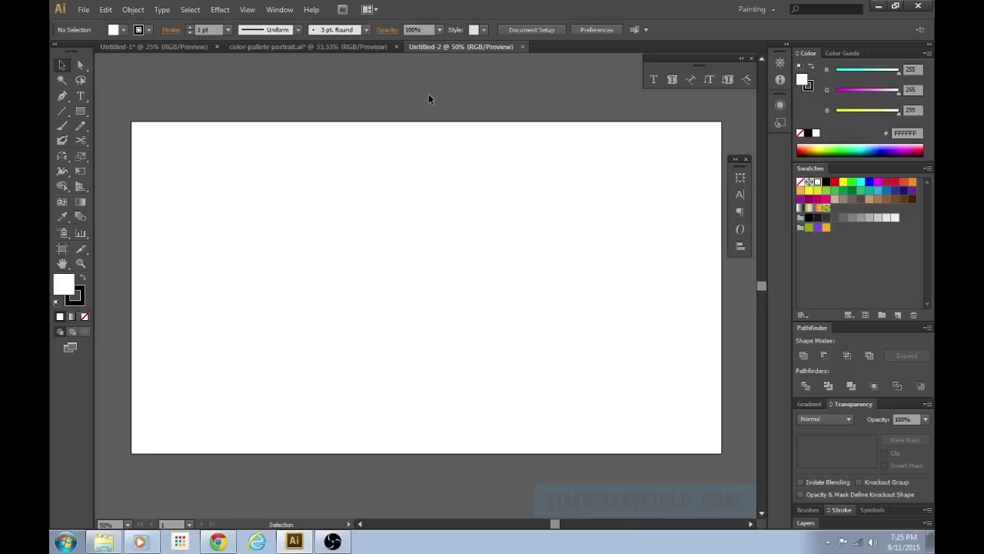
Create a new RGB document named Untitled-1 at 1920 × 1080 px
drag(731, 160, 737, 162)
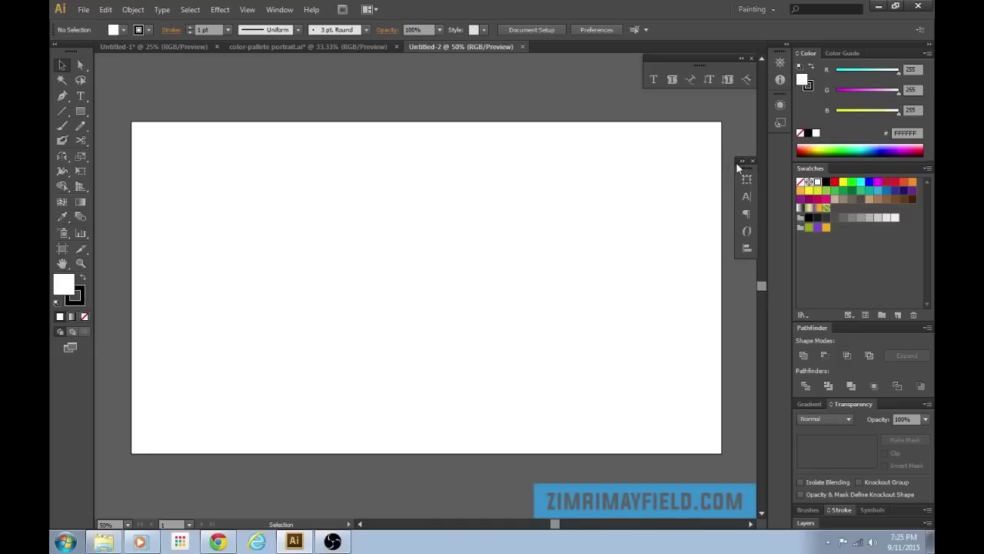
click(79, 10)
click(115, 21)
key(BackSpace)
text(Untitled)
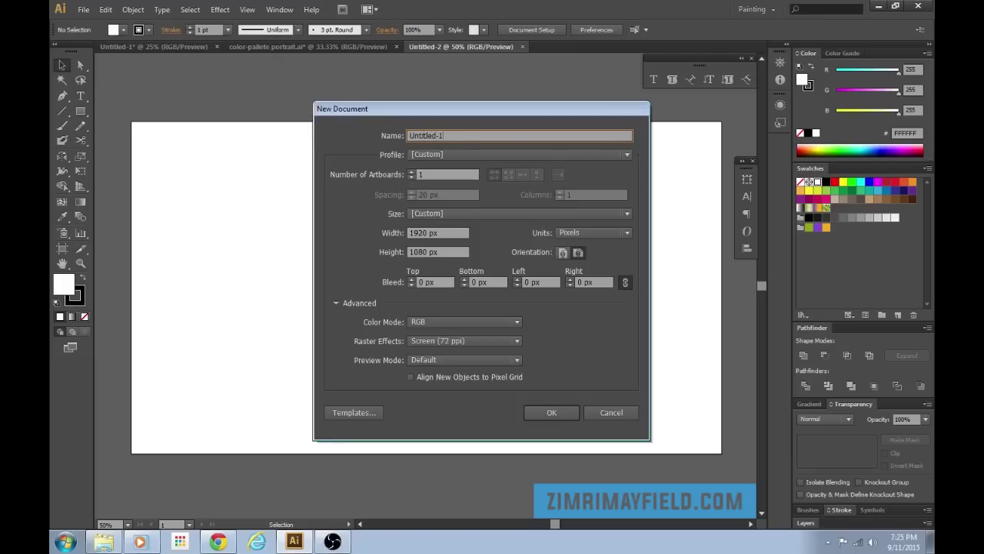
text(-1)
click(552, 414)
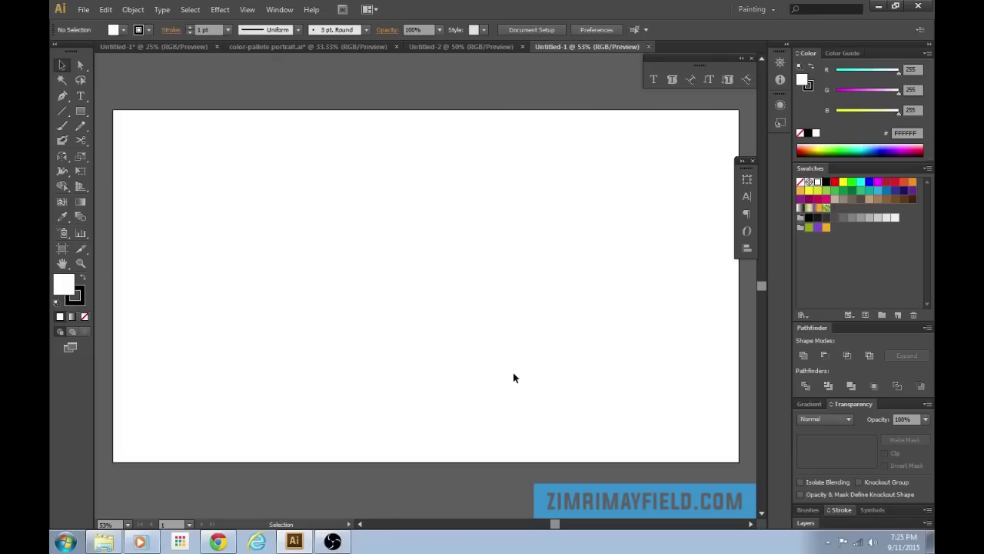
Copy all ten palette circles from the color-pallete portrait document into the new Untitled-1 document
click(313, 47)
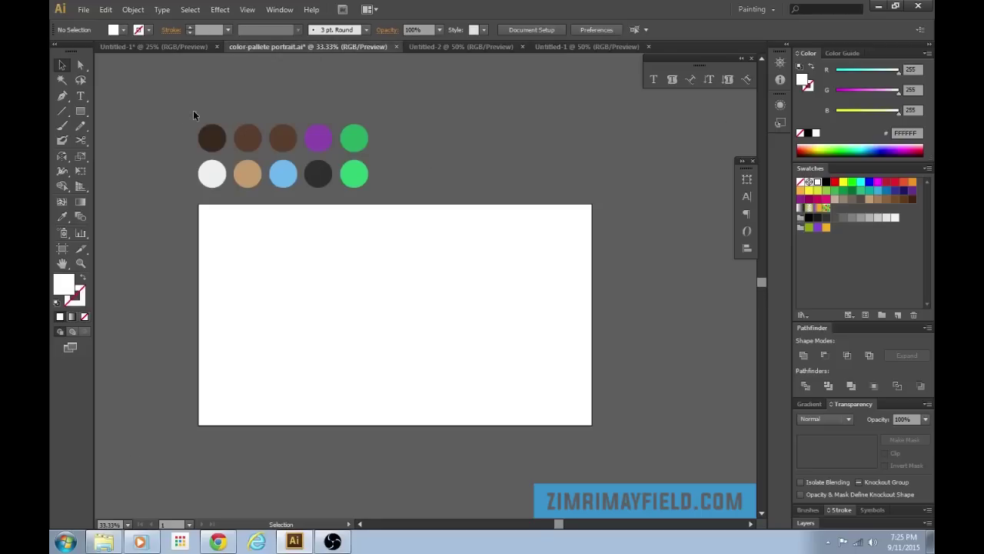
drag(383, 178, 386, 180)
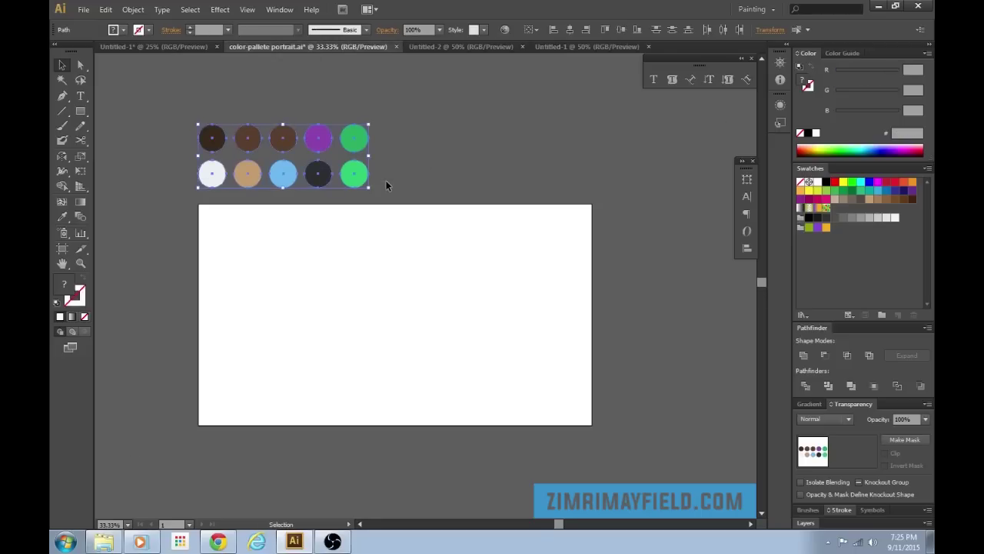
click(585, 47)
key(ctrl+v)
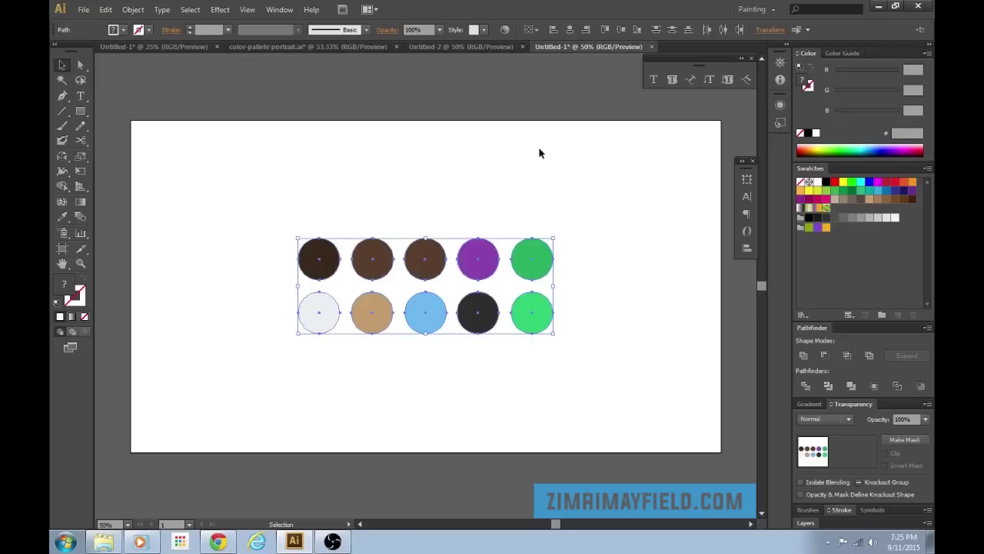
Move the pasted palette circles off the artboard, above its upper edge on the left half
scroll(514, 187, up, 2)
key(ctrl+minus)
drag(453, 361, 320, 169)
drag(461, 203, 461, 185)
click(539, 178)
Draw a circle about 402 px wide around the artboard's middle and fill it with the palette's tan, C69C6D
key(l)
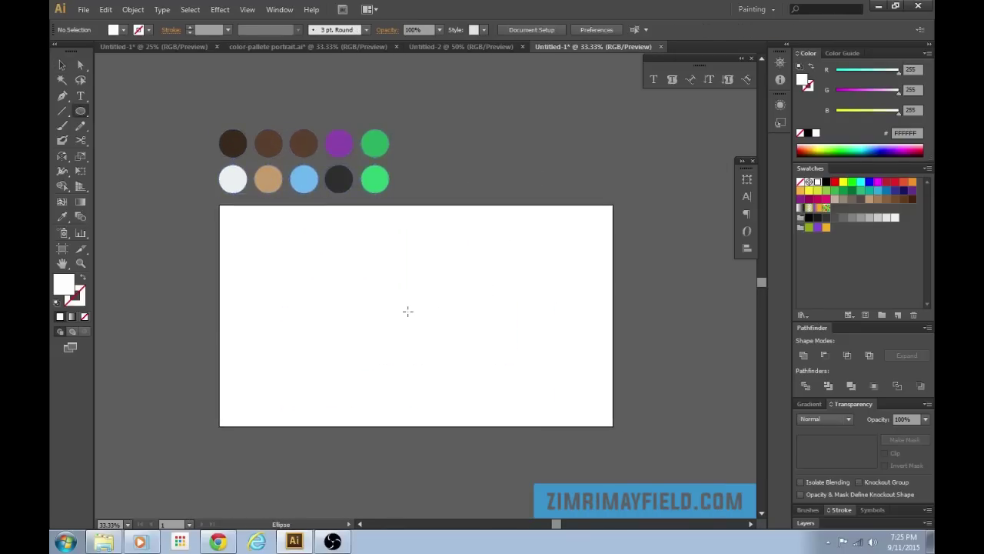
drag(416, 301, 456, 341)
key(v)
key(i)
click(278, 175)
key(v)
click(279, 191)
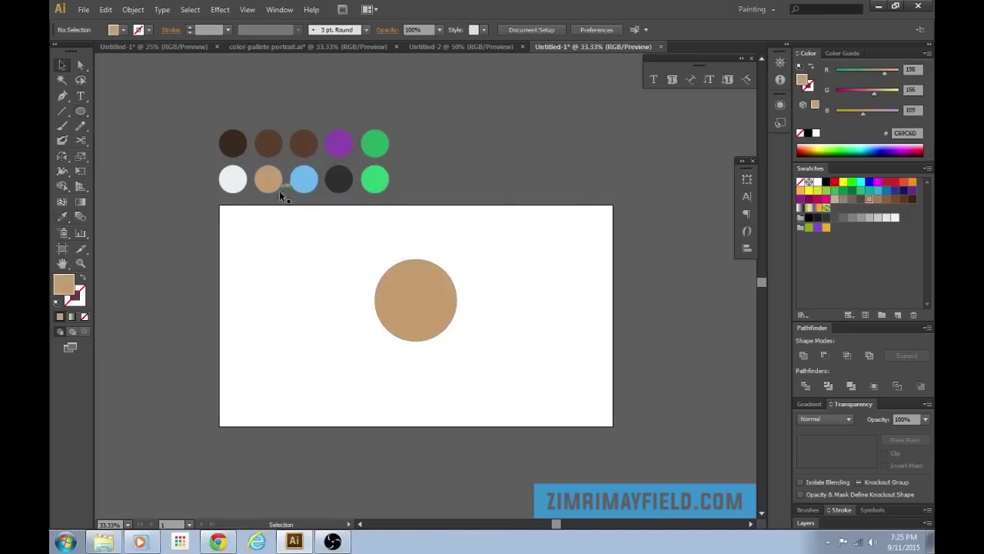
With the Pen tool, draw a curved jaw outline from the circle's right edge to a chin point below the circle's center
key(ctrl+=)
drag(509, 321, 511, 284)
key(p)
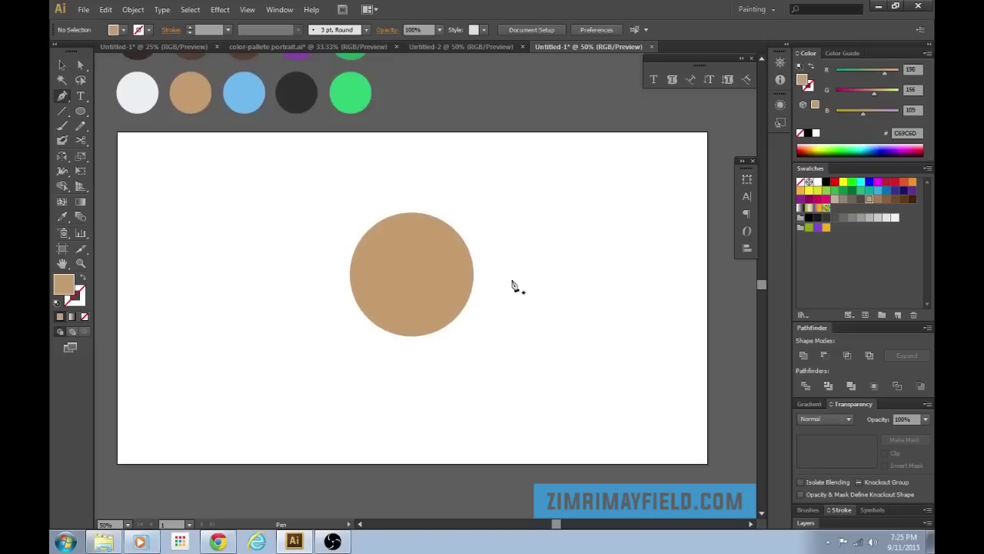
click(474, 275)
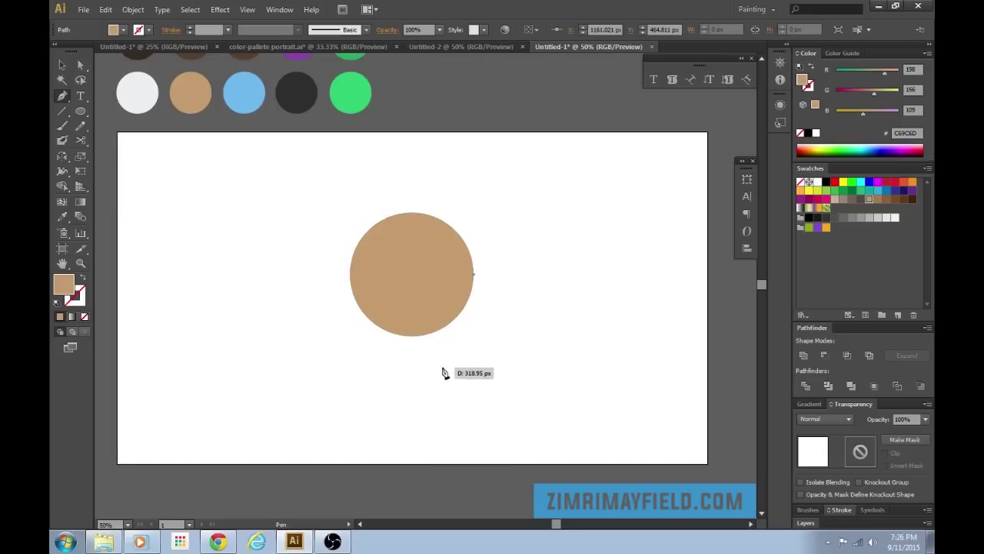
drag(446, 366, 421, 382)
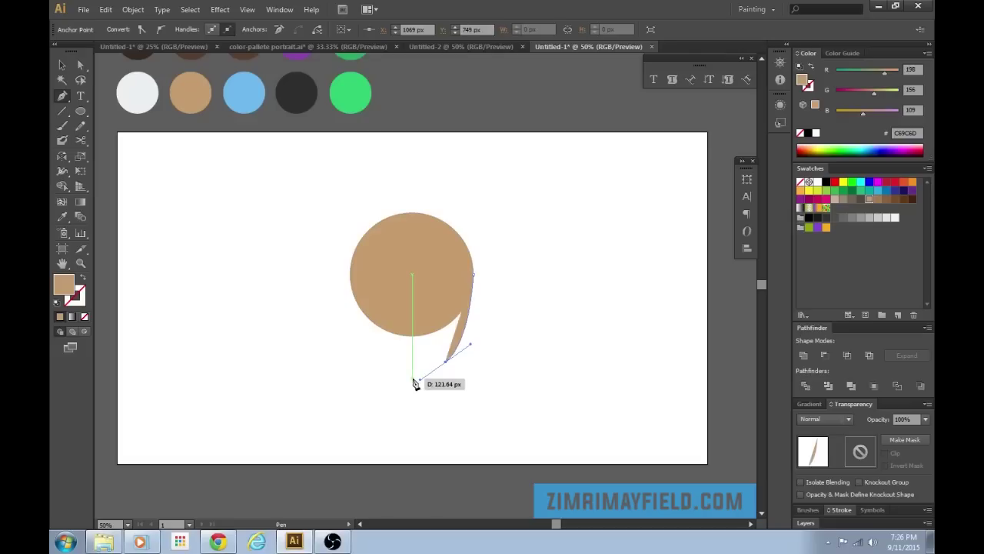
drag(413, 381, 385, 385)
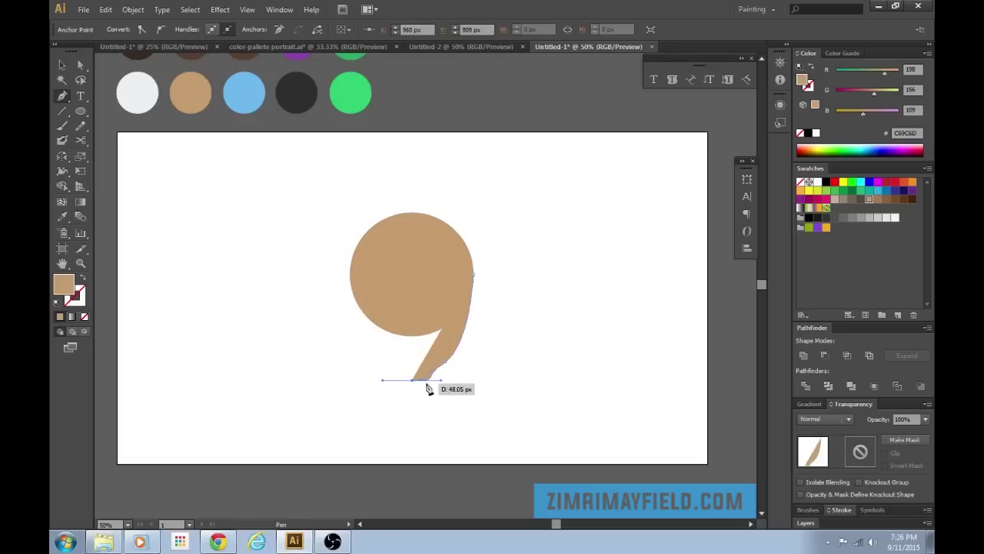
Shorten the lower handle of the jaw curve's middle anchor and shift that anchor slightly outward
key(ctrl+plus)
key(ctrl+plus)
key(ctrl+plus)
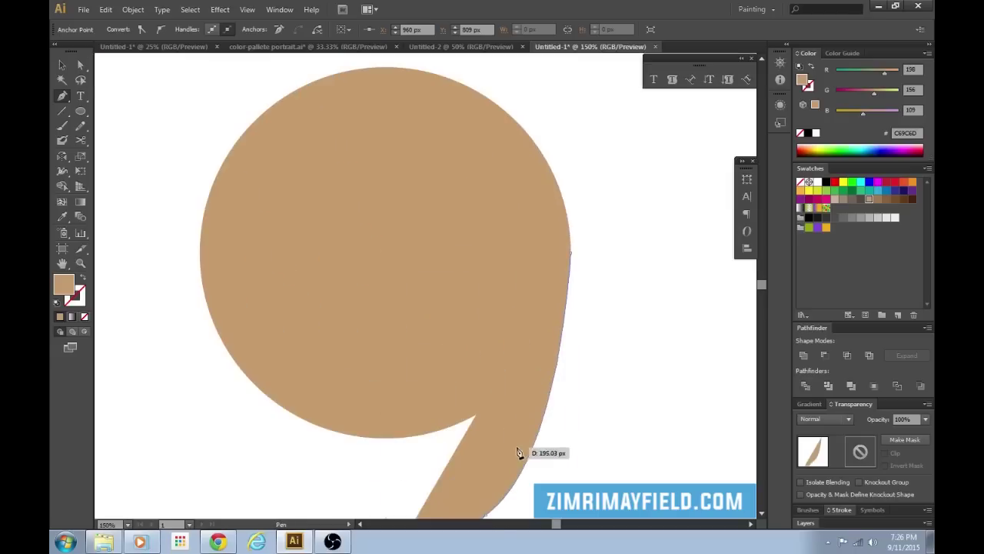
drag(494, 404, 443, 171)
key(ctrl+plus)
key(ctrl+plus)
key(a)
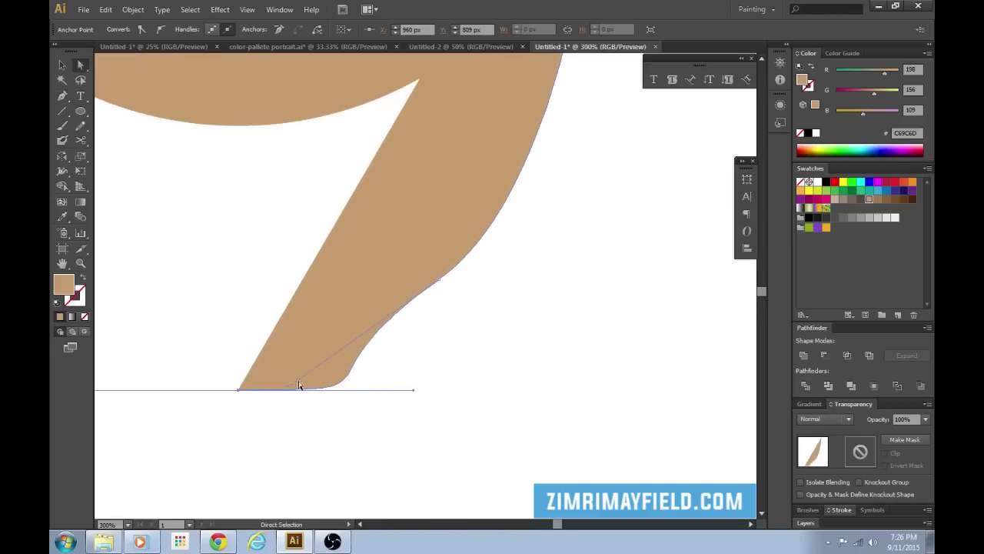
drag(289, 389, 380, 342)
drag(441, 284, 464, 287)
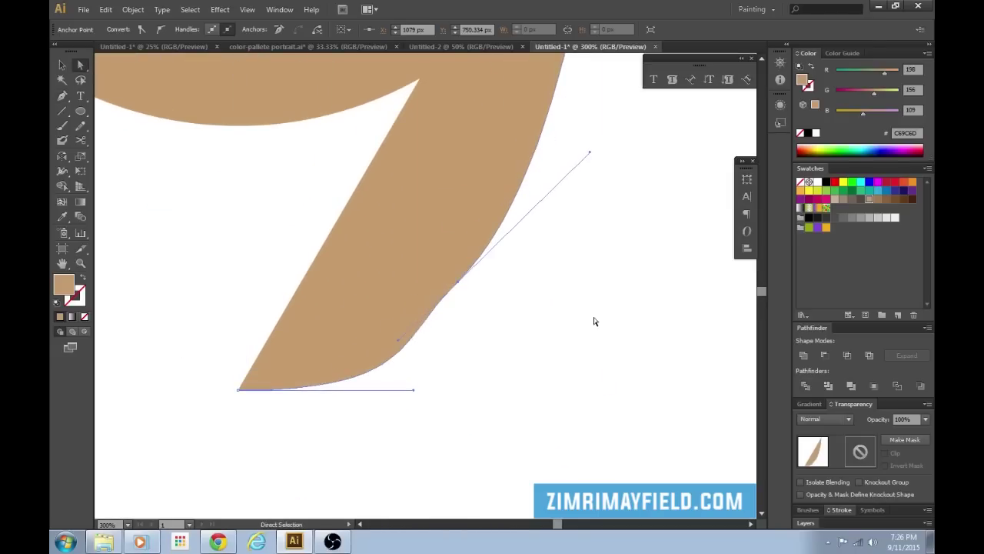
Steepen the middle jaw anchor's handles and move the anchor up and outward to about X 1096.5, Y 720.9 px
key(ctrl+minus)
key(ctrl+minus)
drag(412, 311, 425, 309)
key(ctrl+minus)
key(ctrl+minus)
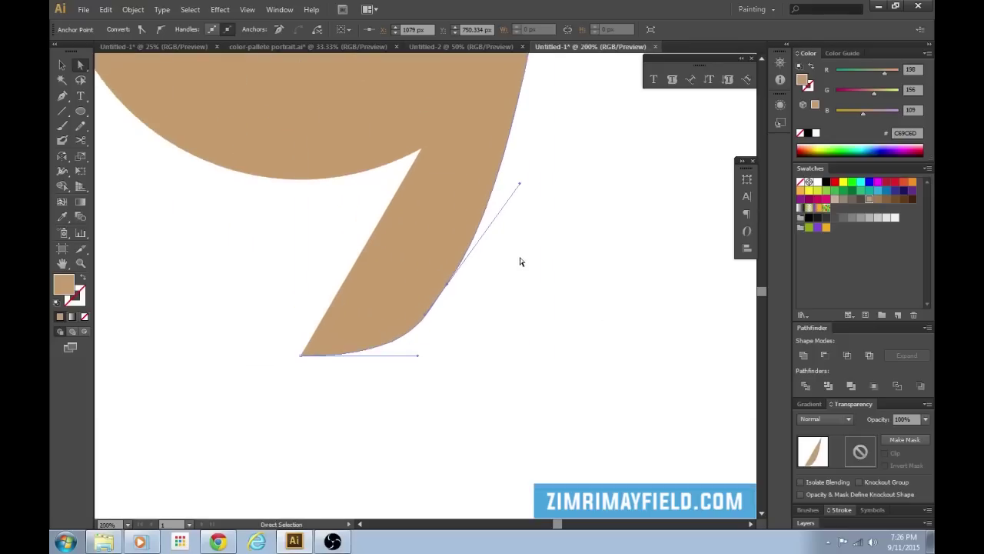
key(ctrl+0)
drag(468, 357, 473, 347)
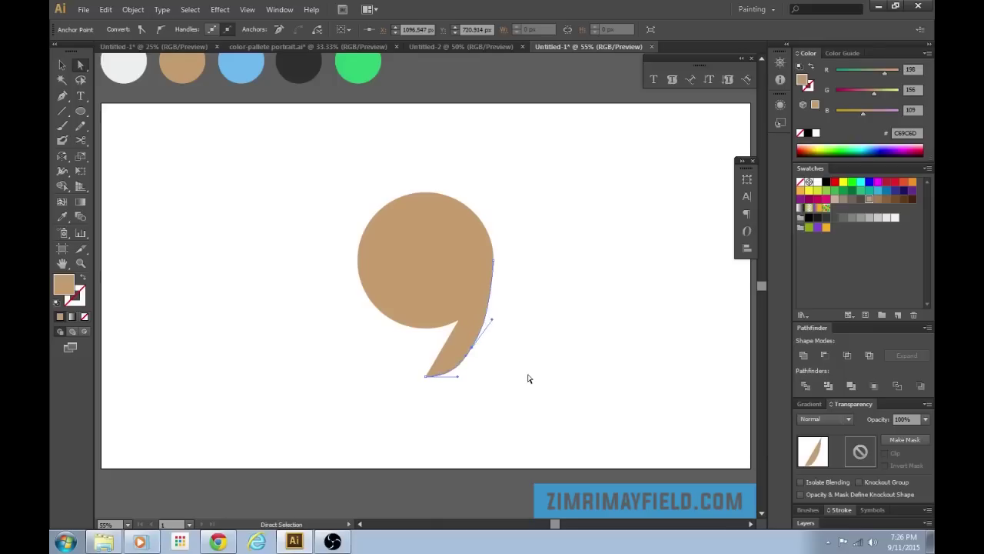
Nudge the middle jaw anchor outward to about X 1102.3, Y 721.7 px to smooth the curve
click(528, 379)
scroll(566, 415, up, 2)
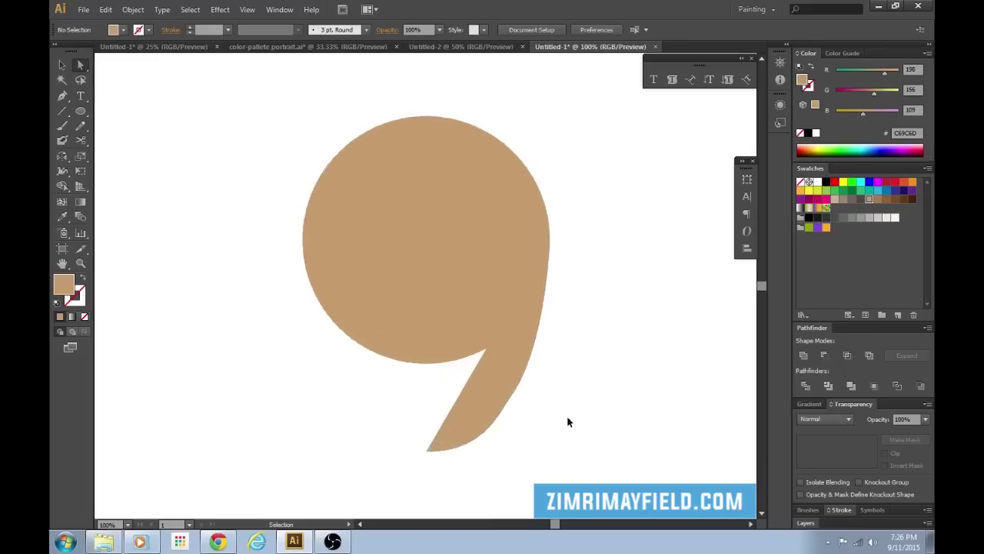
click(461, 309)
click(446, 309)
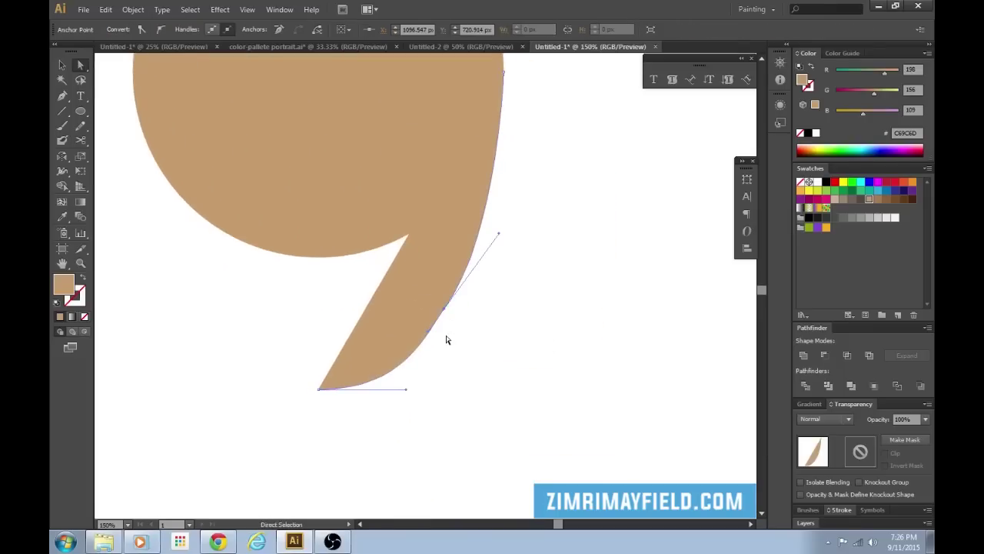
drag(444, 310, 451, 312)
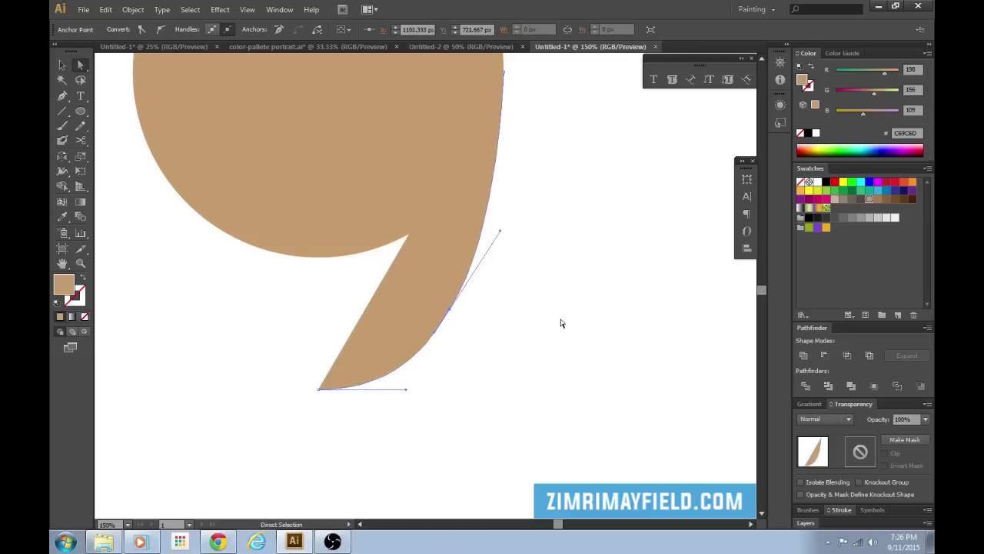
Close the jaw path by continuing from the chin point to the circle's center and back to its right edge
key(ctrl+minus)
key(v)
click(588, 315)
drag(552, 245, 569, 295)
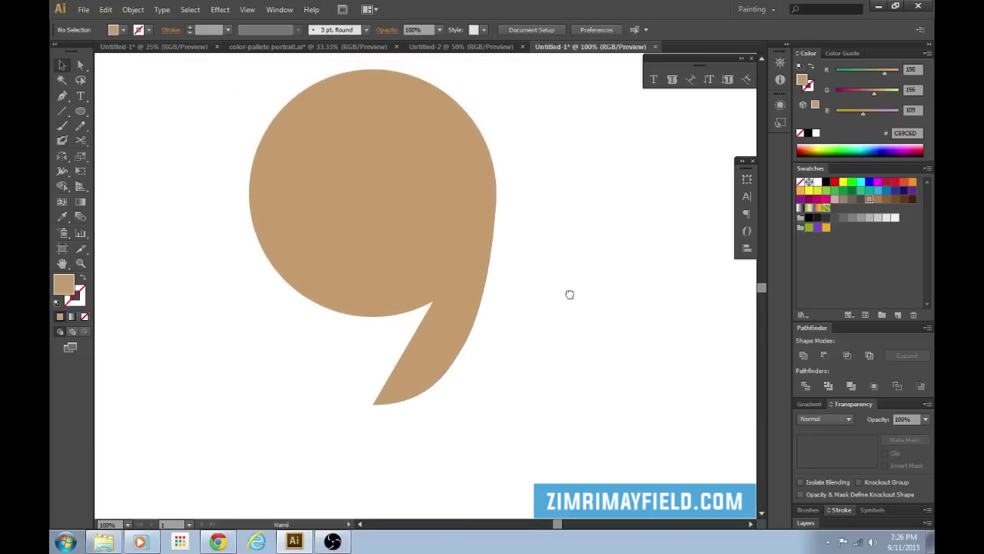
click(433, 355)
key(p)
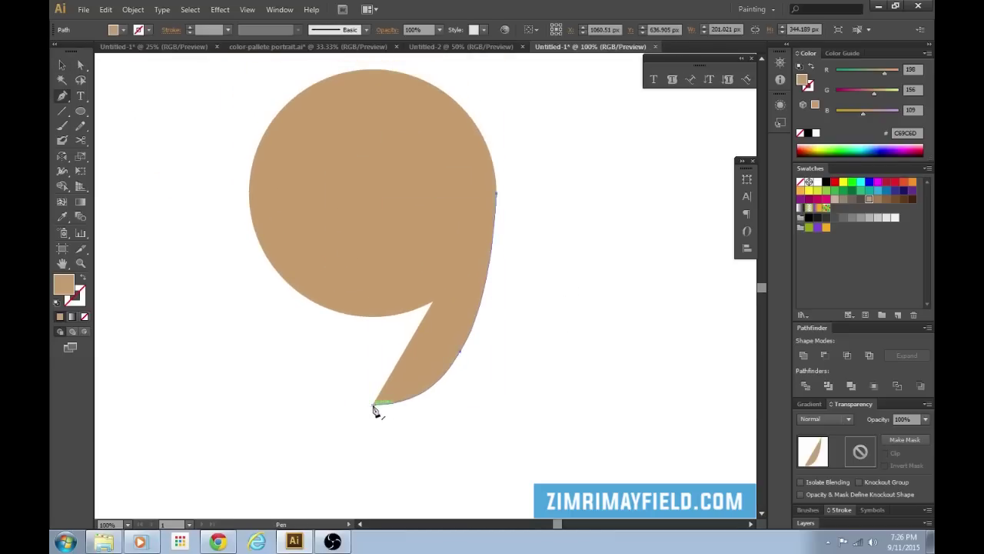
click(373, 405)
click(373, 192)
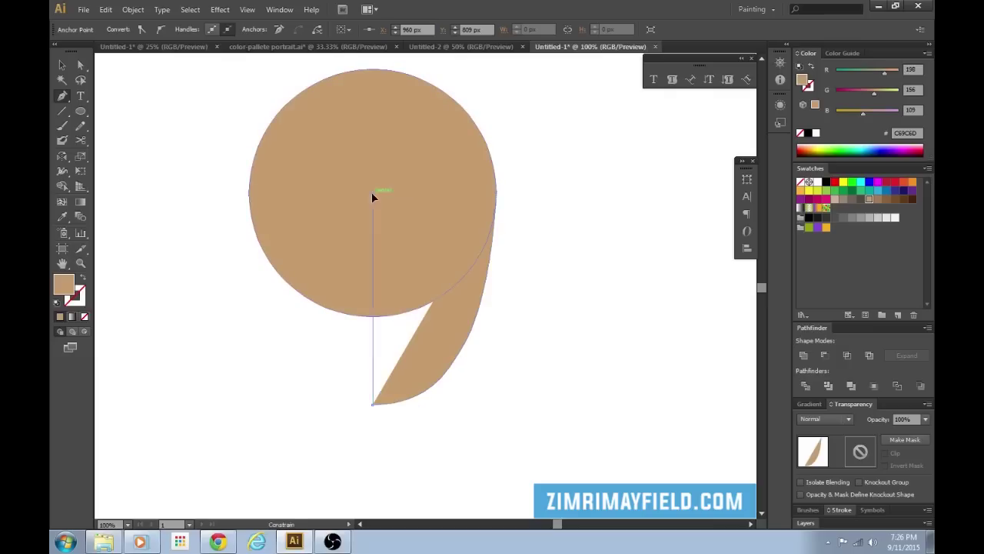
click(497, 193)
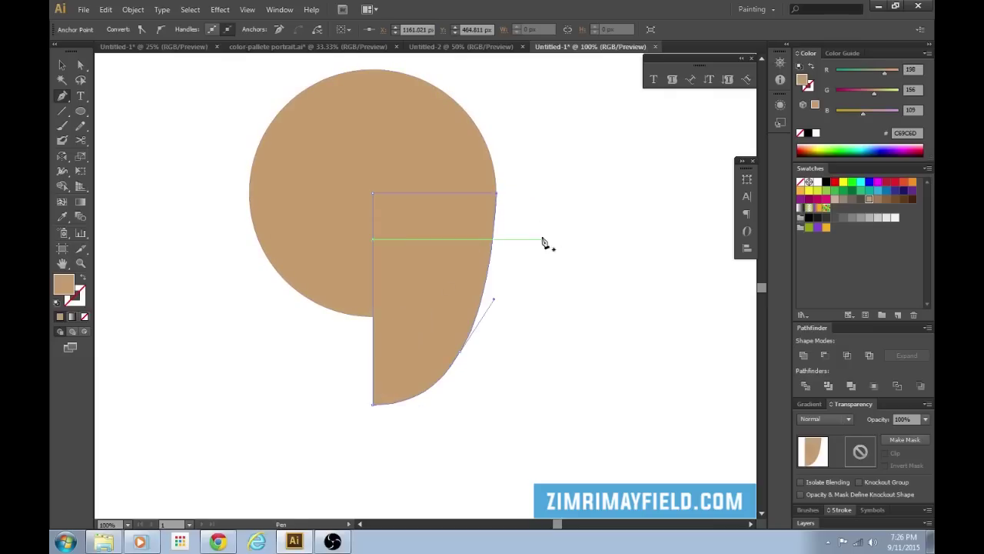
key(v)
click(594, 237)
Examine how the closed half-jaw shape fits against the circle
key(ctrl+minus)
key(ctrl+minus)
key(ctrl+minus)
key(ctrl+equal)
drag(236, 166, 504, 380)
click(564, 284)
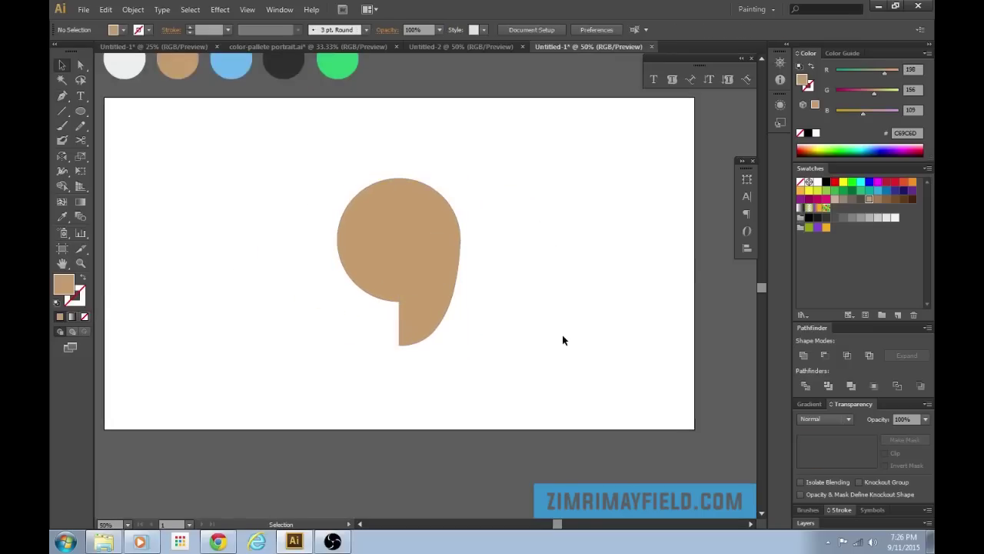
key(ctrl+equal)
key(ctrl+equal)
key(ctrl+minus)
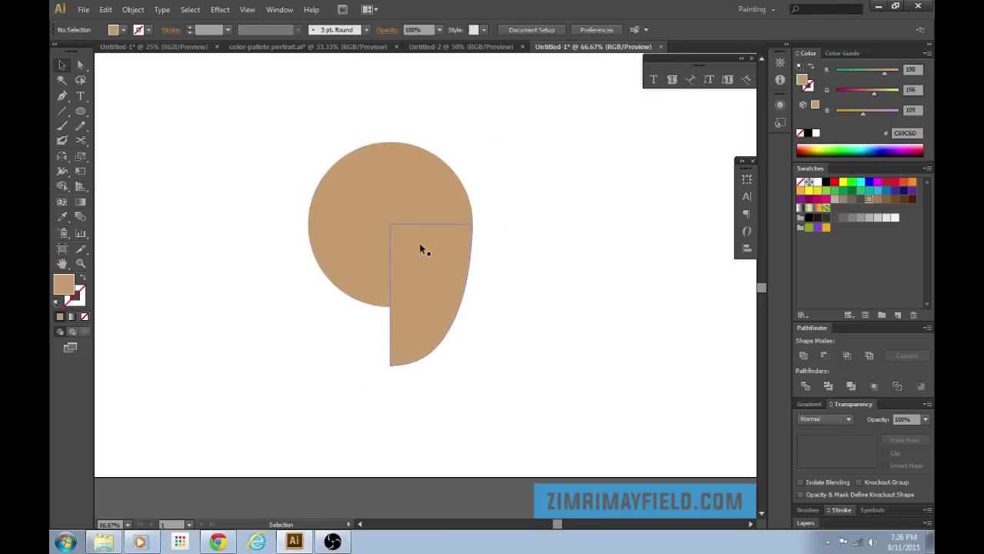
key(ctrl+equal)
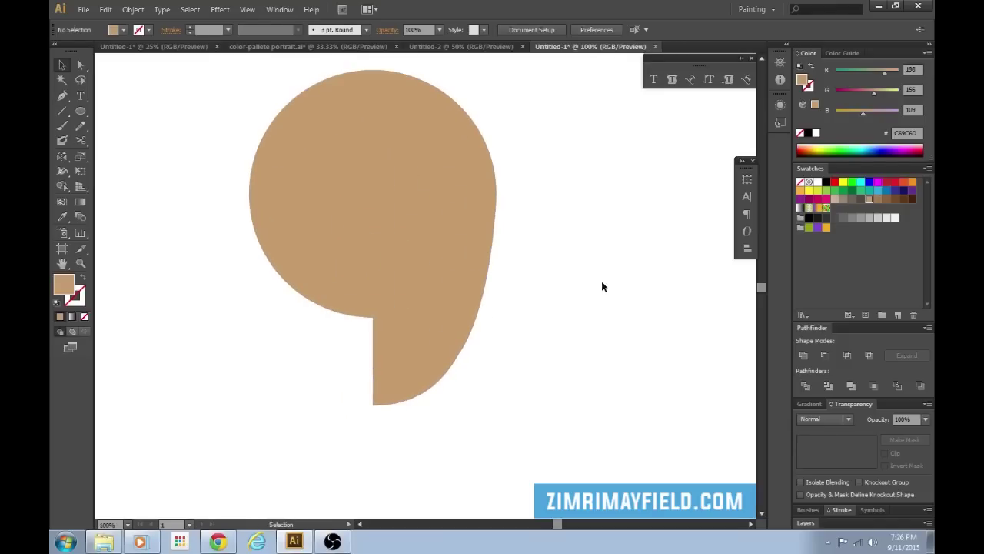
Mirror a copy of the half-jaw horizontally and align it with the left half of the circle
click(428, 325)
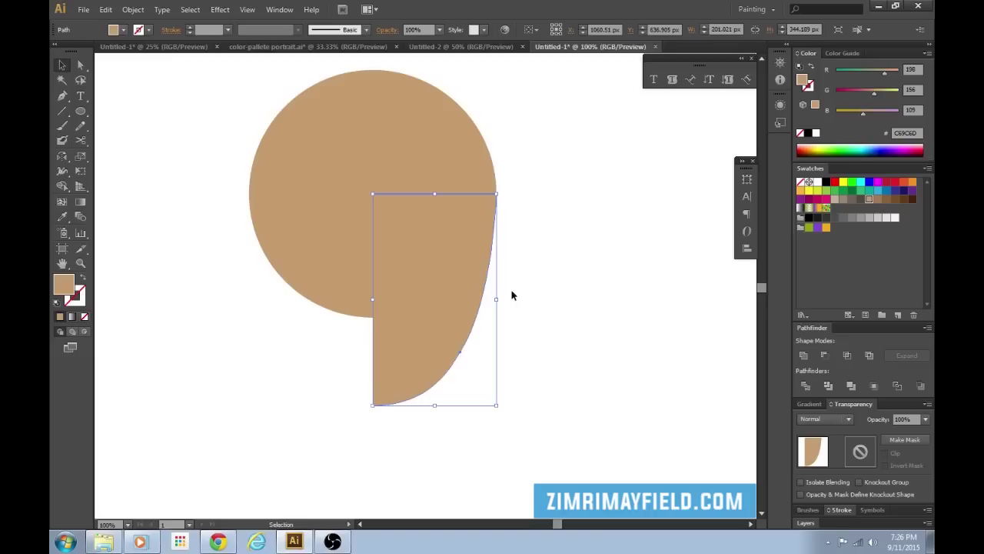
key(o)
drag(543, 170, 345, 174)
key(v)
drag(472, 252, 348, 251)
Unite the circle and both jaw halves into a single head shape
click(422, 296)
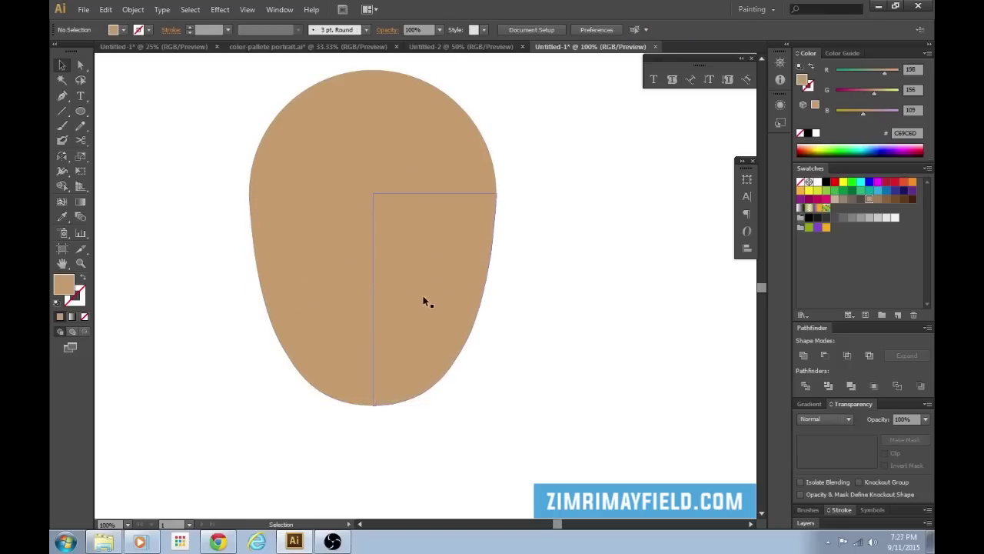
shift+click(412, 149)
shift+click(337, 240)
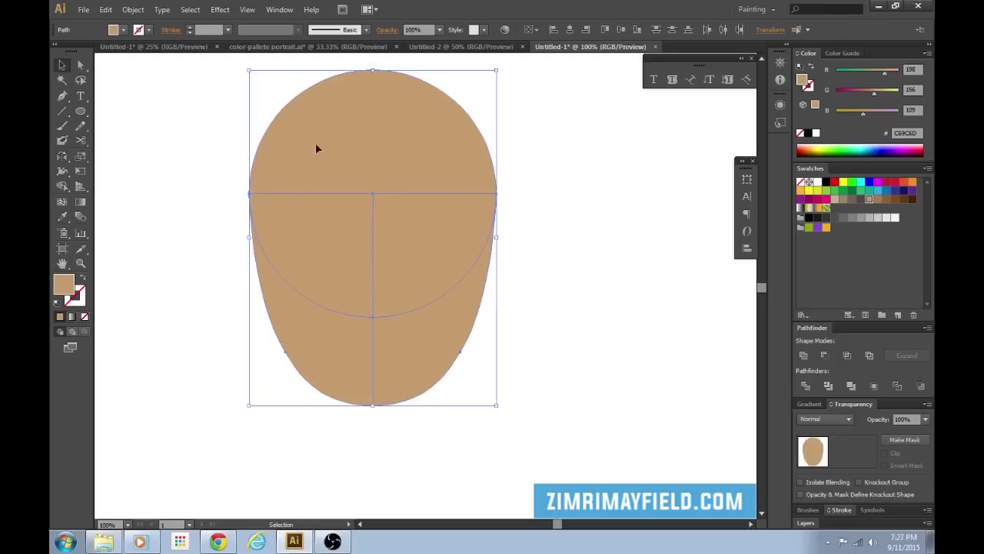
click(805, 356)
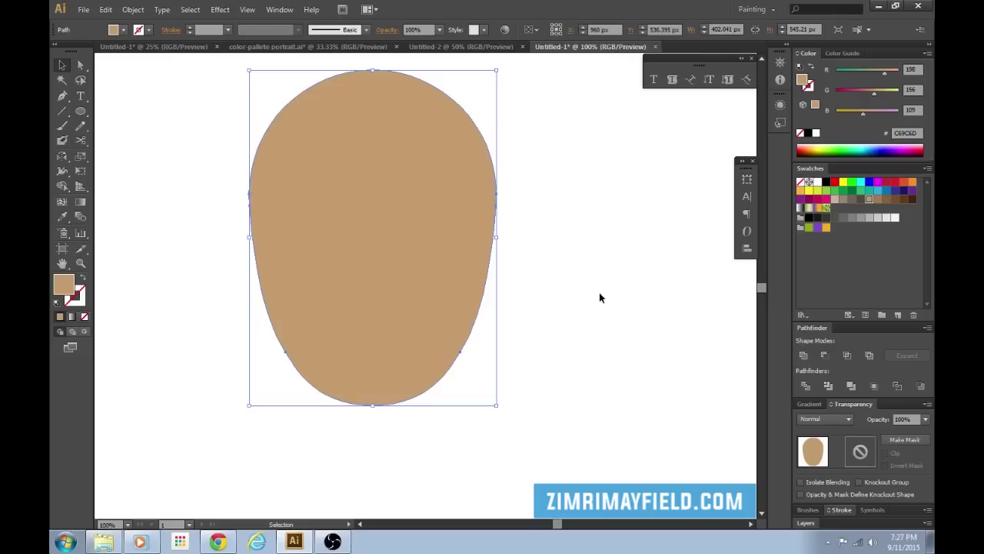
Move the united head shape straight up on the artboard, keeping it horizontally centered
click(599, 293)
key(ctrl+minus)
key(ctrl+minus)
key(ctrl+equal)
drag(560, 236, 571, 285)
click(442, 358)
drag(442, 362, 438, 317)
click(550, 311)
key(ctrl+minus)
drag(522, 237, 522, 287)
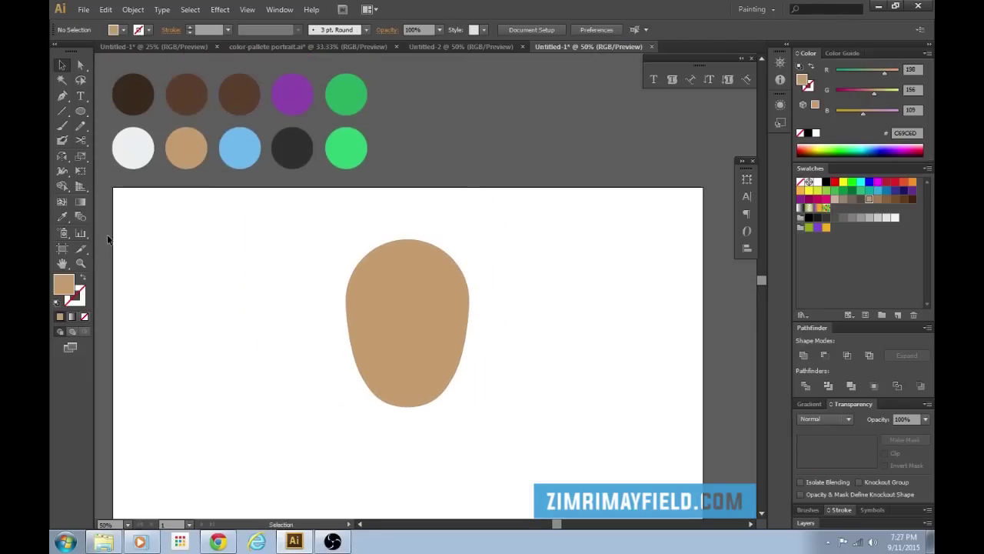
Sample the medium brown palette circle with the Eyedropper as the fill color for the hair
key(i)
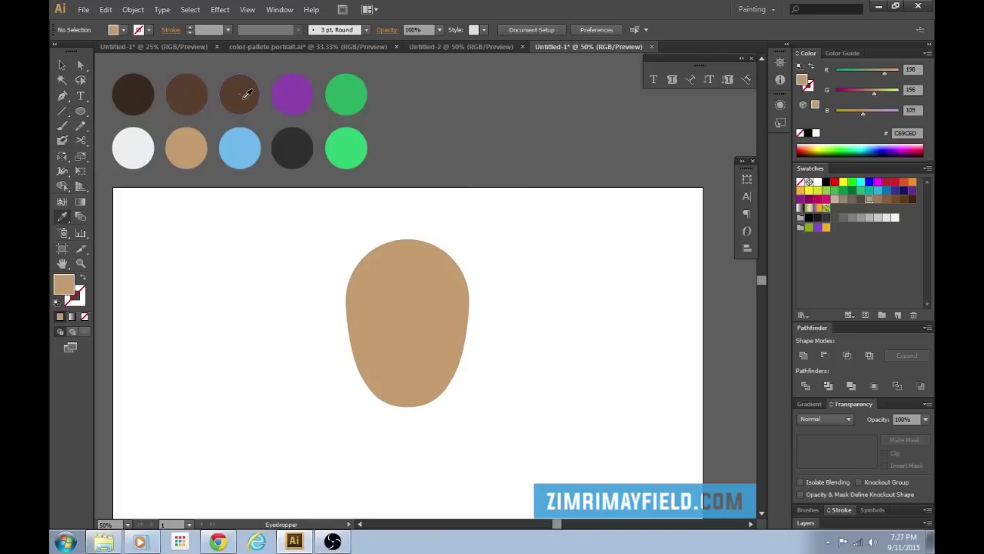
click(193, 95)
key(v)
Draw the fringe's first curve with the Pen tool from the head's right edge up to a pointed part at mid-forehead
mouse_move(519, 254)
mouse_down()
mouse_move(479, 180)
mouse_move(531, 244)
mouse_up()
key(ctrl+plus)
key(ctrl+plus)
key(plus)
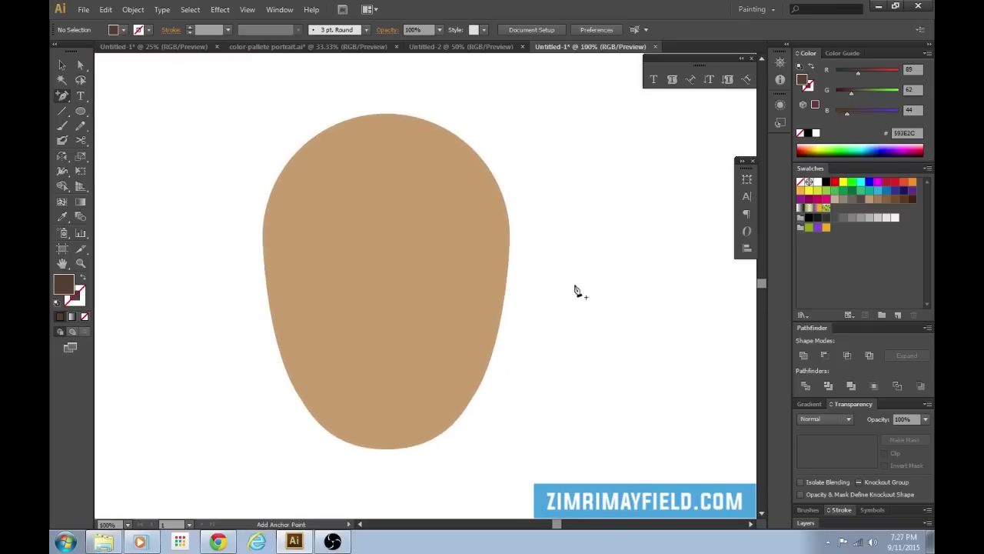
key(p)
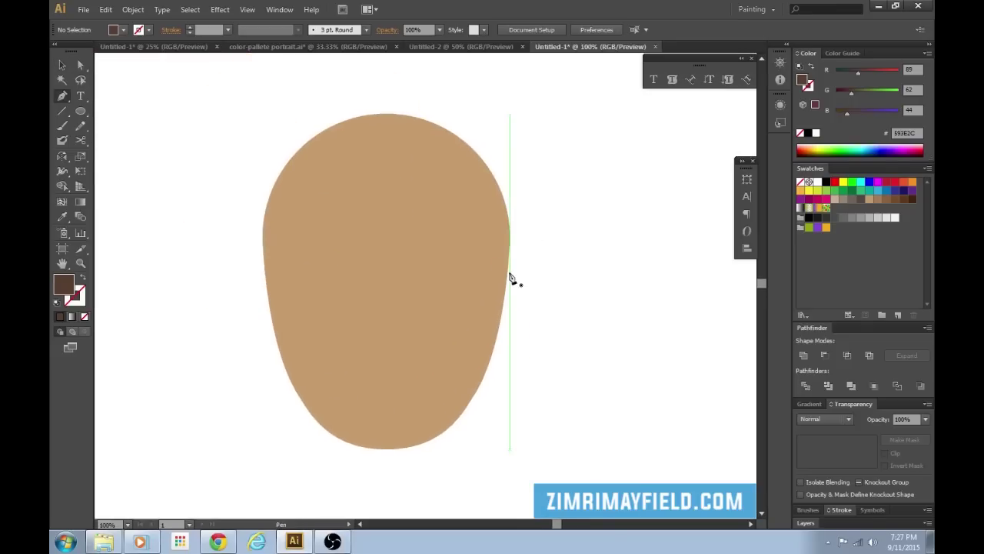
click(510, 288)
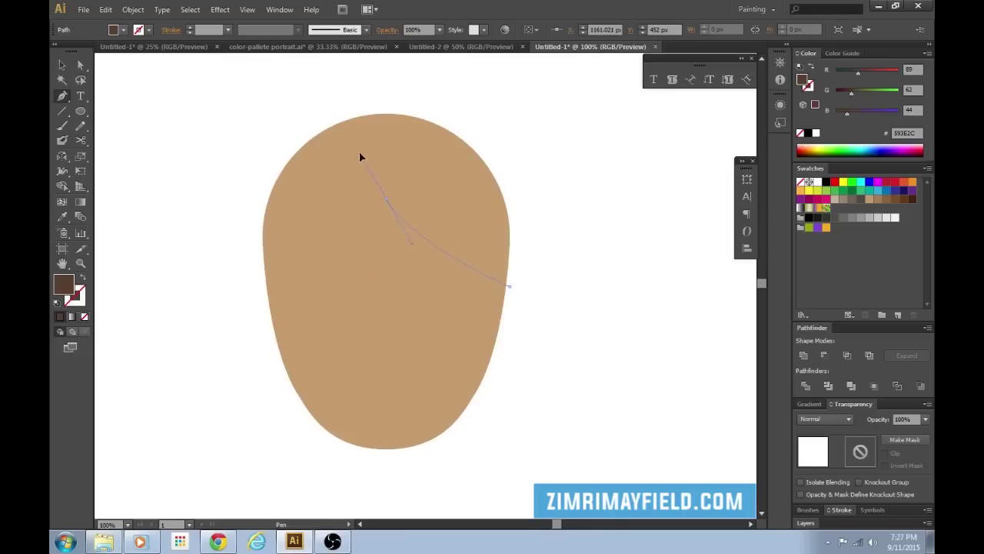
drag(344, 137, 339, 121)
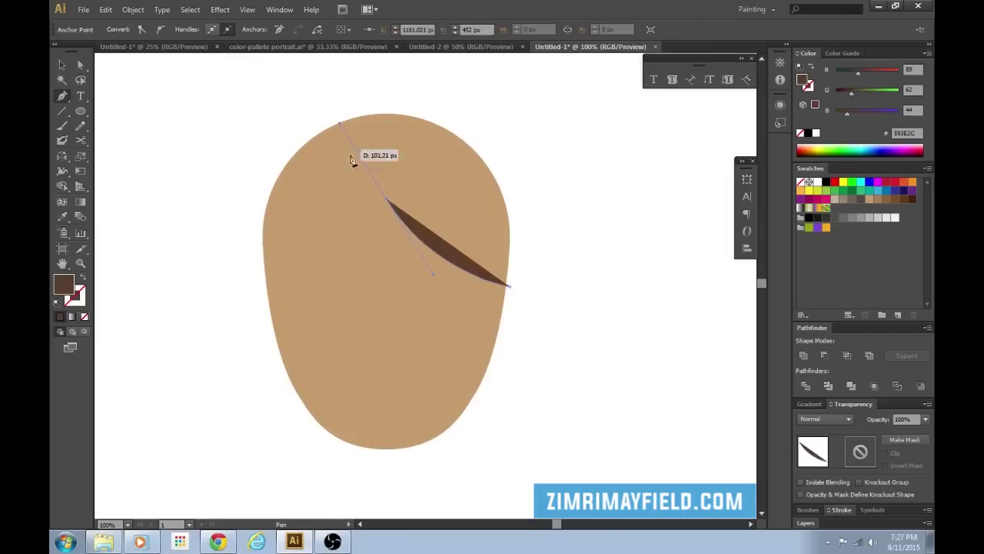
click(388, 202)
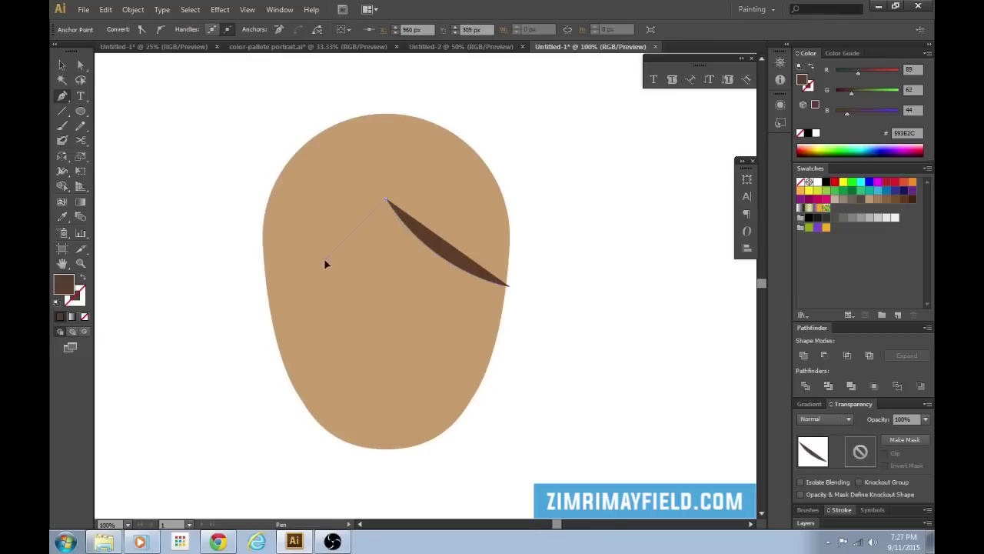
Continue the fringe path with a pointed notched strand on the left forehead, ending at the head's left edge
drag(285, 279, 275, 284)
click(325, 261)
drag(357, 201, 358, 213)
click(356, 213)
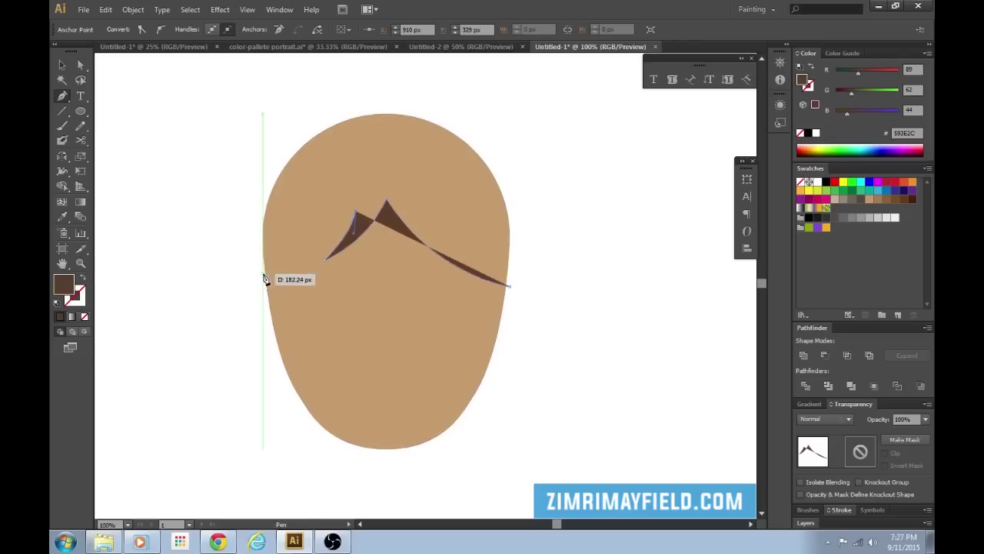
drag(262, 277, 224, 289)
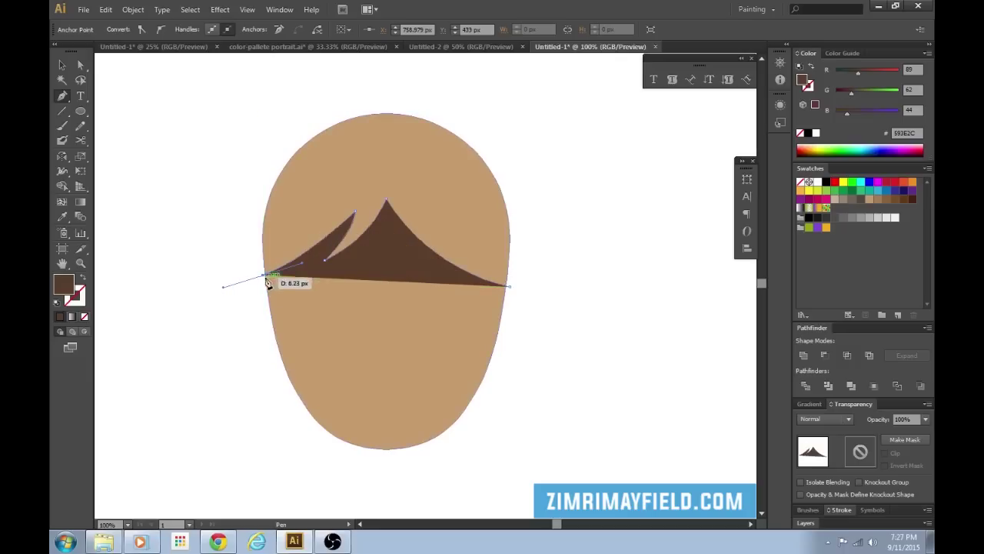
click(262, 276)
Curve the hair path over the top of the head, close it at its starting point, and deselect it
drag(382, 106, 543, 105)
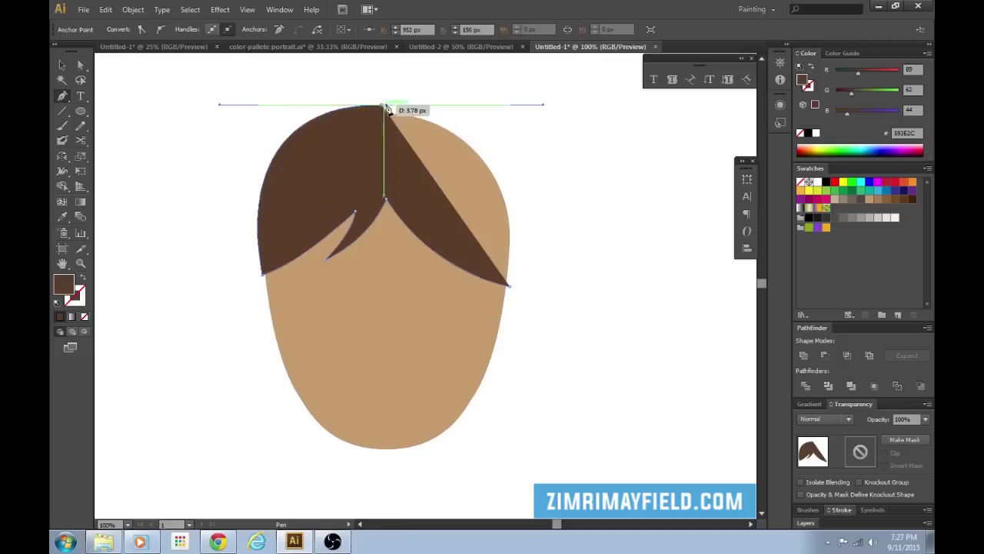
drag(509, 284, 505, 310)
key(v)
click(636, 284)
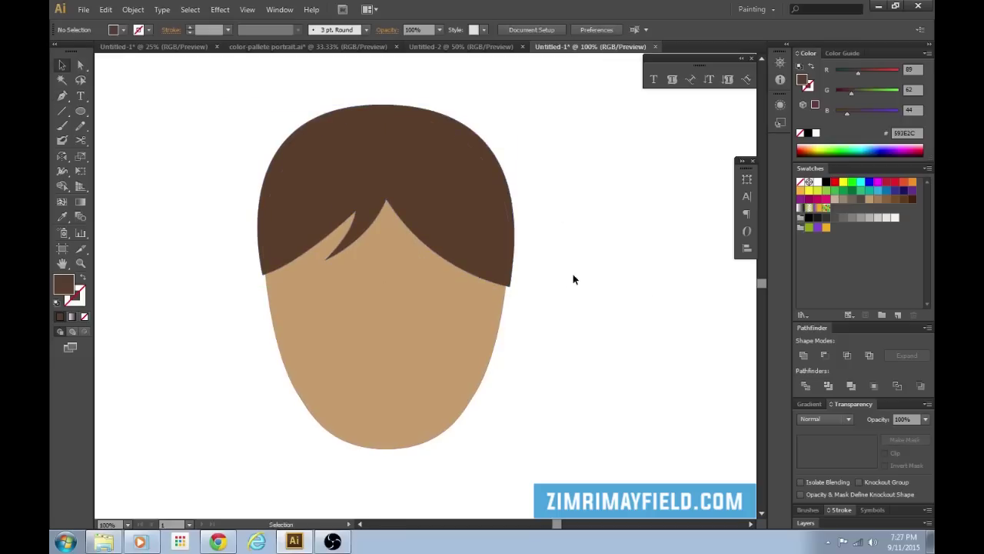
Draw a brown circle about 508 px wide centered over the head and send it behind everything as back hair
key(ctrl+minus)
key(ctrl+minus)
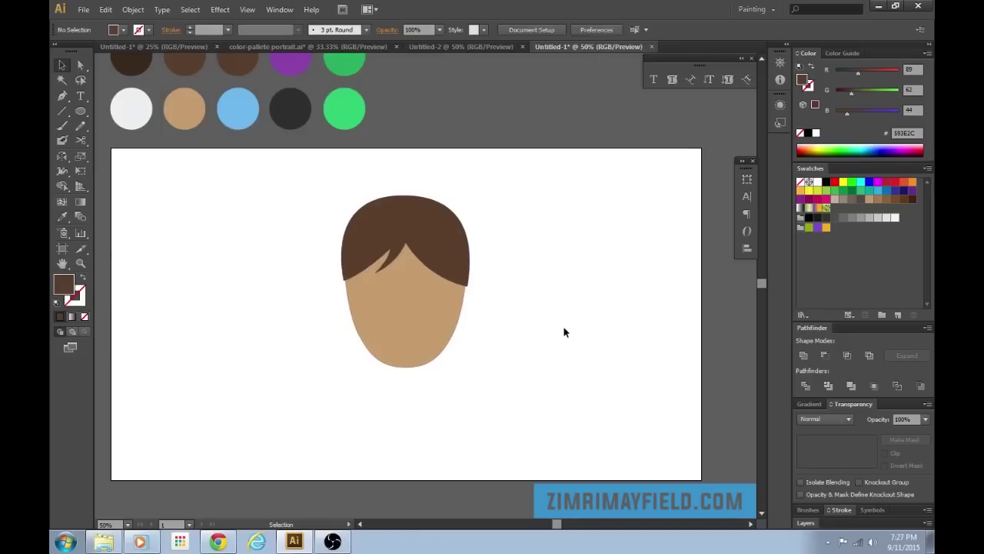
key(ctrl+plus)
key(l)
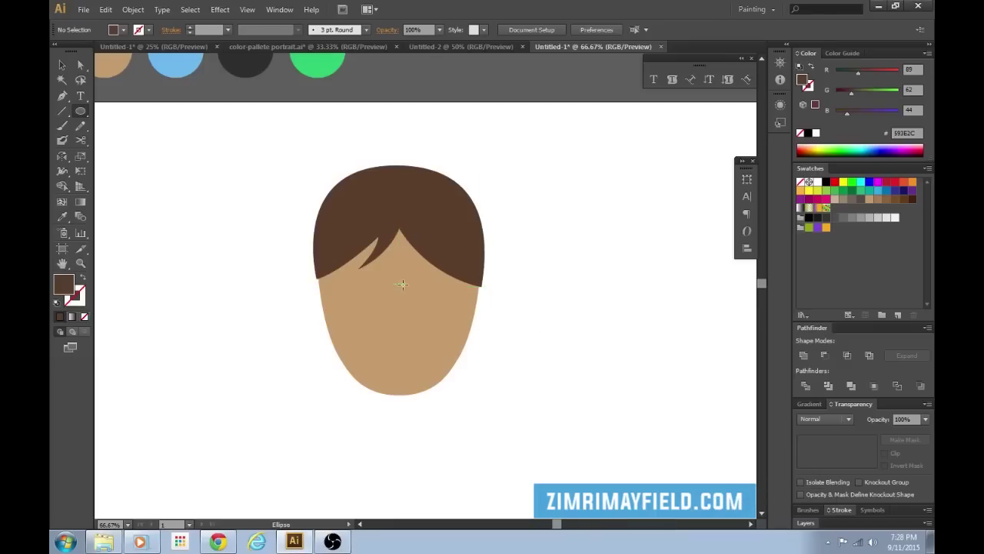
drag(399, 281, 484, 294)
key(v)
key(a)
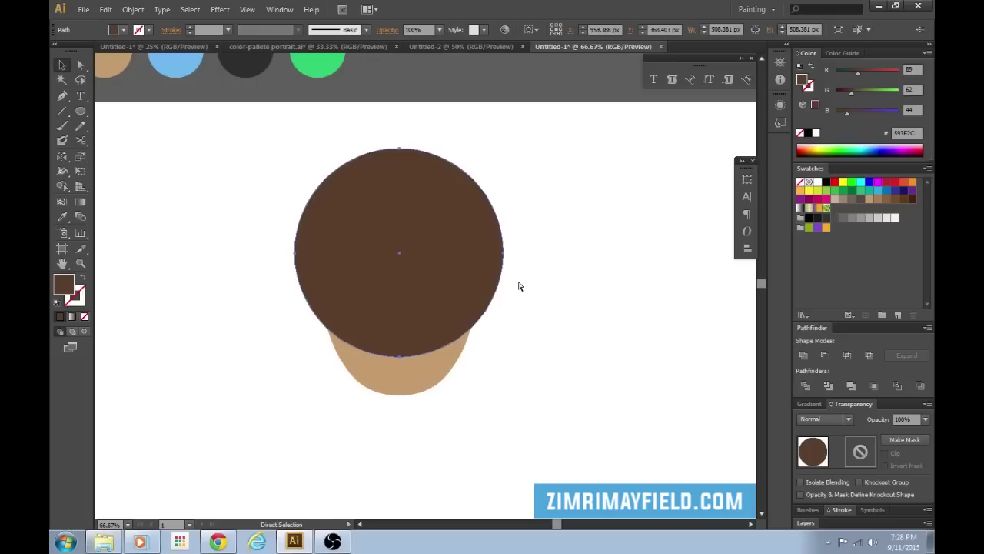
key(ctrl+shift+bracketleft)
click(583, 376)
Stretch the back-hair circle downward to about 556 px high and move it slightly up above the crown
key(space)
drag(559, 311, 560, 330)
click(331, 337)
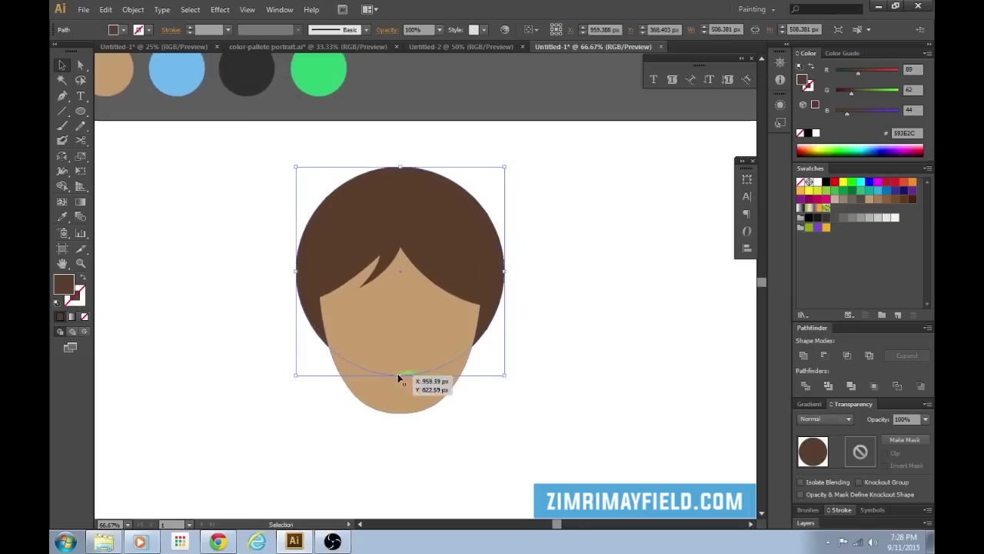
drag(398, 374, 399, 394)
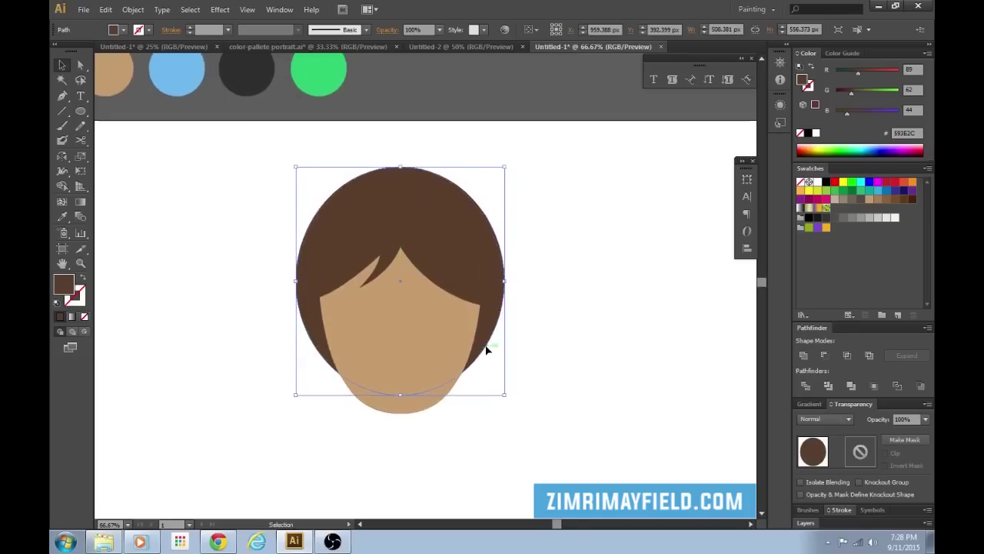
drag(489, 336, 490, 323)
click(590, 437)
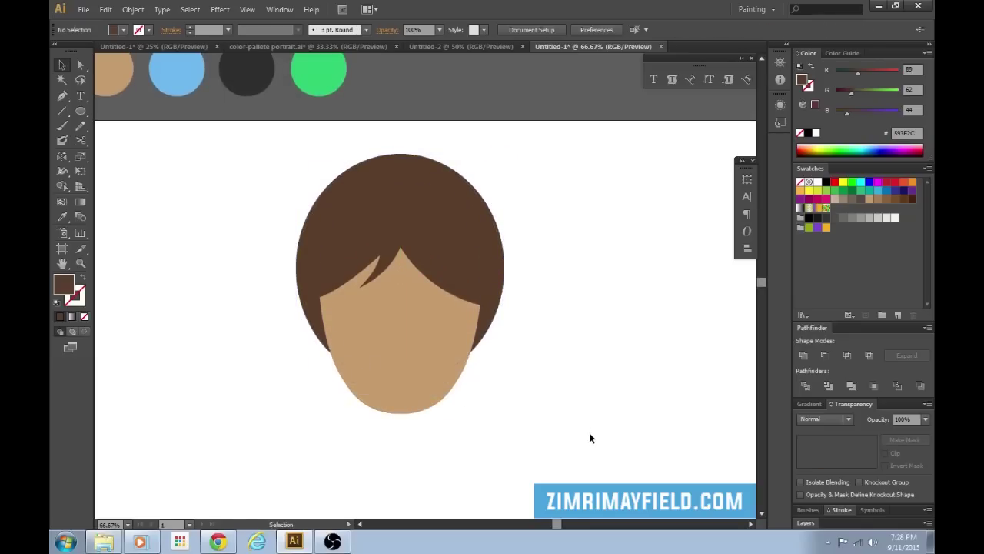
Examine the proportions of the front and back hair around the face at several magnifications
key(ctrl+minus)
key(ctrl+minus)
key(ctrl+plus)
key(ctrl+plus)
key(ctrl+minus)
key(ctrl+minus)
key(ctrl+plus)
key(ctrl+plus)
drag(438, 240, 436, 241)
click(565, 373)
key(ctrl+plus)
key(ctrl+minus)
key(ctrl+minus)
Start a ponytail path beside the jaw with the Pen tool, curving its outer edge down to a tip
drag(603, 449, 536, 372)
key(ctrl+plus)
key(ctrl+plus)
key(ctrl+plus)
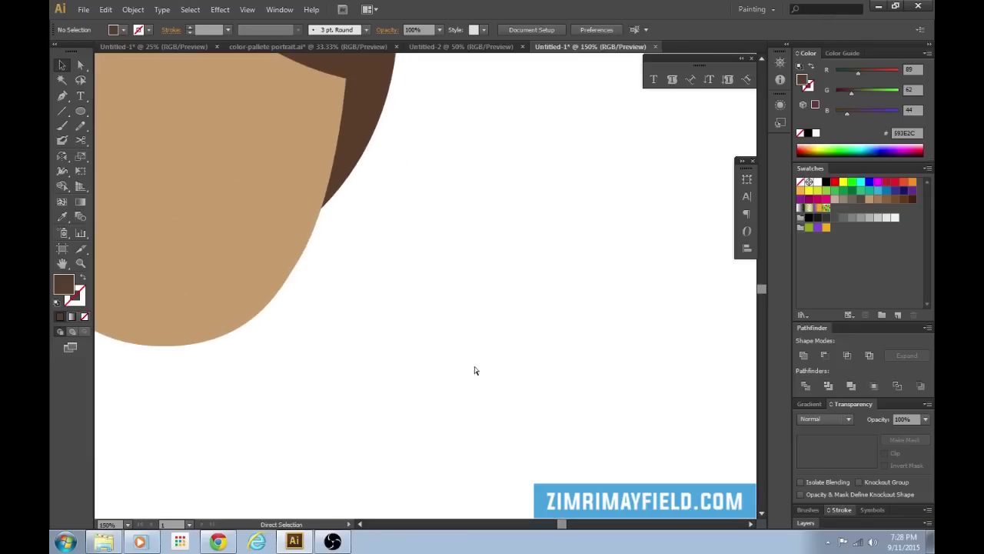
scroll(461, 346, left, 3)
key(p)
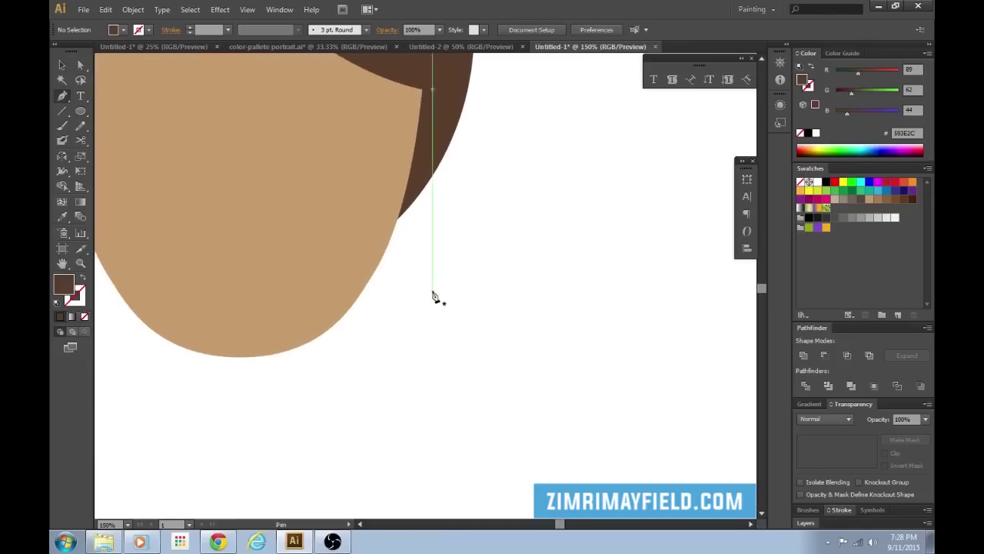
click(391, 278)
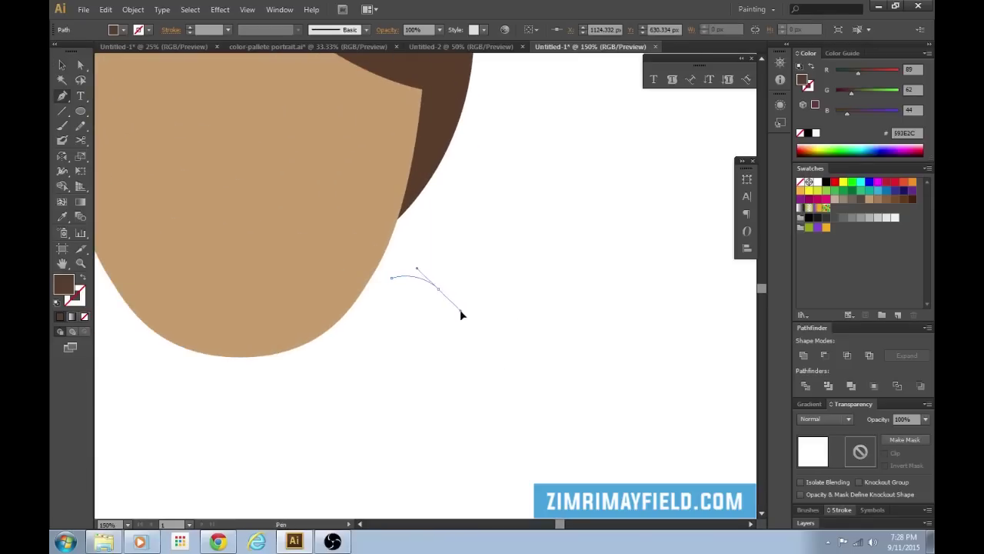
drag(461, 314, 461, 313)
drag(469, 394, 491, 428)
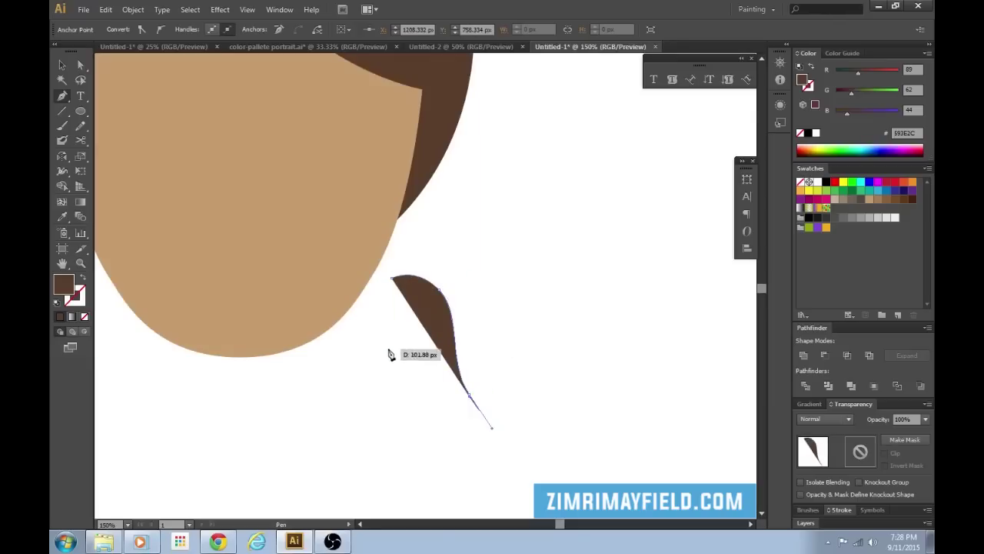
drag(389, 345, 360, 332)
key(ctrl)
key(ctrl+z)
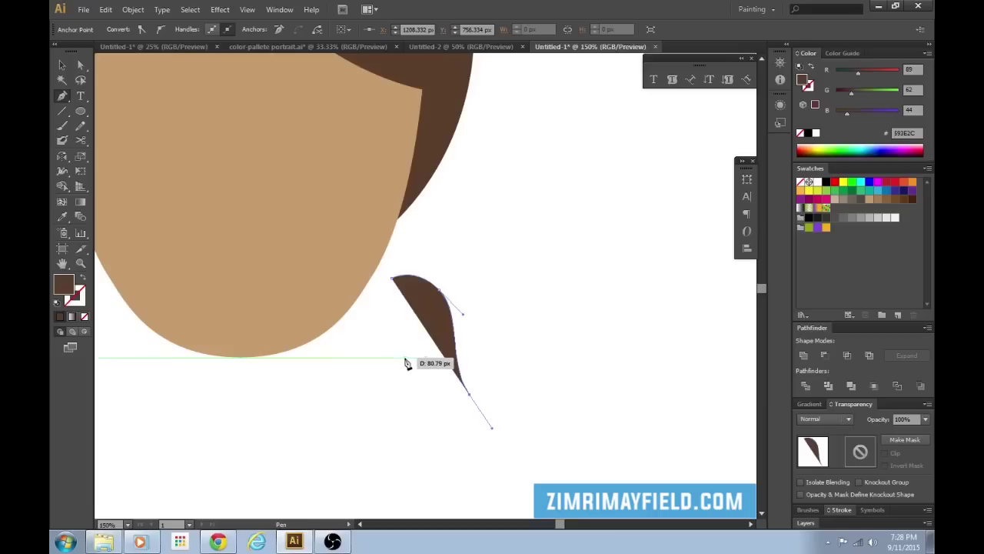
drag(405, 359, 391, 346)
key(ctrl+z)
Make the ponytail tip a sharp corner, curve the inner edge back up, and close the teardrop shape
click(469, 395)
drag(413, 356, 414, 357)
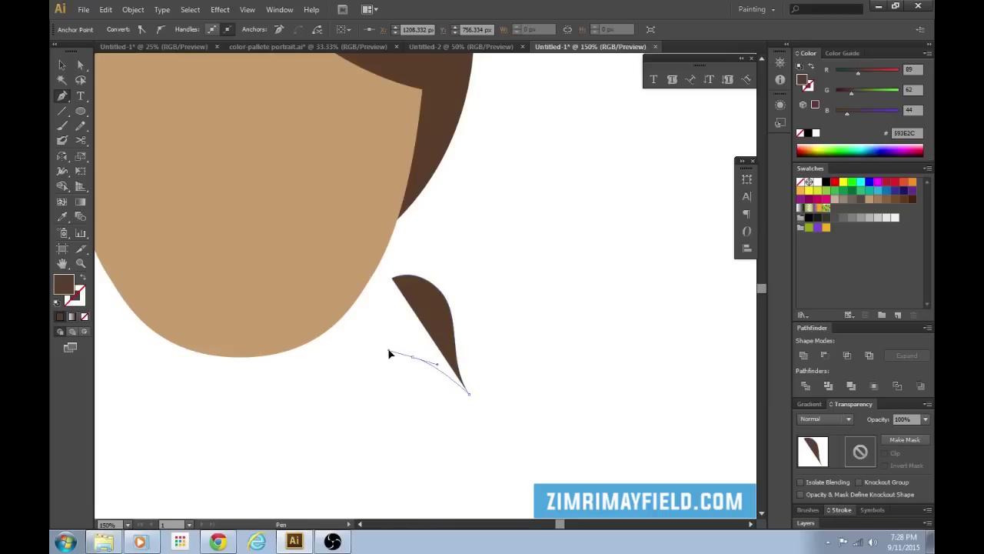
drag(395, 337, 409, 253)
key(ctrl+z)
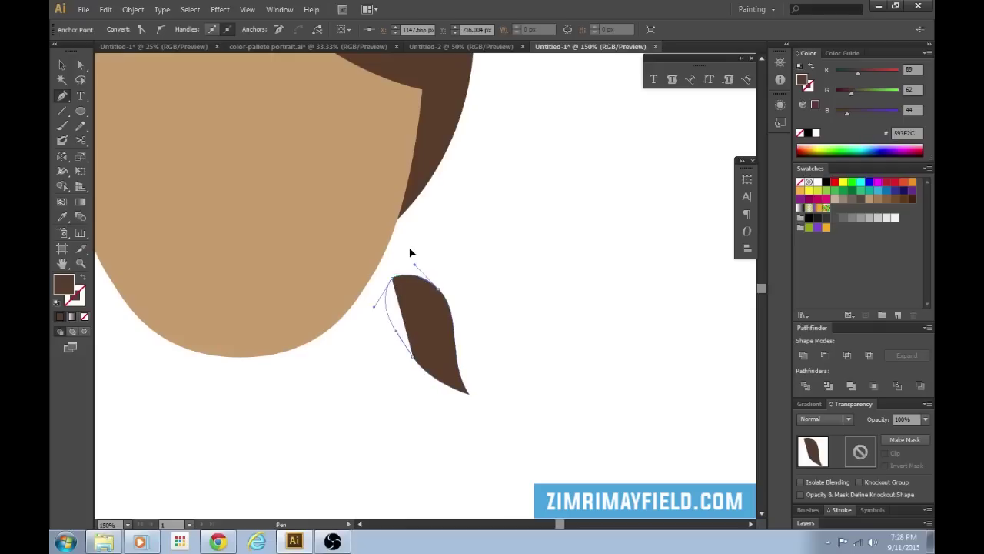
key(v)
click(425, 249)
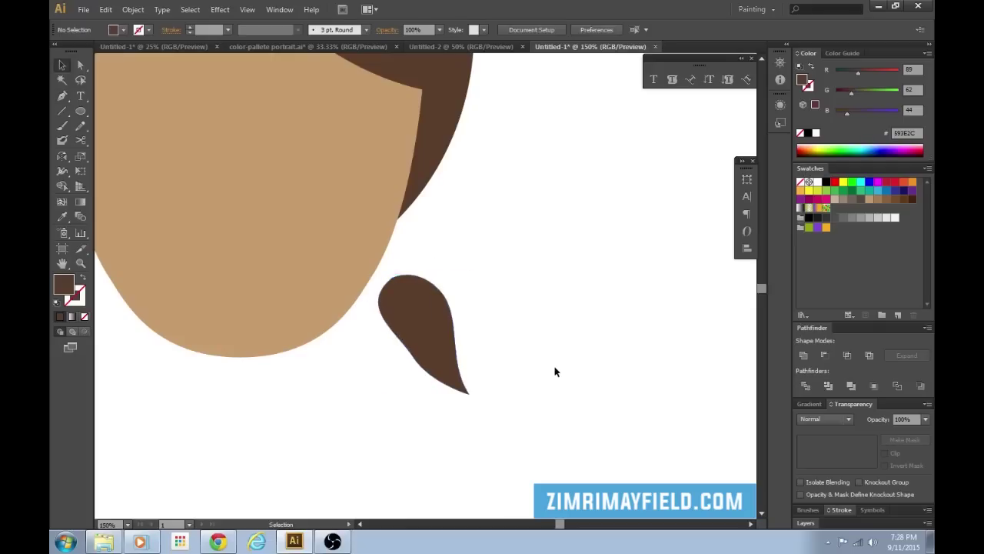
Enlarge the ponytail shape by roughly a quarter and move it back close beside the jaw
key(ctrl+minus)
key(ctrl+minus)
key(ctrl+plus)
scroll(503, 339, up, 3)
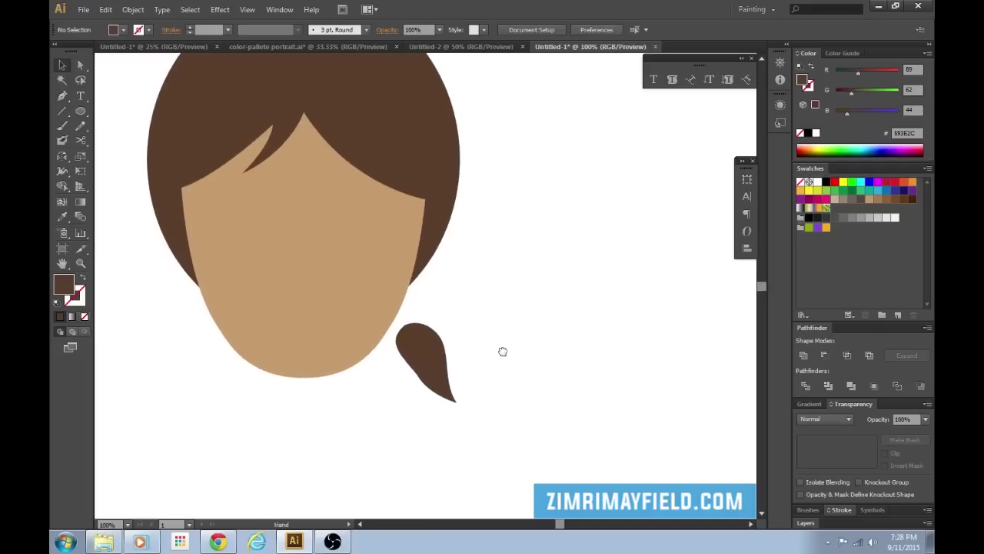
click(439, 377)
drag(457, 404, 486, 427)
drag(487, 377, 437, 394)
click(502, 398)
Draw a small brown rectangle about 49 by 47.5 px in the empty space above the ponytail
key(ctrl+plus)
drag(534, 336, 508, 306)
key(m)
drag(466, 247, 527, 306)
key(v)
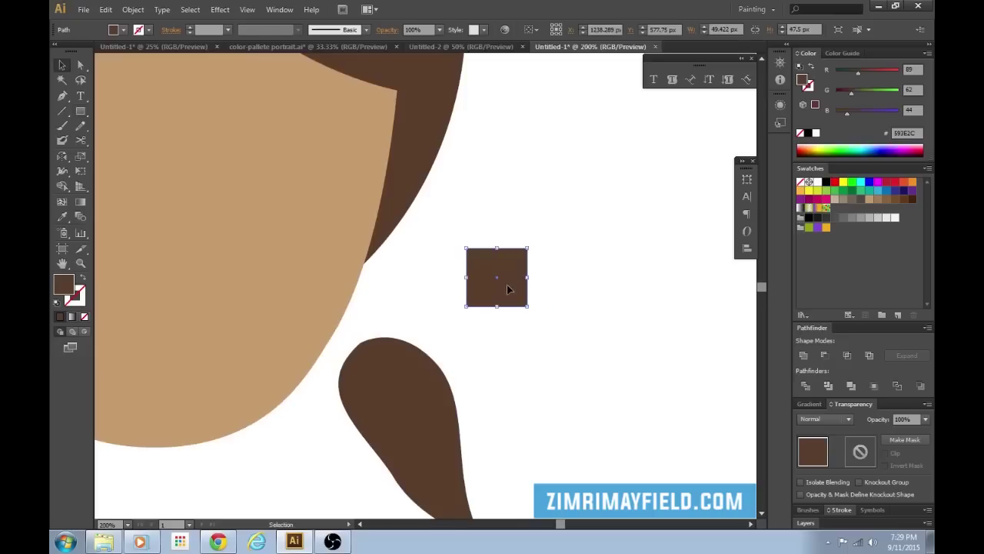
Apply the Rounded Rectangle effect to the small rectangle with relative size and a 6 px corner radius
click(229, 11)
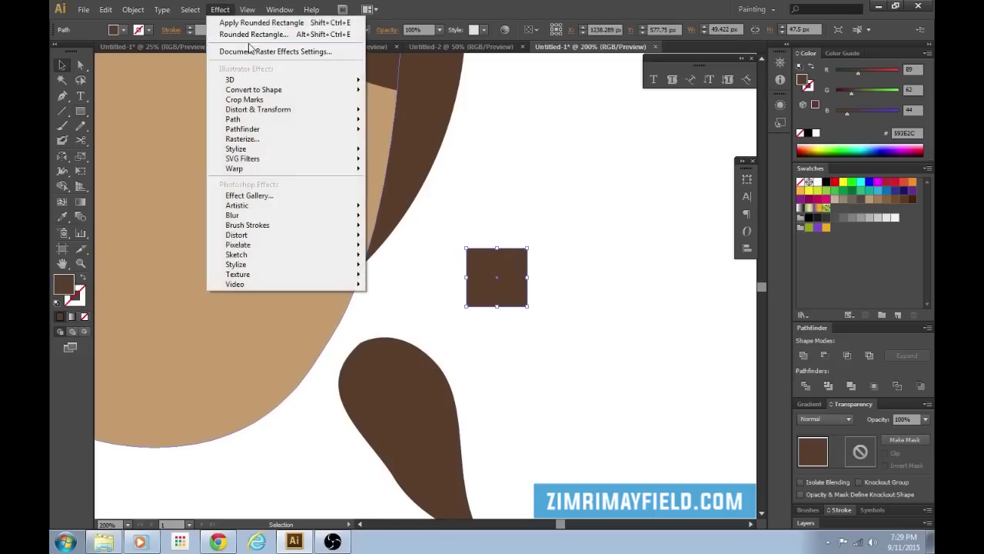
click(253, 35)
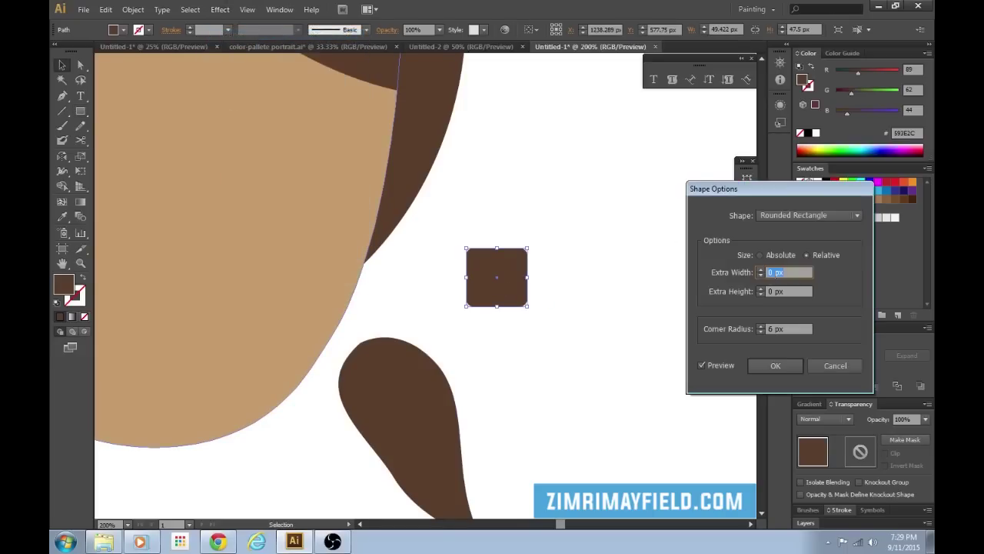
click(703, 364)
click(703, 365)
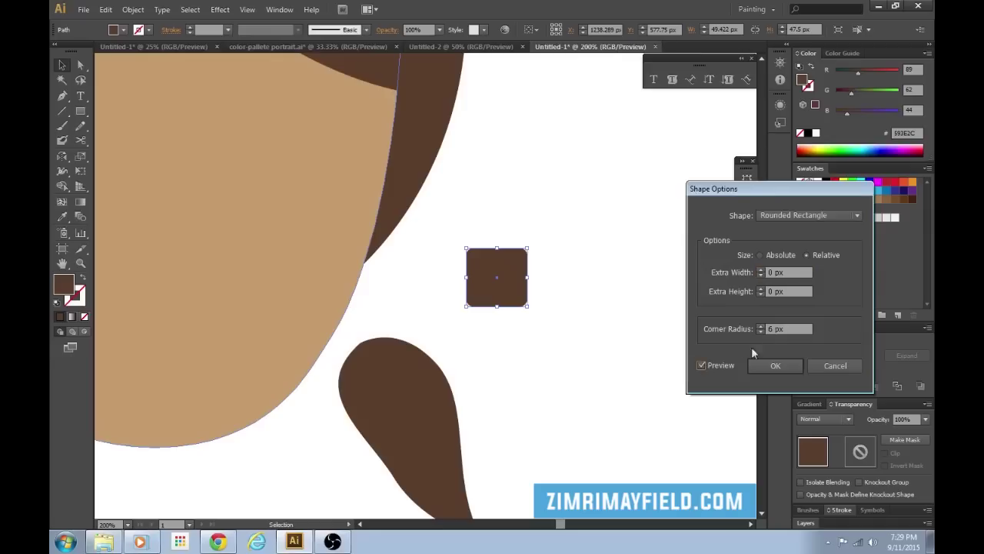
click(772, 365)
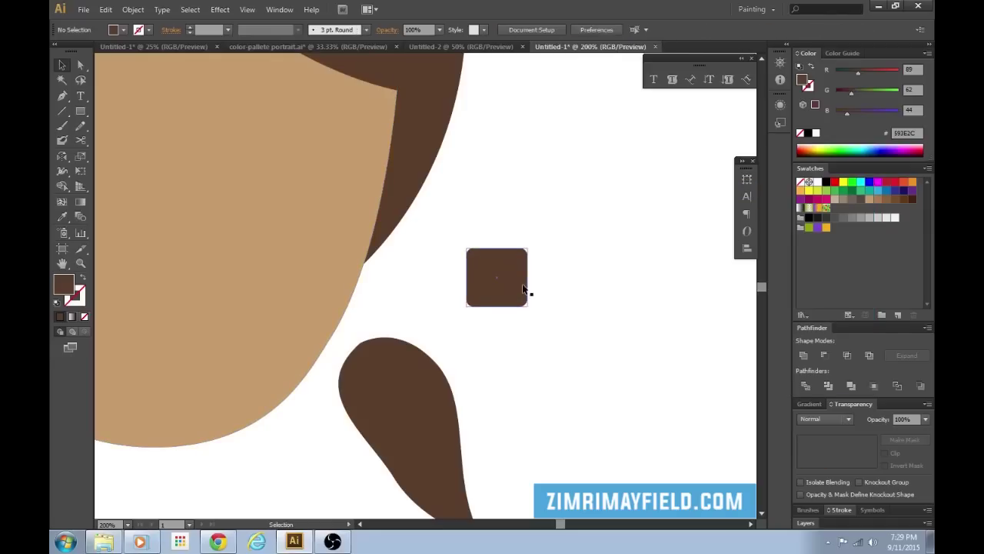
Expand the appearance of the small rounded rectangle into an editable path
key(ctrl+minus)
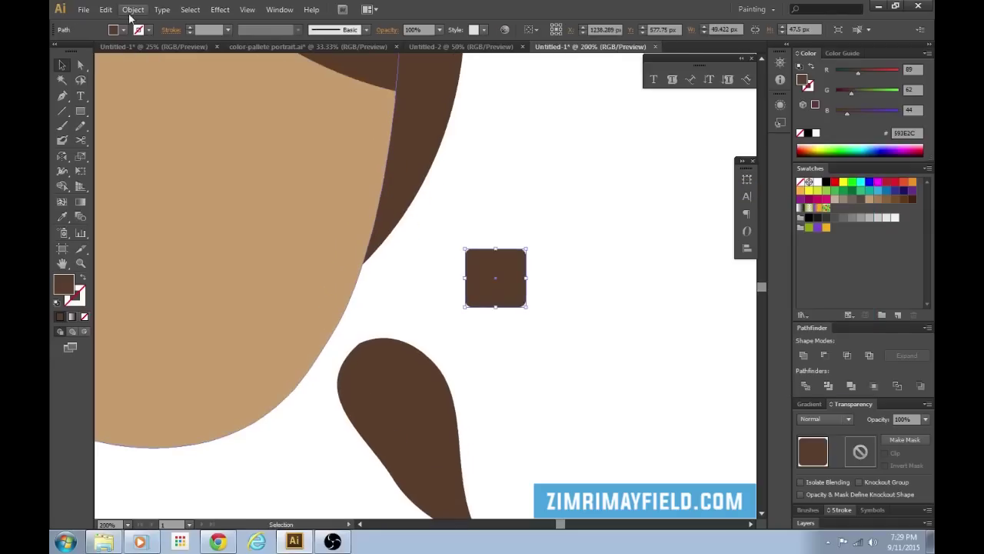
click(133, 10)
click(178, 154)
key(ctrl+plus)
click(133, 9)
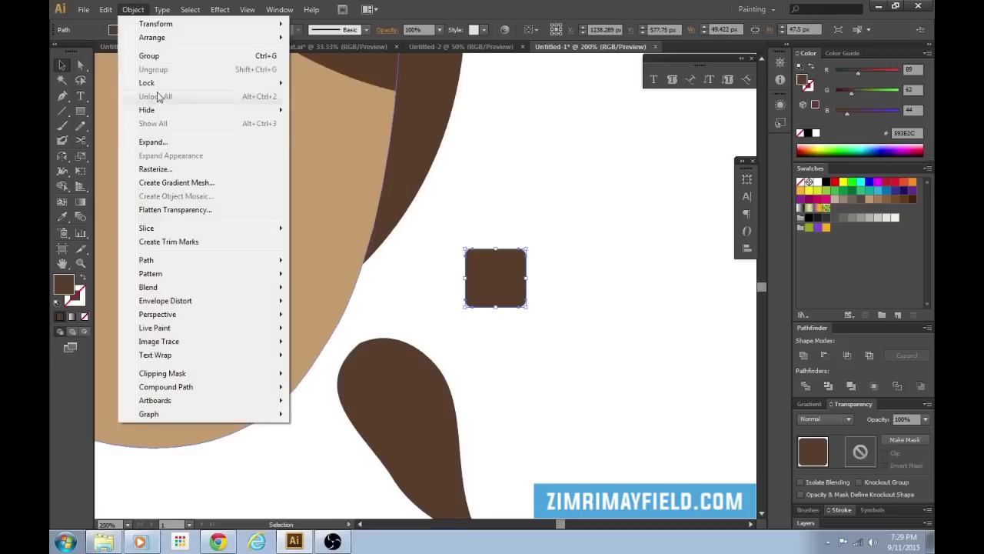
click(509, 262)
Recolor the small rounded rectangle with the bright green sampled from the palette
key(ctrl+minus)
key(ctrl+minus)
key(ctrl+minus)
key(ctrl+minus)
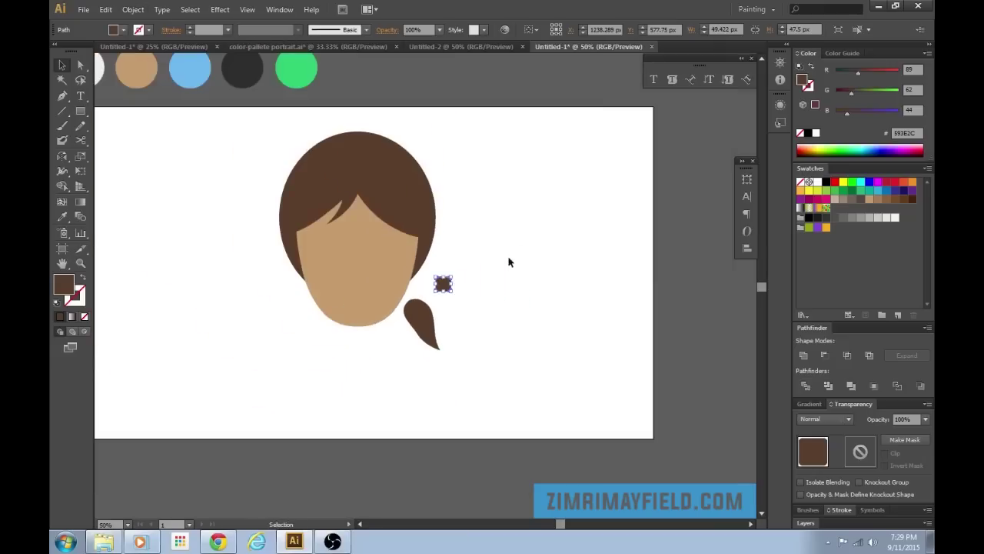
scroll(492, 270, up, 3)
key(i)
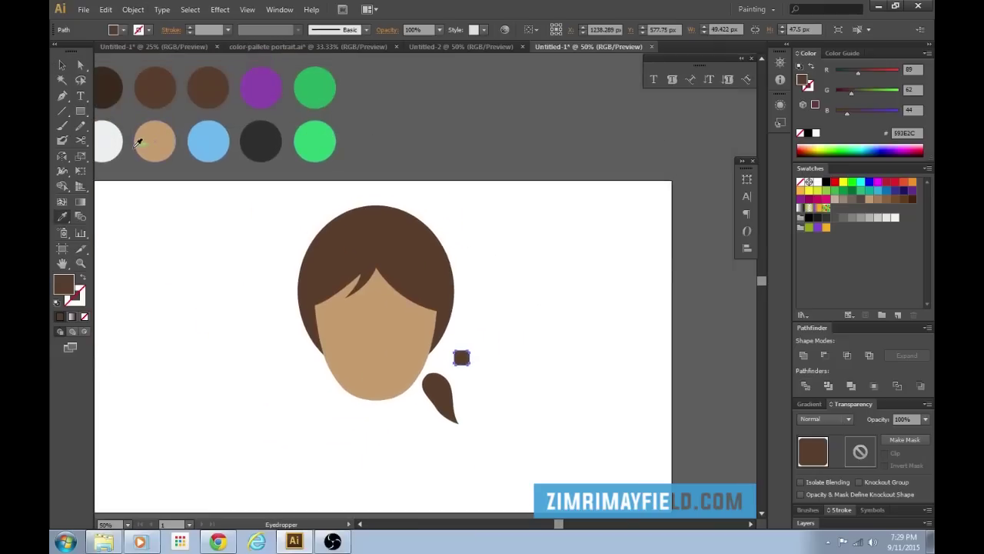
click(314, 140)
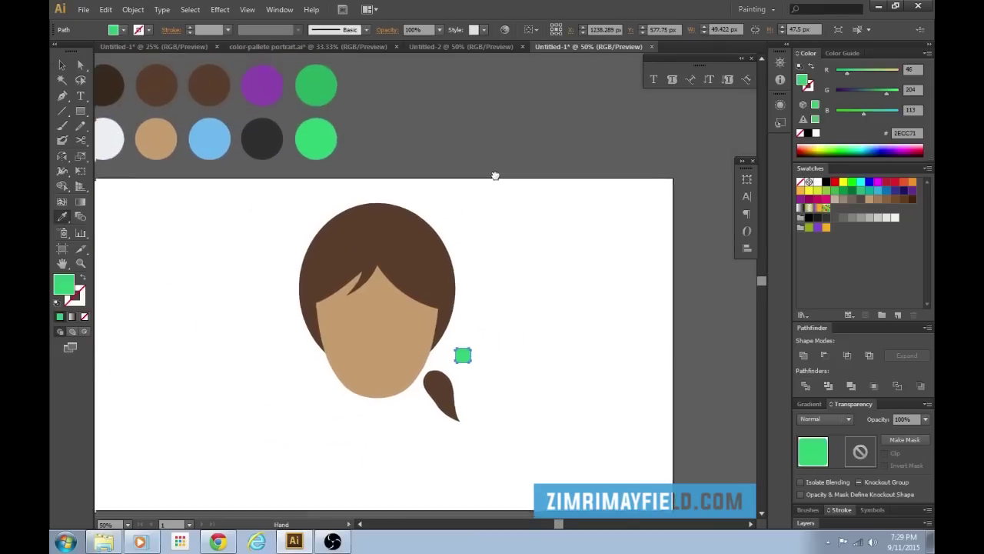
Tilt the green rounded square and move it down toward the upper end of the ponytail
key(v)
scroll(538, 200, down, 2)
key(ctrl+plus)
key(ctrl+plus)
key(ctrl+plus)
key(i)
key(v)
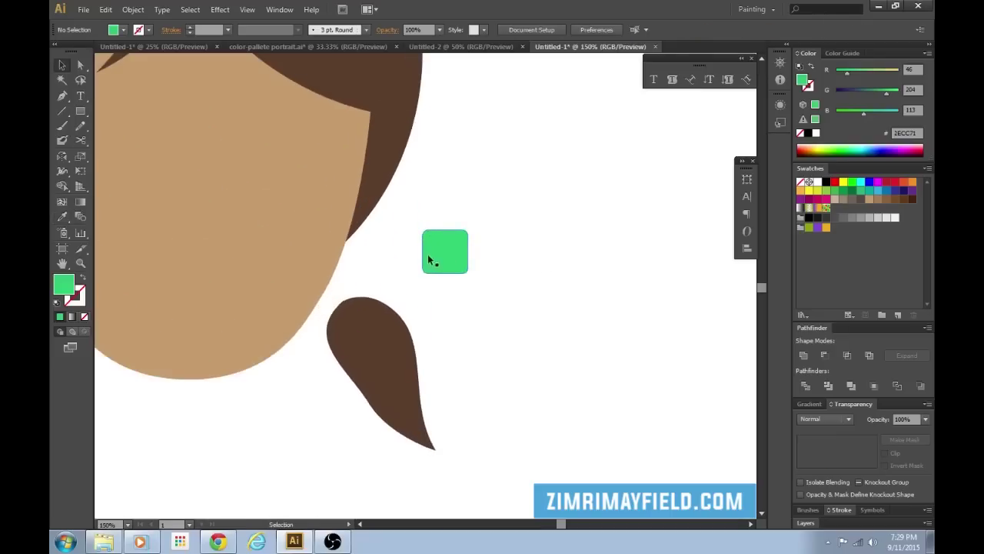
mouse_move(472, 226)
mouse_down()
mouse_move(450, 209)
mouse_move(465, 214)
mouse_up()
drag(453, 257, 446, 282)
Fine-tune the green hair tie's position and rotation so it caps the ponytail's upper end at an angle
click(468, 307)
key(ctrl+equal)
key(ctrl+equal)
key(ctrl+equal)
click(302, 276)
drag(217, 273, 289, 272)
drag(323, 192, 314, 192)
key(ctrl+minus)
key(ctrl+minus)
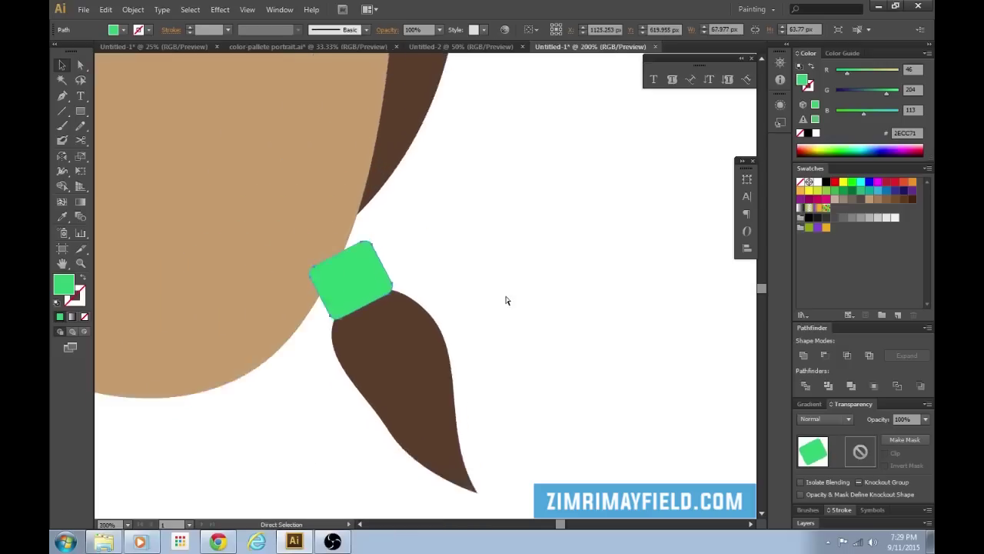
Nudge the ponytail so its upper end sits flush with the lower edge of the hair tie
key(ctrl+equal)
drag(388, 386, 399, 380)
click(513, 342)
key(minus)
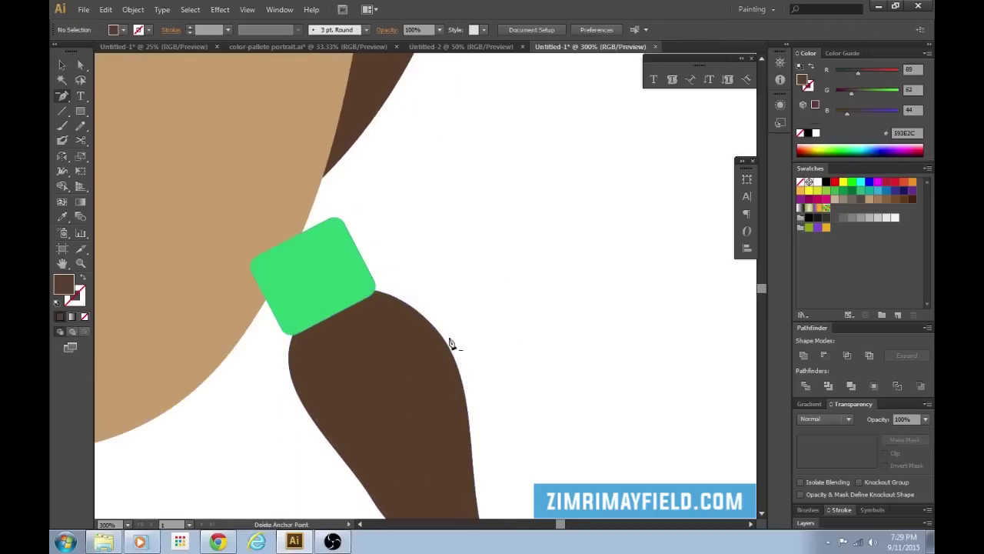
key(ctrl+minus)
key(ctrl+minus)
key(ctrl+minus)
click(413, 318)
click(624, 286)
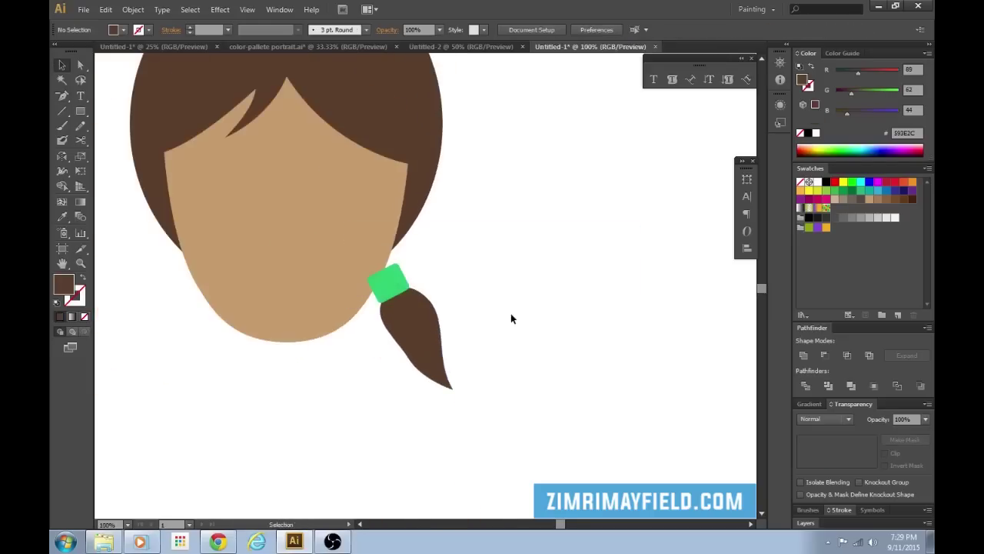
Rotate the hair tie and ponytail together slightly, tuck them against the jaw and send them behind the face
key(v)
click(396, 285)
drag(457, 261, 463, 259)
drag(420, 332, 403, 316)
click(538, 331)
click(411, 316)
key(a)
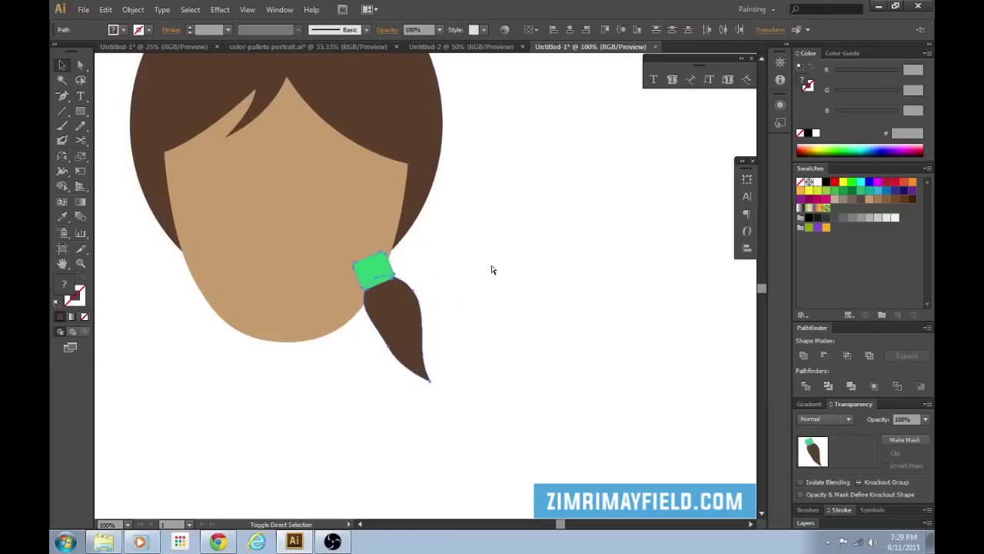
click(492, 270)
key(ctrl+minus)
key(ctrl+minus)
key(ctrl+minus)
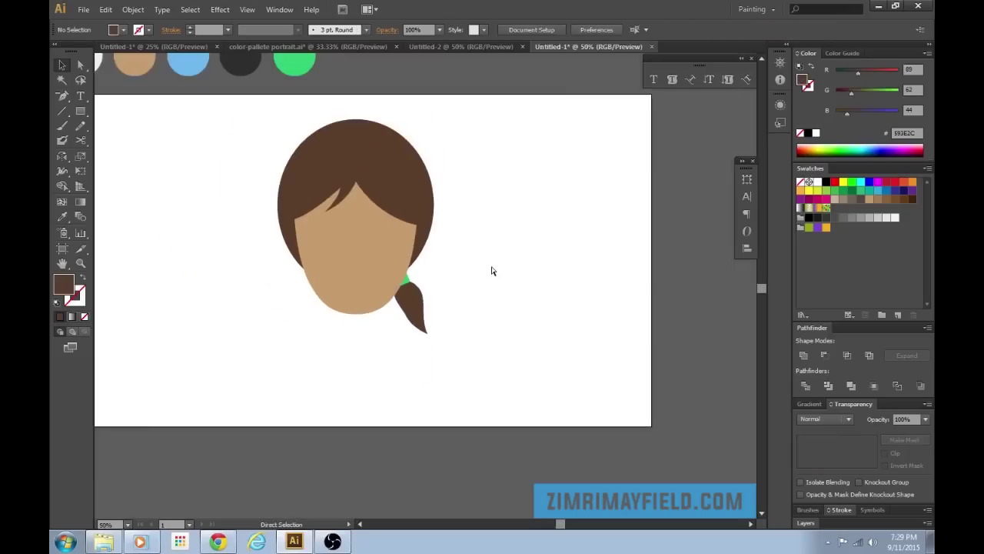
Start a Pen path at the chin with a vertical neck side about 45 px long and a small outward curve at its base
key(ctrl+plus)
key(ctrl+plus)
key(ctrl+plus)
key(ctrl+plus)
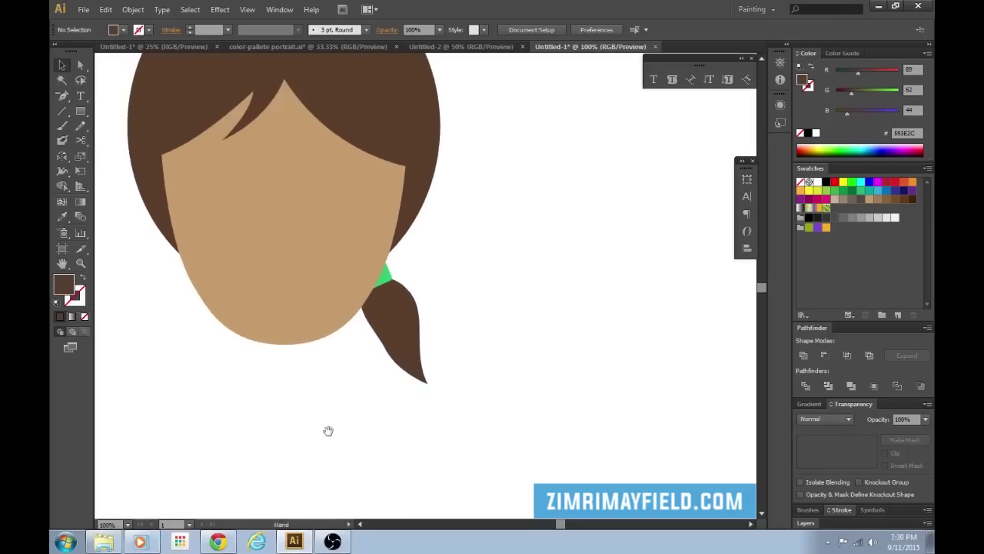
drag(398, 423, 426, 376)
key(p)
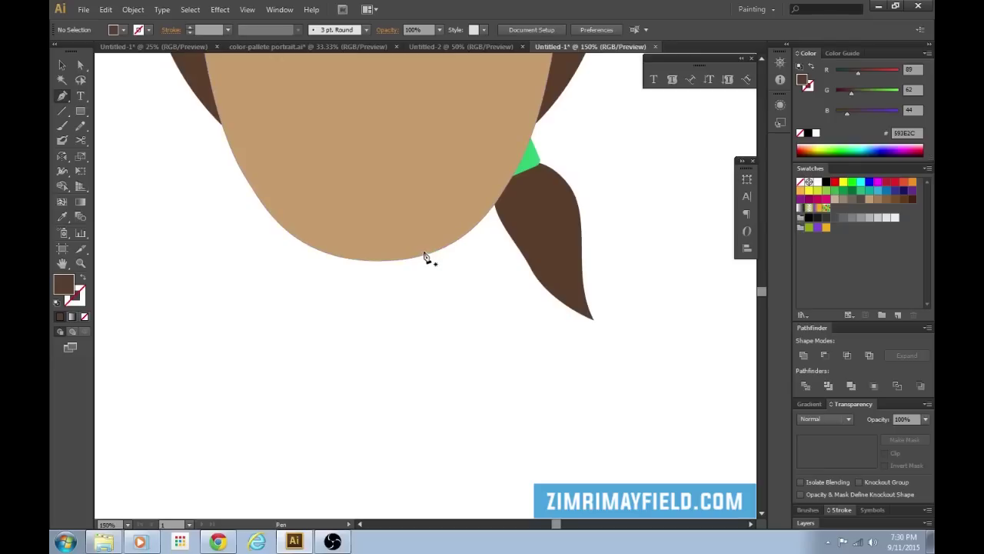
click(423, 252)
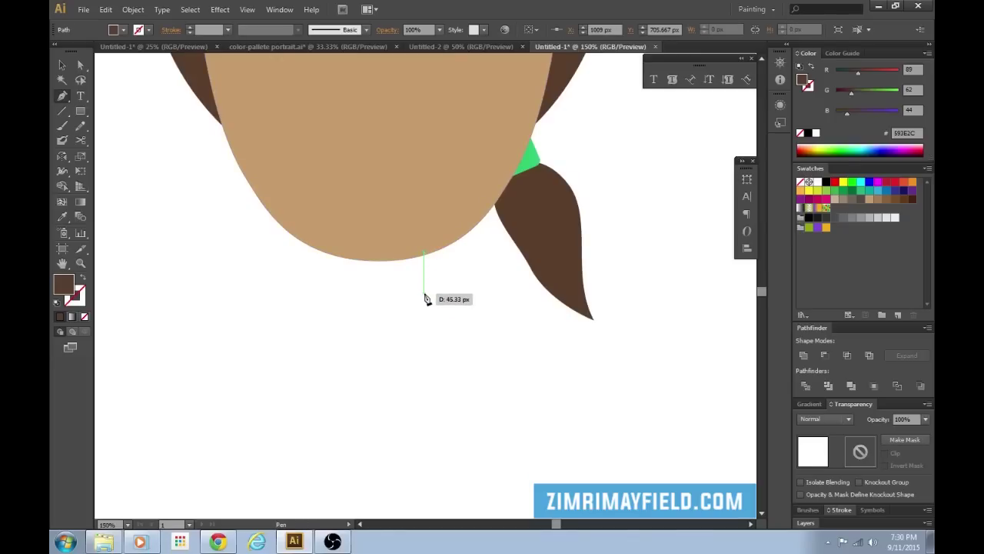
click(424, 294)
key(ctrl+equal)
key(ctrl+equal)
key(ctrl+equal)
key(ctrl+equal)
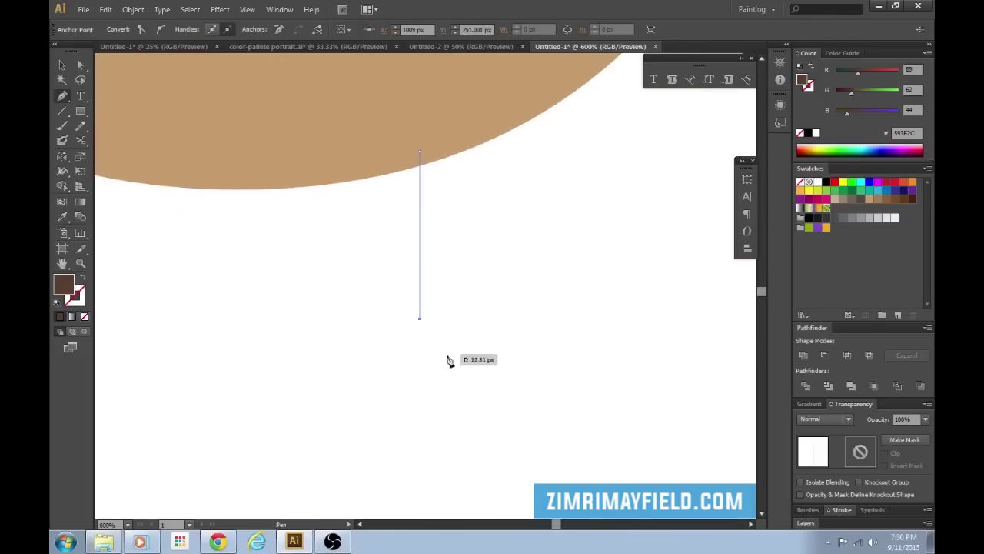
drag(443, 356, 467, 363)
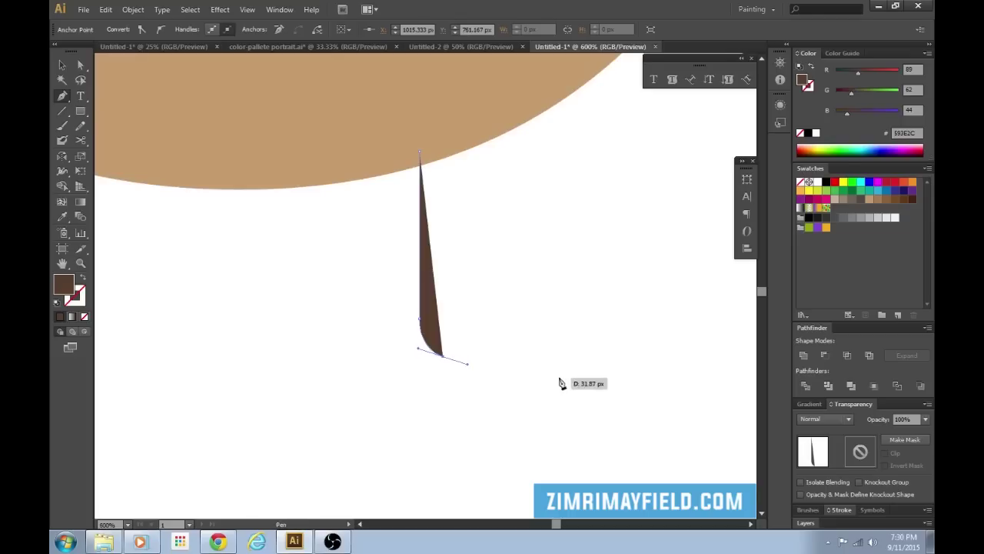
Complete the half-neck outline with a sloping shoulder, vertical outer side, flat base and straight edge up the face's center line
key(ctrl+minus)
key(ctrl+minus)
key(ctrl+minus)
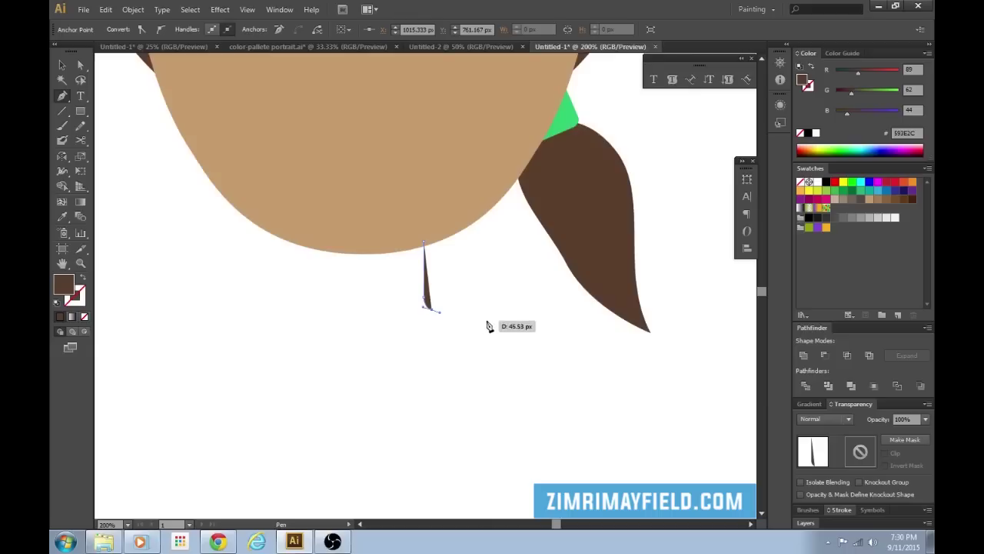
click(489, 325)
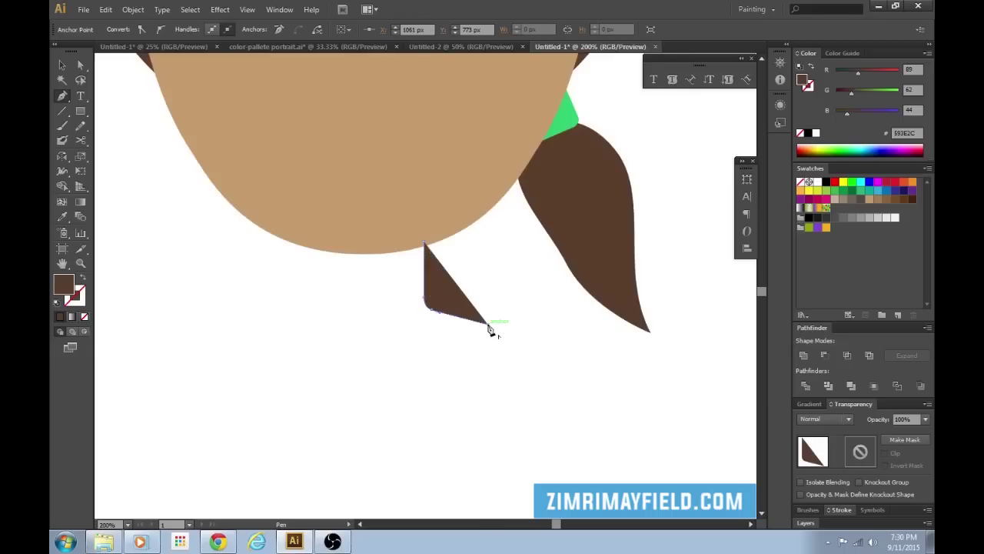
key(ctrl+minus)
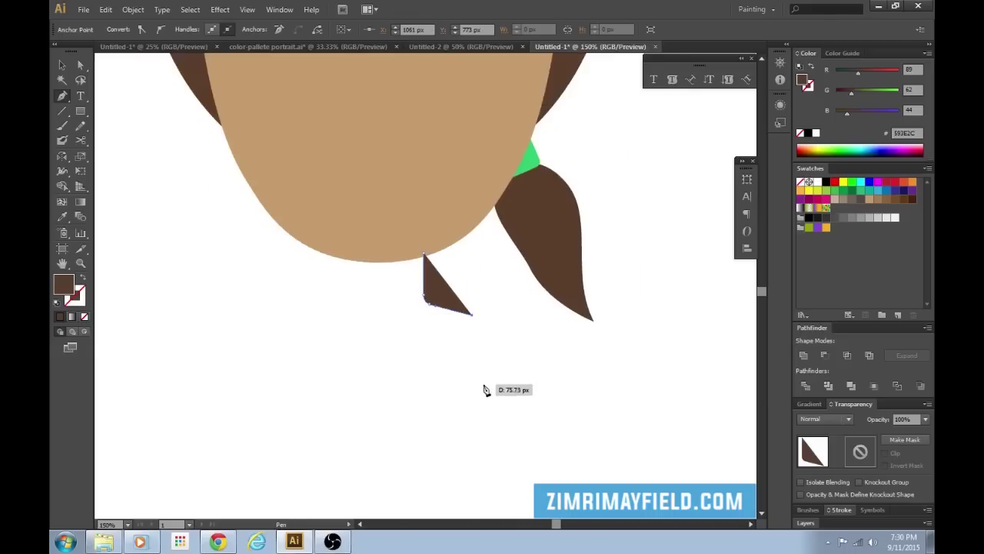
click(471, 385)
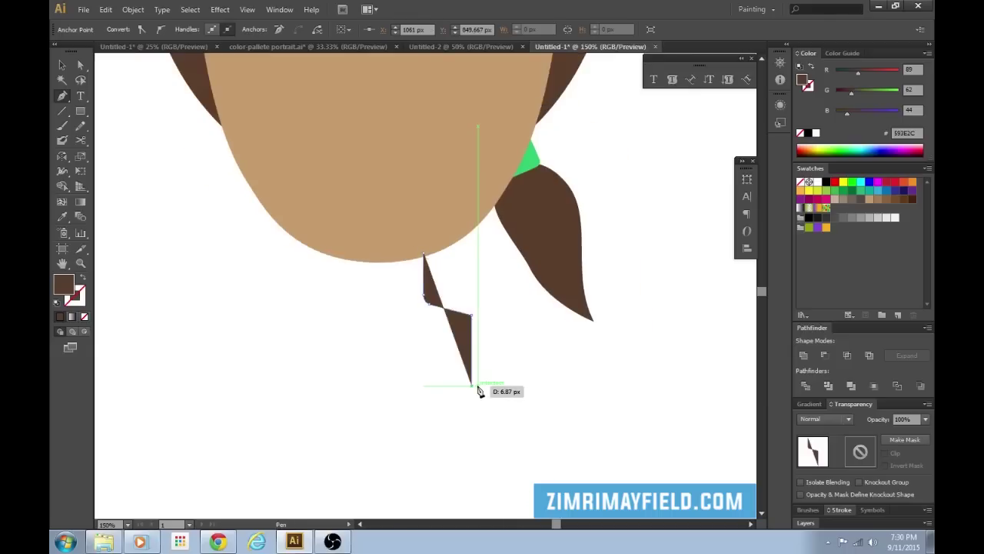
click(380, 387)
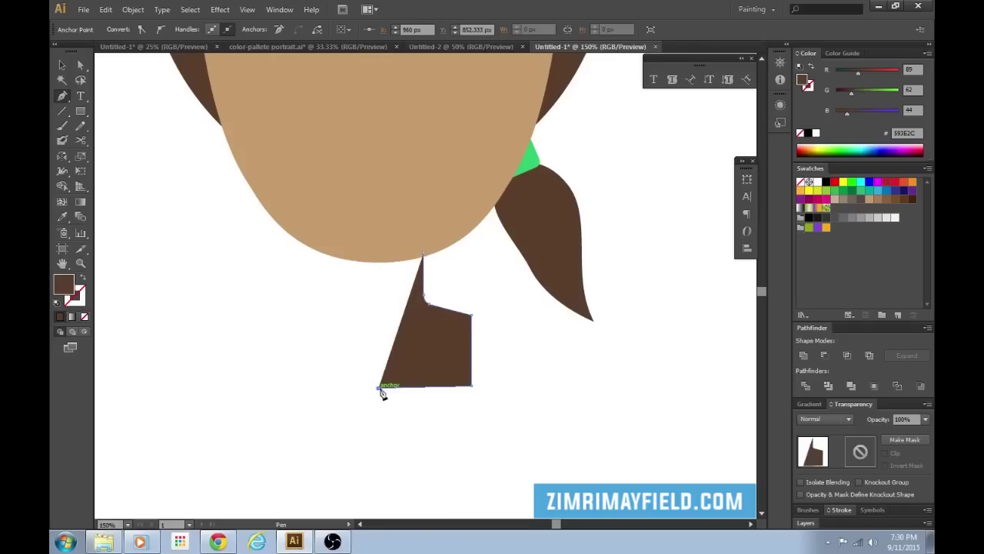
click(379, 255)
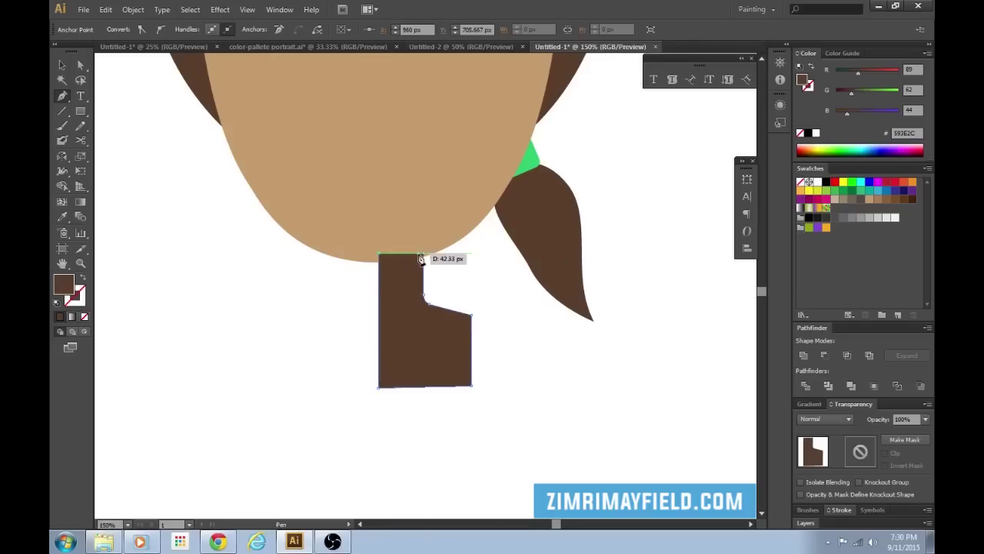
key(v)
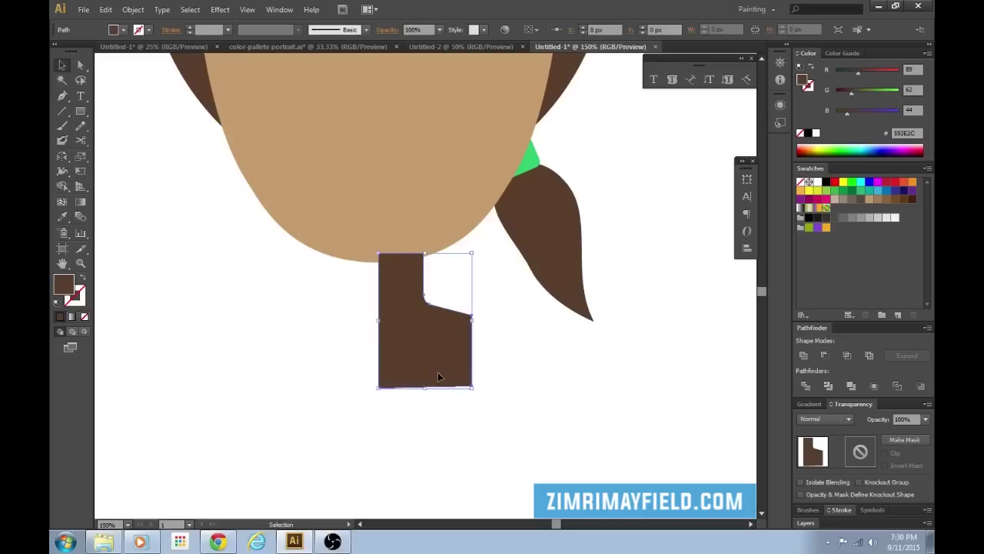
Reflect a copy of the half-neck across its center edge and unite both halves into one shape
click(437, 372)
key(o)
drag(501, 241, 336, 244)
key(v)
drag(450, 295, 360, 301)
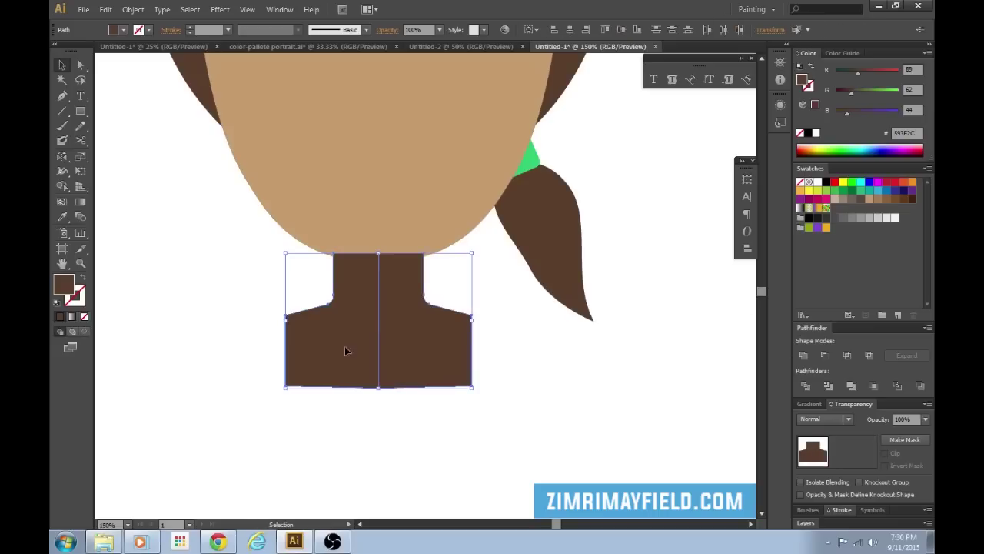
click(805, 356)
Recolor the neck shape with the skin tone sampled from the face
key(i)
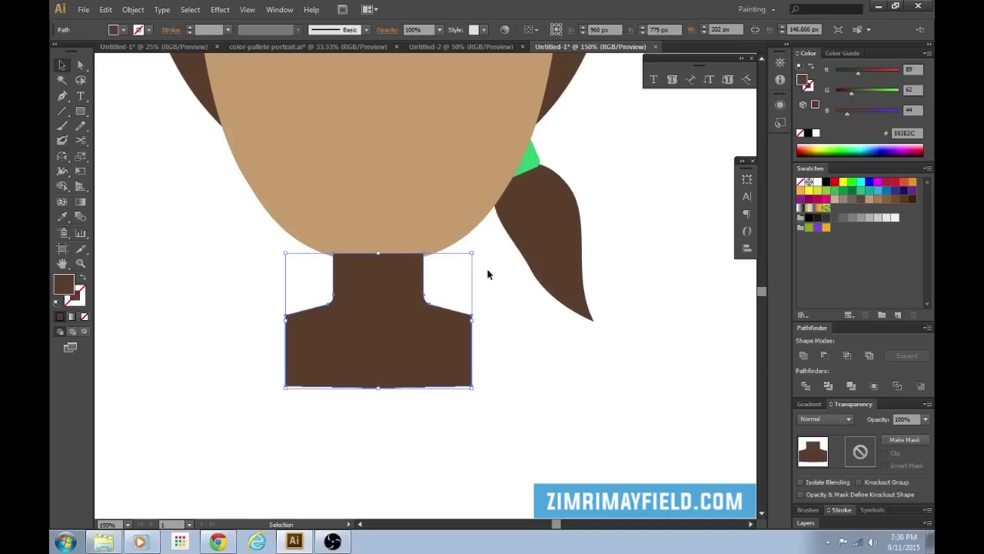
click(472, 218)
key(v)
click(550, 330)
click(393, 353)
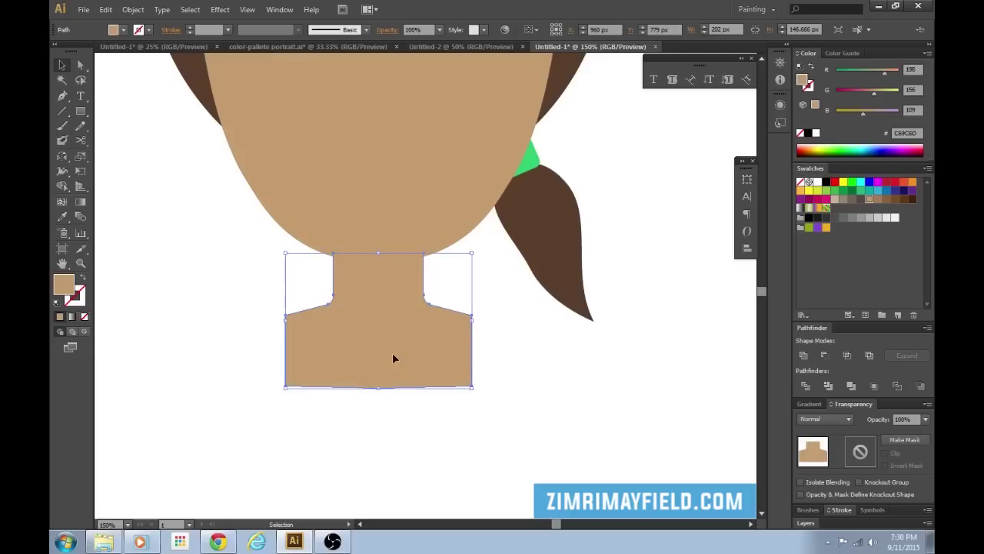
key(ctrl+minus)
key(ctrl+minus)
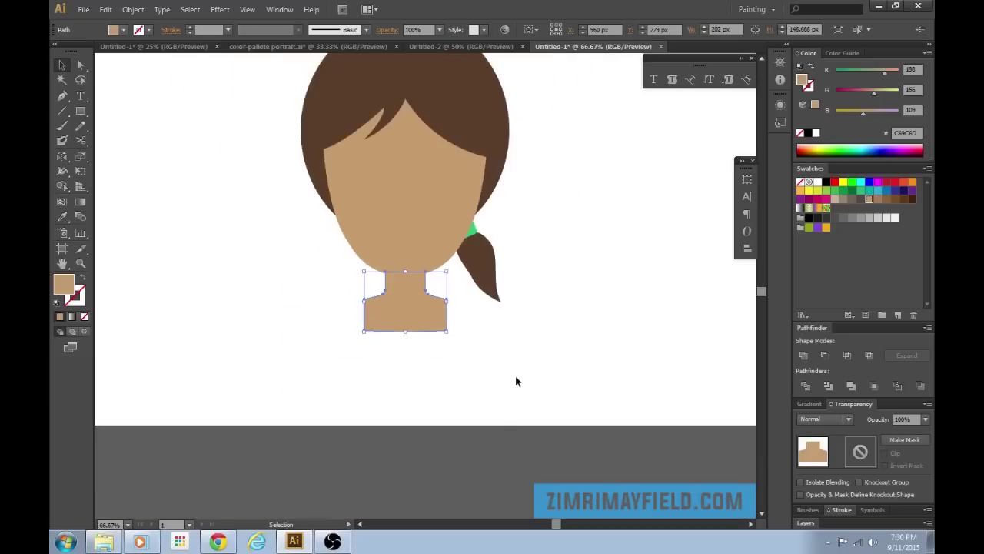
click(547, 355)
key(ctrl+minus)
key(ctrl+minus)
key(ctrl+plus)
key(ctrl+plus)
key(ctrl+plus)
key(ctrl+plus)
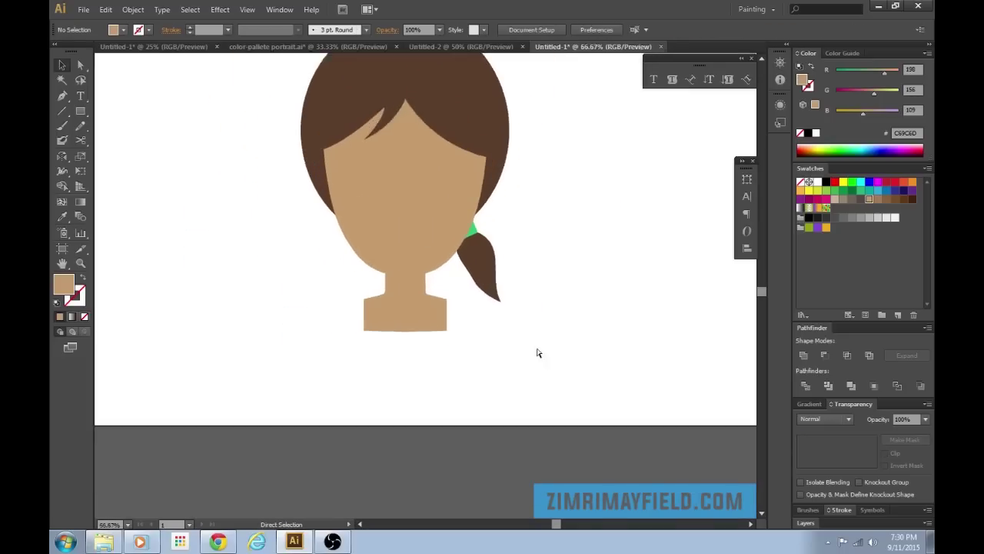
Widen the neck shape symmetrically about its center and nudge it slightly upward under the chin
click(401, 344)
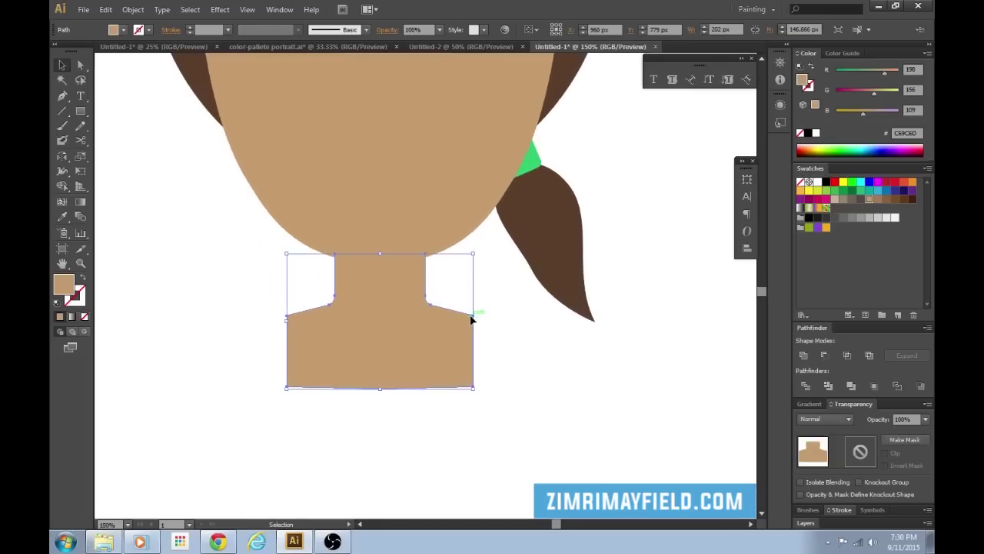
drag(474, 323, 492, 322)
click(466, 444)
drag(415, 383, 415, 380)
click(566, 439)
key(ctrl+minus)
key(ctrl+minus)
key(ctrl+minus)
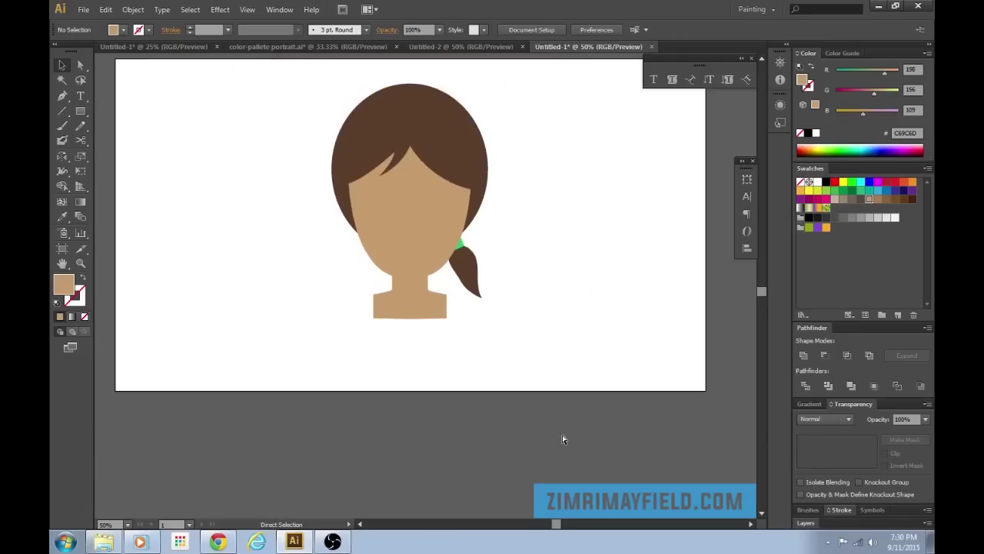
Start a skin-colored Pen path on the neck's slope, extending it below the ponytail tip into a rounded shoulder corner
key(ctrl+plus)
key(ctrl+plus)
key(ctrl+plus)
key(ctrl+plus)
drag(520, 406, 496, 359)
key(ctrl+minus)
key(ctrl+plus)
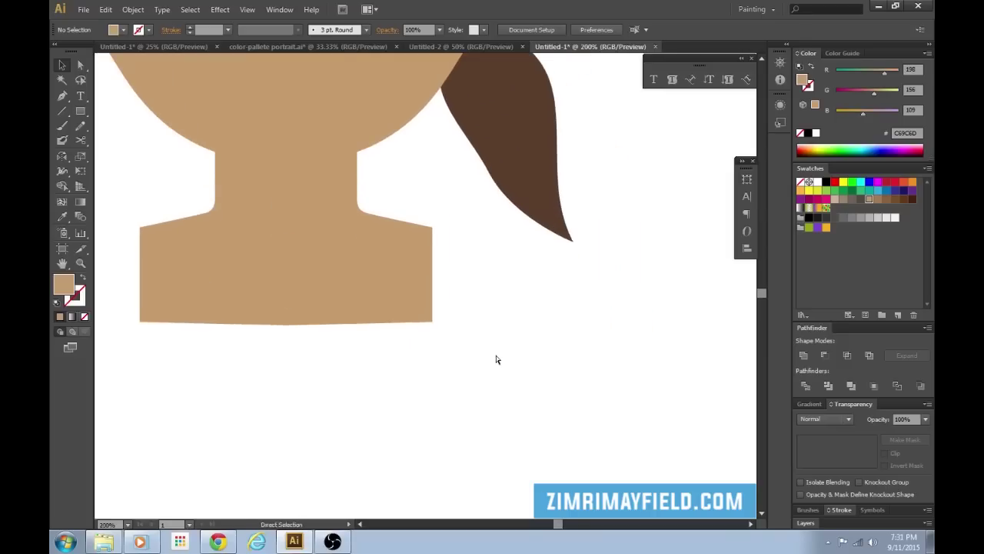
key(ctrl+minus)
key(p)
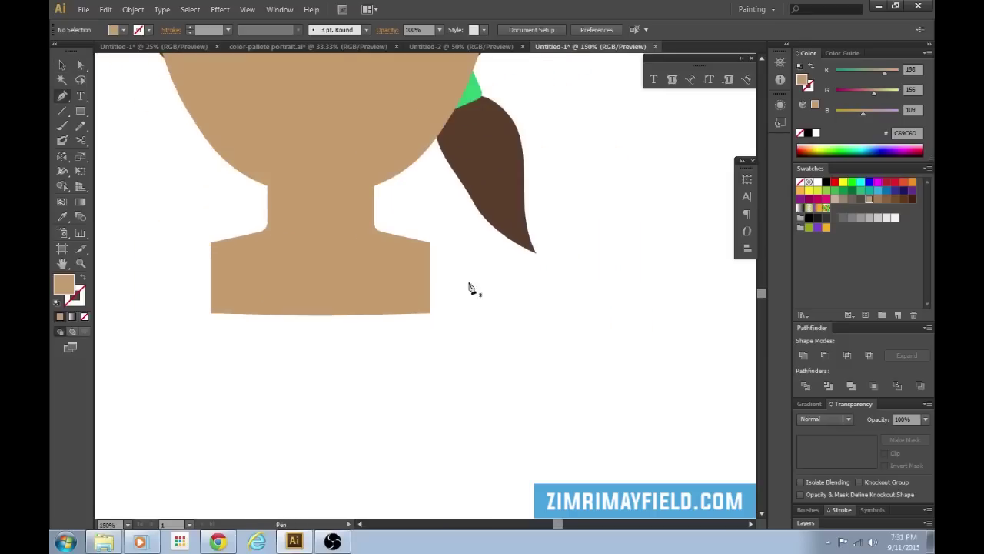
click(408, 239)
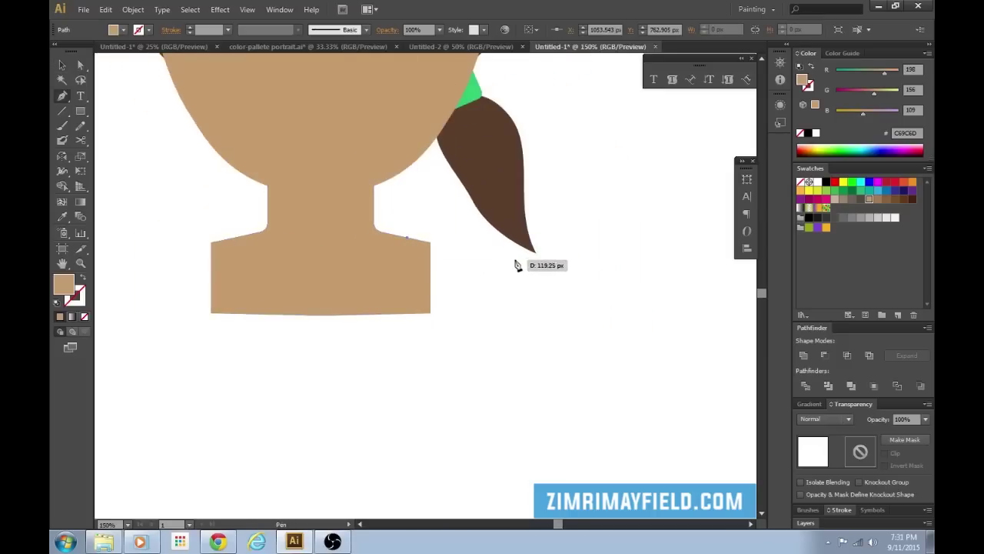
click(527, 264)
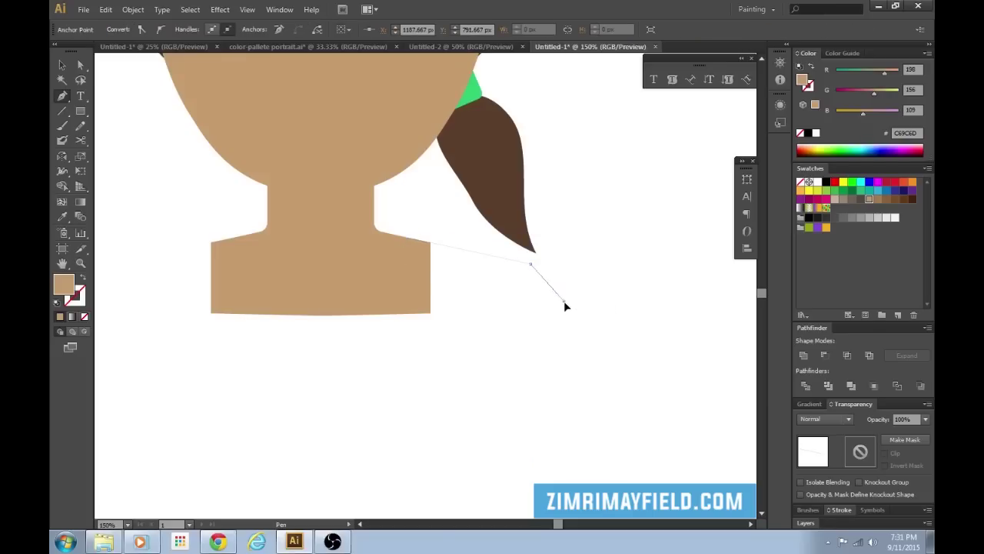
drag(567, 335, 565, 326)
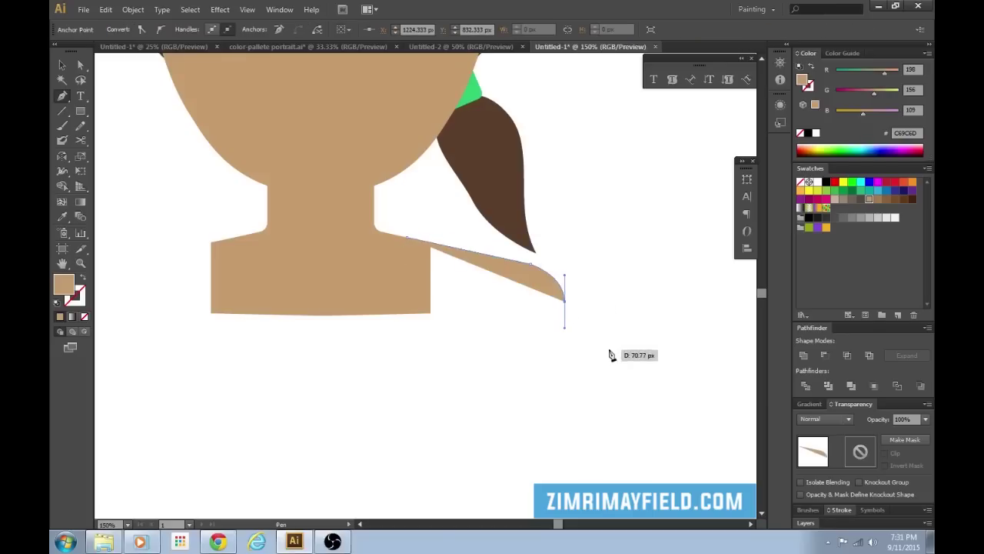
Extend the shoulder path about 145 px straight down, and horizontally across to the portrait's center line
key(ctrl+minus)
drag(522, 362, 521, 389)
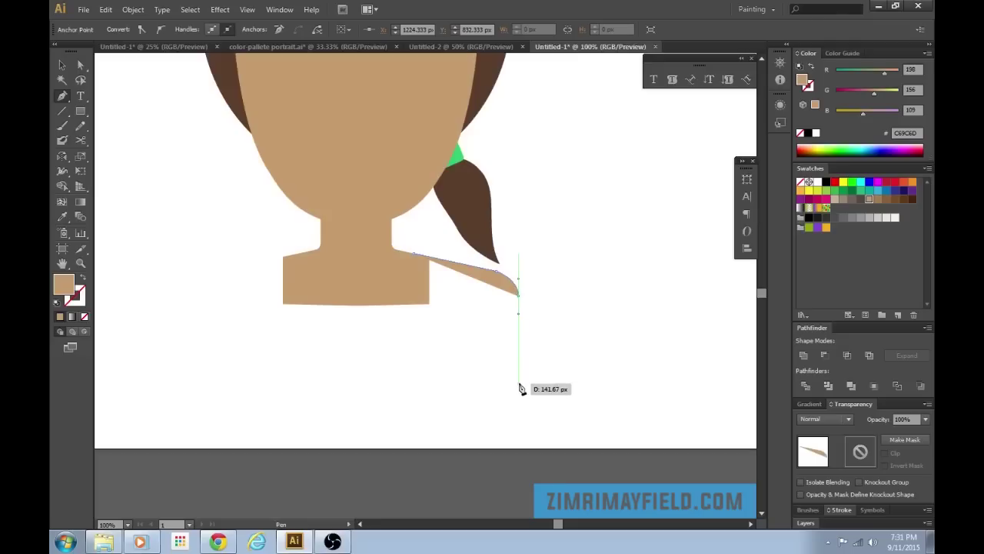
click(518, 385)
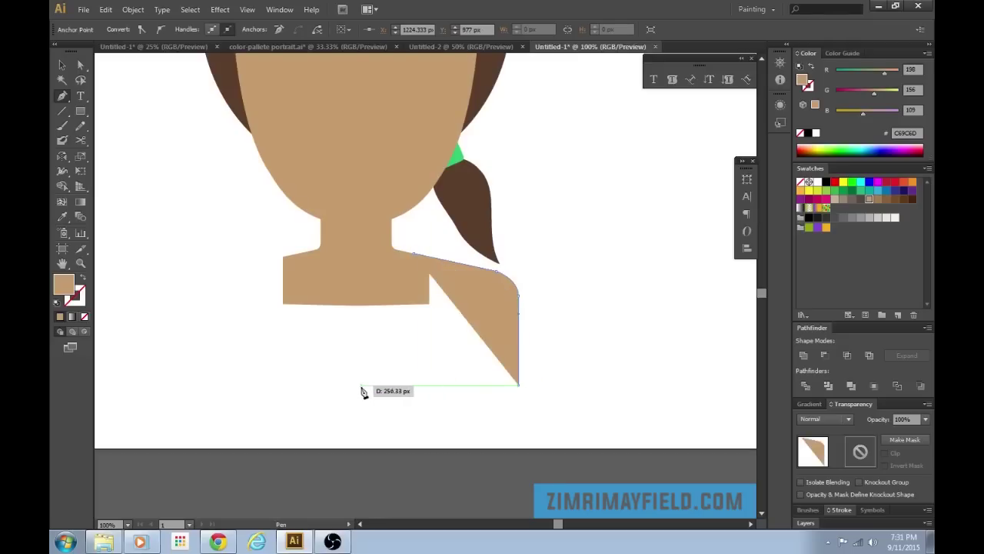
click(356, 385)
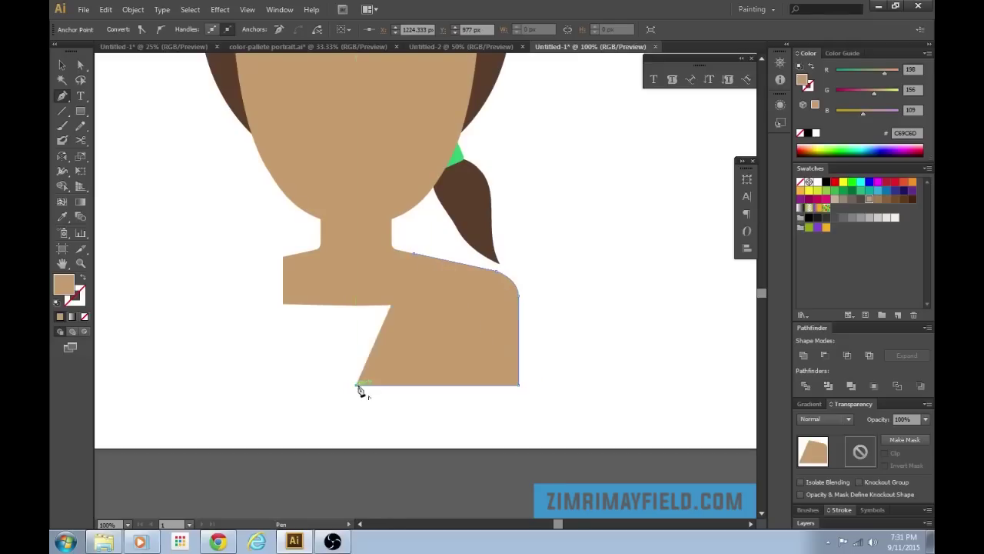
click(356, 290)
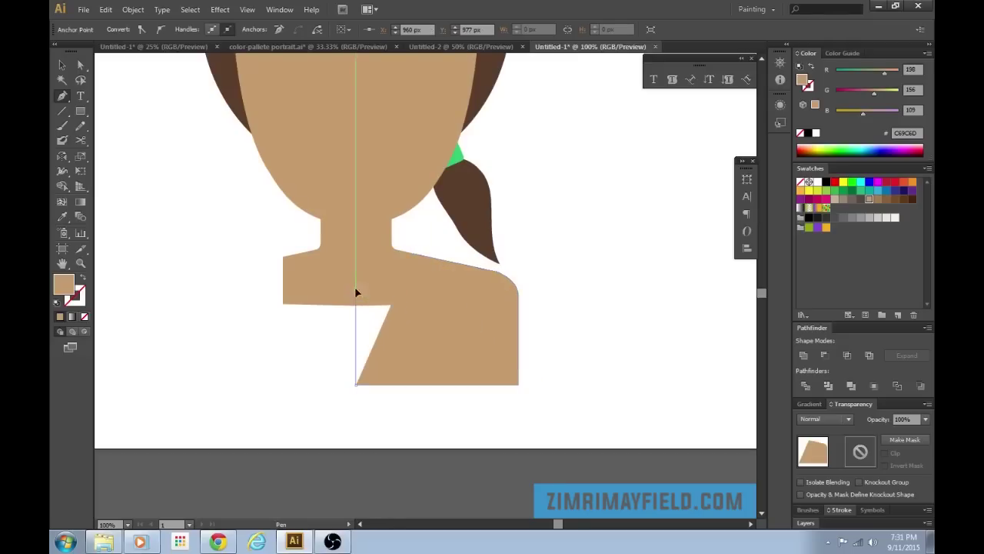
click(413, 255)
key(ctrl+z)
key(ctrl+z)
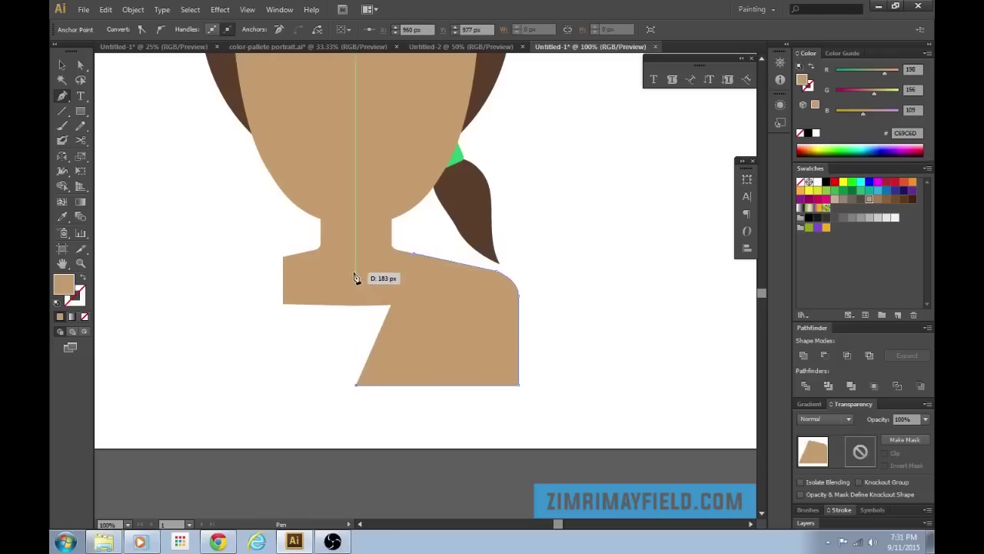
click(356, 273)
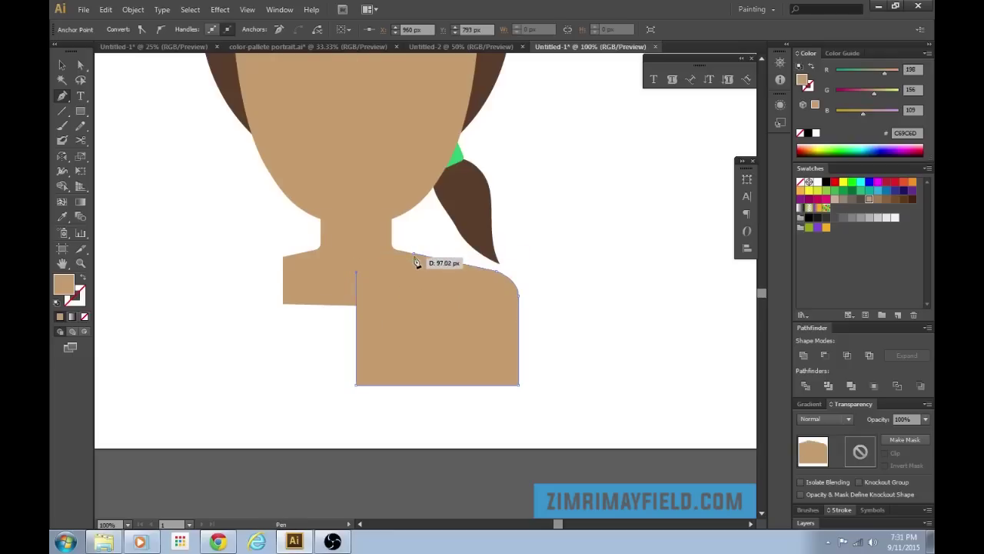
drag(413, 254, 439, 229)
key(ctrl+z)
key(ctrl+z)
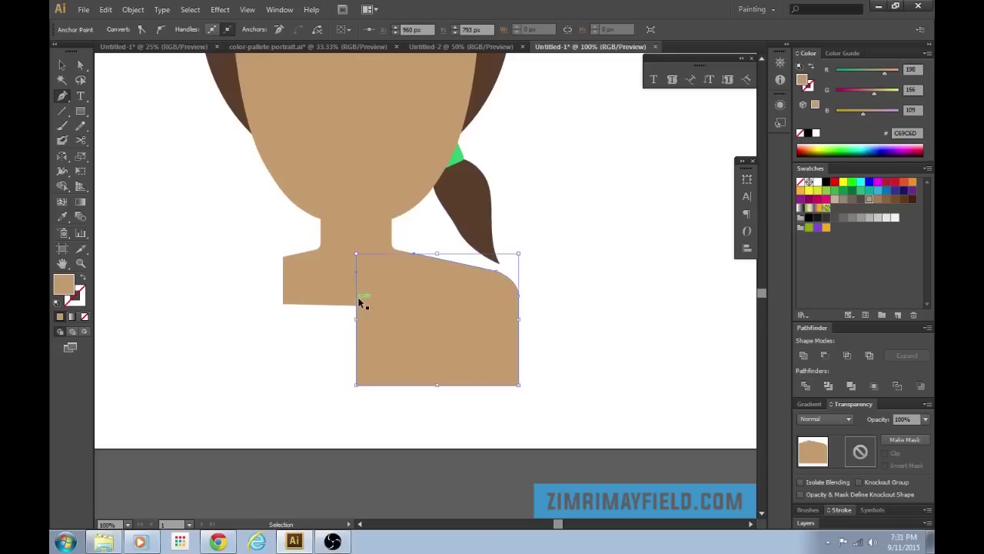
Add a lower anchor on the portrait's center line and close the shirt-half path with a scooped curve at the neck
click(356, 291)
click(415, 257)
drag(429, 223, 425, 216)
key(v)
click(575, 335)
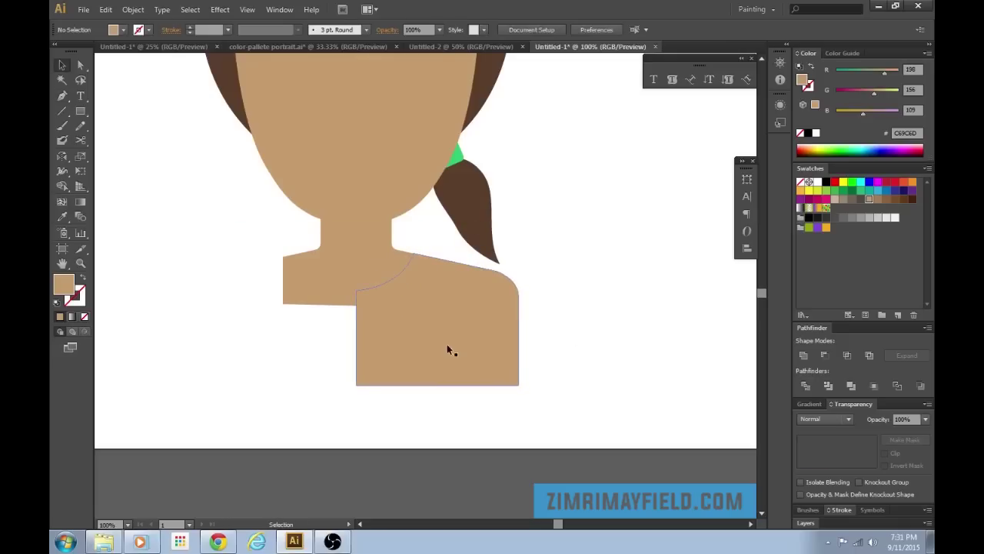
Recolor the closed shirt half with the light blue (6BB9F0) sampled from the palette circle
click(463, 345)
key(ctrl+minus)
key(ctrl+minus)
key(ctrl+minus)
key(ctrl+plus)
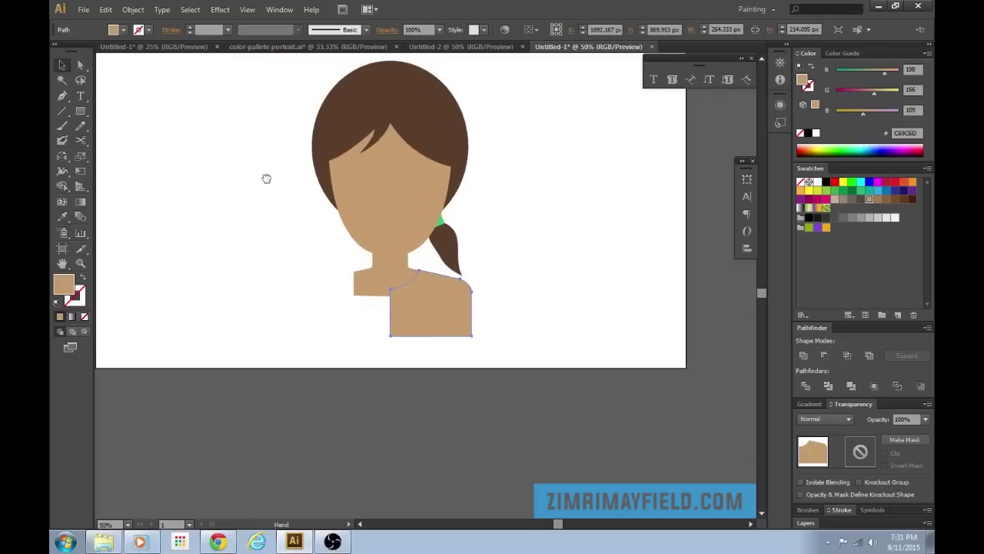
drag(268, 178, 338, 363)
key(i)
click(292, 181)
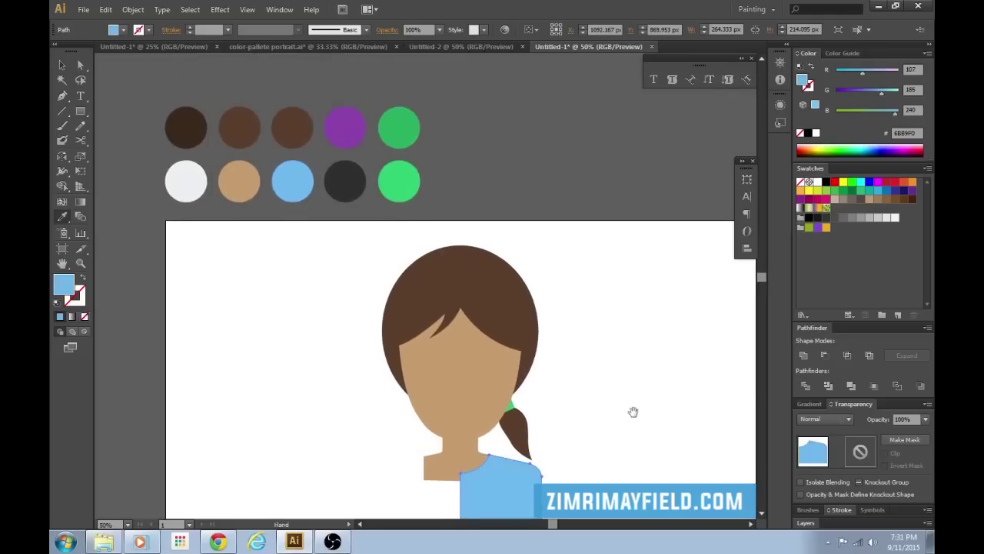
key(ctrl+plus)
key(ctrl+plus)
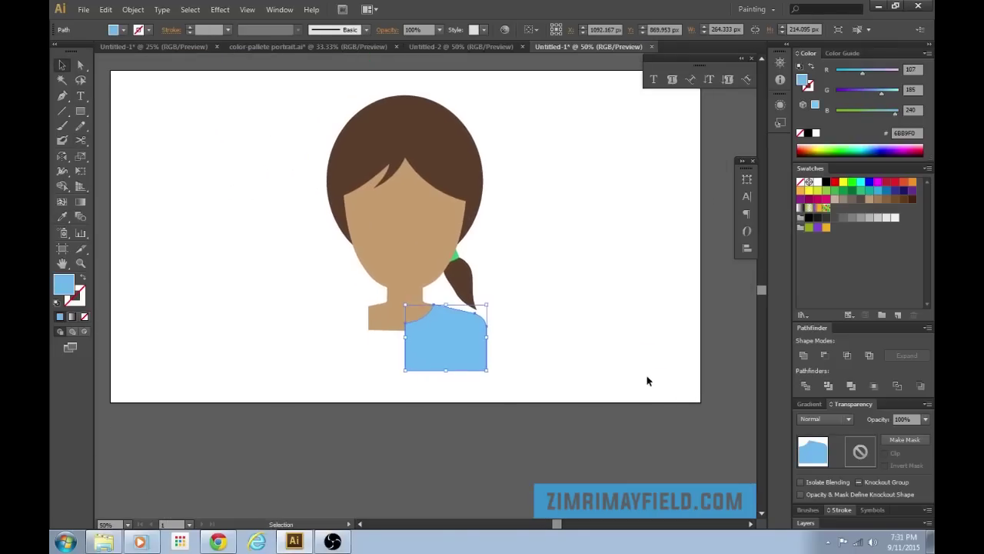
scroll(598, 369, down, 2)
key(v)
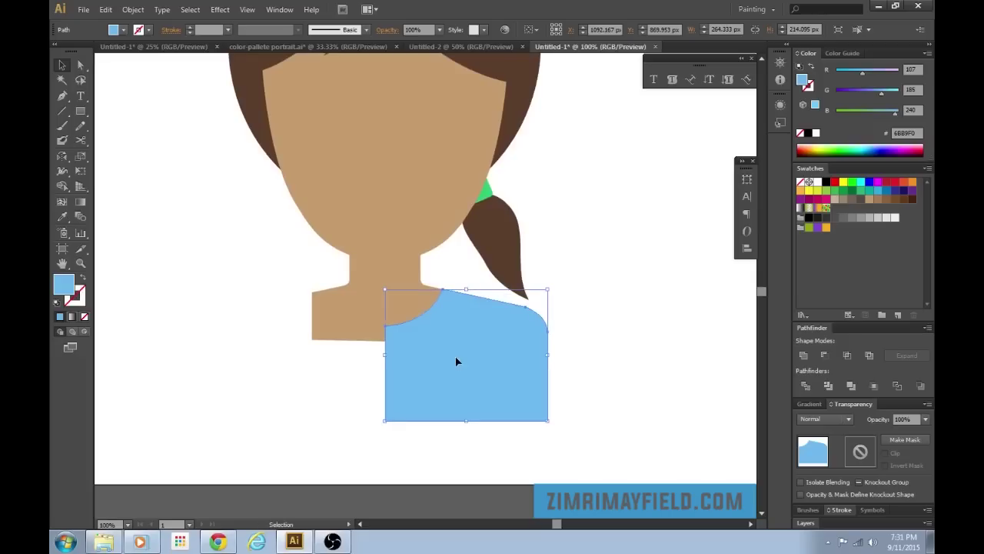
key(r)
drag(597, 272, 385, 402)
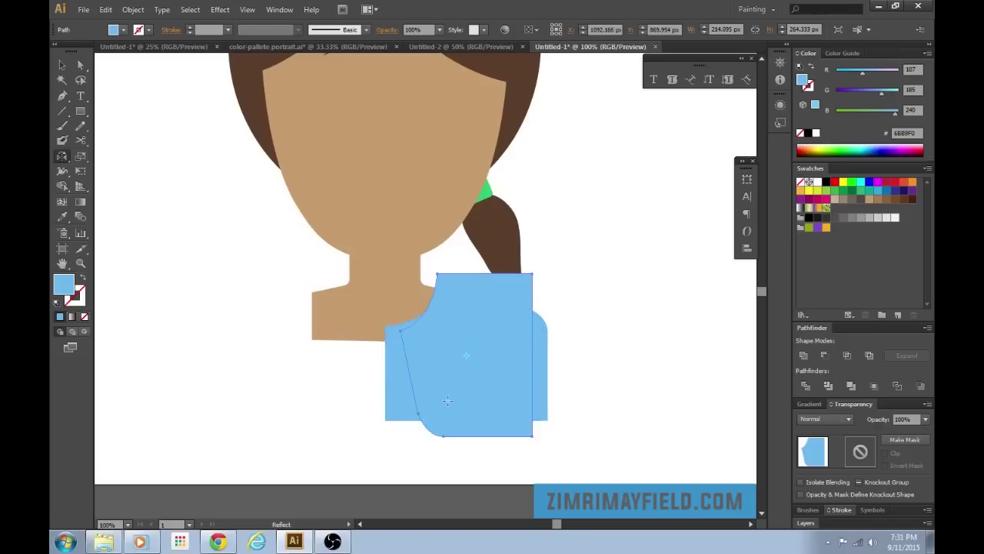
key(Delete)
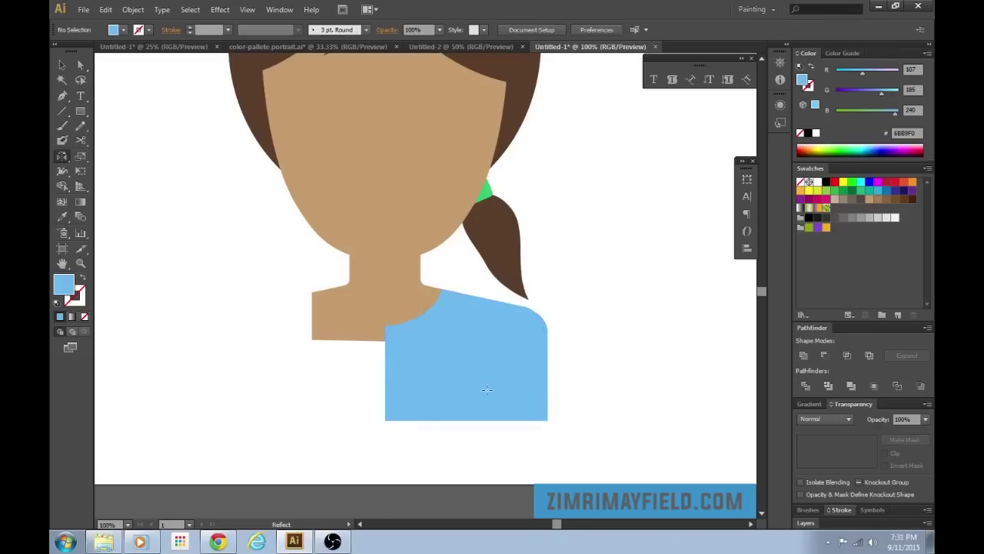
Duplicate the blue shirt half in place, reflect the copy horizontally, and move it flush against the original at the center line
key(v)
click(509, 368)
key(ctrl+c)
key(ctrl+f)
key(o)
drag(610, 349, 411, 329)
key(v)
drag(495, 352, 334, 353)
click(637, 493)
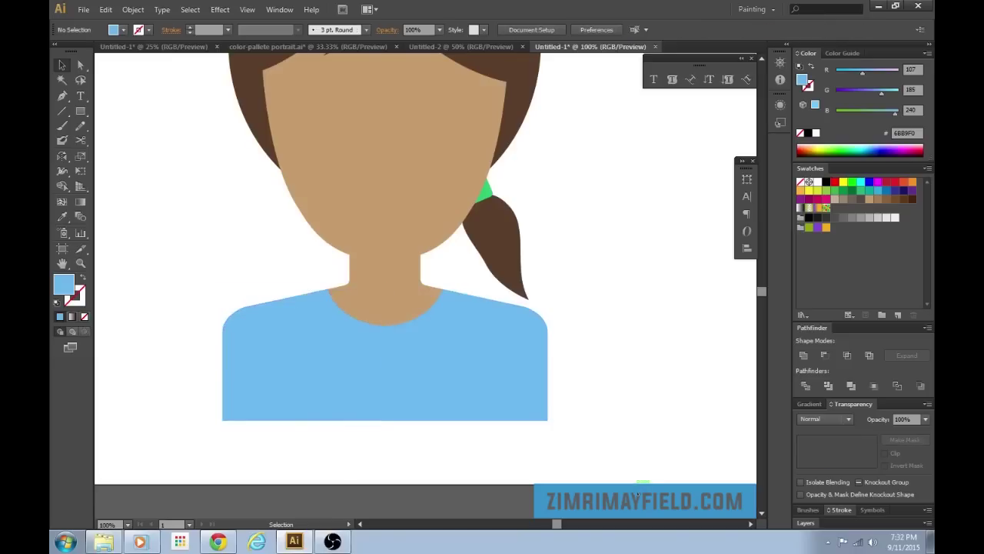
Unite the two blue shirt halves into a single shape
click(501, 383)
shift+click(339, 383)
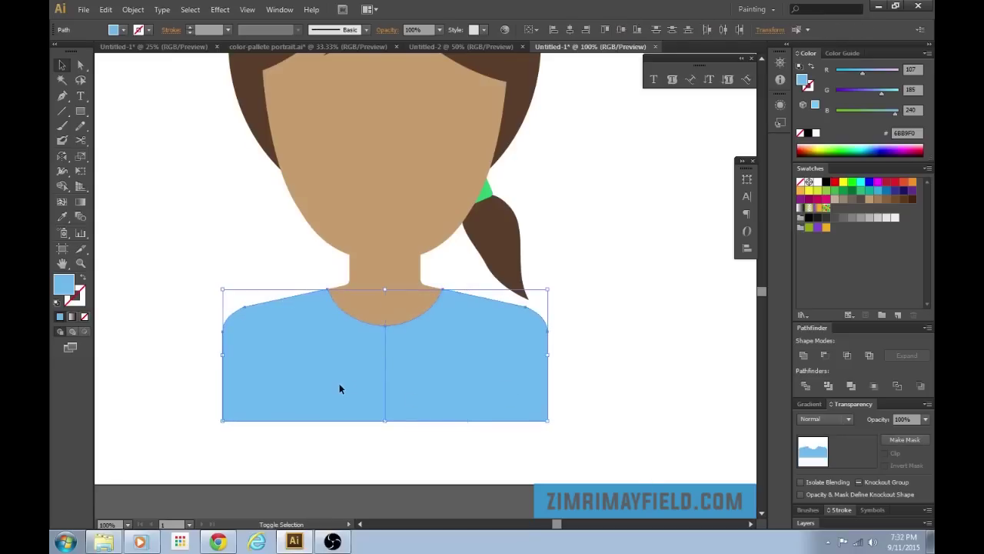
click(803, 356)
click(651, 348)
key(ctrl+minus)
key(ctrl+minus)
key(ctrl+minus)
key(ctrl+equal)
key(ctrl+equal)
key(ctrl+minus)
key(ctrl+equal)
click(406, 364)
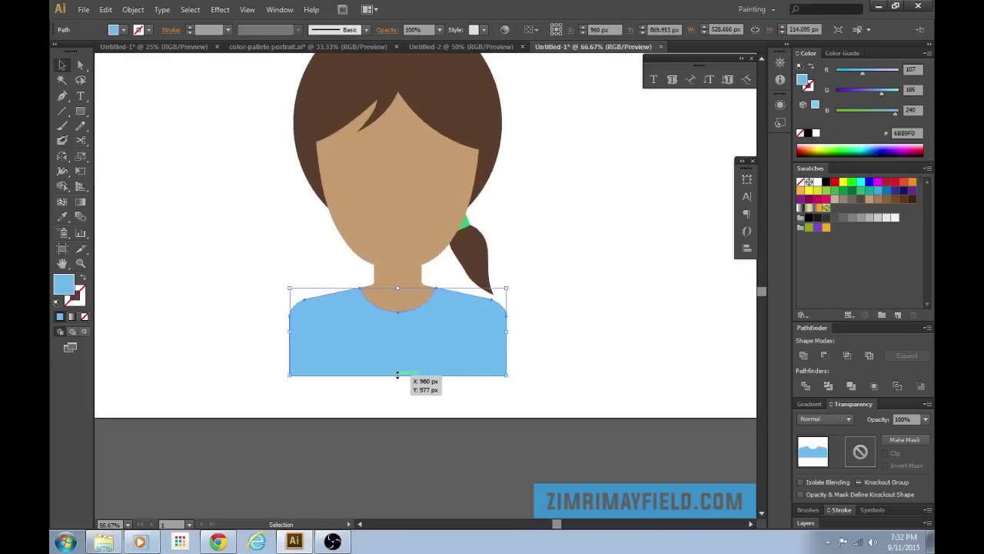
key(a)
click(506, 374)
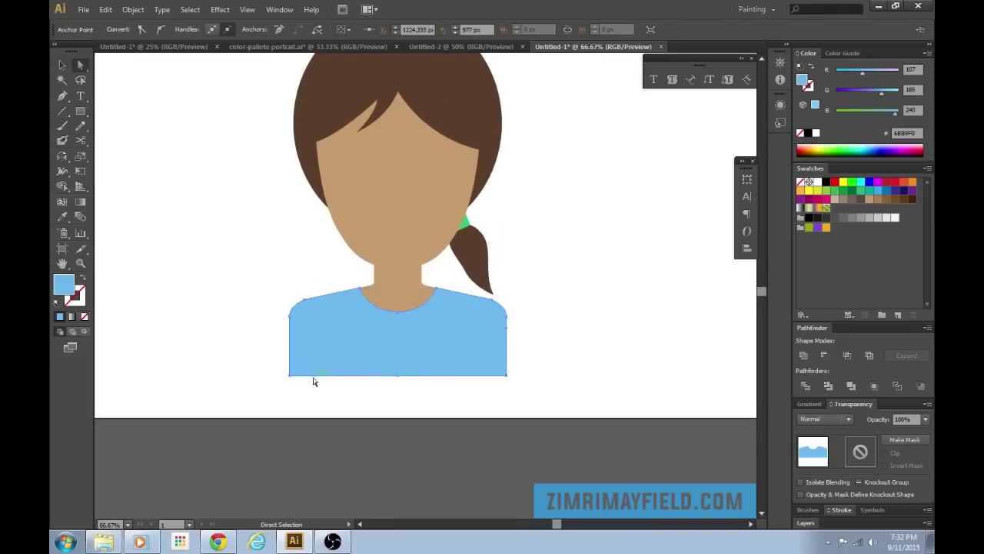
shift+click(290, 376)
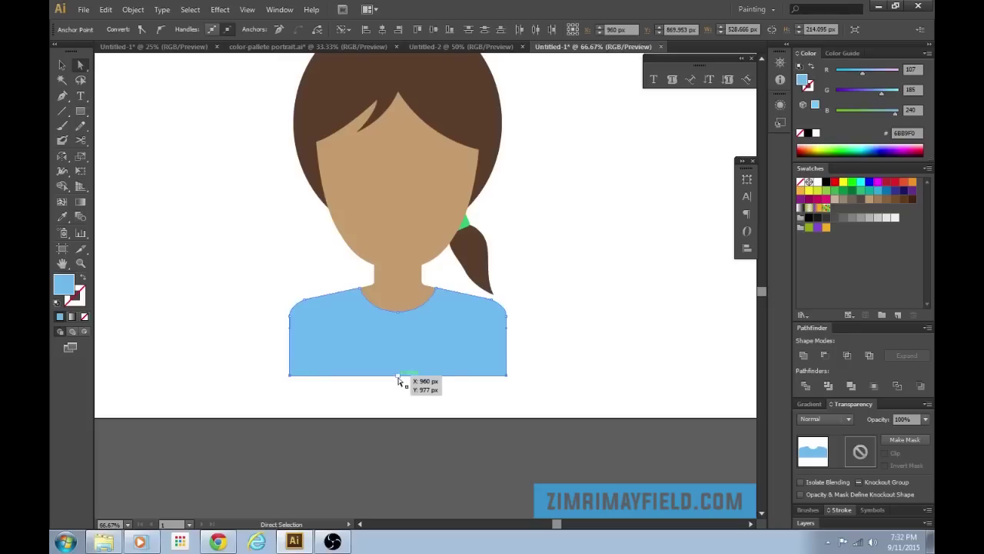
drag(398, 378, 397, 390)
key(ctrl+z)
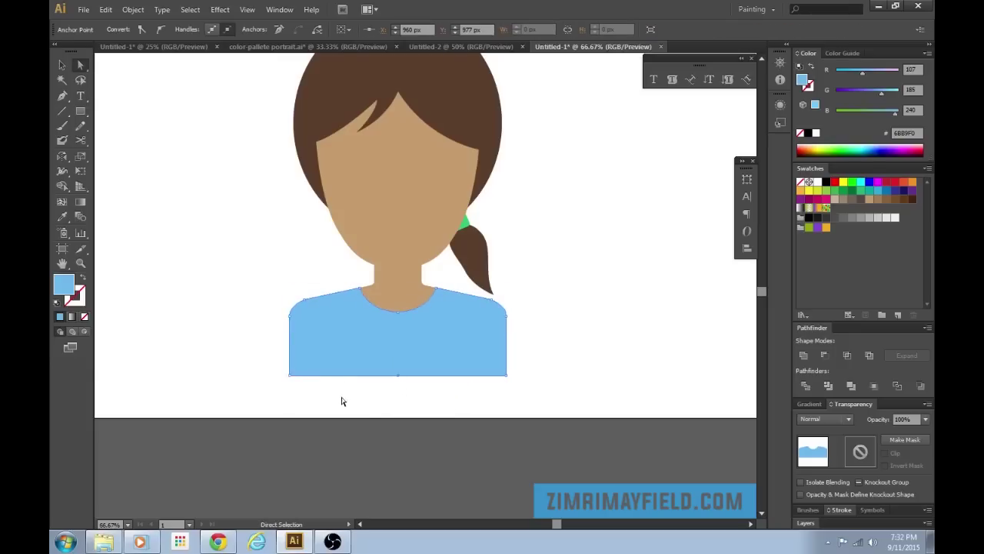
Move the anchors of the shirt's lower edge down about 54 px, making the shirt about 268 px tall
key(v)
click(387, 396)
click(433, 357)
key(a)
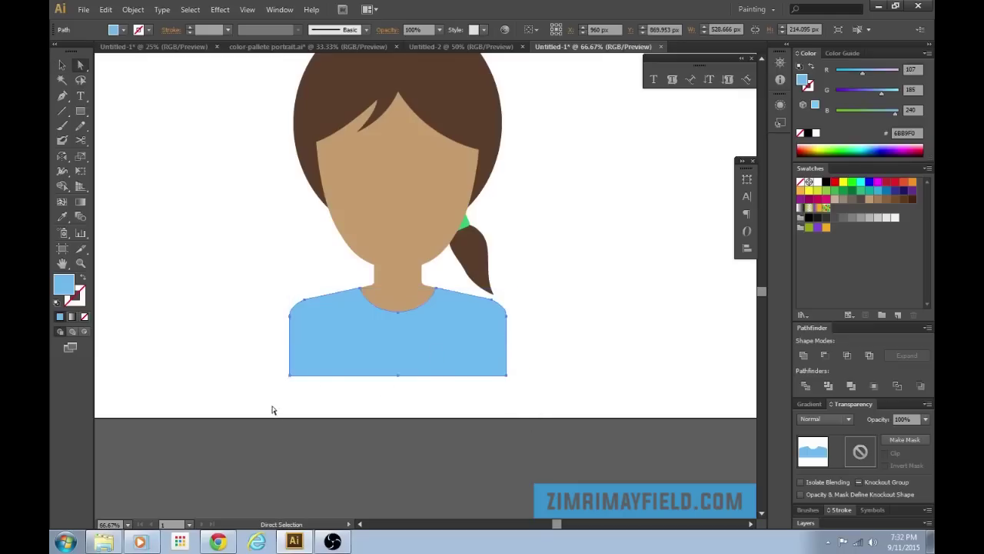
drag(400, 367, 523, 366)
drag(397, 376, 399, 398)
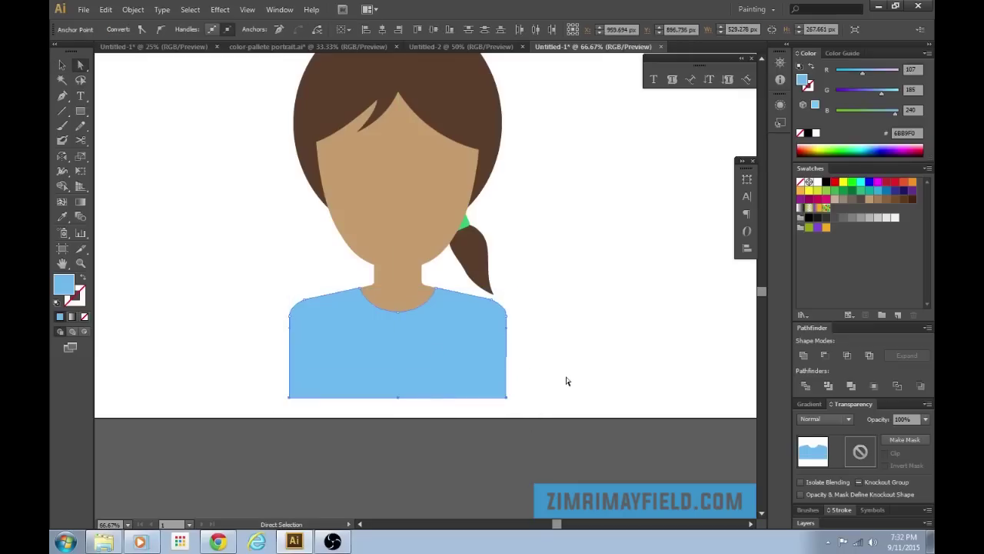
click(561, 380)
Review the overall proportions of the portrait with the lengthened shirt
key(ctrl+minus)
key(ctrl+minus)
drag(528, 289, 552, 346)
key(ctrl+plus)
key(ctrl+plus)
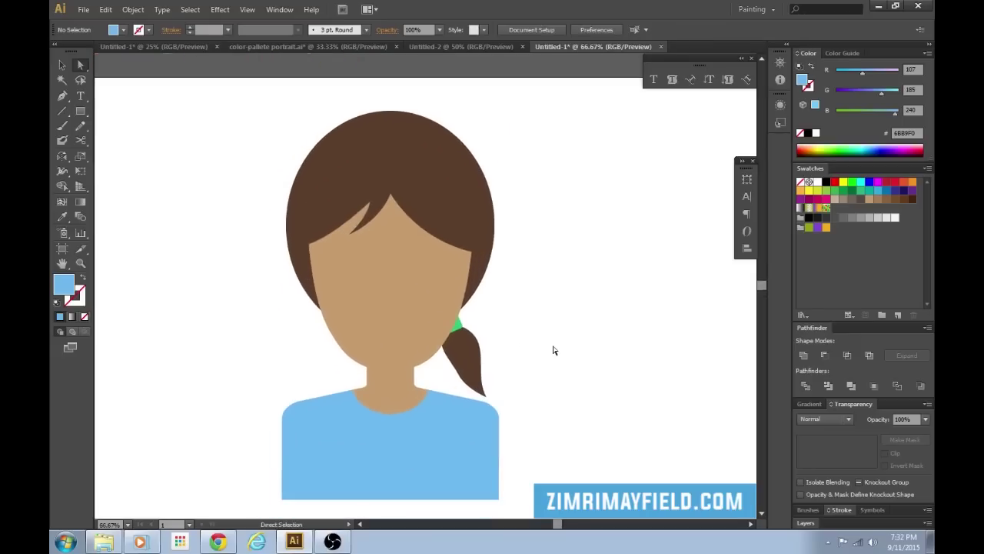
key(ctrl+minus)
key(ctrl+plus)
key(ctrl+plus)
Start a light-blue Pen path in the empty area beside the head, forming an eyebrow's curved inner end and arched upper edge
drag(593, 316, 475, 367)
key(b)
key(ctrl+plus)
key(p)
drag(549, 373, 405, 355)
drag(375, 297, 499, 273)
key(ctrl+z)
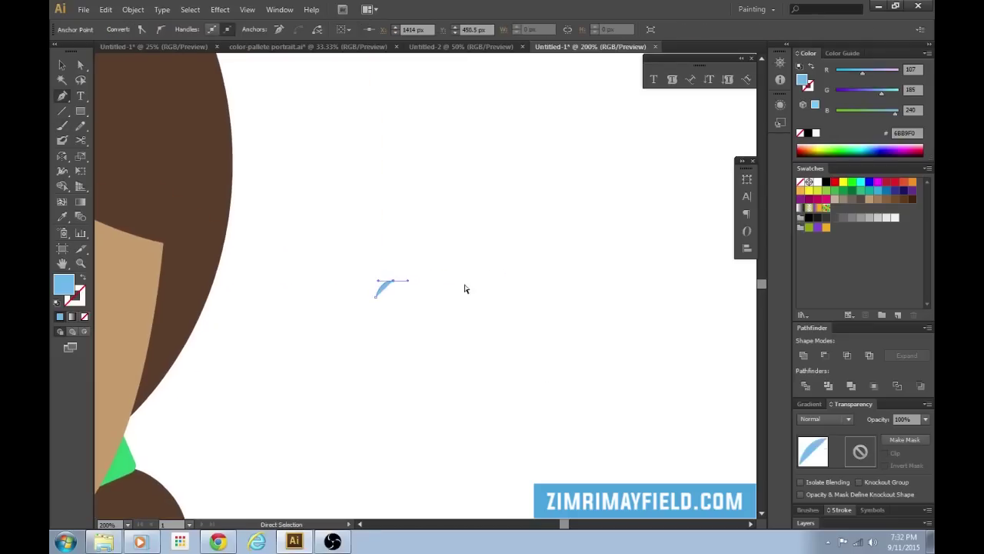
key(ctrl+z)
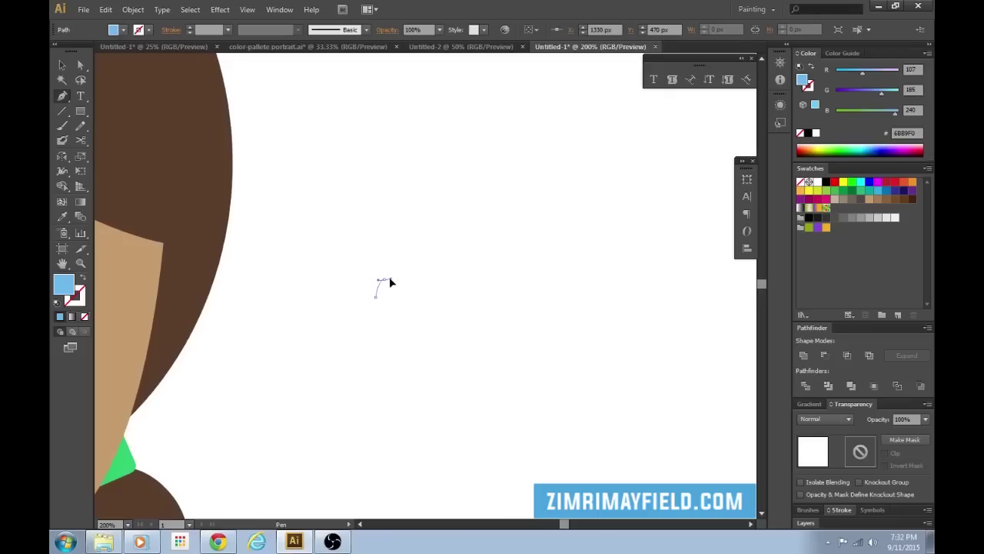
key(ctrl+z)
click(393, 283)
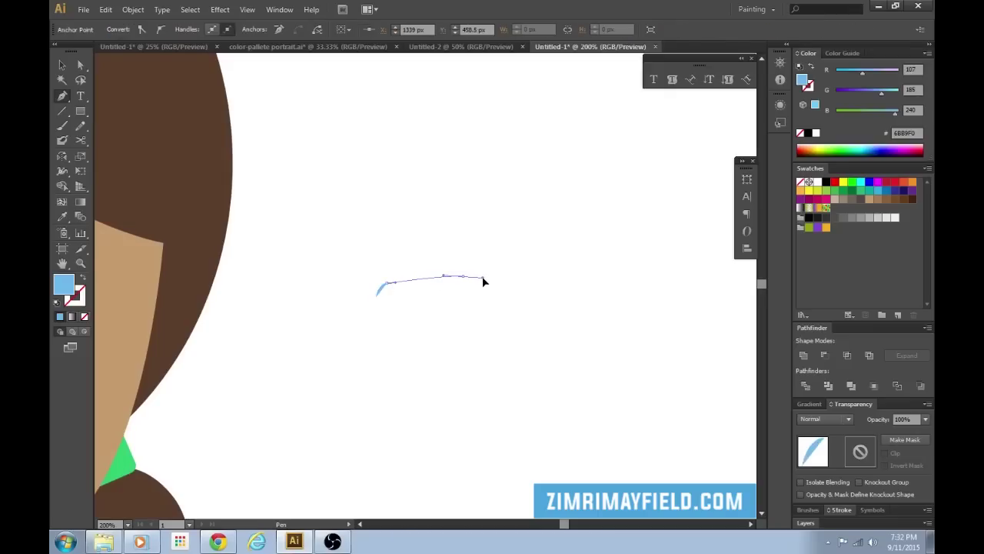
drag(483, 282, 483, 281)
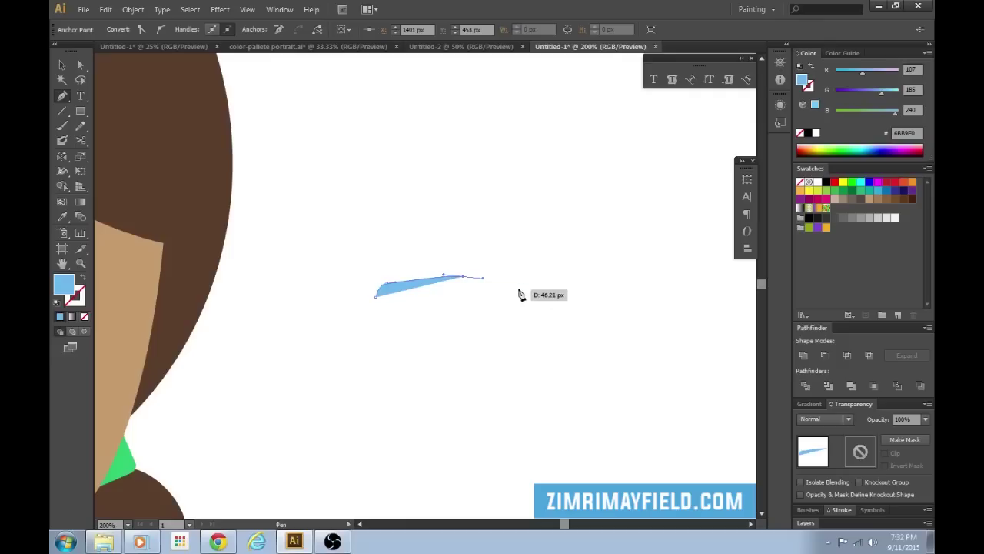
Extend the eyebrow path around its outer end and back along the lower edge, closing it at about 125 px wide
drag(523, 289, 529, 293)
click(529, 297)
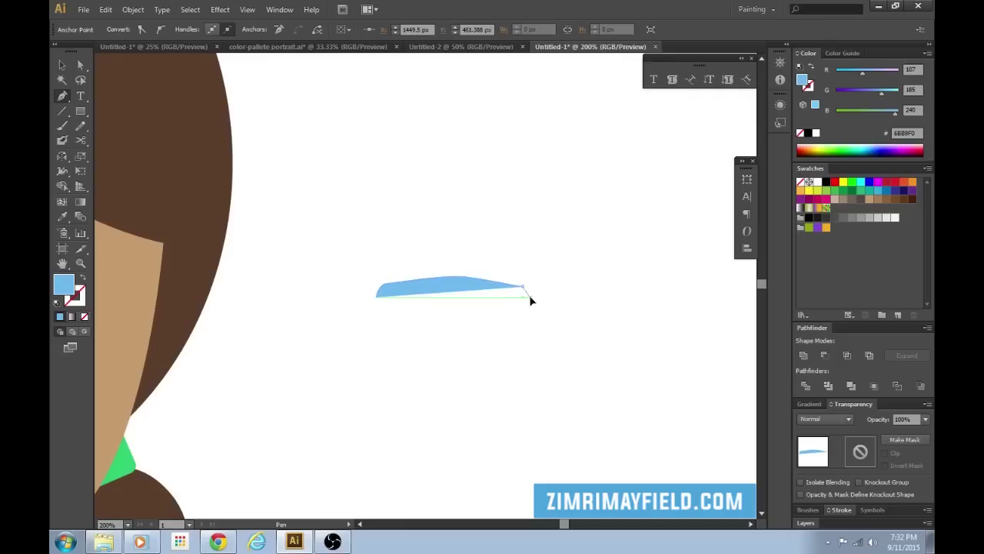
drag(527, 301, 528, 301)
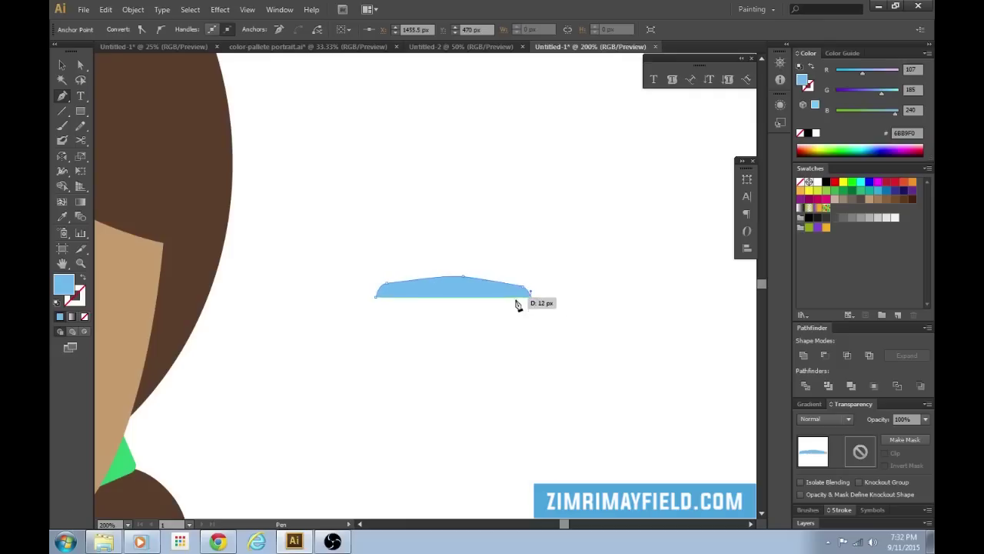
click(463, 291)
drag(452, 292, 415, 298)
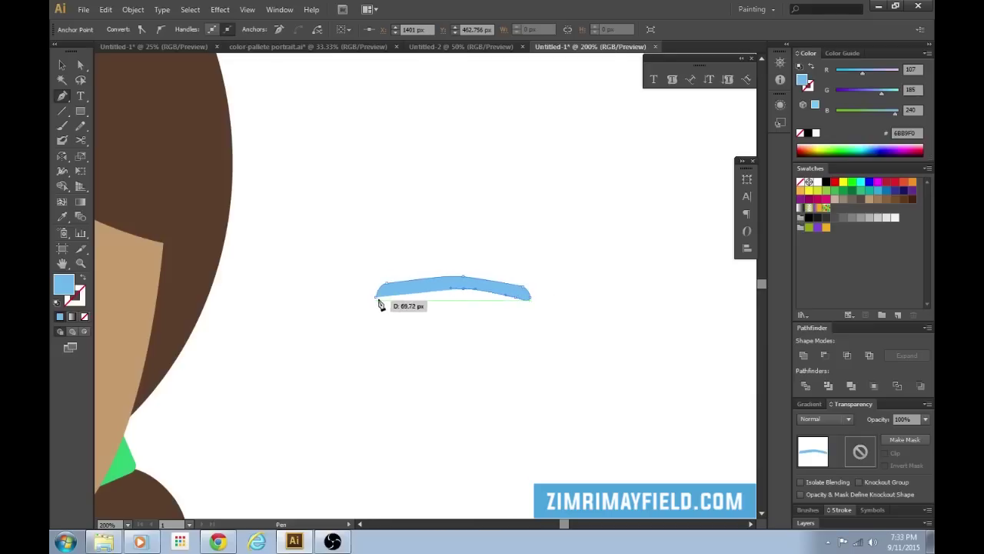
click(377, 297)
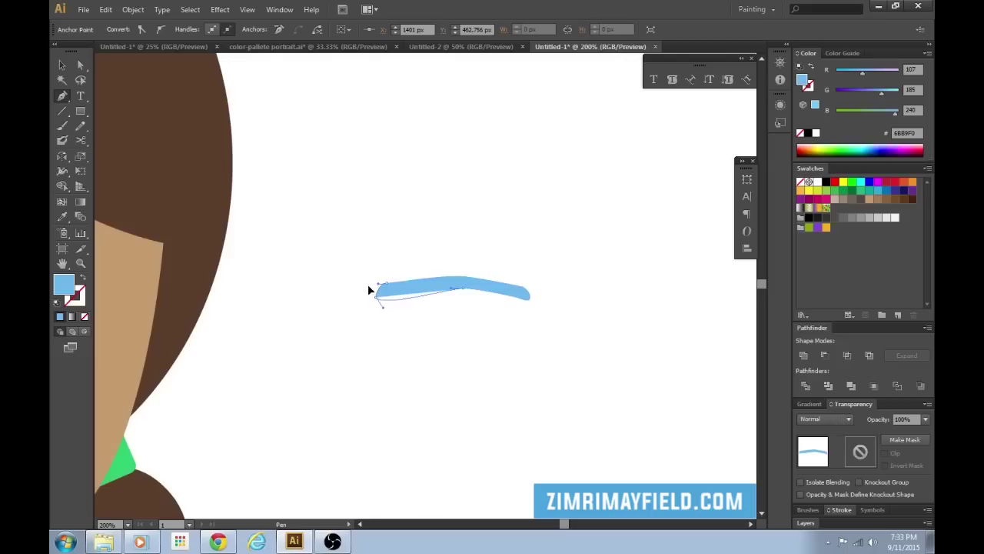
ctrl+click(431, 332)
Round the eyebrow's thick inner end by moving its tip anchor and reshaping the adjoining curve handles
key(ctrl+equal)
key(ctrl+equal)
key(ctrl+equal)
key(ctrl+equal)
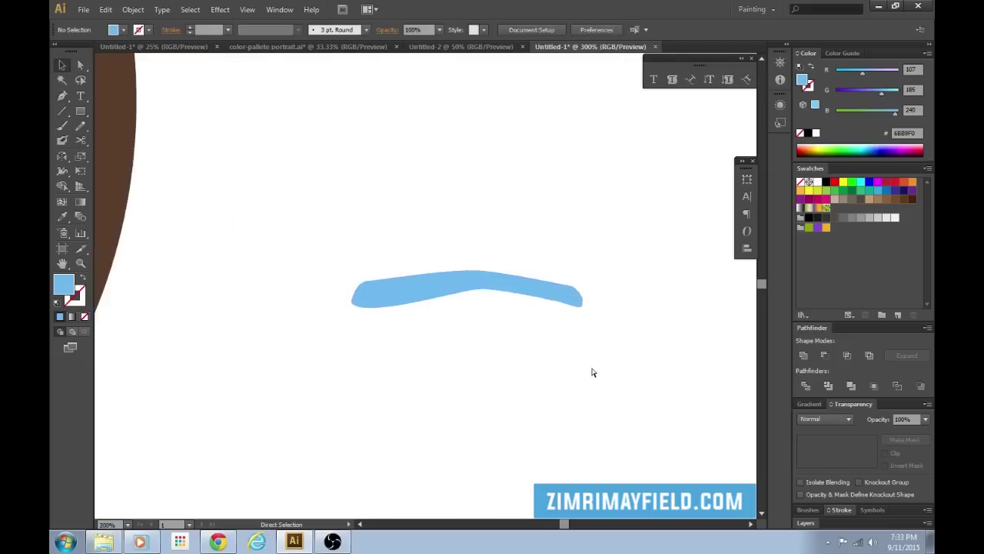
key(ctrl+equal)
drag(346, 395, 528, 352)
key(a)
click(337, 305)
click(307, 299)
drag(310, 299, 317, 280)
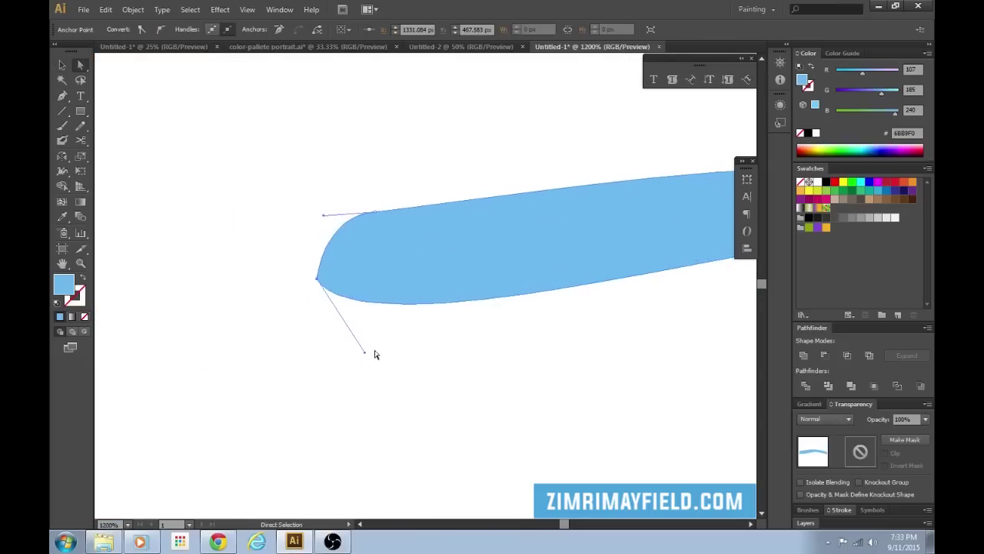
drag(367, 356, 325, 370)
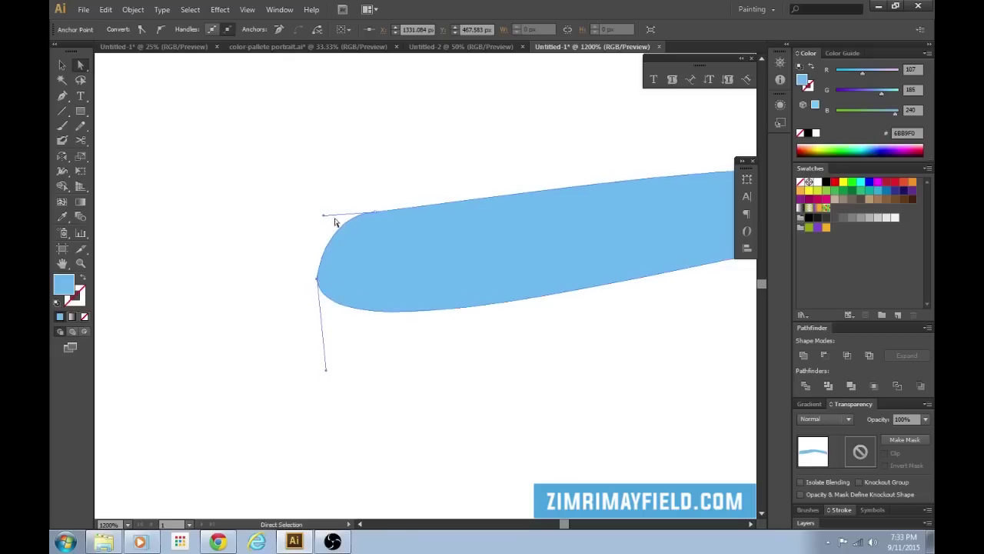
drag(325, 220, 298, 229)
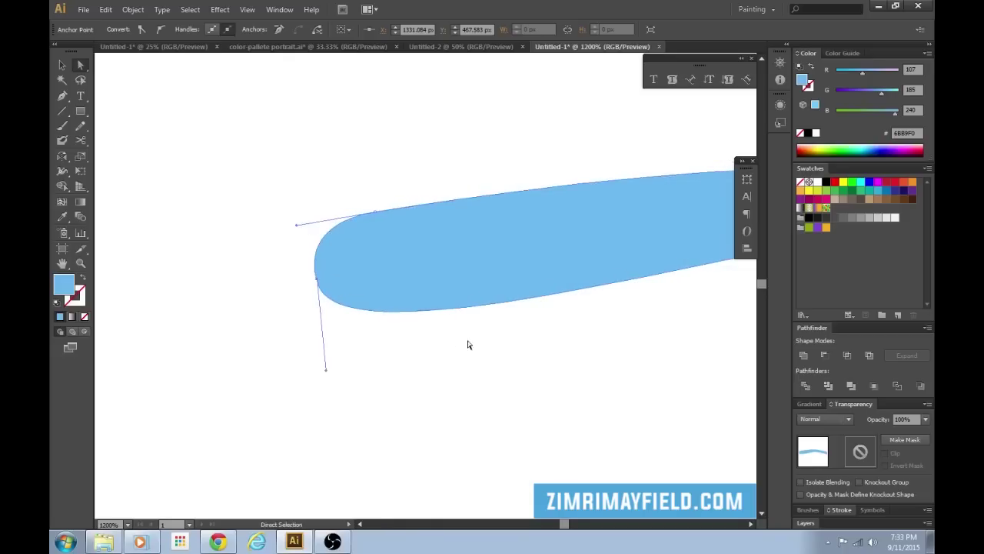
Smooth the eyebrow's lower edge by shortening the inner tip's lower handle and lengthening the middle anchor's inward handle
drag(615, 354, 389, 374)
drag(648, 347, 694, 295)
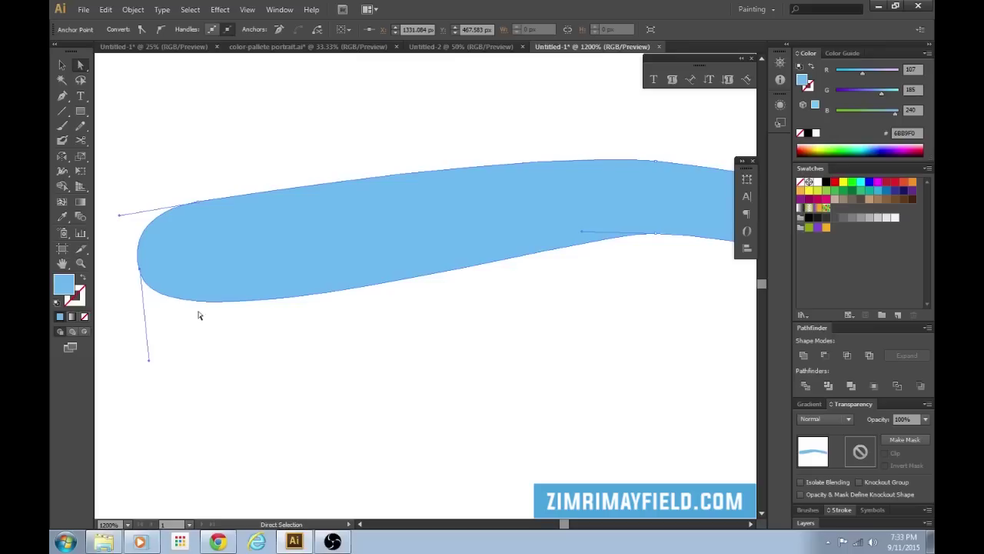
drag(148, 359, 144, 341)
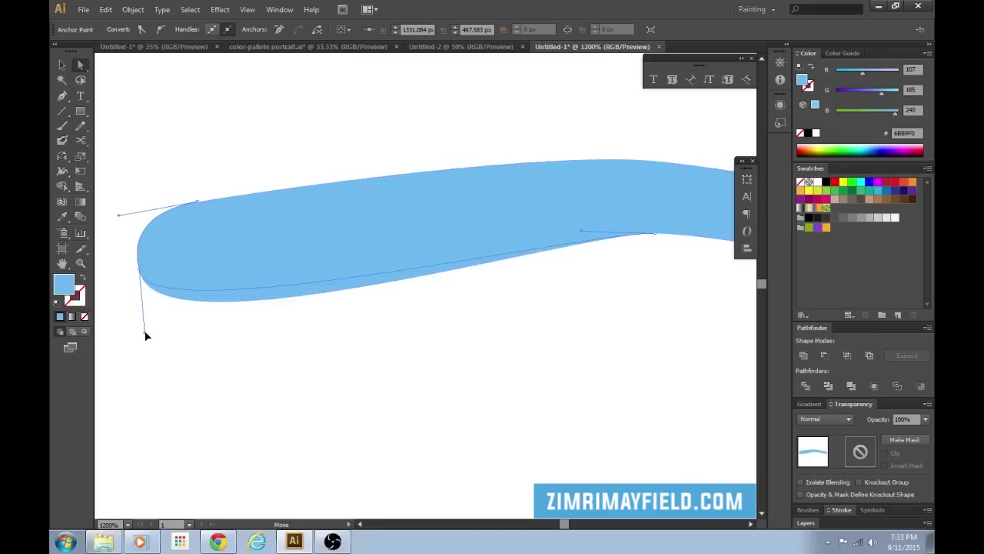
drag(542, 350, 447, 367)
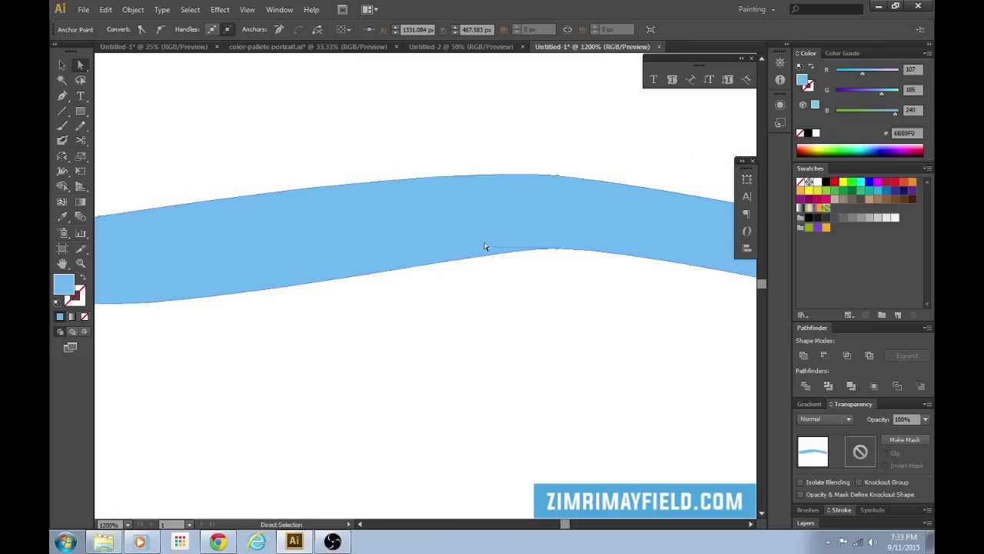
drag(484, 246, 356, 256)
drag(175, 371, 345, 356)
Round the eyebrow's narrow outer end by adjusting its anchors and curve handles, and deselect the shape
drag(545, 346, 253, 347)
drag(592, 346, 299, 346)
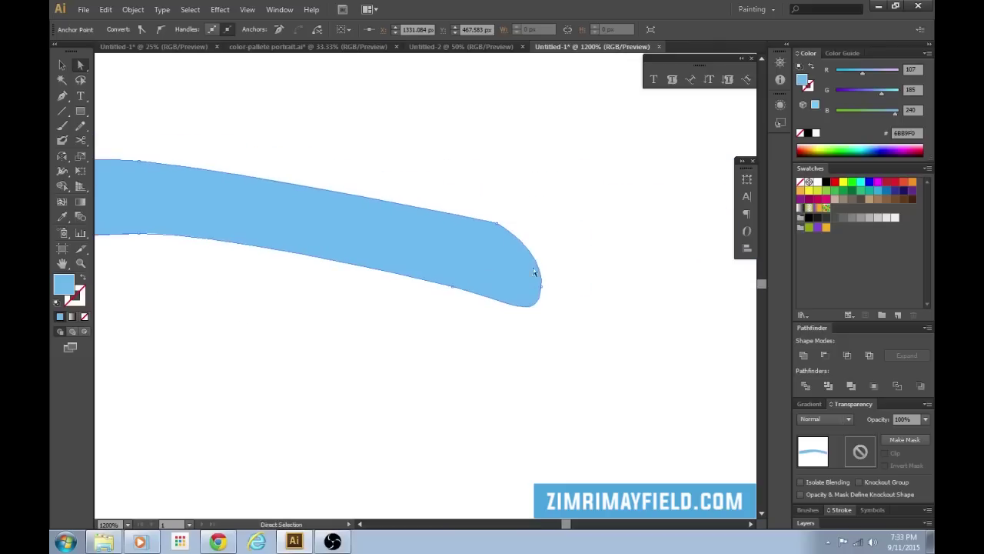
click(510, 233)
drag(544, 254, 549, 231)
mouse_move(538, 293)
mouse_down()
mouse_move(544, 285)
mouse_move(541, 301)
mouse_up()
drag(546, 223, 546, 233)
key(v)
click(626, 295)
key(ctrl+minus)
key(ctrl+minus)
key(ctrl+minus)
key(ctrl+minus)
key(ctrl+minus)
key(ctrl+minus)
key(ctrl+minus)
key(ctrl+minus)
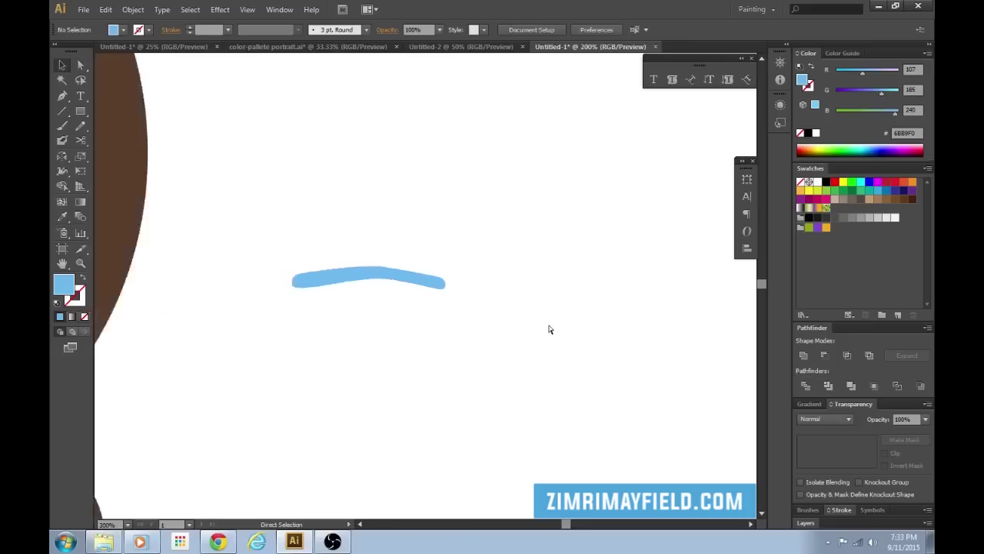
Recolor the eyebrow with the darkest brown palette circle (3A281A) and deselect it
key(ctrl+plus)
drag(384, 343, 521, 375)
key(ctrl+minus)
key(ctrl+minus)
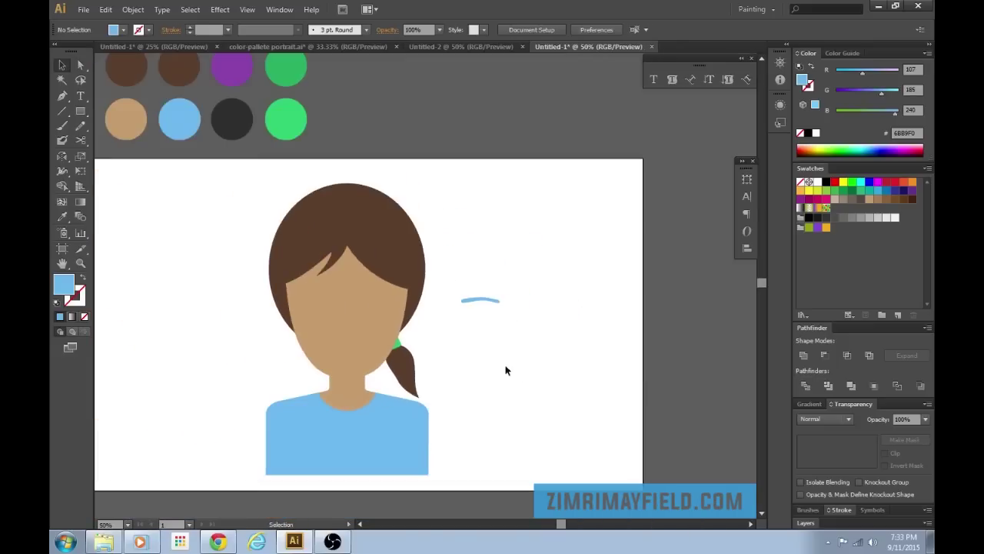
drag(471, 342, 520, 367)
drag(504, 308, 548, 349)
key(i)
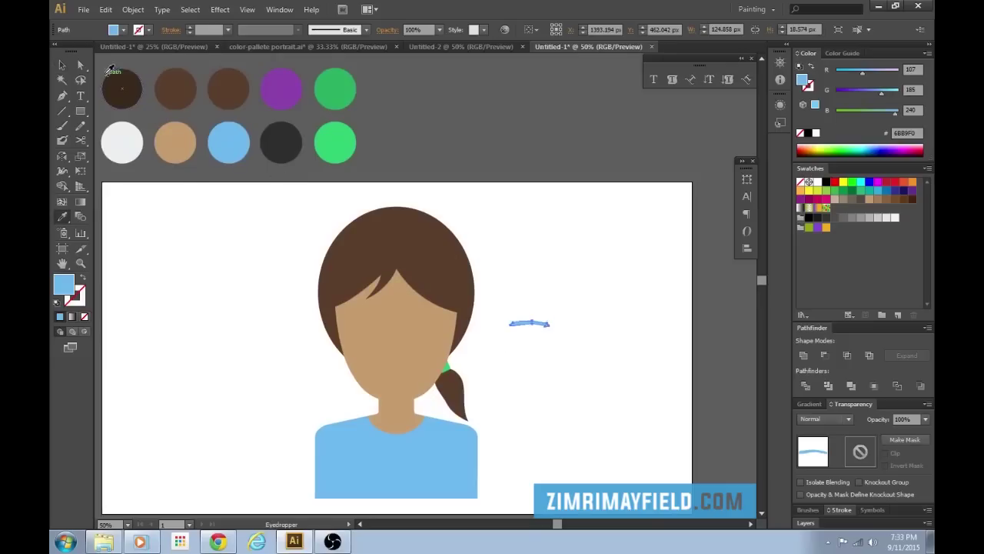
click(116, 87)
key(v)
click(595, 270)
Move the dark eyebrow onto the face just below the longer side of the fringe and fine-tune its height
drag(535, 322, 432, 316)
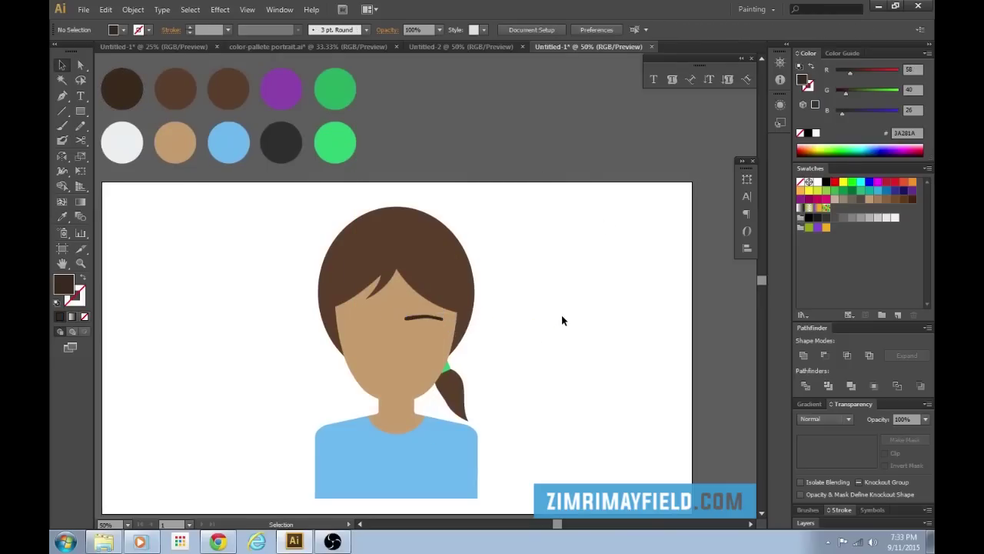
key(ctrl+plus)
key(ctrl+plus)
key(ctrl+plus)
key(ctrl+plus)
drag(510, 400, 511, 340)
drag(409, 356, 416, 304)
click(666, 369)
key(ctrl+minus)
key(ctrl+minus)
key(ctrl+minus)
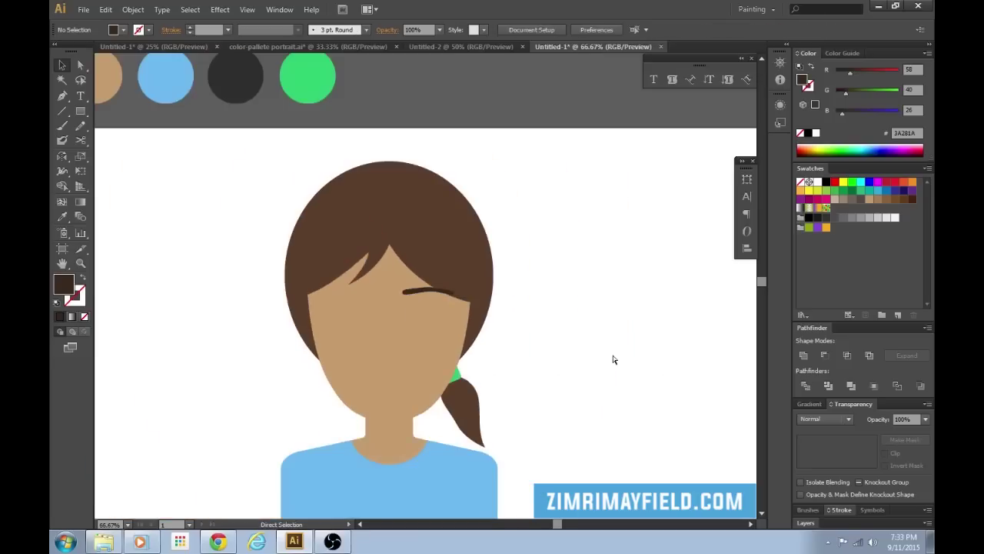
key(ctrl+plus)
drag(416, 291, 417, 304)
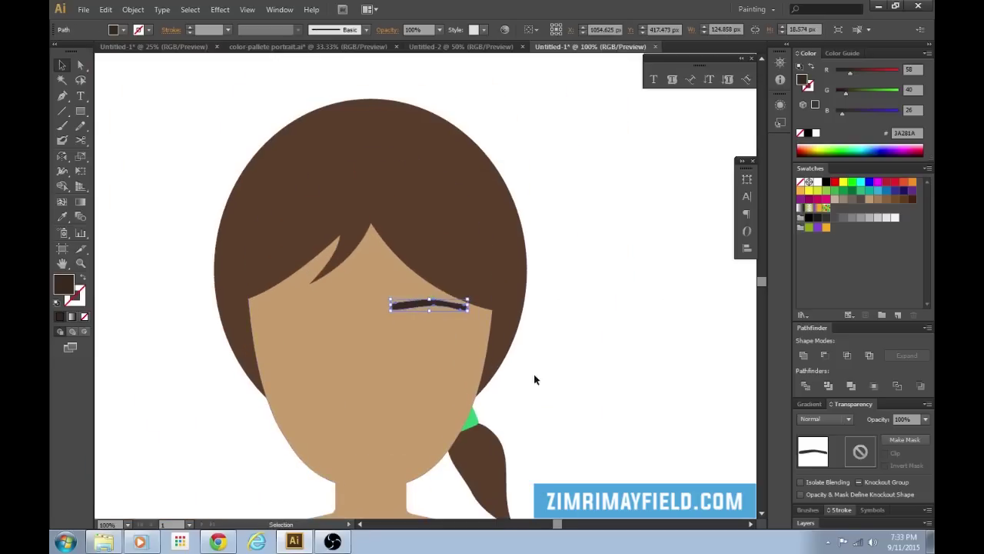
click(581, 392)
Create a horizontally mirrored copy of the eyebrow and place it level with the original on the other half of the face
click(442, 300)
key(o)
drag(600, 257, 346, 280)
key(v)
drag(450, 308, 336, 307)
click(633, 388)
key(ctrl+minus)
key(ctrl+minus)
key(ctrl+minus)
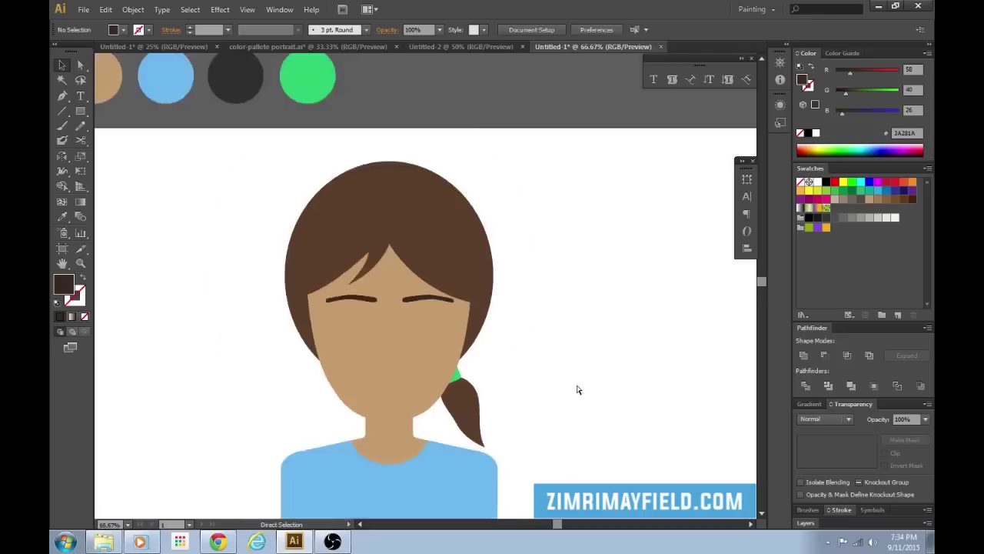
Move the hair fringe shape straight down about 35 px so it overlaps the outer parts of the eyebrows
key(ctrl+plus)
key(ctrl+plus)
key(ctrl+plus)
key(ctrl+plus)
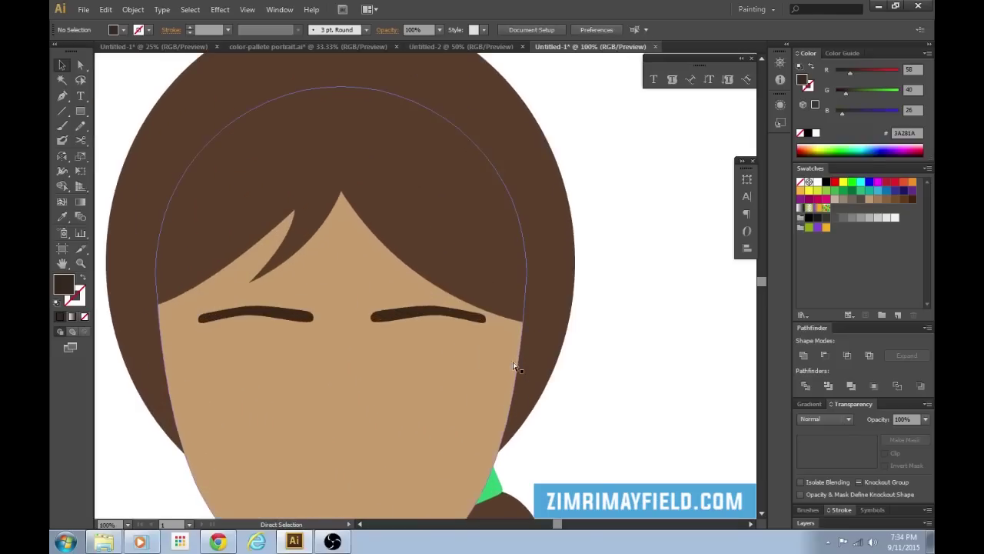
click(495, 275)
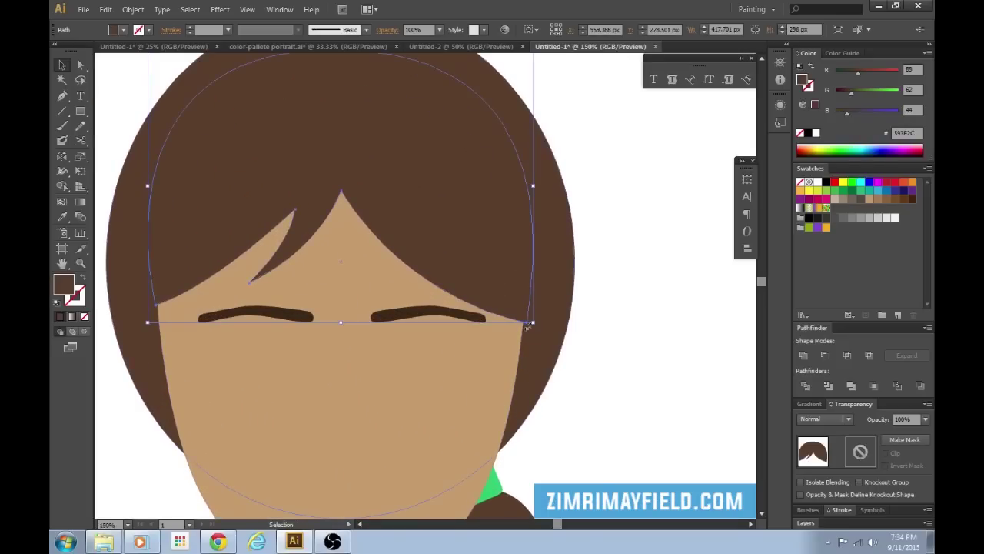
click(677, 341)
key(ctrl+minus)
key(ctrl+minus)
key(ctrl+minus)
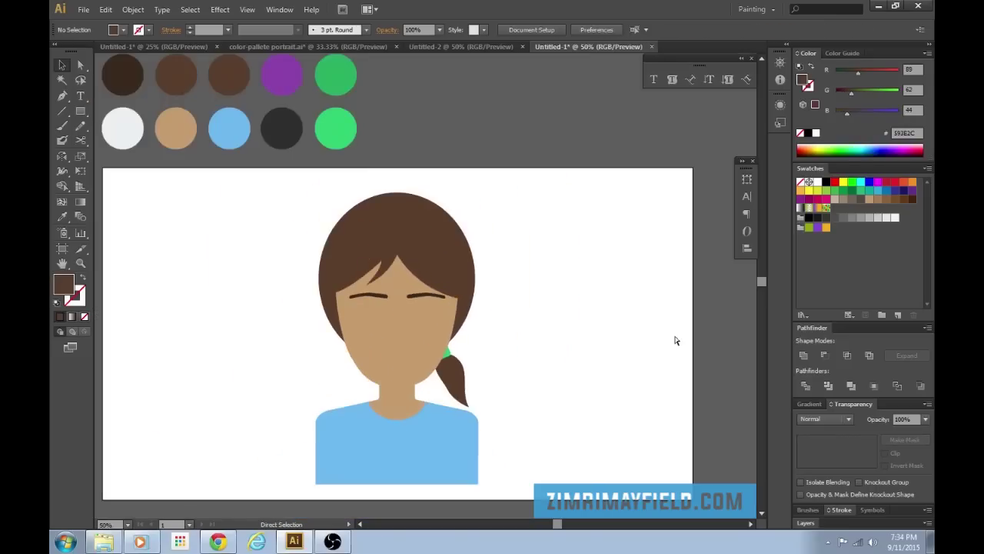
key(ctrl+minus)
key(ctrl+plus)
key(ctrl+plus)
key(ctrl+plus)
drag(417, 227, 418, 260)
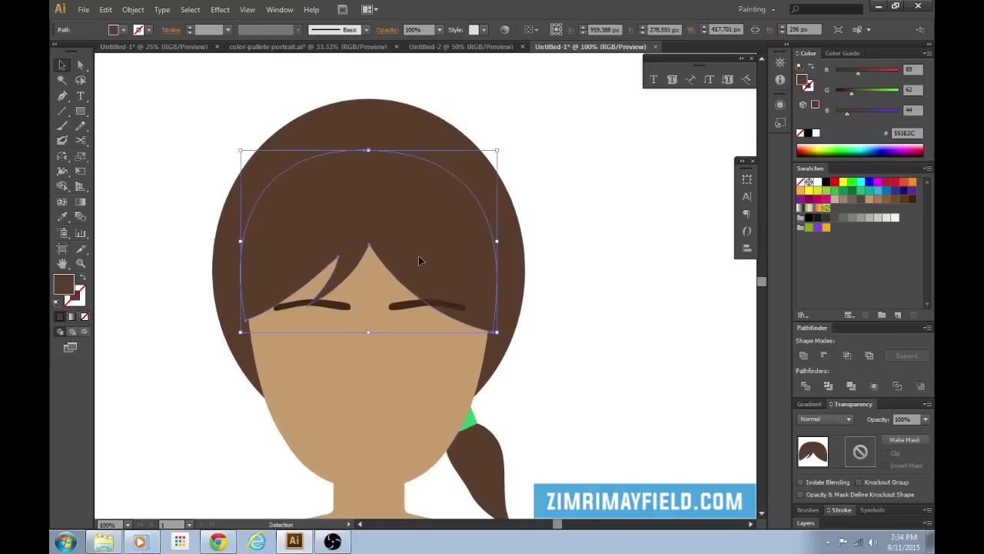
click(575, 300)
Bring the fringe shape in front of the eyebrows so it covers their overlapping ends
click(421, 311)
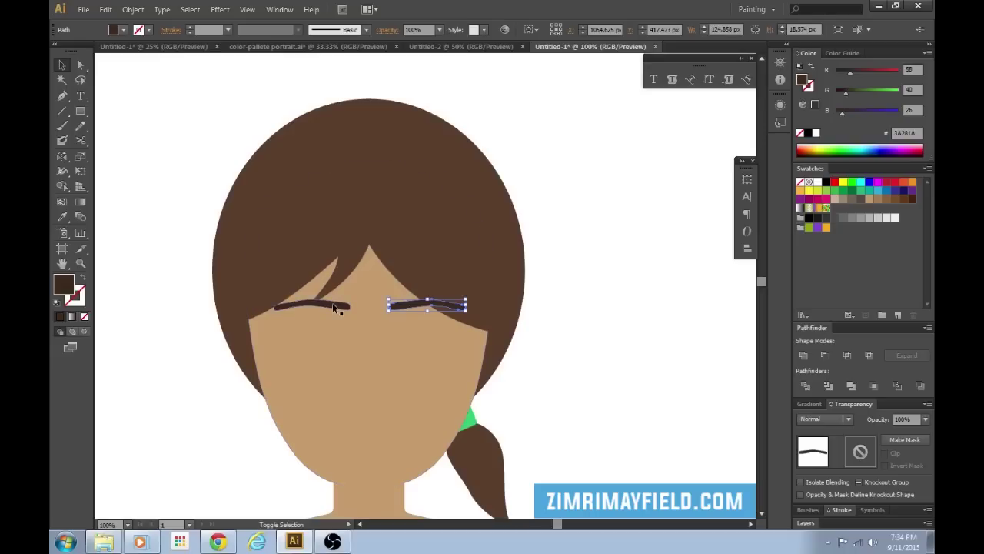
click(670, 380)
key(a)
click(423, 304)
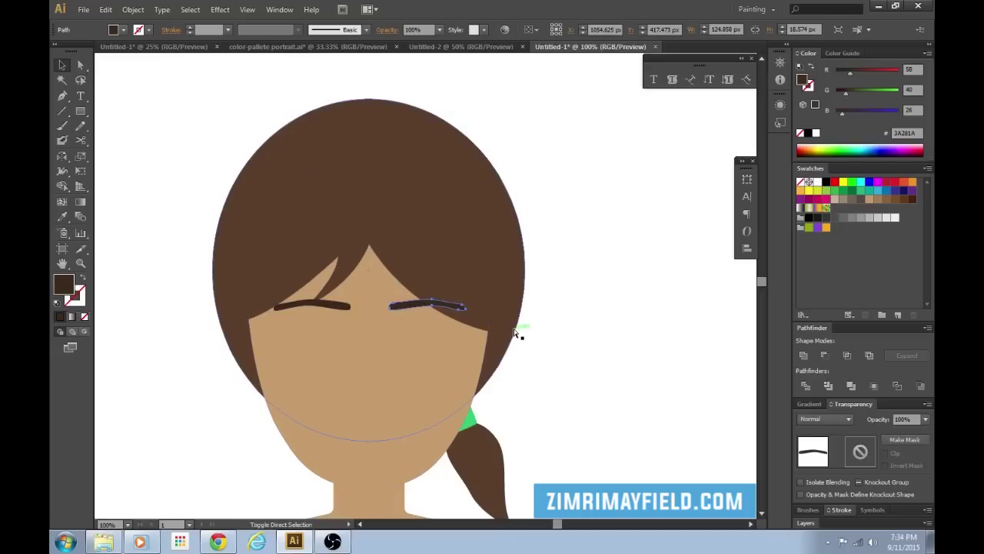
click(455, 276)
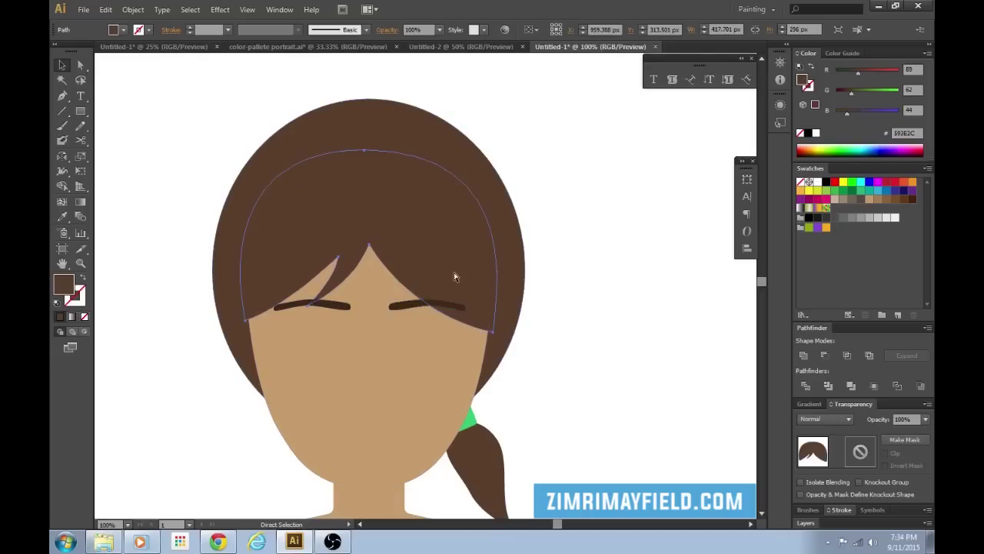
key(ctrl+])
click(722, 240)
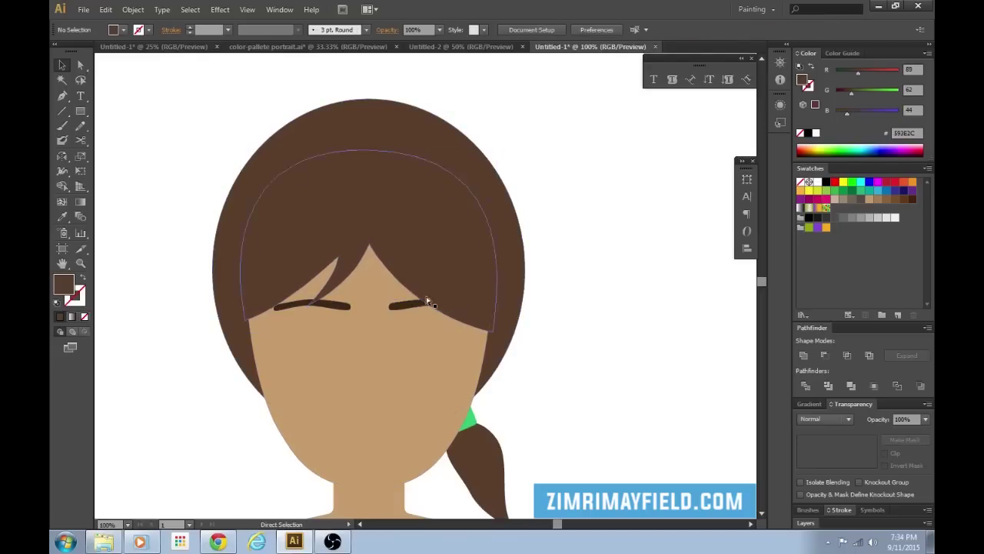
key(ctrl+minus)
key(ctrl+minus)
key(ctrl+minus)
key(ctrl+plus)
key(ctrl+plus)
key(ctrl+plus)
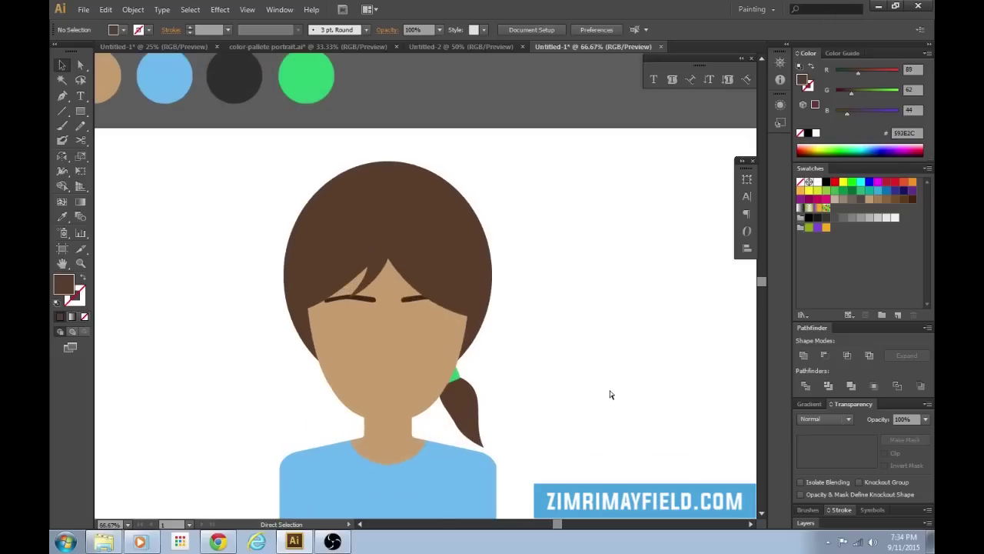
Draw an eyeball circle in the empty area above the artboard and fill it with the artboard's white
drag(624, 274, 503, 376)
key(ctrl+plus)
scroll(453, 262, up, 5)
key(l)
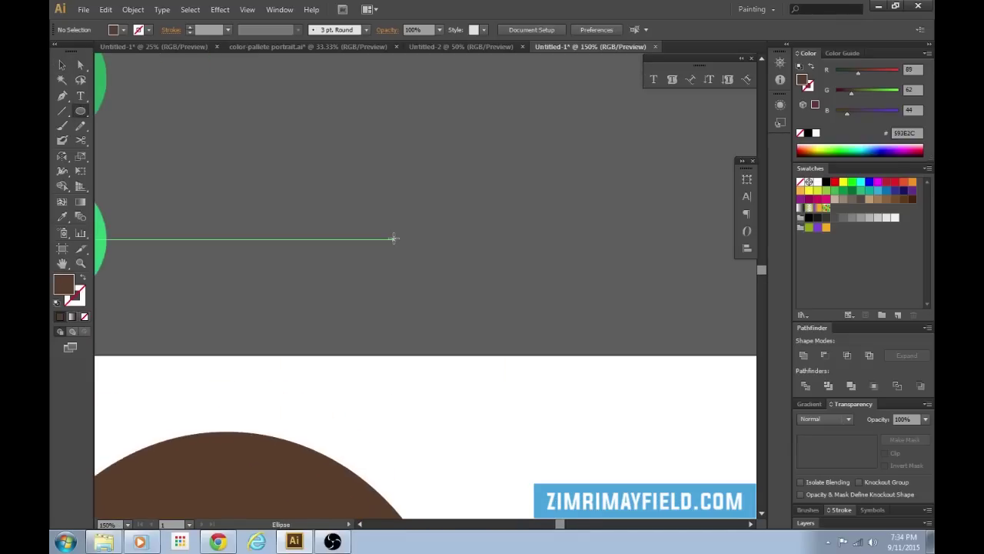
drag(391, 224, 433, 276)
key(v)
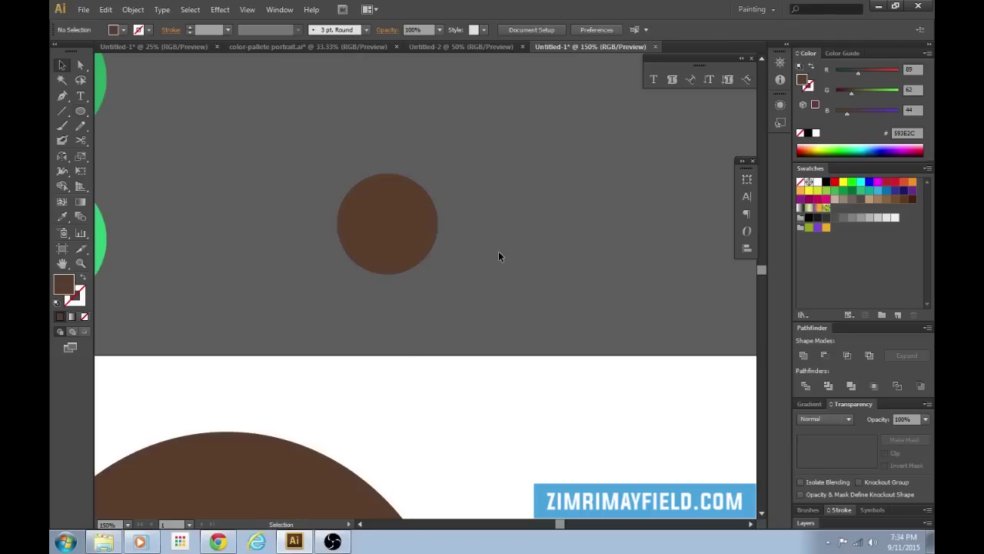
click(371, 230)
key(i)
click(458, 365)
key(v)
click(491, 263)
drag(493, 252, 525, 282)
Draw a concentric iris circle about 65 px wide inside the eyeball and fill it with the light-blue palette color
key(ctrl+=)
key(l)
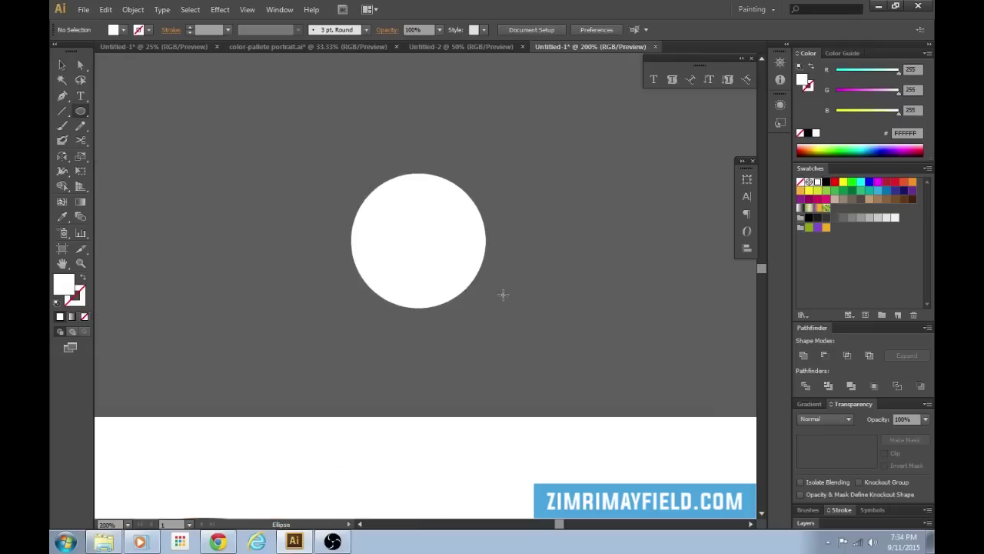
drag(418, 239, 458, 280)
drag(283, 328, 566, 328)
key(ctrl+minus)
key(i)
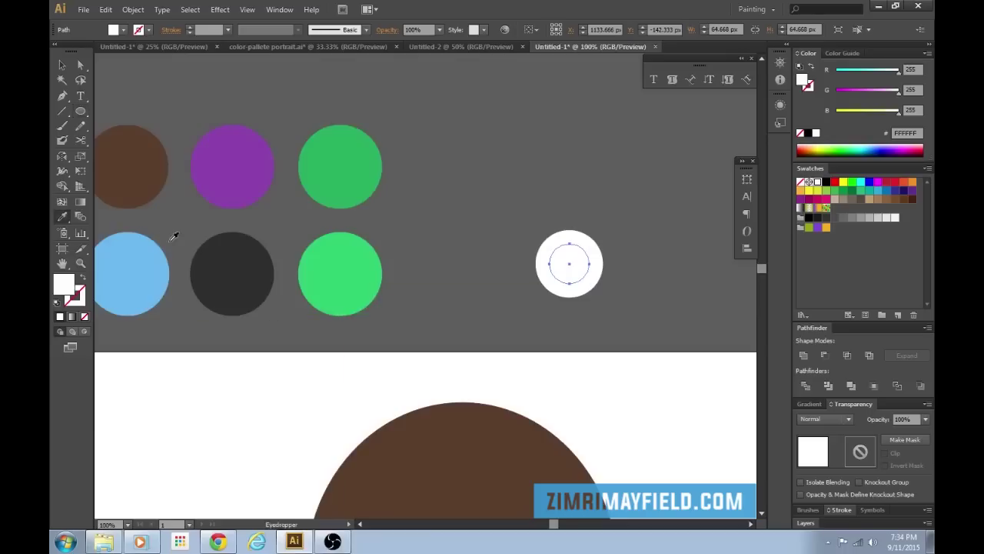
click(148, 268)
key(v)
click(452, 245)
Enlarge the blue iris evenly around its center to about 72 px wide and deselect it
drag(521, 209, 349, 219)
key(ctrl+plus)
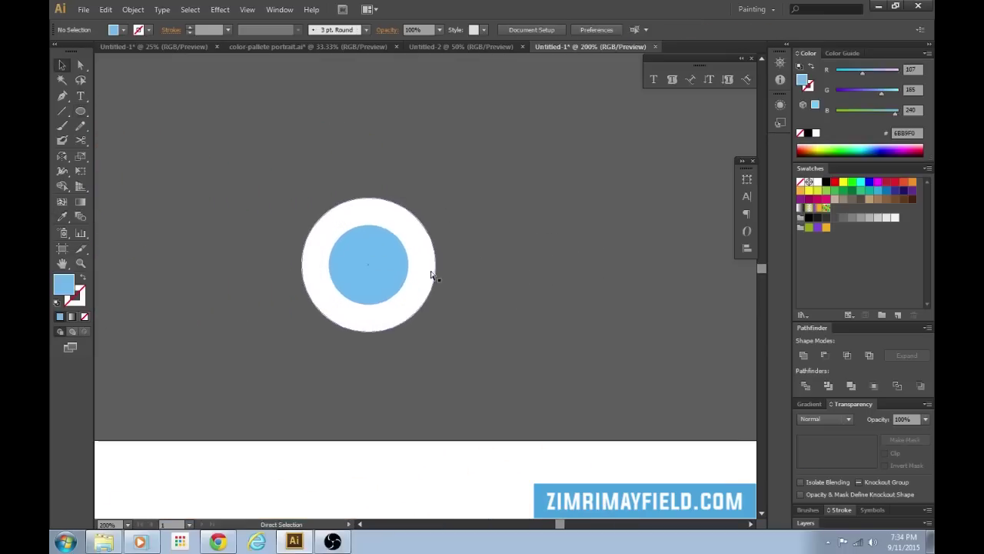
click(413, 238)
drag(409, 224, 416, 220)
drag(452, 293, 485, 294)
key(ctrl+minus)
key(ctrl+minus)
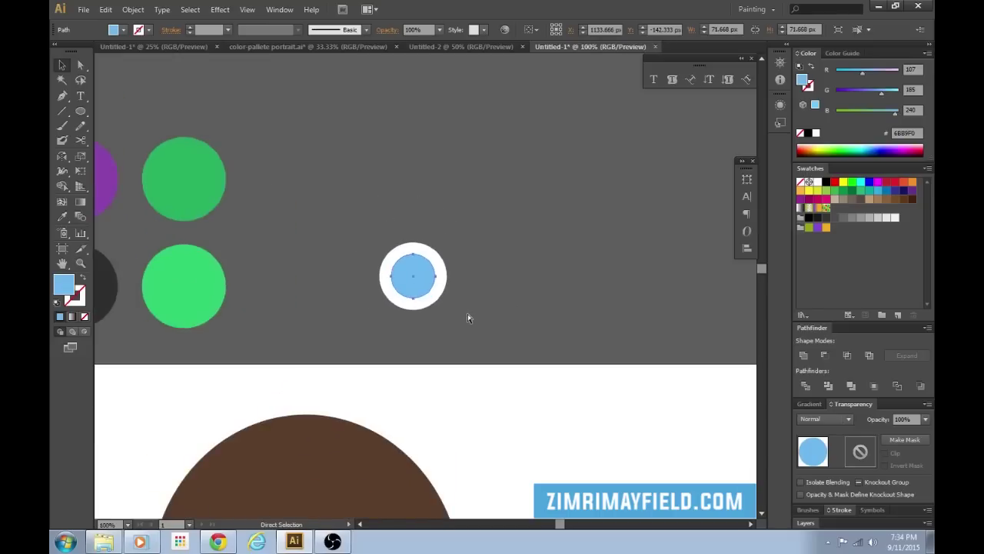
scroll(407, 304, left, 2)
click(391, 297)
Draw a concentric pupil circle about 40 px wide inside the iris and fill it with the dark gray palette color (2D2D2D)
key(l)
key(ctrl+plus)
key(ctrl+plus)
key(ctrl+plus)
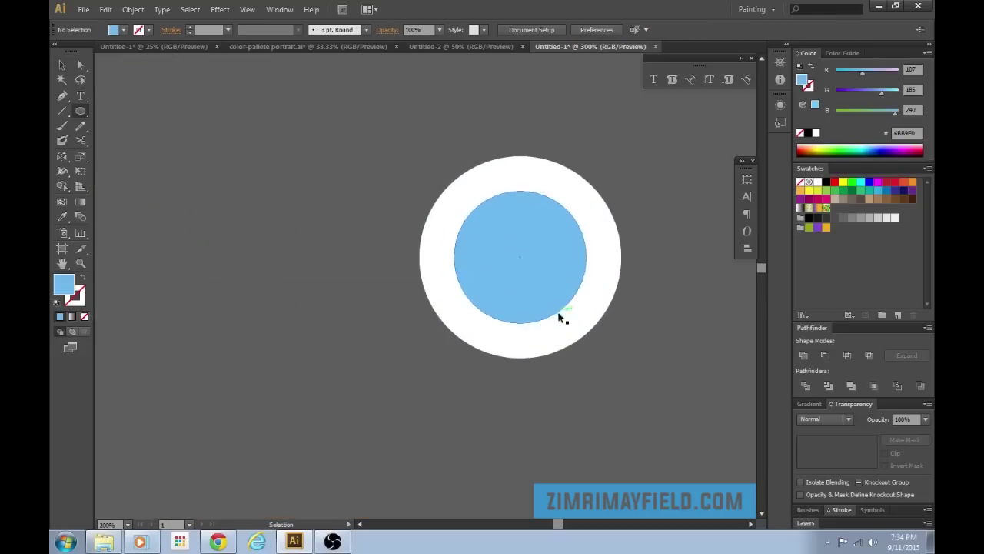
scroll(573, 322, right, 1)
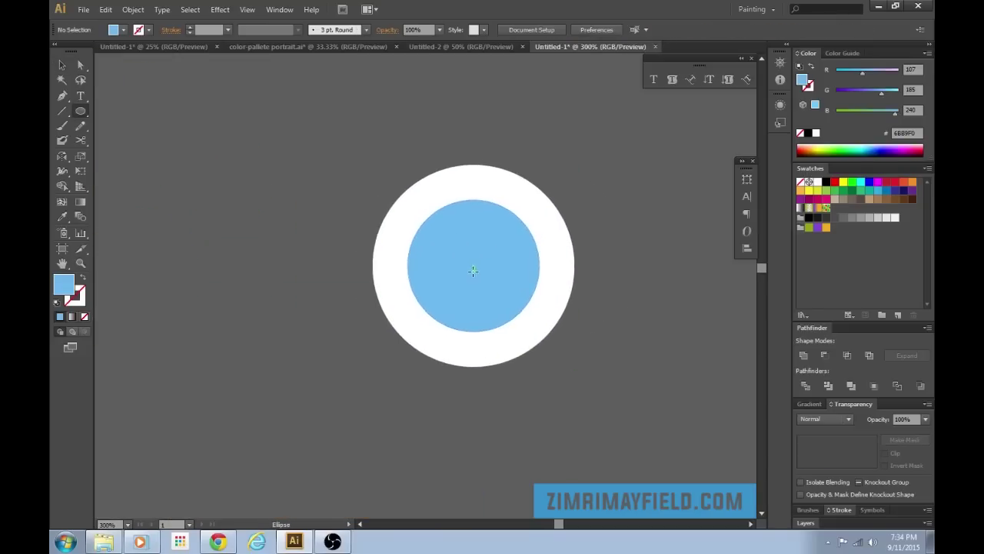
drag(473, 265, 510, 266)
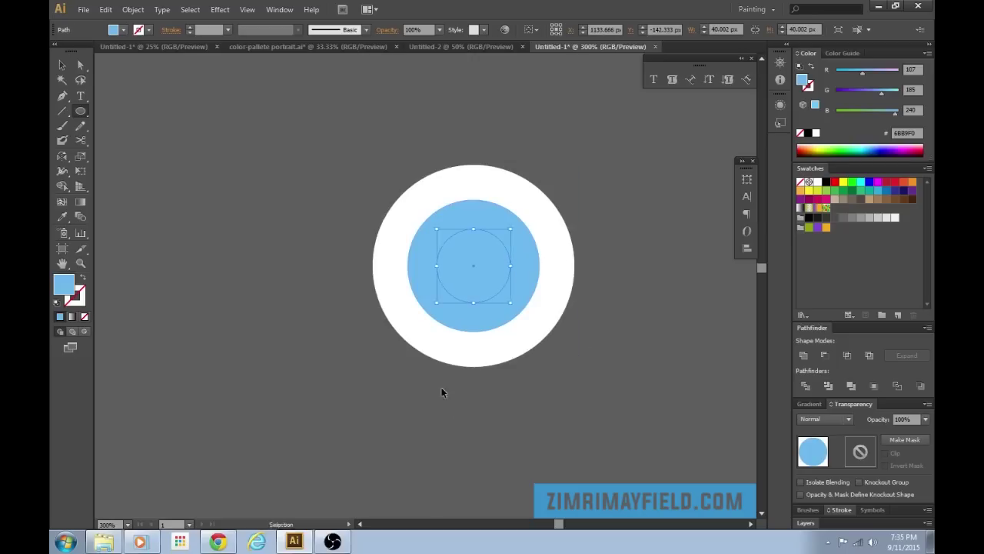
key(ctrl+1)
key(i)
click(125, 286)
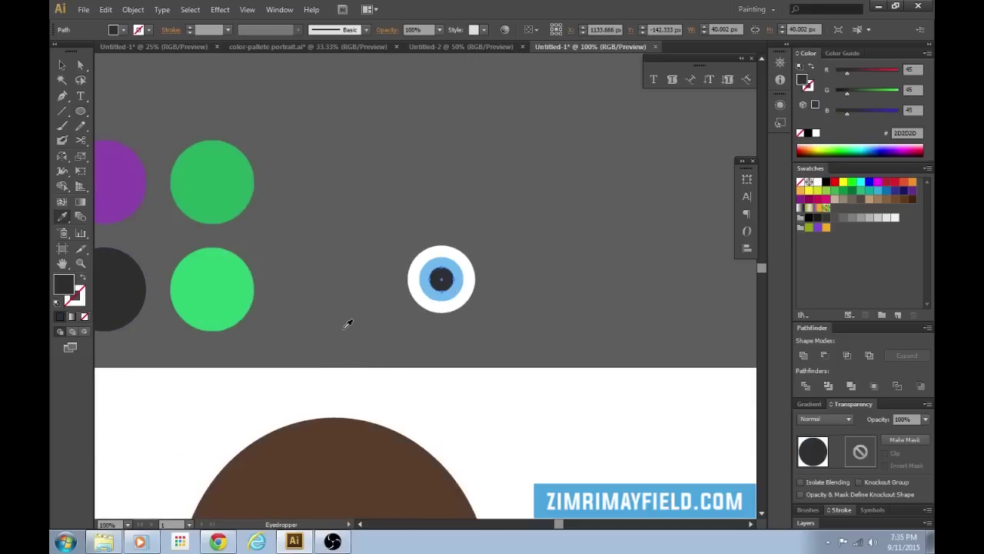
key(v)
click(522, 302)
Draw a small highlight circle over the pupil's upper-right edge and fill it with the eyeball's white
key(ctrl+equal)
key(ctrl+equal)
key(ctrl+equal)
key(ctrl+equal)
key(space)
drag(616, 312, 515, 325)
key(ctrl+equal)
key(l)
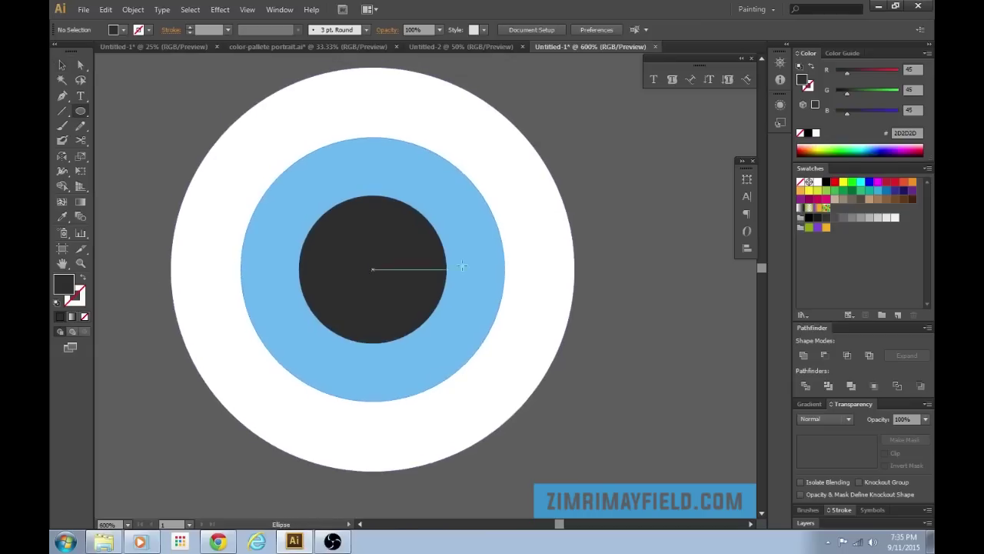
drag(422, 211, 446, 238)
key(i)
click(522, 218)
key(v)
click(654, 243)
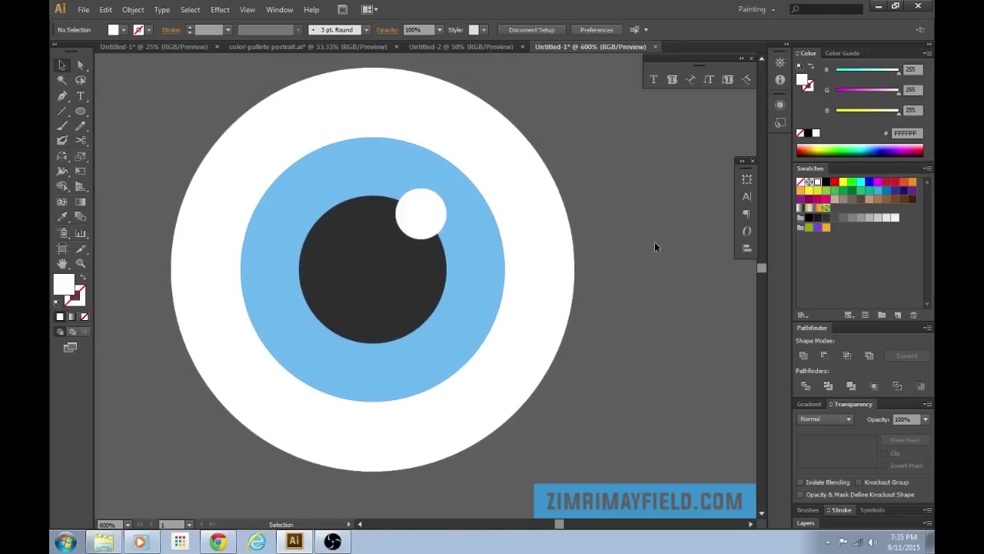
Examine the finished eye at several magnifications and compare it with the portrait
key(ctrl+minus)
key(ctrl+minus)
key(ctrl+minus)
key(ctrl+equal)
key(ctrl+equal)
key(ctrl+minus)
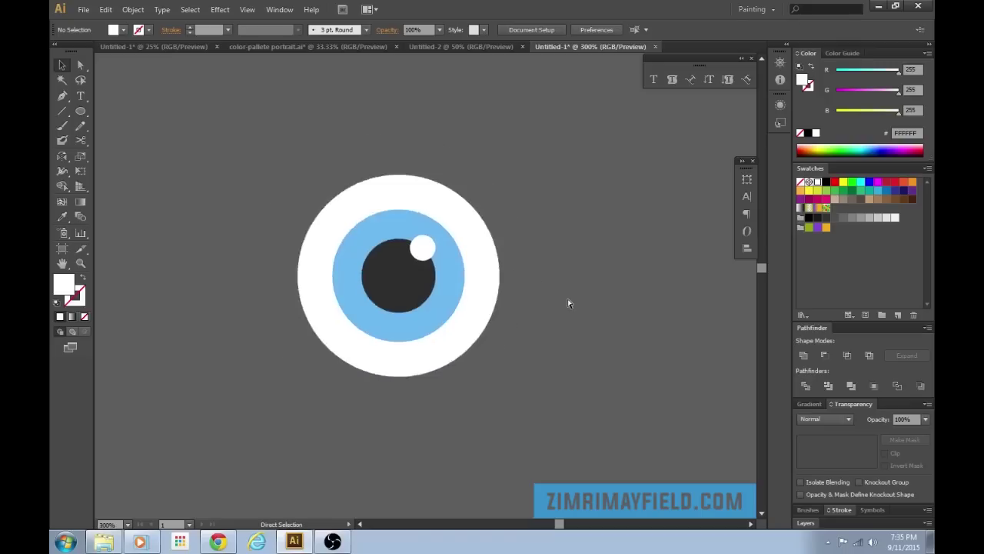
key(ctrl+minus)
key(ctrl+minus)
key(ctrl+equal)
key(ctrl+minus)
key(ctrl+minus)
key(ctrl+minus)
scroll(528, 242, down, 2)
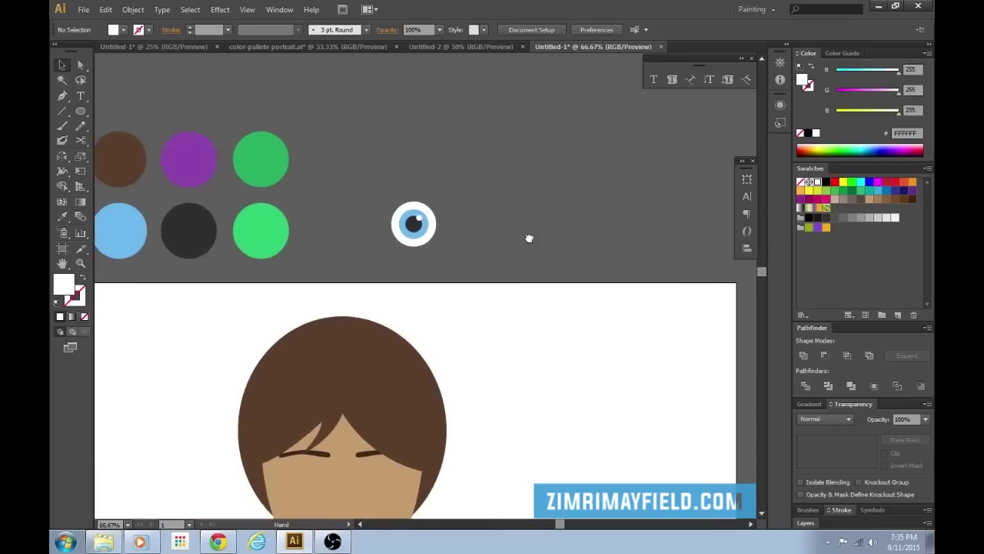
Enlarge the iris and pupil together around their shared center, leaving a narrower white ring
key(ctrl+equal)
key(ctrl+equal)
key(ctrl+equal)
key(ctrl+equal)
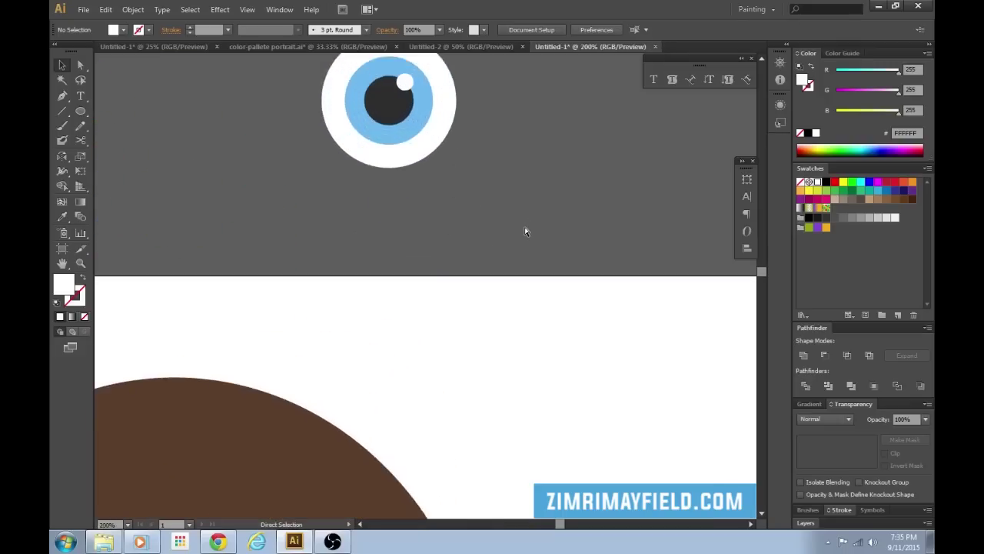
drag(481, 87, 503, 288)
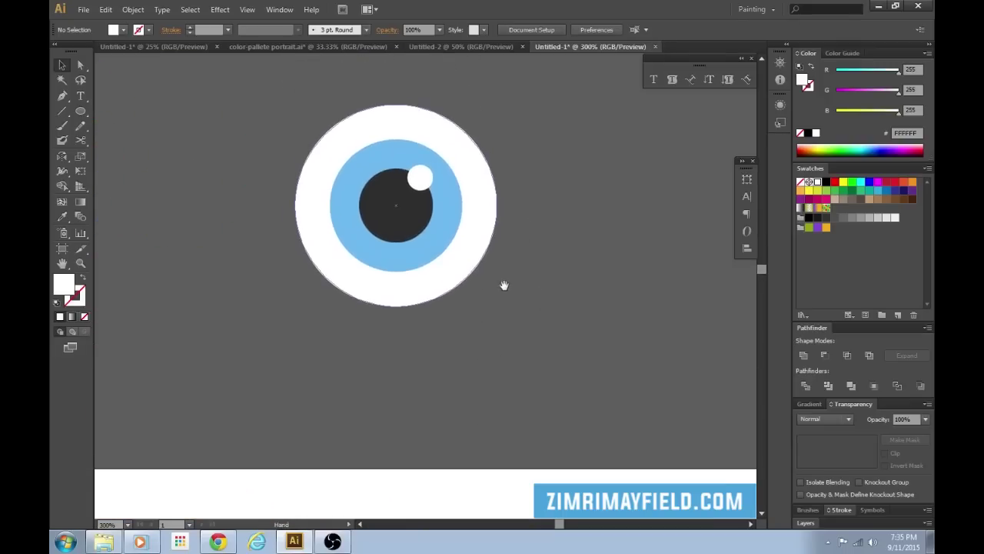
click(426, 219)
drag(462, 139, 471, 130)
key(ctrl+shift+a)
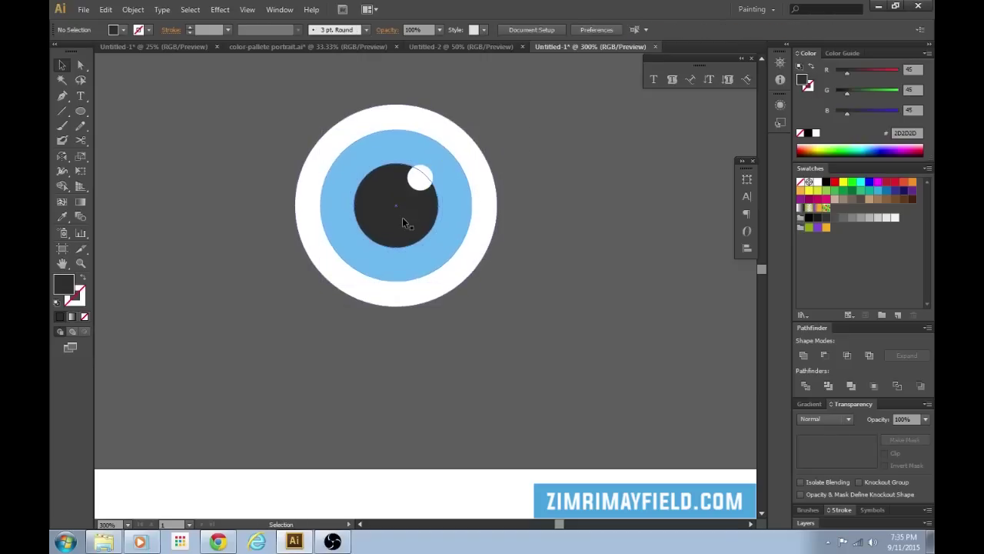
Scale the dark pupil up a little further around its center and deselect it
click(402, 219)
mouse_move(439, 162)
mouse_down()
mouse_move(446, 156)
mouse_move(433, 177)
mouse_up()
key(ctrl+shift+a)
click(545, 363)
Draw a closed Pen shape over the lower part of the eye, its gently arched upper edge crossing the bottom of the pupil
key(ctrl+equal)
key(ctrl+minus)
key(ctrl+equal)
key(p)
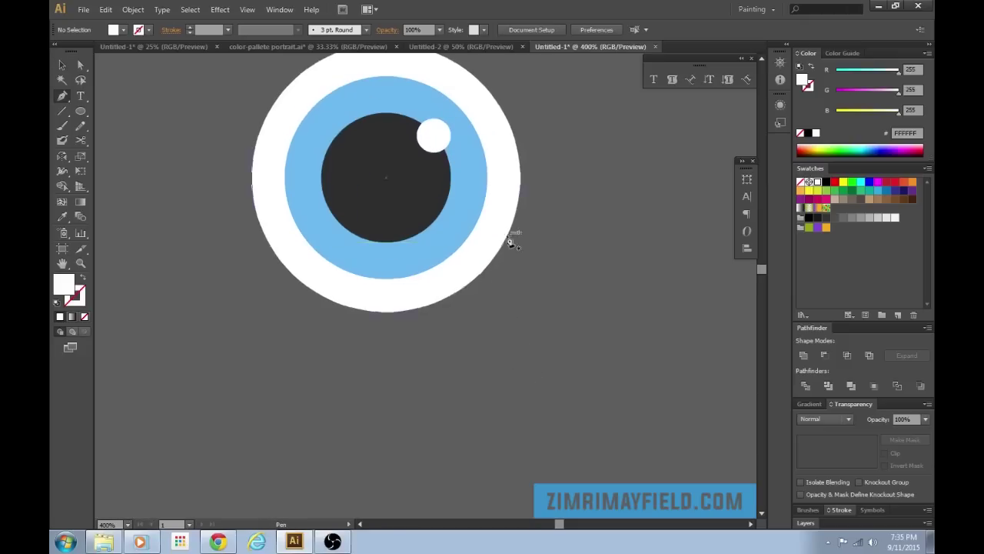
click(546, 236)
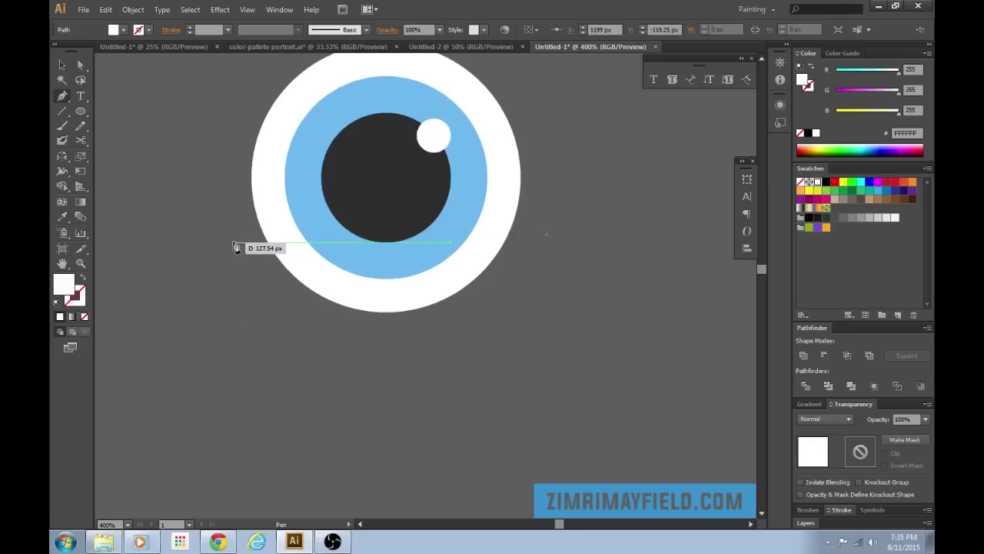
drag(233, 236, 361, 260)
key(space)
drag(664, 337, 454, 330)
click(307, 421)
drag(606, 421, 650, 413)
drag(701, 377, 701, 347)
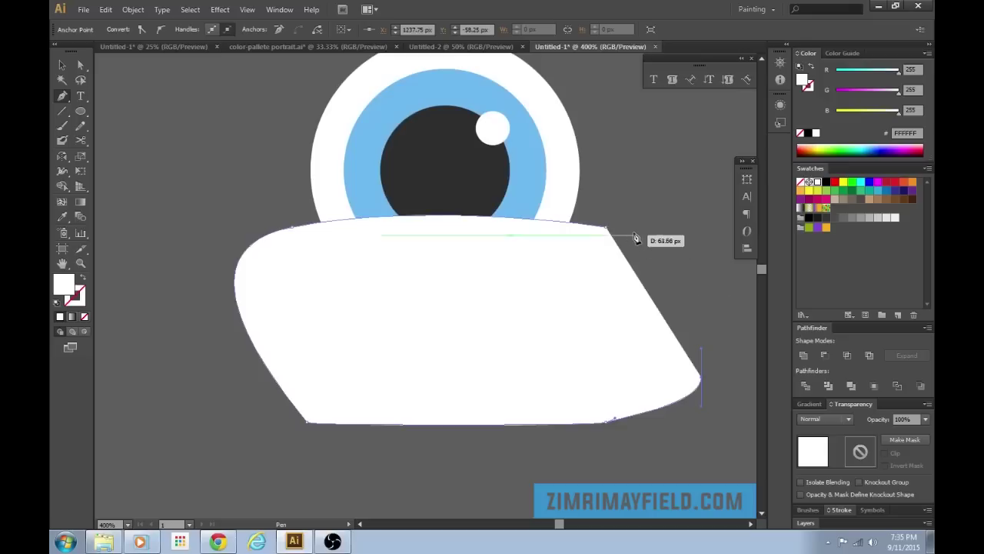
click(607, 227)
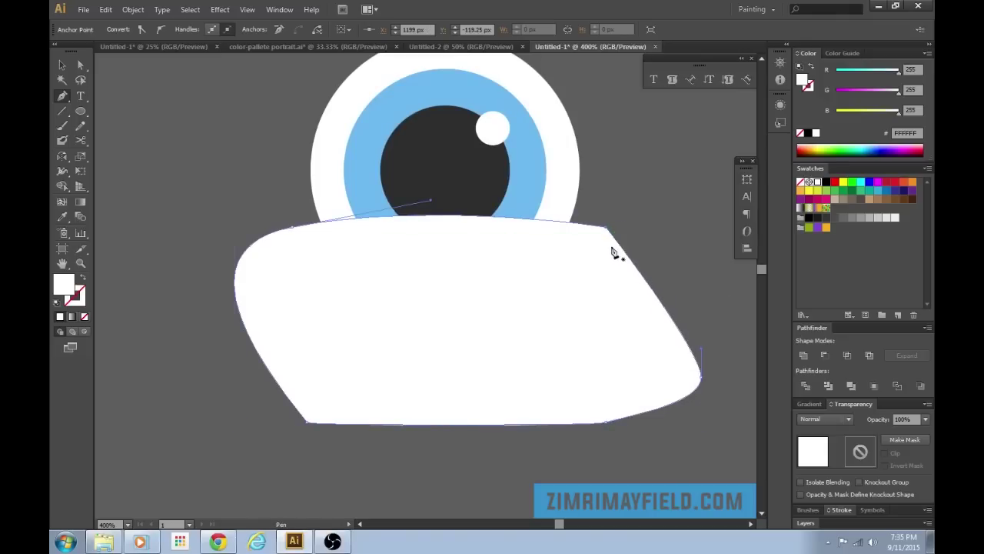
key(v)
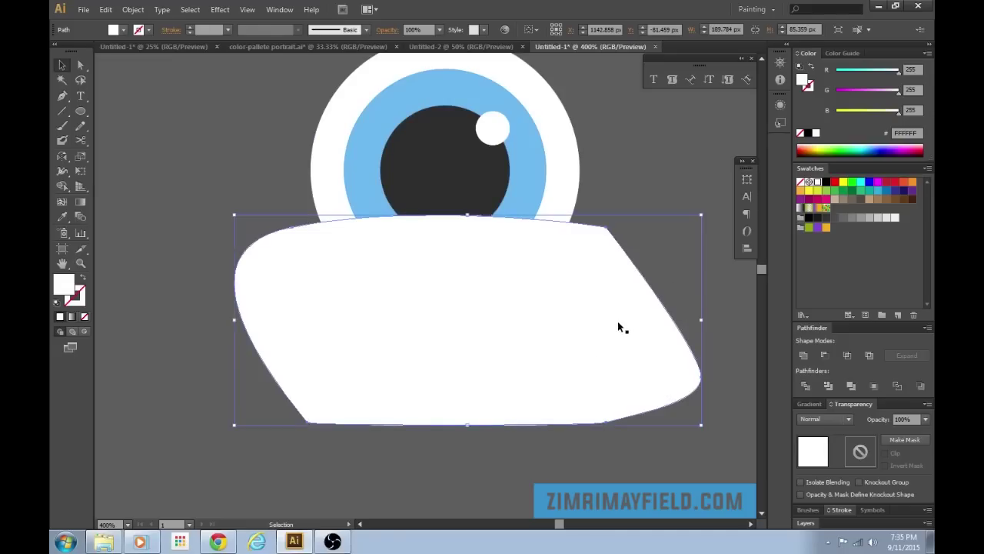
scroll(665, 173, up, 2)
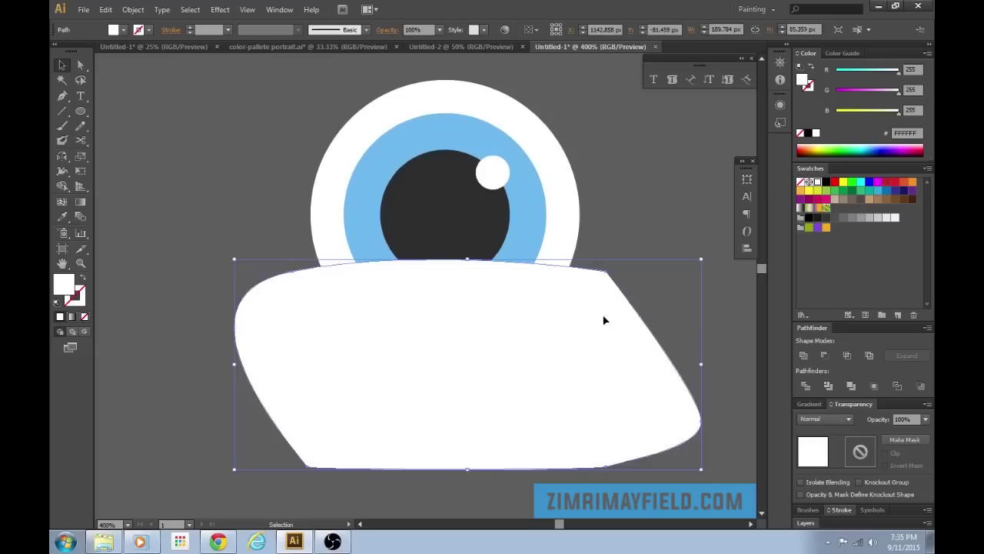
Subtract the pen shape from the pupil, iris and white eyeball so all three end along its arched edge
shift+click(494, 238)
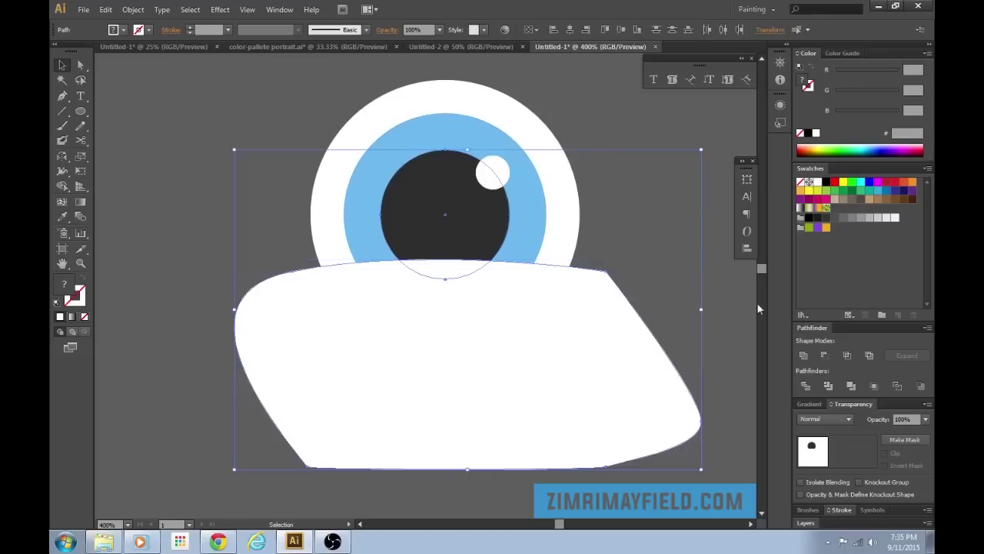
click(825, 355)
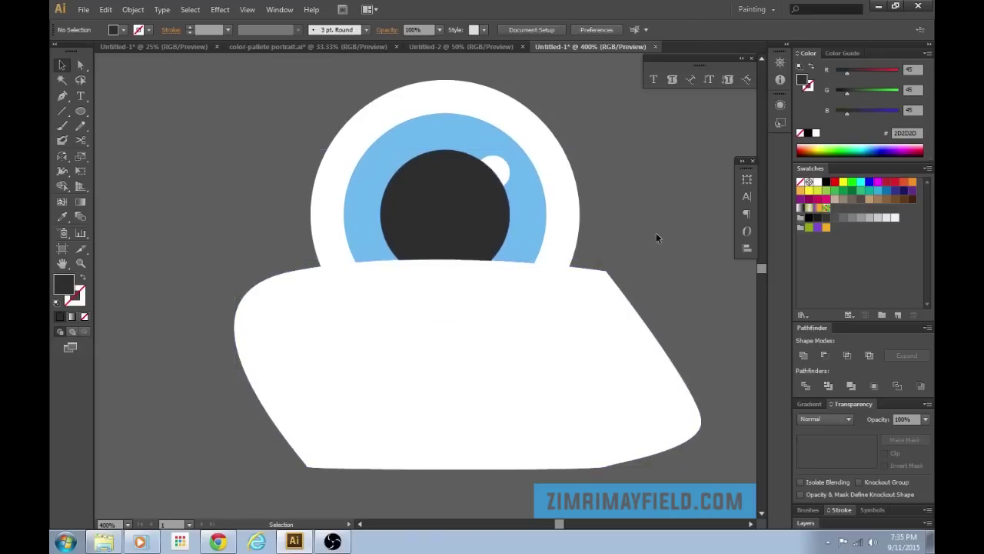
click(607, 339)
shift+click(534, 234)
click(824, 355)
click(621, 391)
shift+click(567, 222)
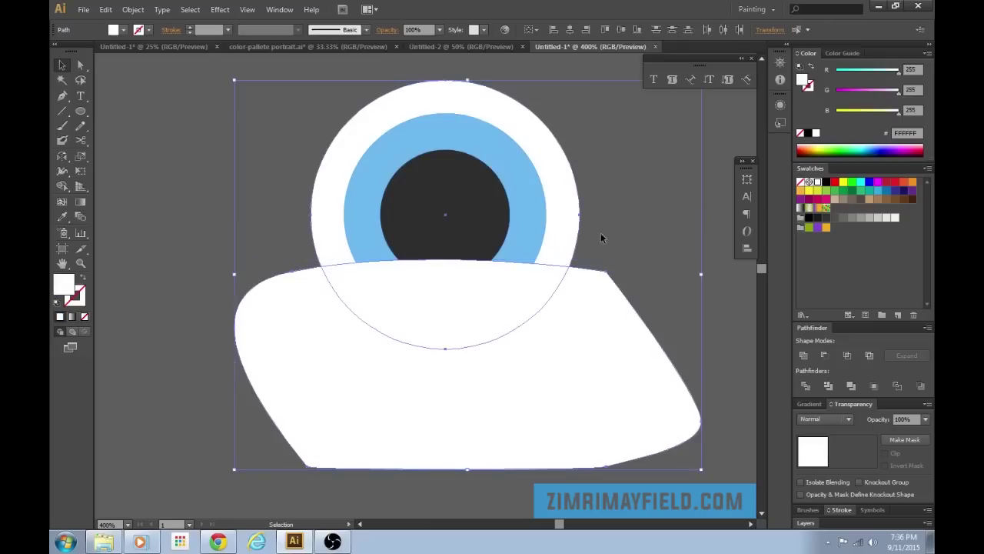
click(824, 355)
click(669, 399)
Compare the trimmed eye with the portrait and inspect it up close
key(ctrl+minus)
key(ctrl+minus)
key(ctrl+minus)
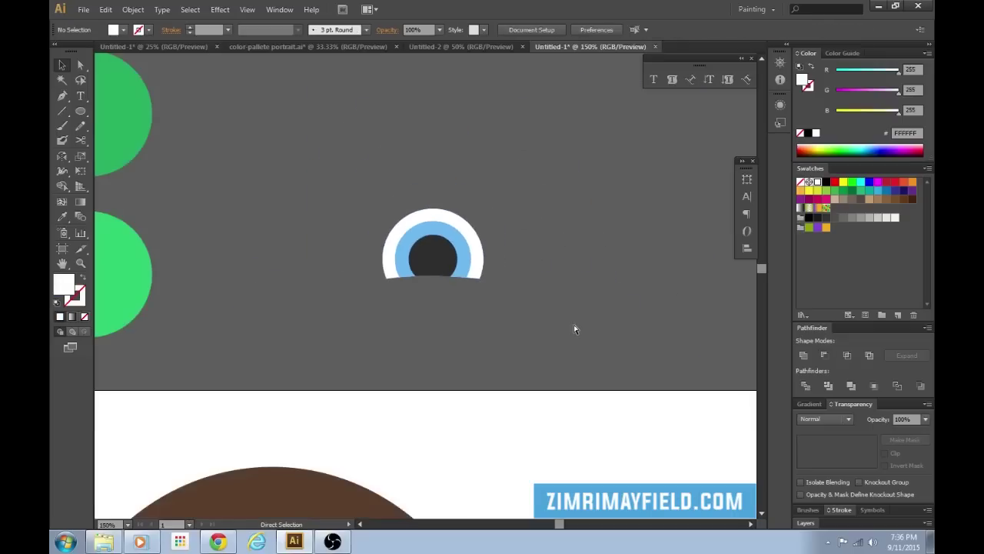
key(ctrl+minus)
key(ctrl+minus)
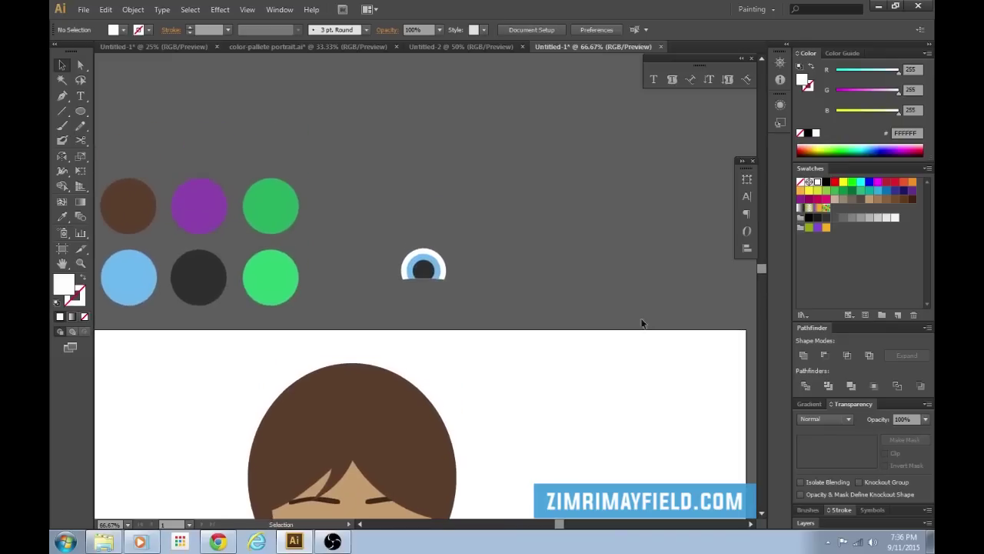
key(ctrl+plus)
key(ctrl+plus)
key(ctrl+plus)
key(ctrl+plus)
key(ctrl+plus)
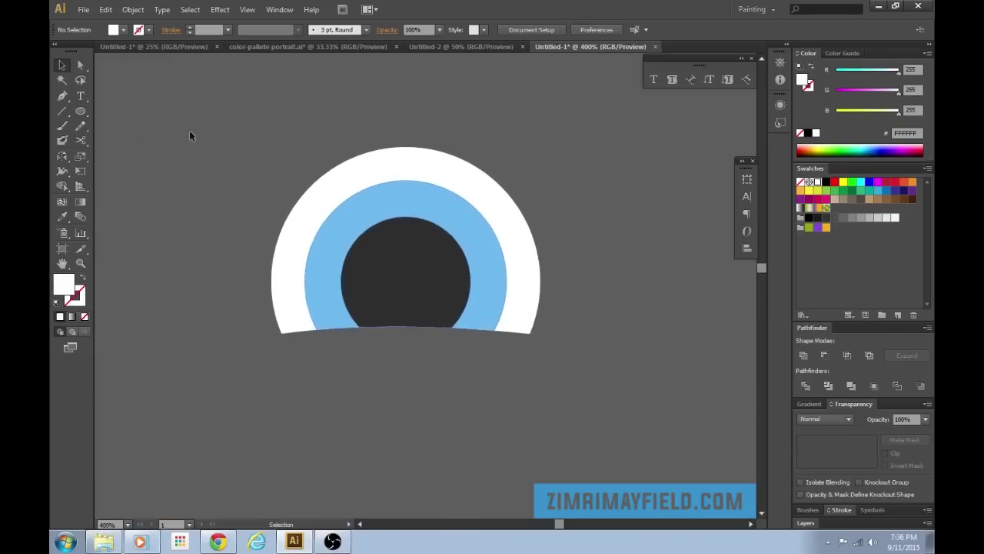
Select the hidden highlight circle in outline view and bring it in front of the pupil
drag(190, 136, 529, 357)
click(578, 408)
key(ctrl+y)
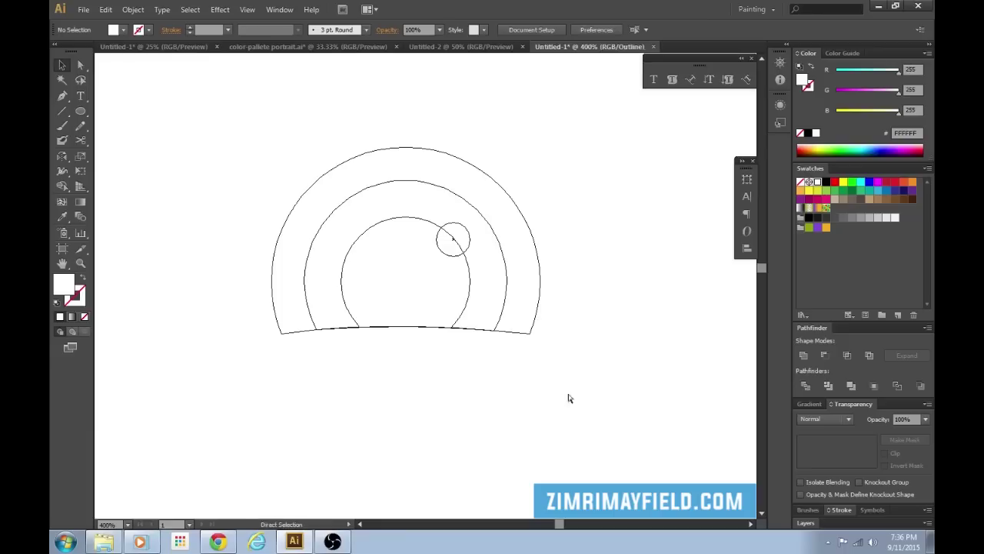
click(456, 260)
key(ctrl+y)
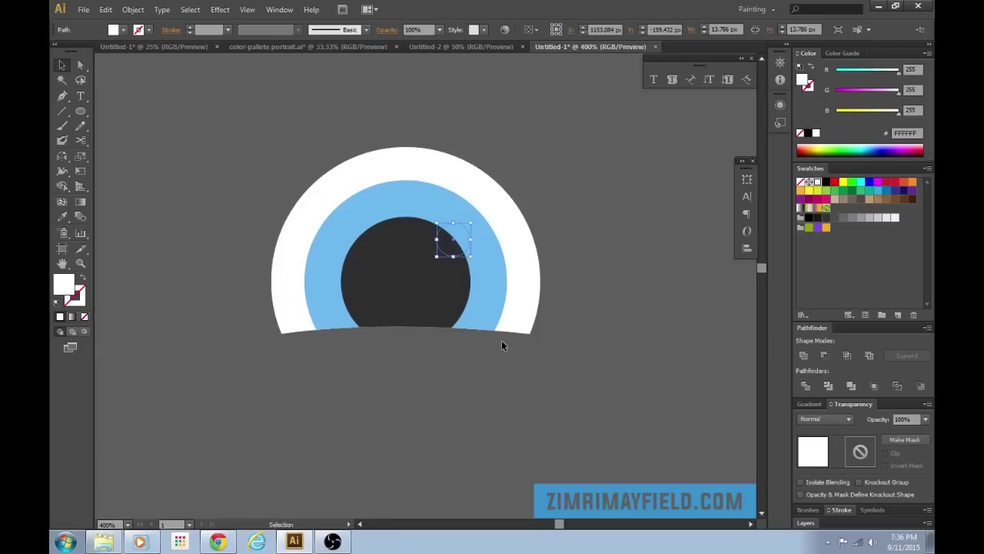
key(a)
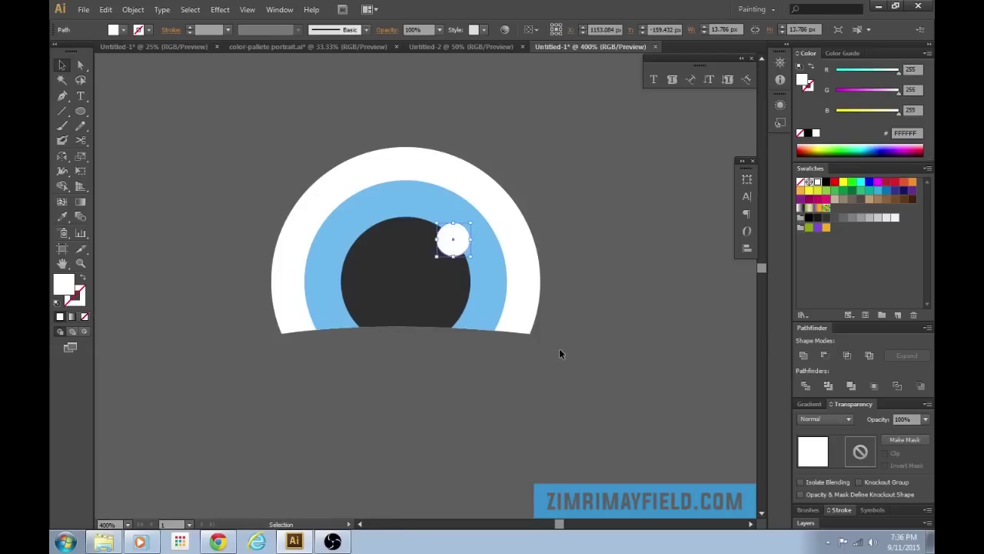
click(559, 348)
Examine the trimmed eye and its highlight next to the portrait and at higher magnification
key(ctrl+minus)
key(ctrl+minus)
key(ctrl+minus)
key(v)
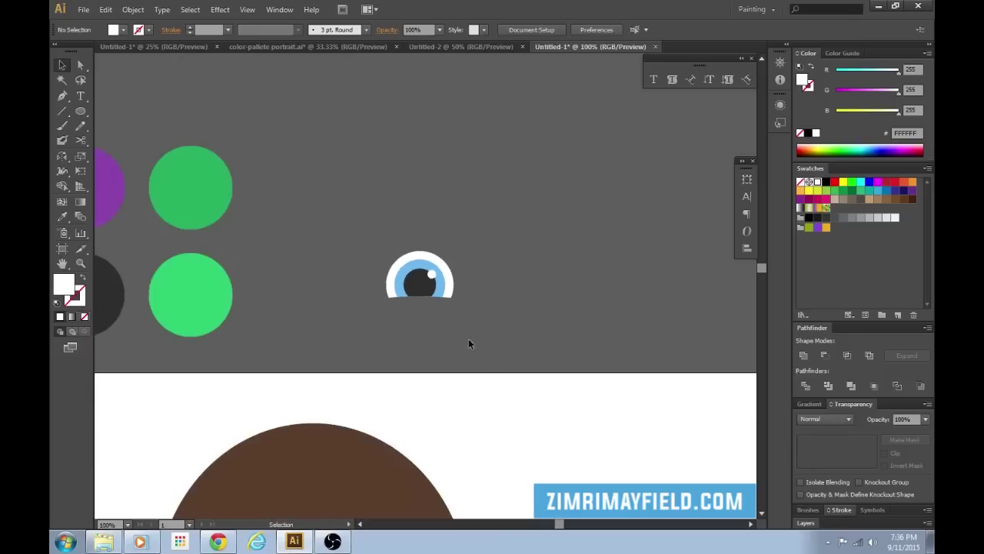
drag(466, 338, 507, 255)
drag(416, 151, 532, 262)
key(a)
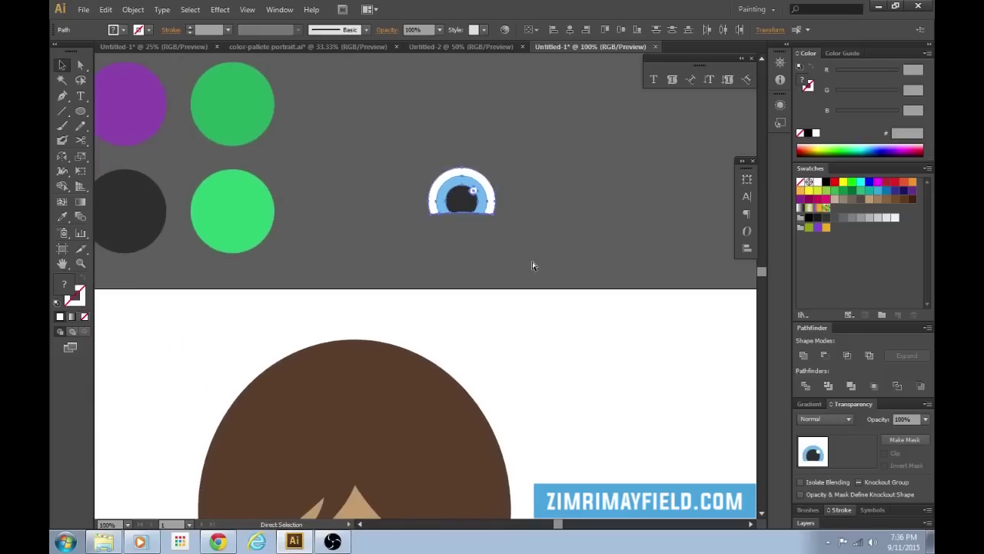
key(ctrl+plus)
key(ctrl+plus)
drag(575, 209, 487, 466)
key(ctrl+plus)
key(ctrl+plus)
key(ctrl+minus)
key(v)
key(ctrl+minus)
click(436, 349)
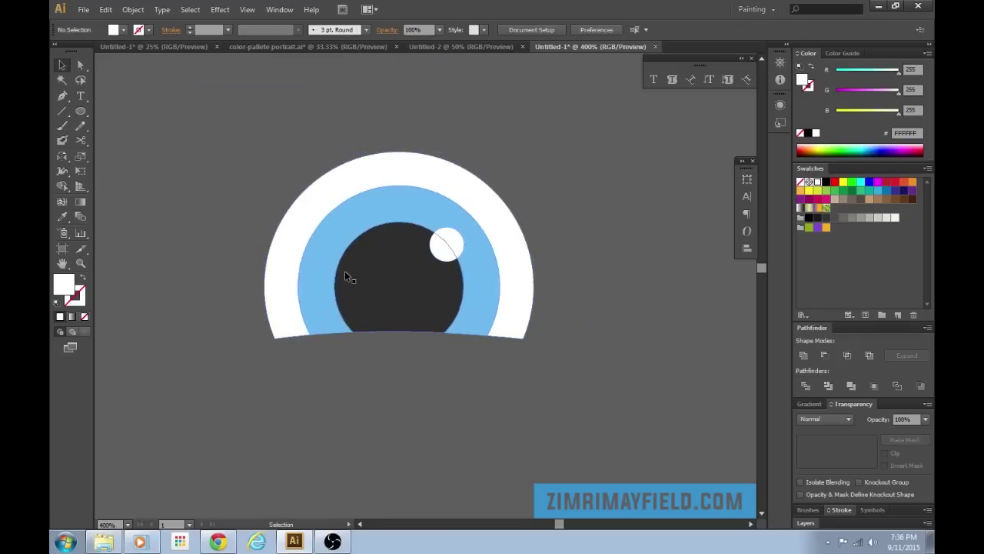
Merge an in-place copy of all the eye parts into a single light-grey F2F2F2 shape with Unite
drag(270, 174, 596, 399)
key(v)
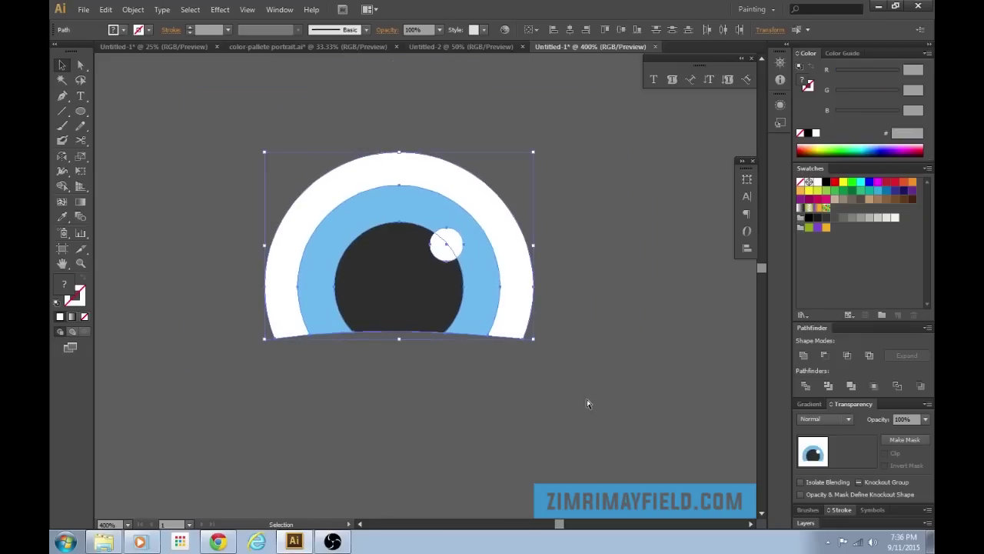
click(826, 182)
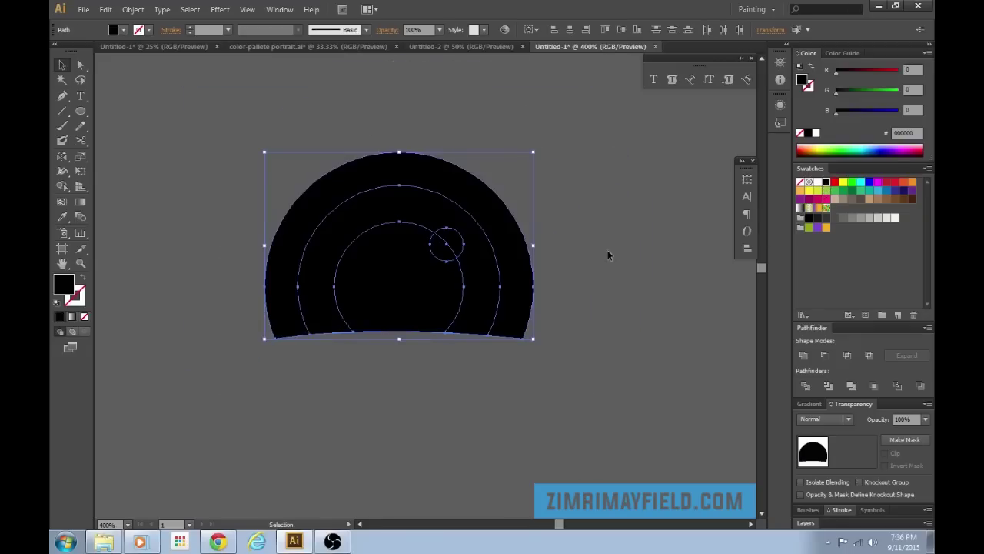
click(895, 219)
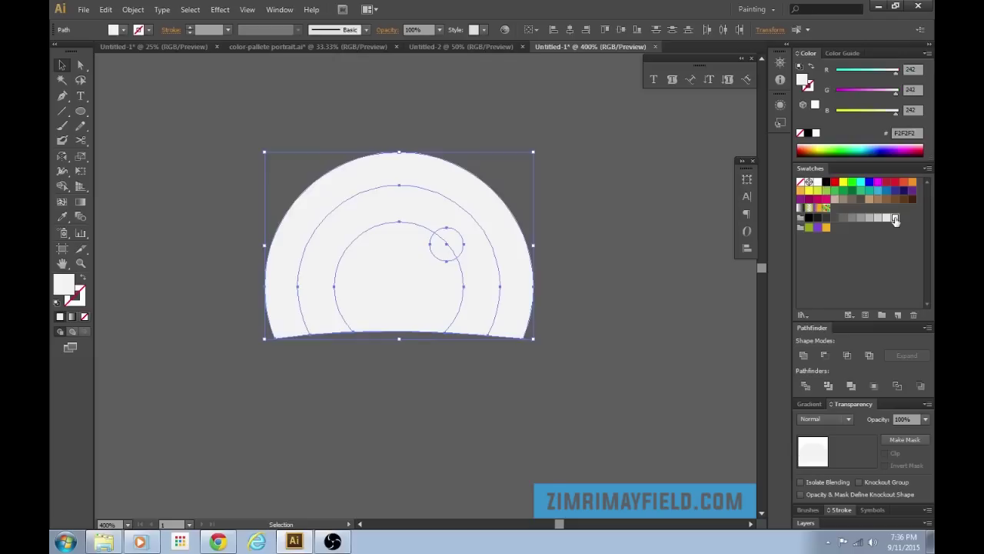
click(803, 356)
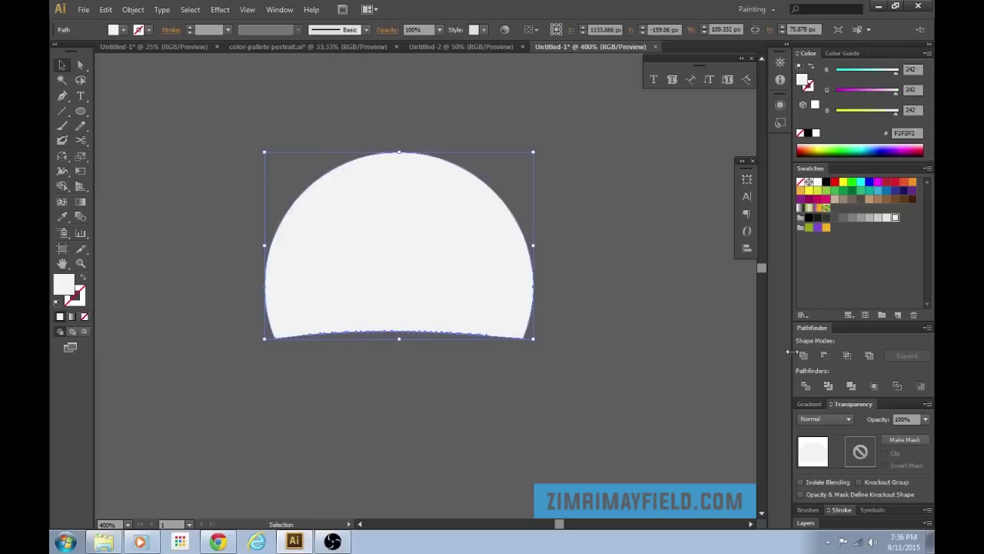
drag(395, 268, 576, 343)
key(ctrl+z)
key(ctrl+z)
key(ctrl+z)
Draw a closed Pen shape covering the left half of the grey shape, with a slightly curved edge down the eye's middle
click(606, 323)
key(p)
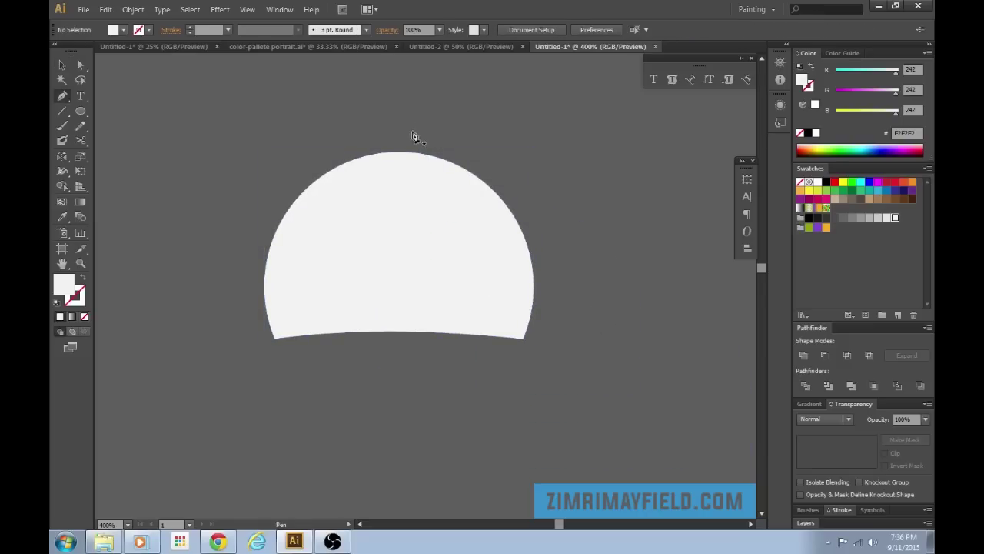
click(403, 125)
drag(398, 355, 403, 384)
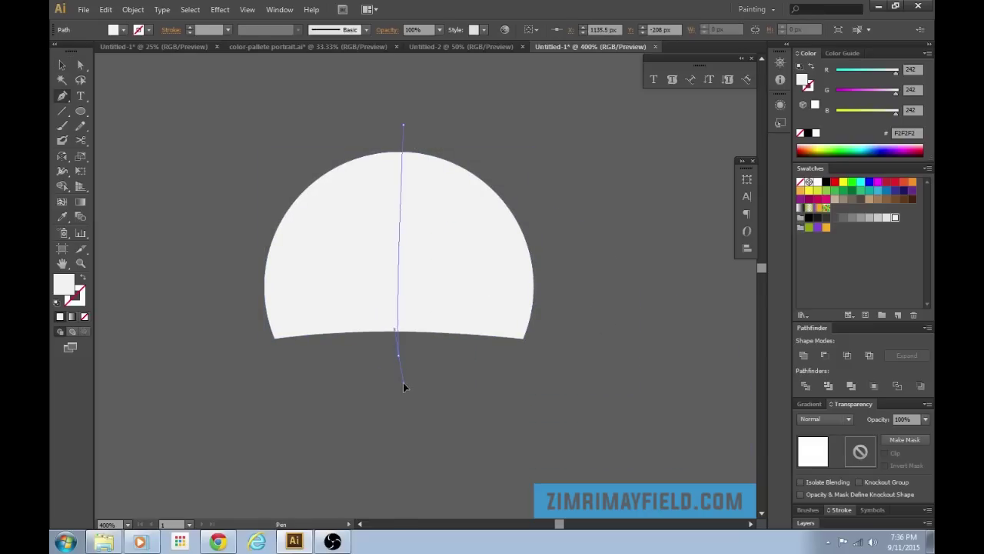
drag(416, 468, 416, 468)
click(237, 469)
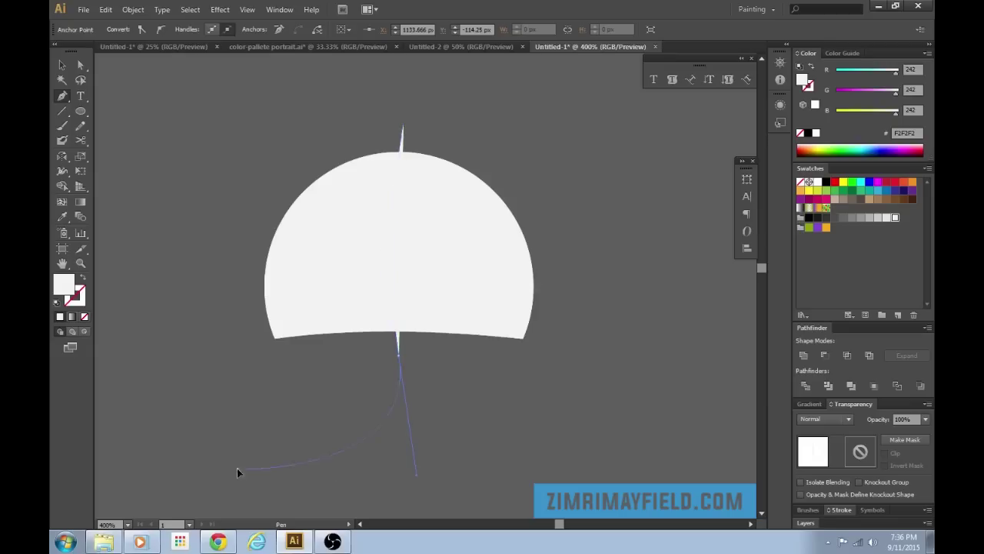
drag(143, 332, 146, 281)
drag(190, 152, 211, 132)
drag(310, 97, 349, 93)
click(404, 125)
Subtract the pen shape from the grey shape, keeping only its right half over the eye
key(v)
shift+click(443, 163)
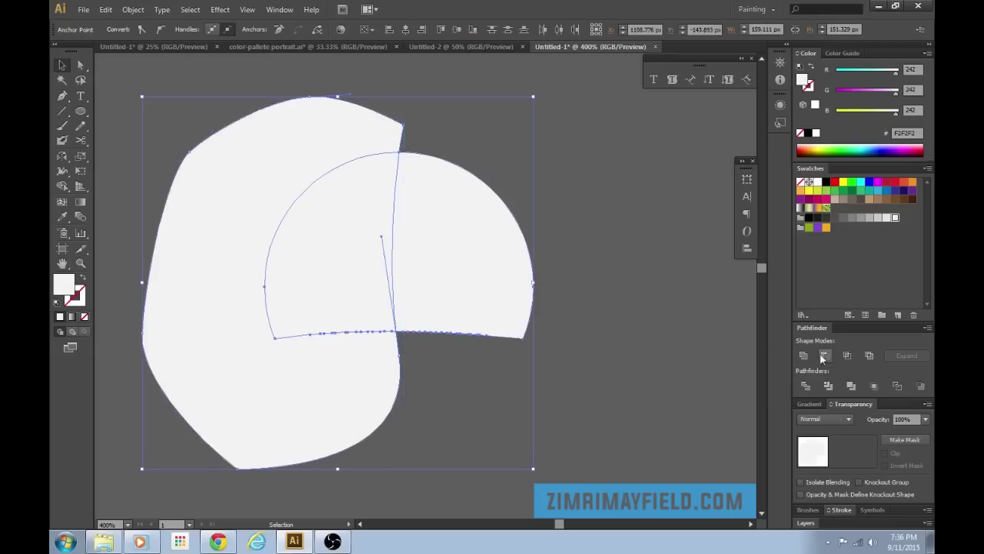
click(823, 356)
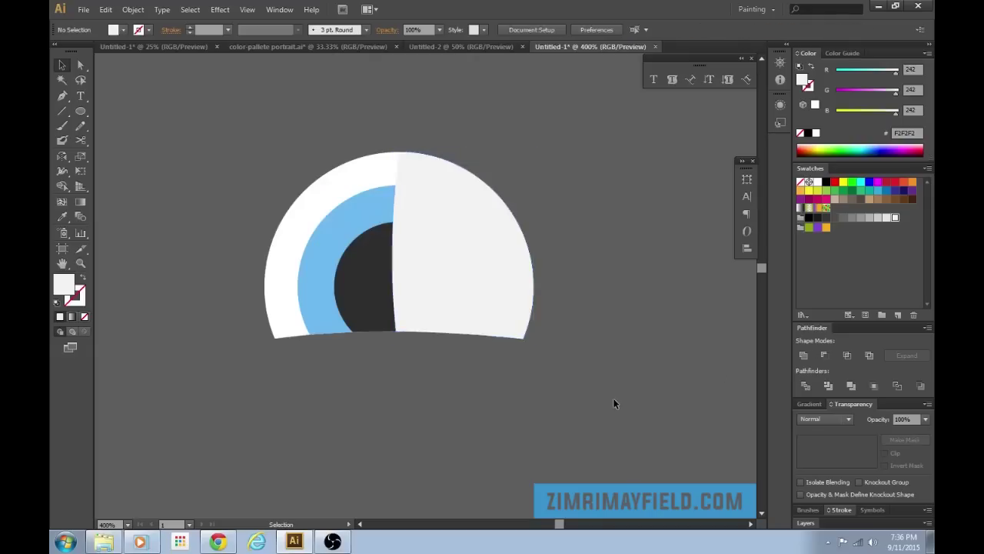
Set the opacity of the grey half-eye overlay to 10% and deselect it
click(924, 418)
click(907, 299)
click(658, 298)
click(496, 307)
click(925, 419)
click(911, 284)
click(648, 353)
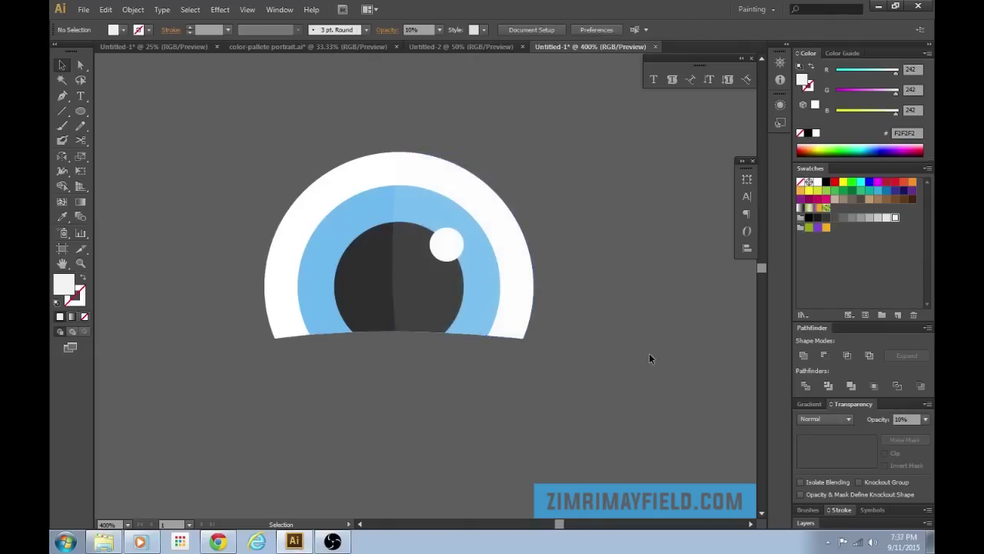
Group all the eye parts and move the eye onto the face beneath the right eyebrow
key(ctrl+minus)
key(ctrl+minus)
key(ctrl+minus)
key(ctrl+minus)
key(ctrl+minus)
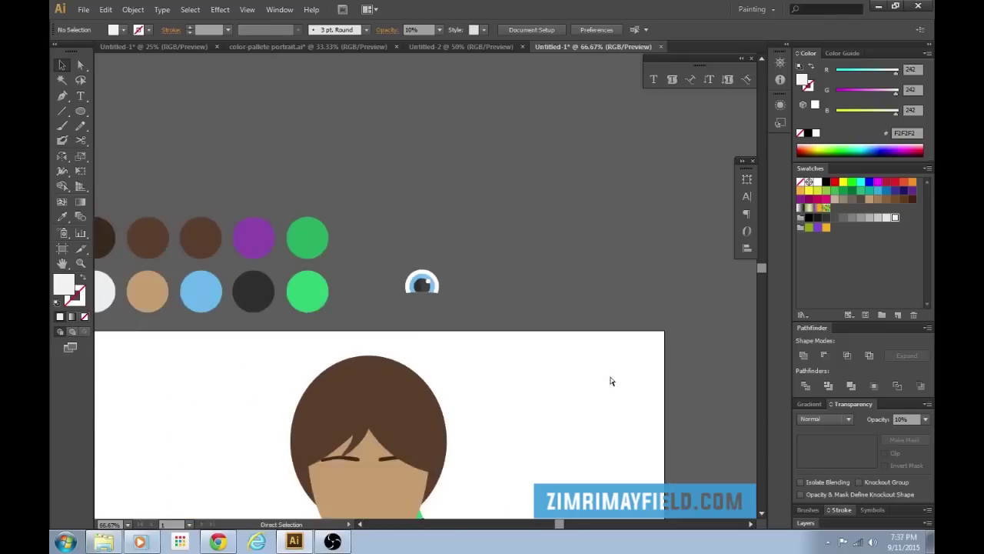
key(ctrl+plus)
drag(491, 352, 512, 280)
drag(350, 141, 556, 99)
key(ctrl+g)
drag(497, 72, 452, 462)
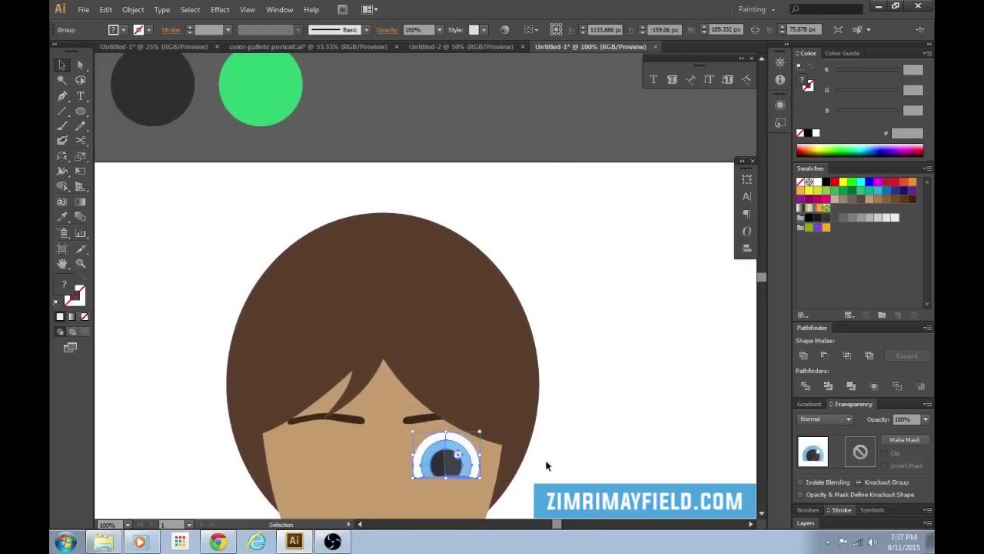
drag(555, 466, 594, 323)
click(712, 412)
Scale the grouped eye down and reposition it just below the right eyebrow
key(ctrl+minus)
key(ctrl+minus)
key(ctrl+minus)
key(ctrl+equal)
key(ctrl+equal)
key(ctrl+equal)
key(ctrl+equal)
key(ctrl+equal)
drag(696, 408, 508, 439)
key(ctrl+equal)
key(ctrl+equal)
drag(445, 432, 536, 270)
click(433, 366)
drag(514, 195, 466, 228)
drag(414, 320, 408, 282)
click(659, 406)
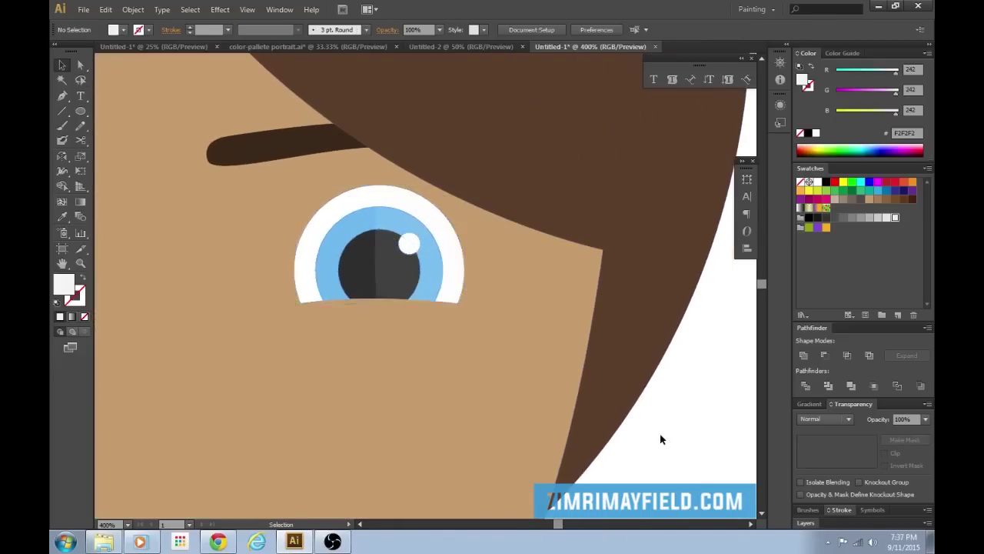
Compare the eye's size and placement with the whole portrait at several magnifications
key(ctrl+minus)
key(ctrl+minus)
key(ctrl+minus)
key(ctrl+minus)
key(ctrl+minus)
key(ctrl+minus)
key(ctrl+equal)
key(ctrl+equal)
key(ctrl+equal)
key(ctrl+equal)
key(ctrl+equal)
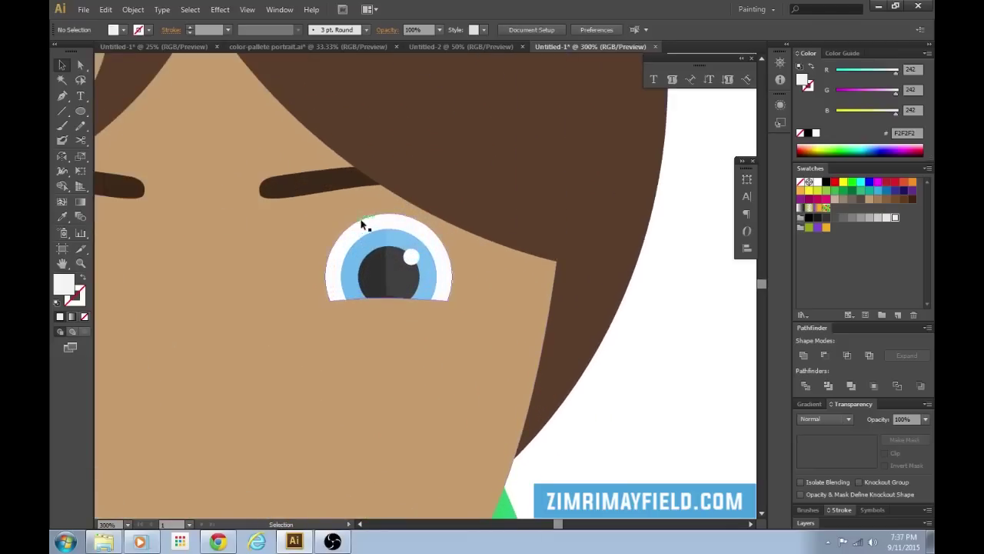
Move the right eyebrow slightly down so it sits closer to the eye
click(384, 188)
click(514, 352)
click(384, 280)
drag(384, 280, 377, 288)
click(665, 450)
key(ctrl+minus)
key(ctrl+minus)
key(ctrl+minus)
key(ctrl+minus)
key(ctrl+minus)
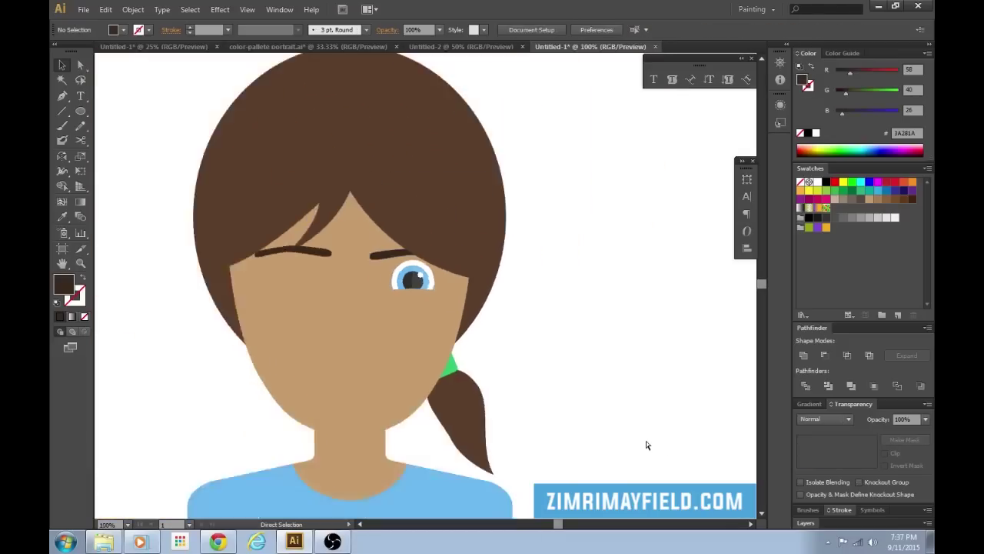
Duplicate the eye horizontally across the face and place the copy beneath the left eyebrow
key(ctrl+equal)
key(ctrl+equal)
key(ctrl+equal)
key(ctrl+equal)
key(ctrl+equal)
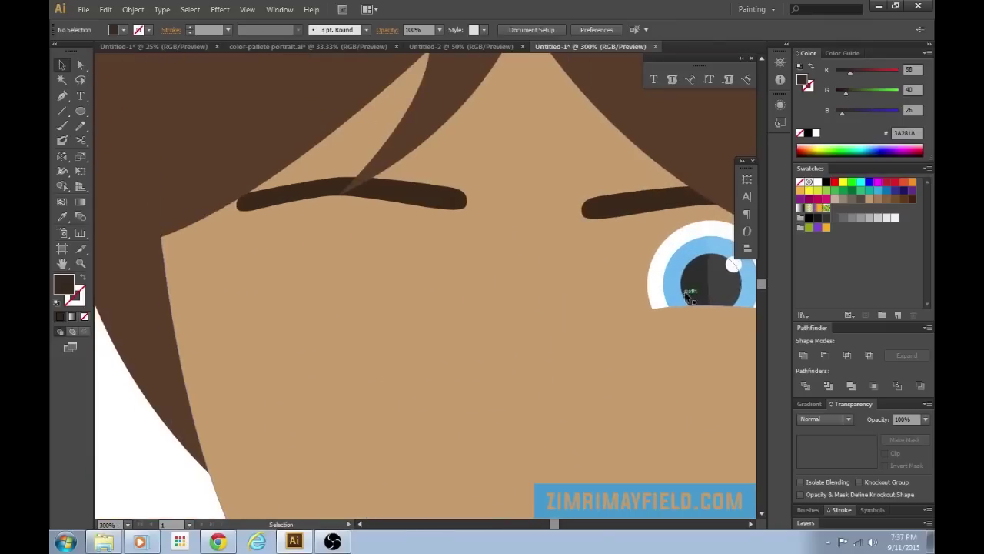
drag(688, 296, 331, 285)
click(560, 411)
key(ctrl+minus)
key(ctrl+minus)
key(ctrl+minus)
key(ctrl+equal)
key(ctrl+equal)
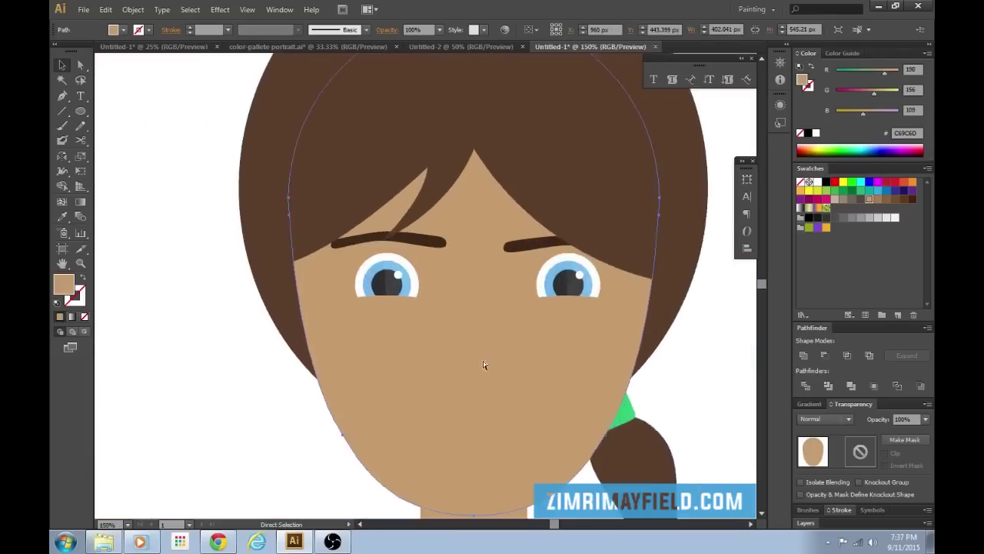
Move the ponytail-side eye slightly inward toward the nose, keeping it level with the other eye
click(376, 275)
click(542, 381)
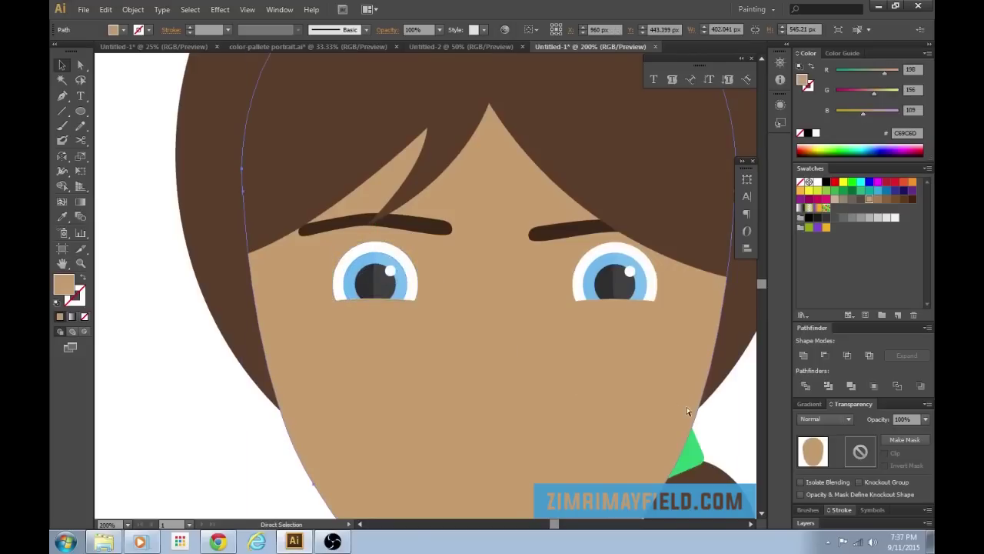
drag(613, 274, 606, 280)
click(674, 408)
Examine the spacing of the eyes against the whole portrait at several magnifications
key(ctrl+minus)
key(ctrl+minus)
key(ctrl+minus)
key(ctrl+minus)
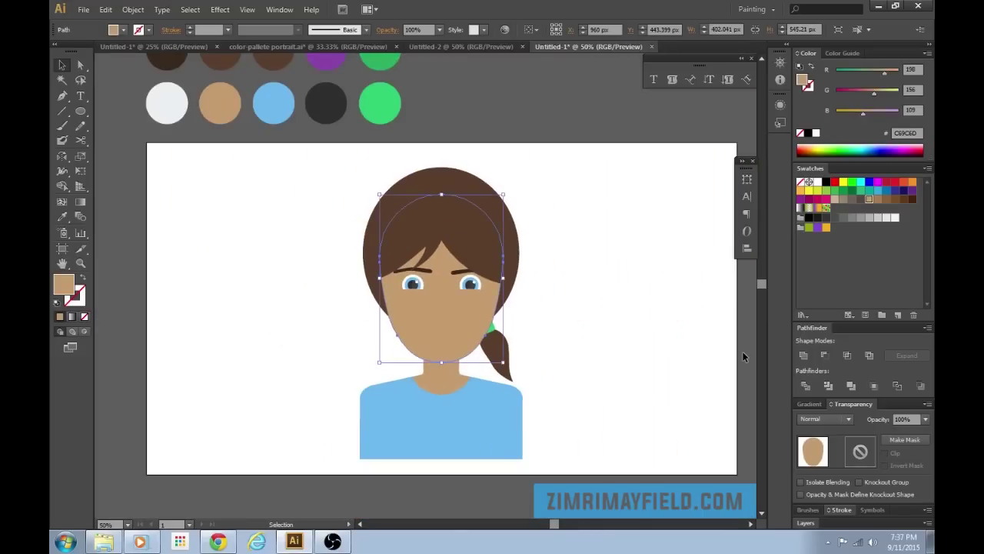
click(677, 413)
key(ctrl+plus)
key(ctrl+plus)
key(ctrl+plus)
key(ctrl+plus)
key(ctrl+plus)
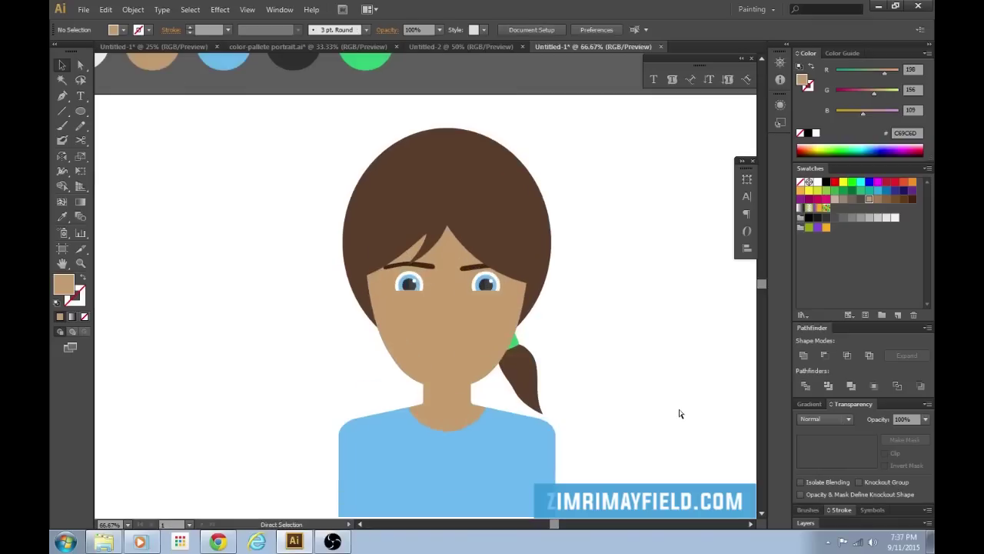
key(ctrl+minus)
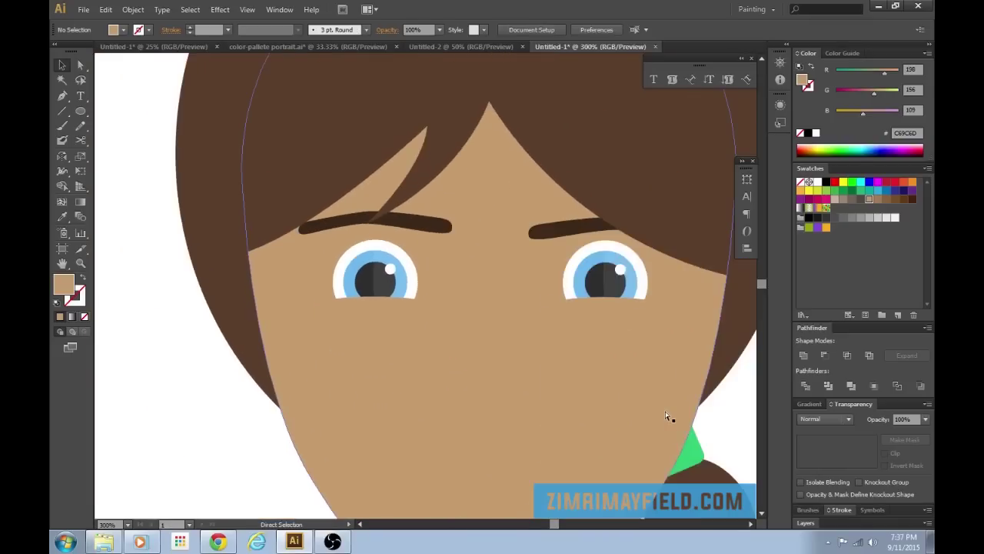
Draw a circle about 6 px across below the ponytail-side eye's inner corner and fill it with the eye's white
drag(657, 362, 540, 403)
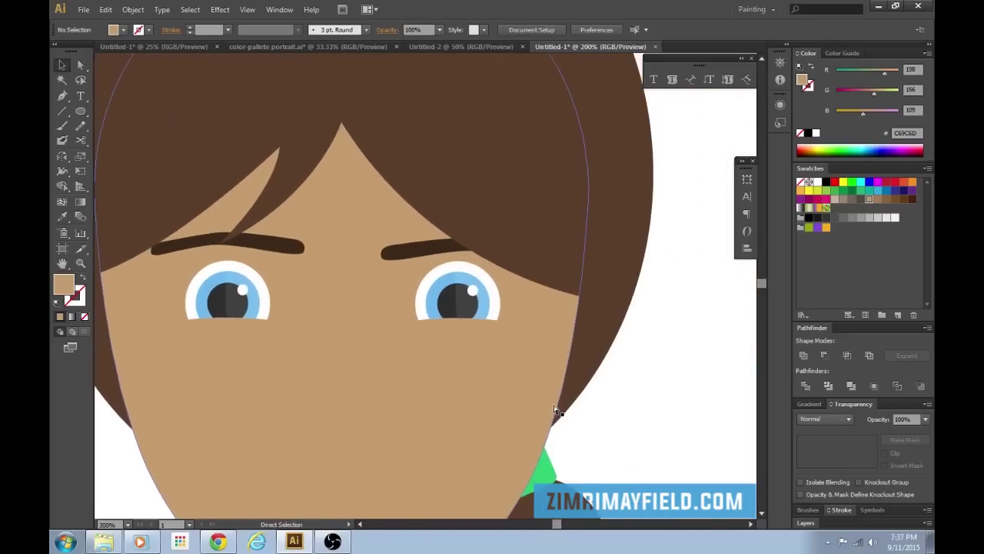
key(ctrl+plus)
key(ctrl+plus)
key(ctrl+plus)
key(ctrl+plus)
key(ctrl+plus)
key(ctrl+plus)
mouse_move(432, 418)
mouse_down()
mouse_move(432, 382)
mouse_move(439, 396)
mouse_up()
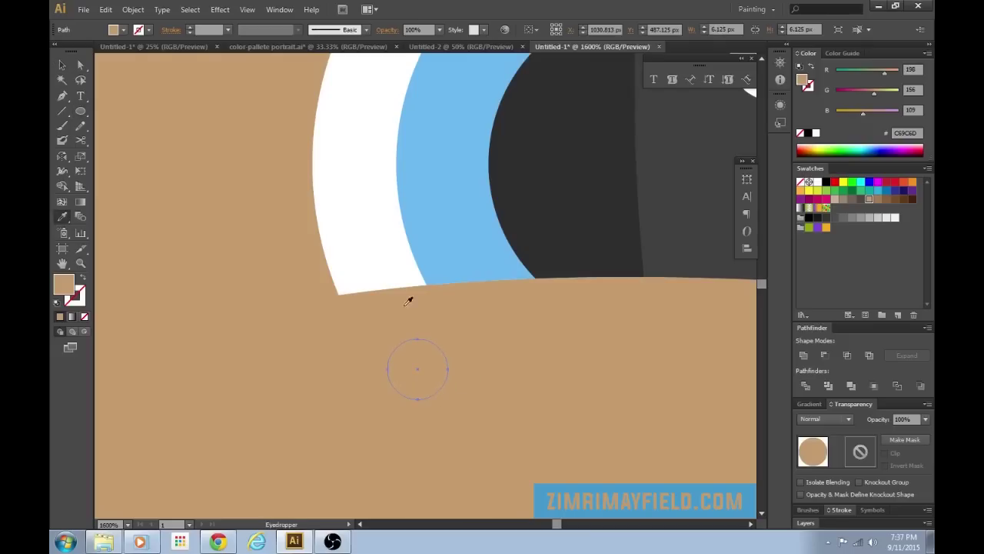
click(400, 279)
key(v)
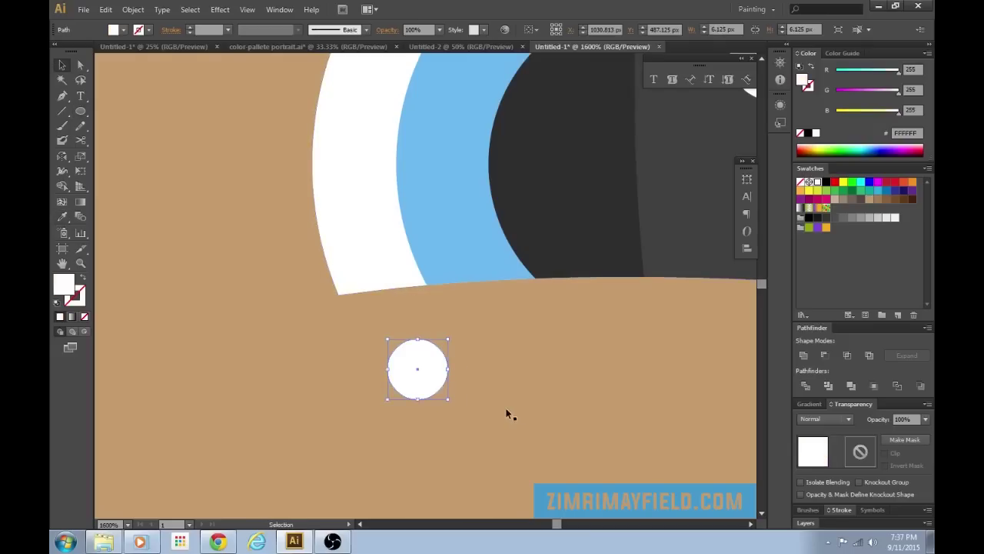
Draw a smaller white circle directly below the first one, centred on it with a gap between them
scroll(469, 423, down, 2)
key(l)
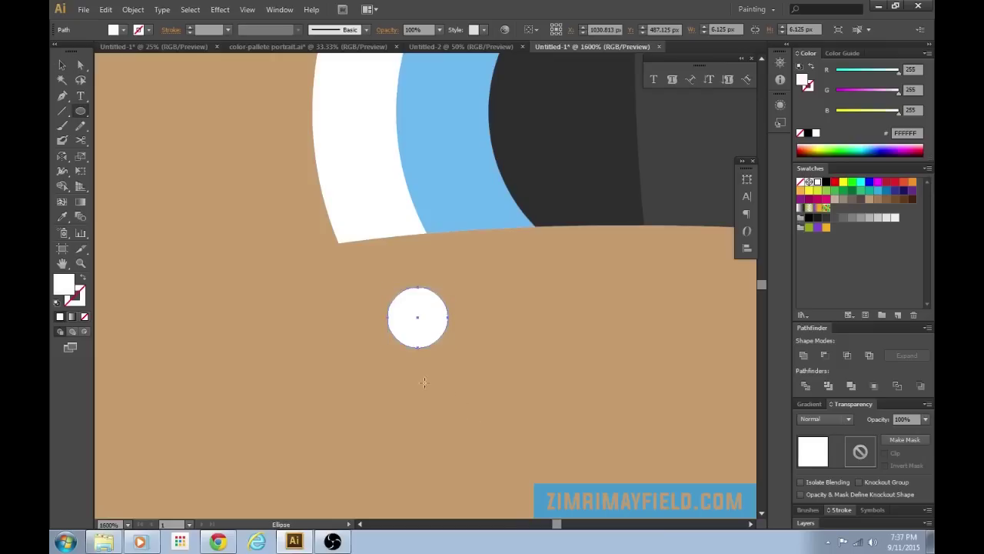
drag(418, 388, 434, 407)
key(v)
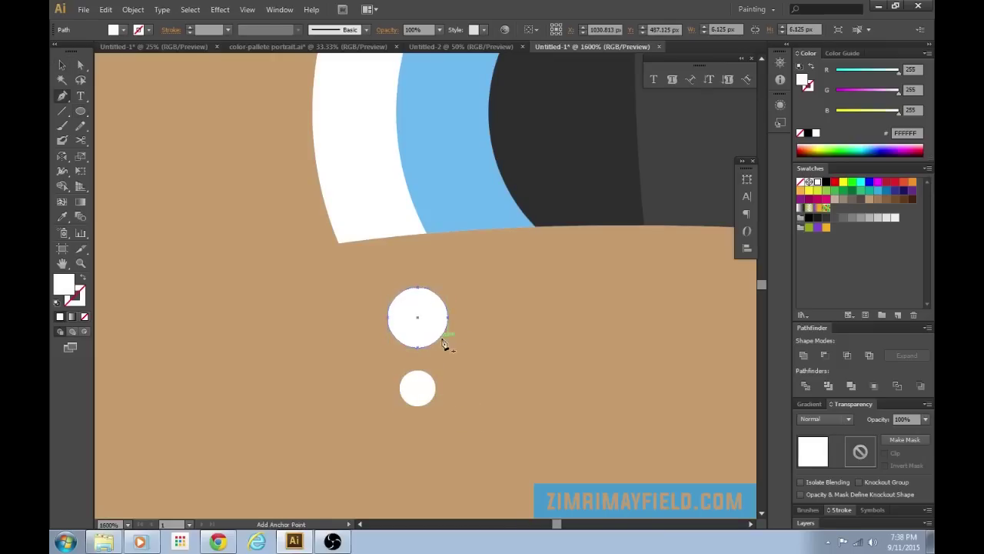
Draw a closed Pen shape with inward-curving sides that bridges the gap between the two white circles
click(445, 336)
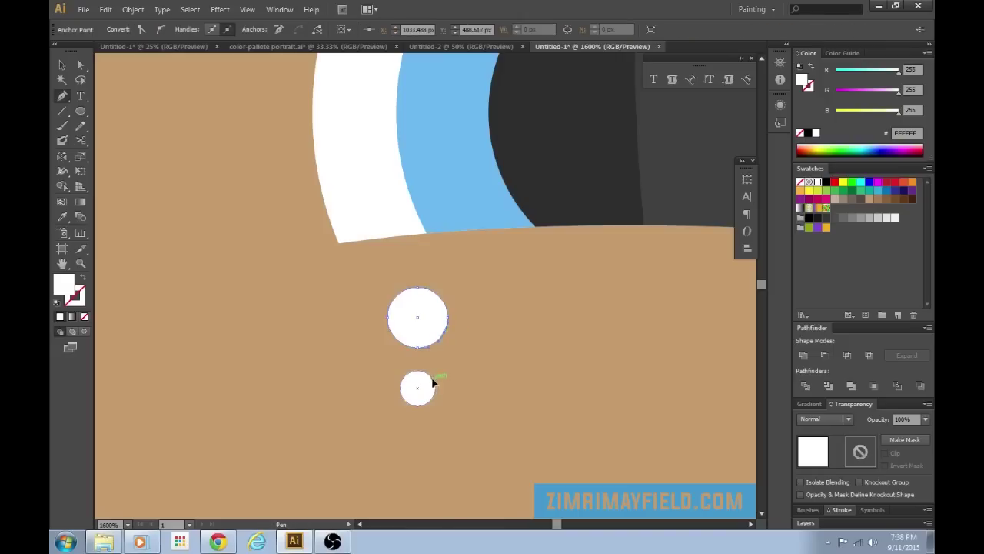
drag(434, 401, 545, 125)
key(ctrl+plus)
key(ctrl+plus)
key(ctrl+plus)
key(ctrl+plus)
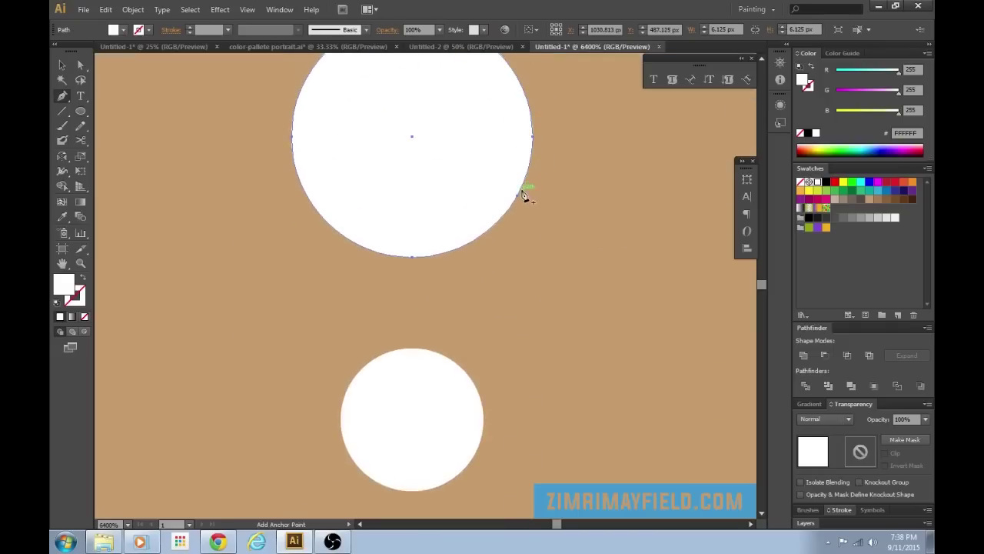
key(v)
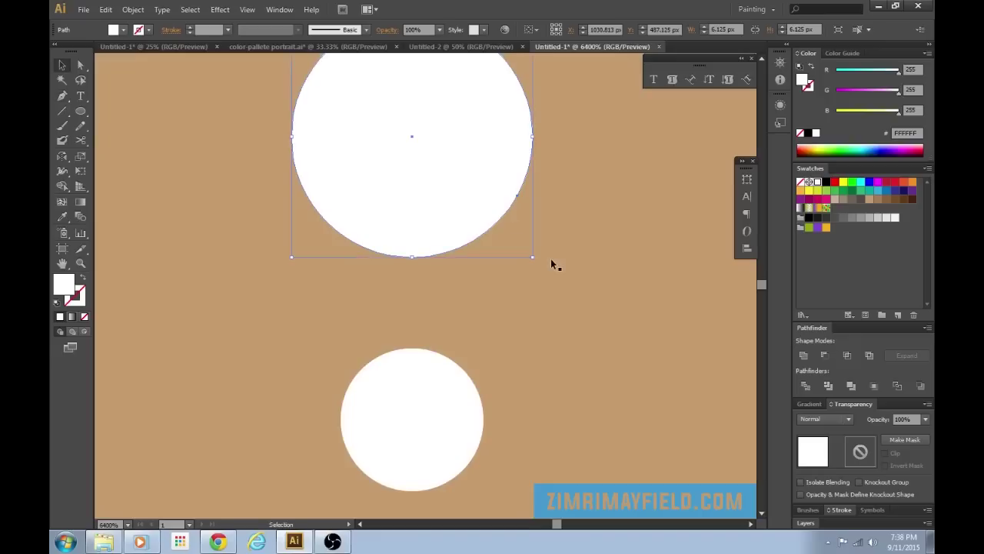
click(552, 259)
key(p)
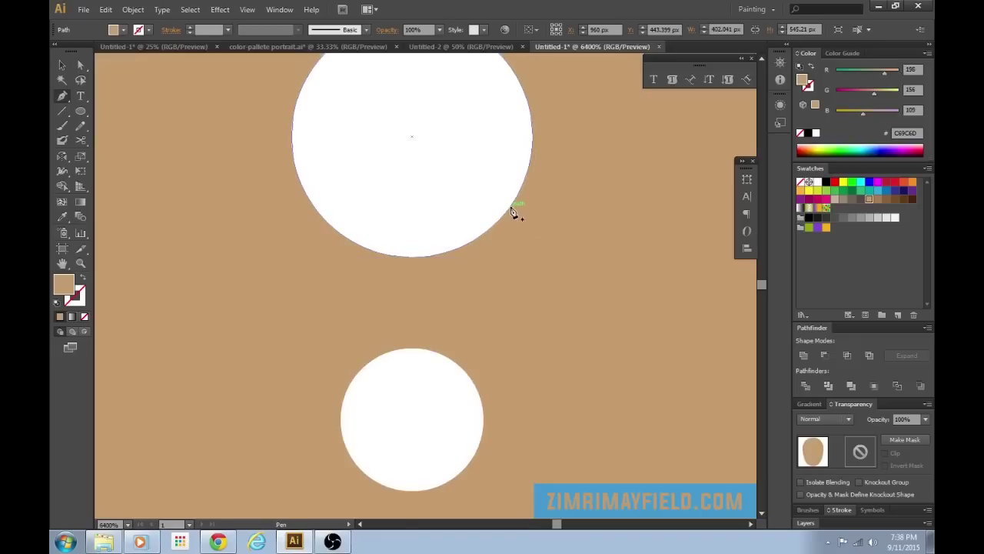
click(510, 206)
drag(469, 378, 476, 473)
click(471, 379)
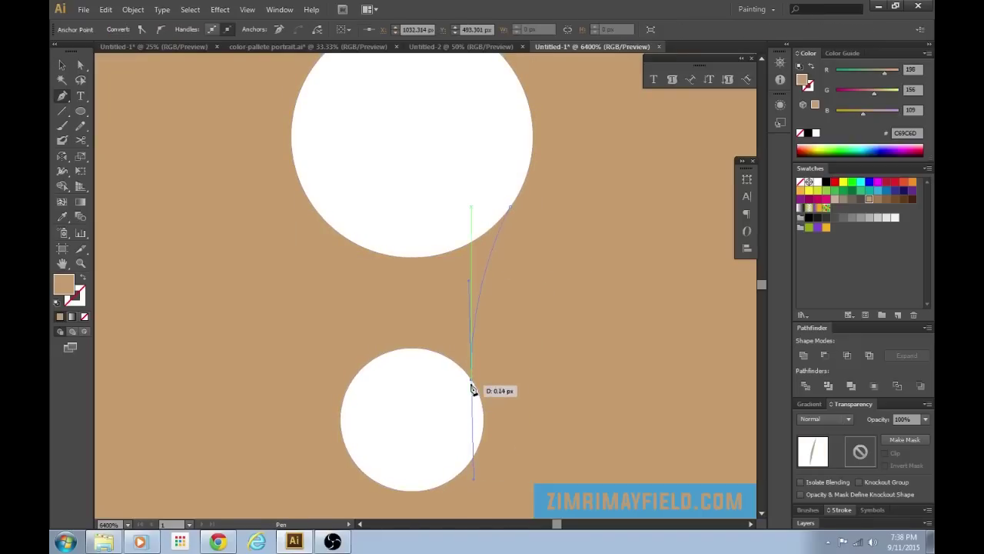
click(354, 378)
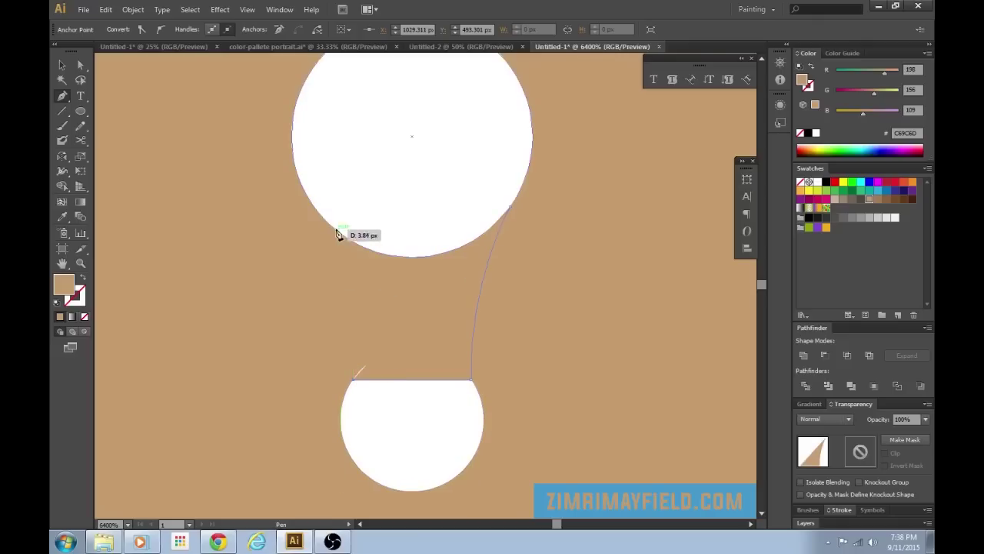
drag(327, 226, 282, 127)
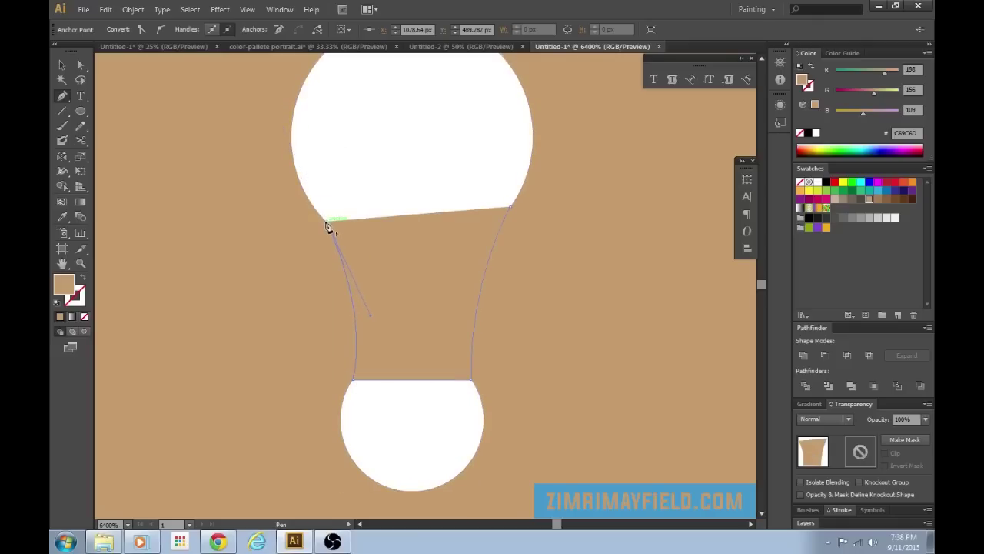
click(512, 209)
key(v)
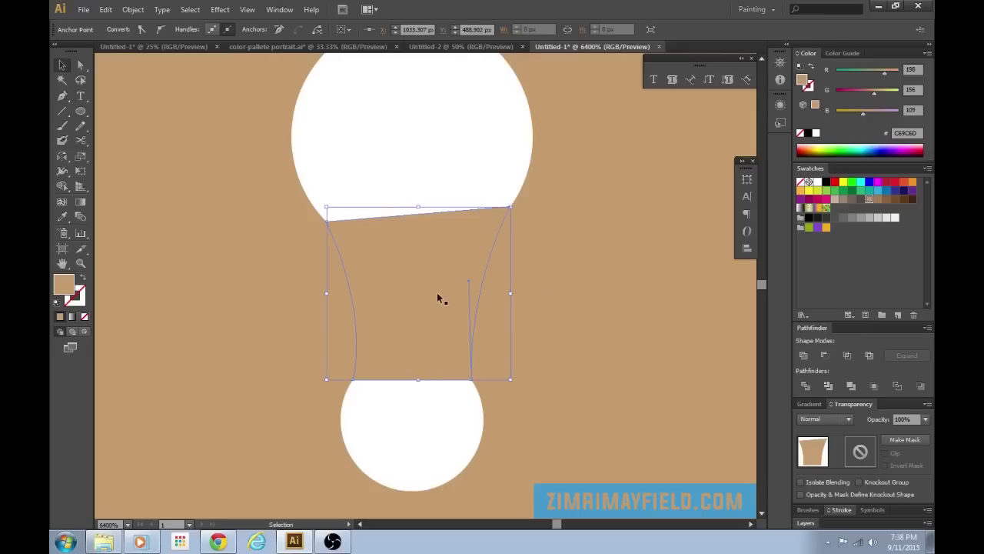
Fill the bridging shape with the circles' white and unite all three shapes into a single teardrop
key(i)
click(424, 155)
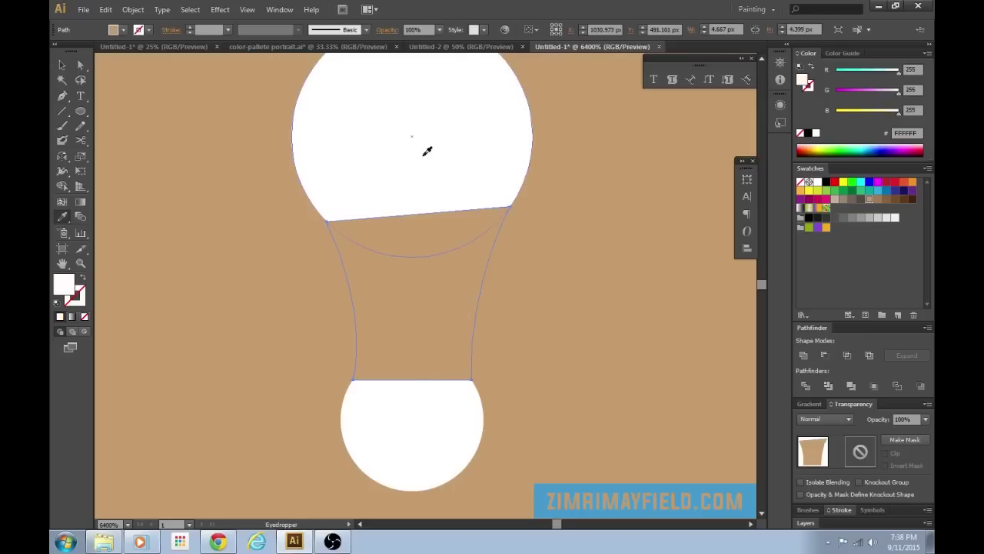
key(v)
click(451, 156)
shift+click(477, 284)
shift+click(446, 446)
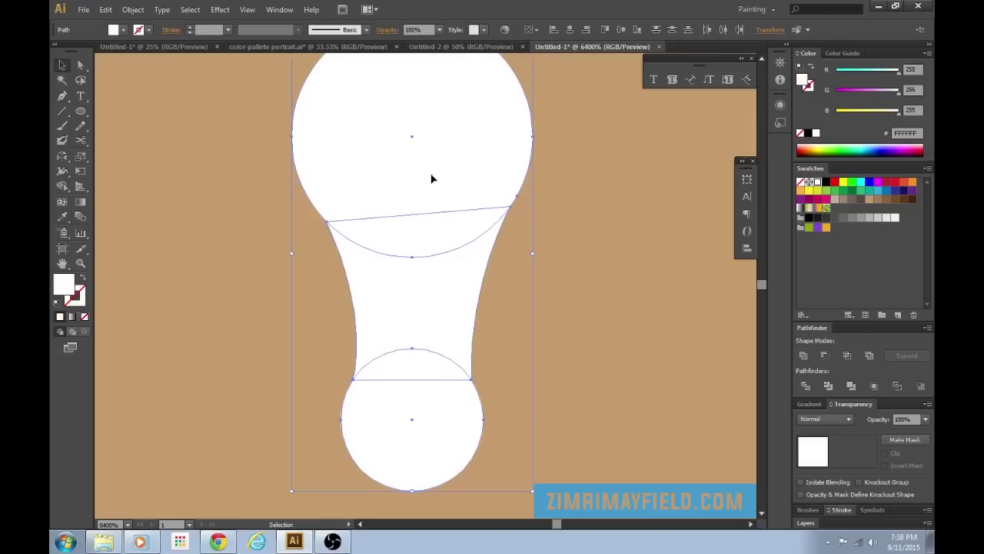
click(804, 354)
Move the white teardrop up so it hangs from the inner lower corner of the ponytail-side eye
key(a)
key(ctrl+minus)
key(ctrl+minus)
key(ctrl+minus)
key(ctrl+minus)
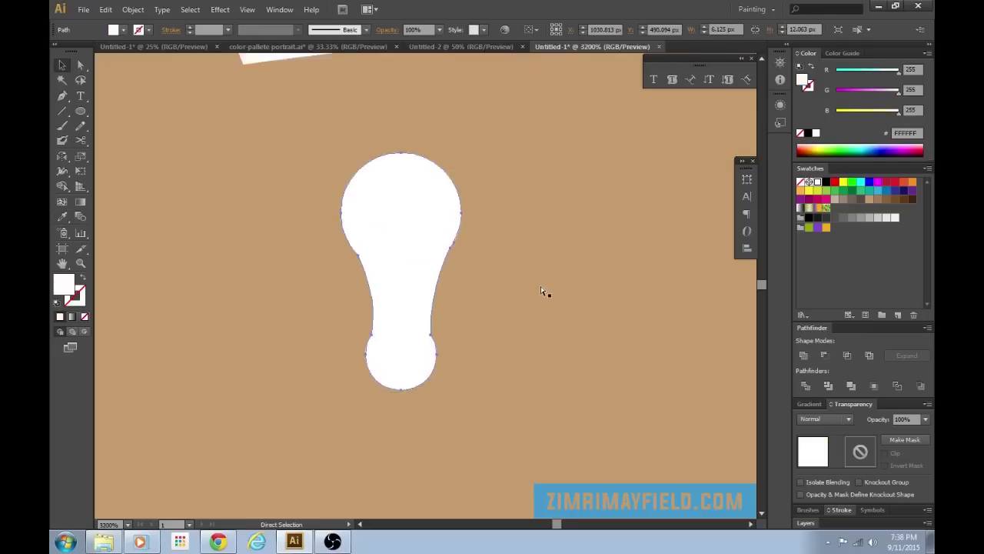
key(ctrl+plus)
key(v)
drag(386, 362, 344, 255)
scroll(417, 388, up, 3)
click(490, 346)
click(449, 315)
scroll(449, 316, down, 8)
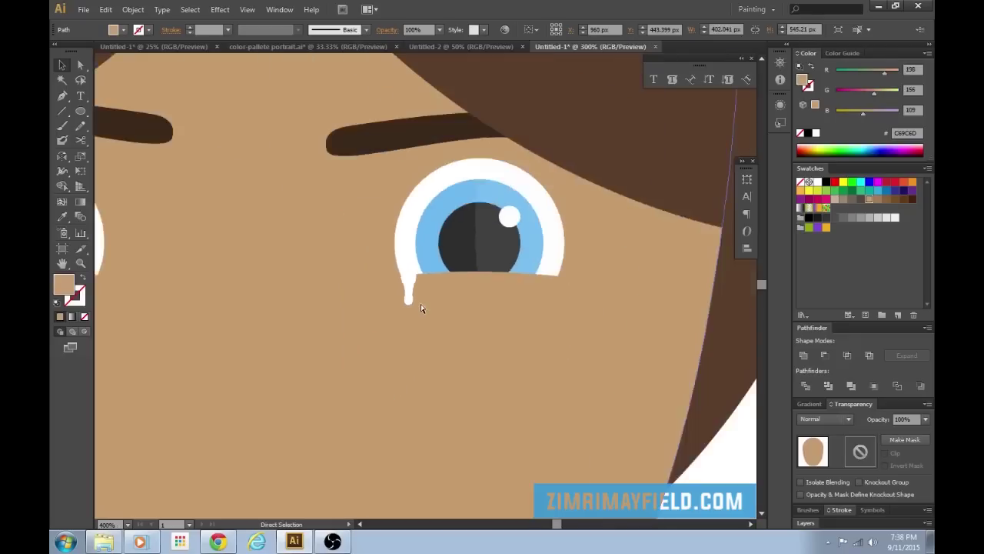
Shift the teardrop slightly toward the iris along the eye's lower edge and check it against the face
key(ctrl+plus)
drag(384, 282, 393, 278)
click(558, 400)
key(ctrl+minus)
key(ctrl+minus)
key(ctrl+minus)
key(ctrl+minus)
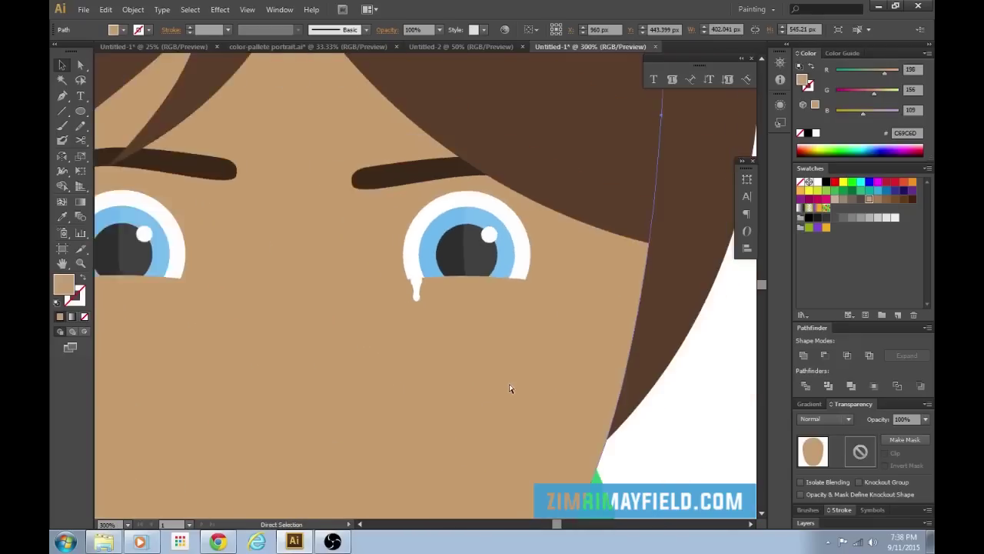
Duplicate the tear from the right-hand eye twice onto the inner corner of the left-hand eye as overlapping drips
key(ctrl+plus)
key(ctrl+plus)
key(ctrl+plus)
drag(298, 364, 494, 366)
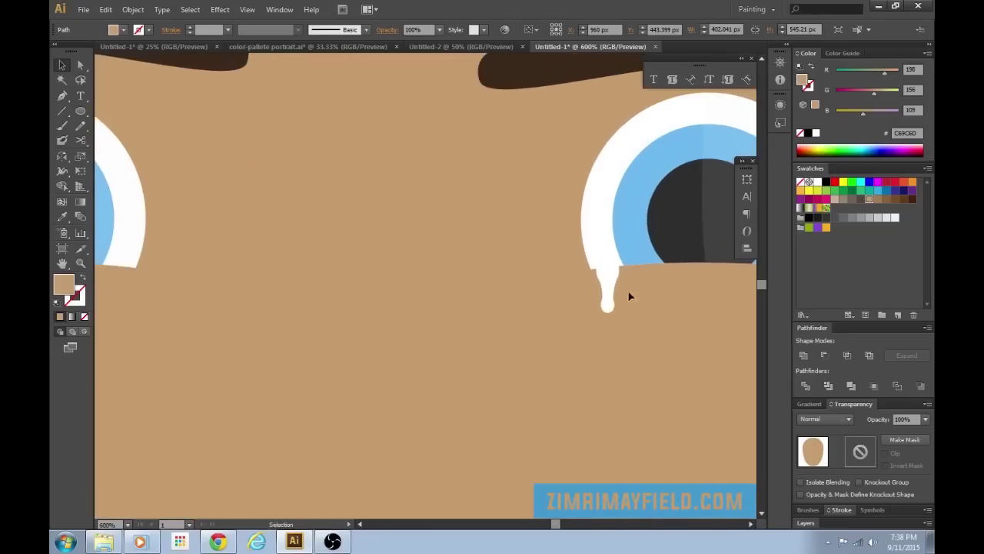
drag(366, 379, 476, 361)
drag(716, 273, 231, 264)
drag(179, 361, 551, 440)
key(ctrl+plus)
key(ctrl+plus)
key(ctrl+plus)
key(ctrl+plus)
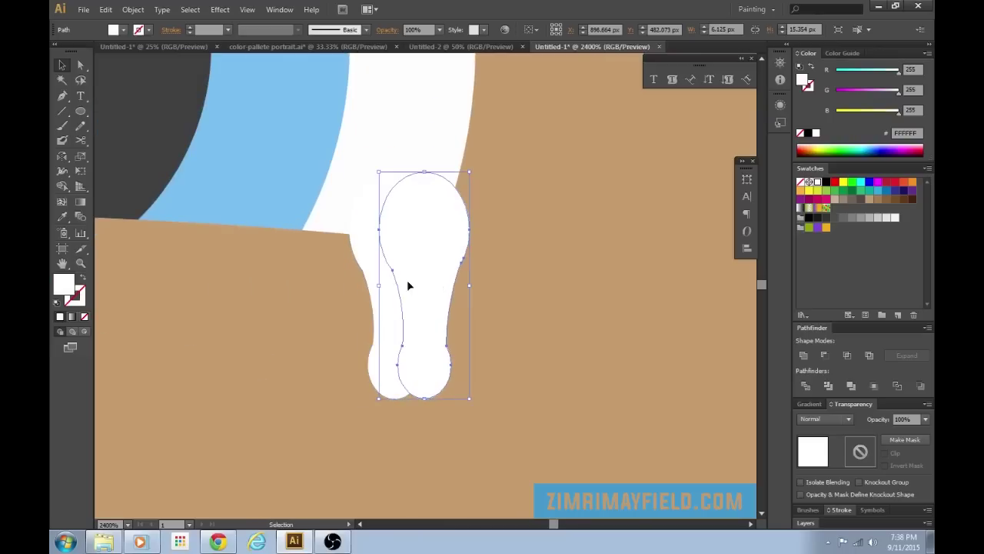
Offset the second tear copy up and toward the pupil so the left-hand eye has a long and a short drip
drag(440, 243, 343, 225)
drag(331, 309, 358, 273)
click(647, 414)
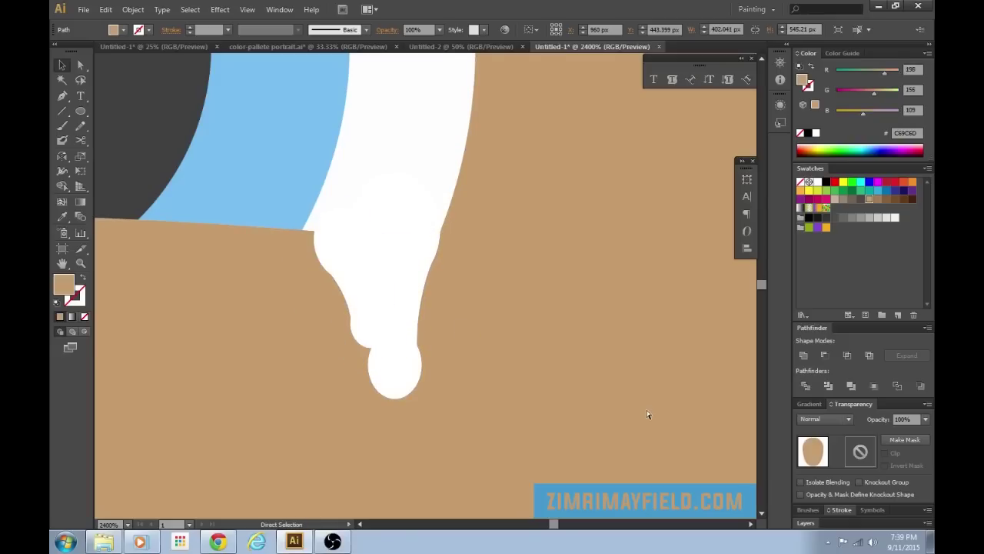
View the whole portrait to judge the doubled tear against the rest of the face
key(ctrl+minus)
key(ctrl+minus)
key(ctrl+minus)
key(ctrl+minus)
key(ctrl+minus)
key(ctrl+minus)
key(ctrl+minus)
key(ctrl+minus)
key(ctrl+minus)
key(ctrl+minus)
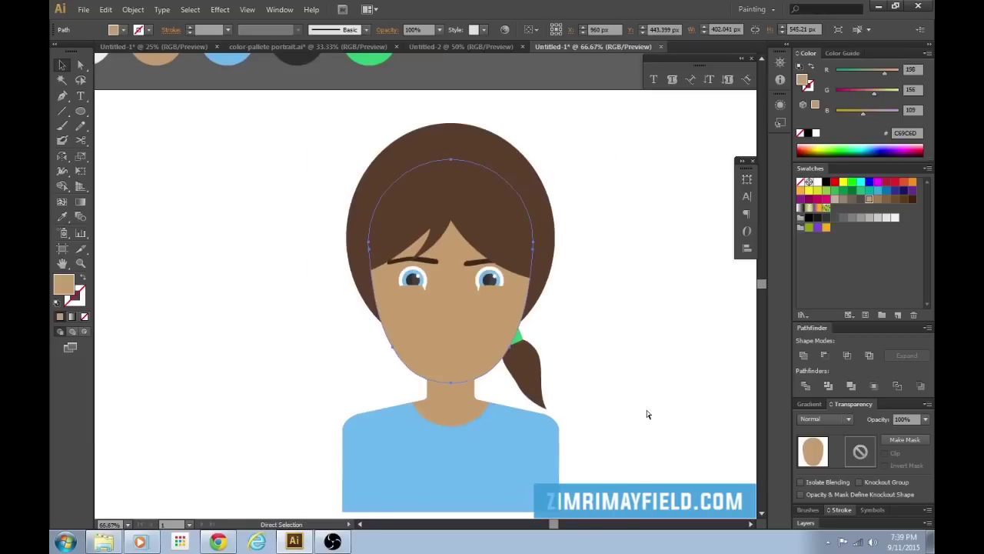
Enlarge the longer tear at the left-hand eye's inner corner and realign the overlapping drips
key(ctrl+plus)
key(ctrl+plus)
key(ctrl+plus)
key(ctrl+plus)
key(ctrl+plus)
key(ctrl+plus)
key(ctrl+plus)
key(ctrl+plus)
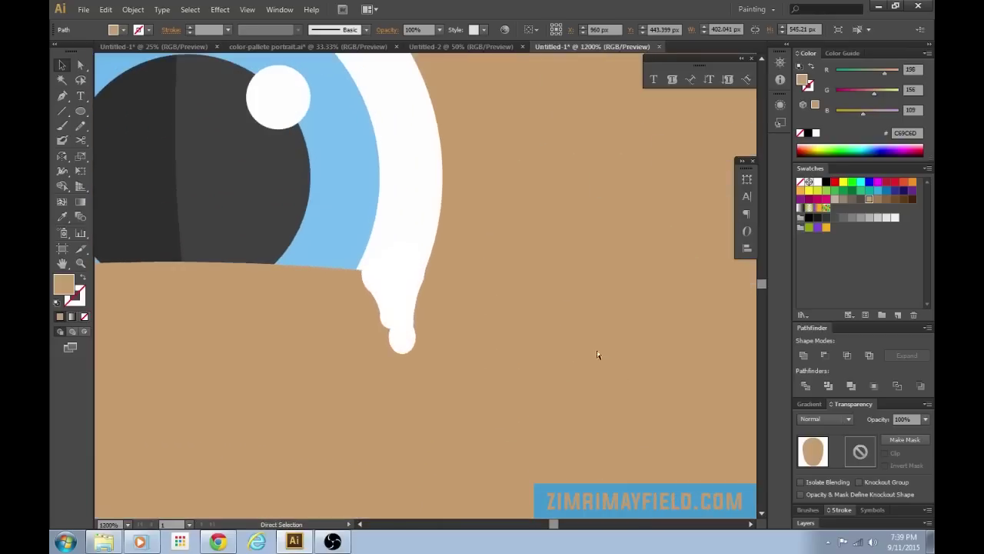
drag(496, 369, 526, 347)
click(431, 314)
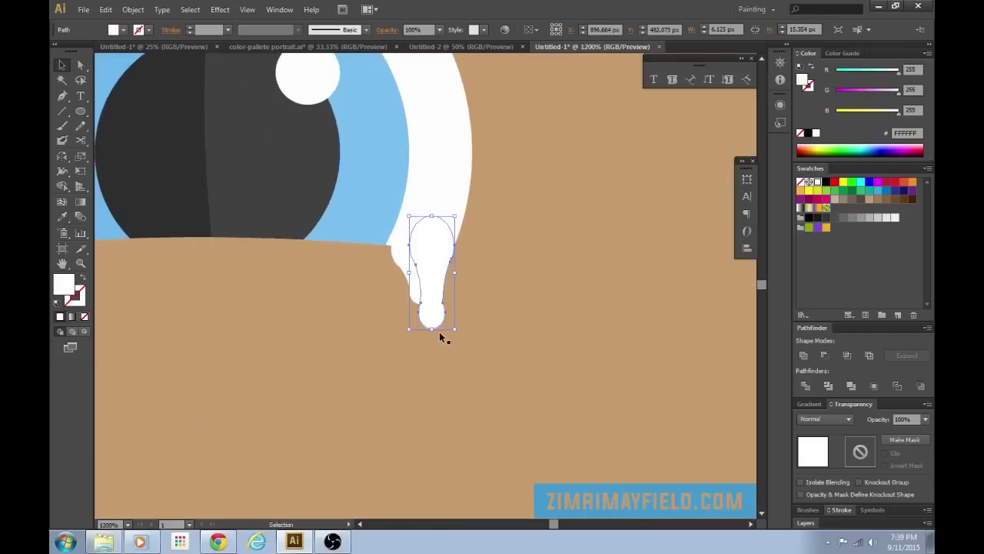
drag(454, 330, 433, 317)
drag(408, 258, 424, 237)
drag(407, 275, 406, 275)
click(379, 270)
click(402, 263)
click(560, 344)
Enlarge the tear at the right-hand eye's inner corner to about 8.6 by 17.8 px
key(ctrl+minus)
key(ctrl+minus)
key(ctrl+minus)
key(ctrl+minus)
key(ctrl+minus)
key(ctrl+minus)
key(ctrl+plus)
key(ctrl+plus)
key(ctrl+plus)
key(ctrl+plus)
key(ctrl+plus)
key(ctrl+plus)
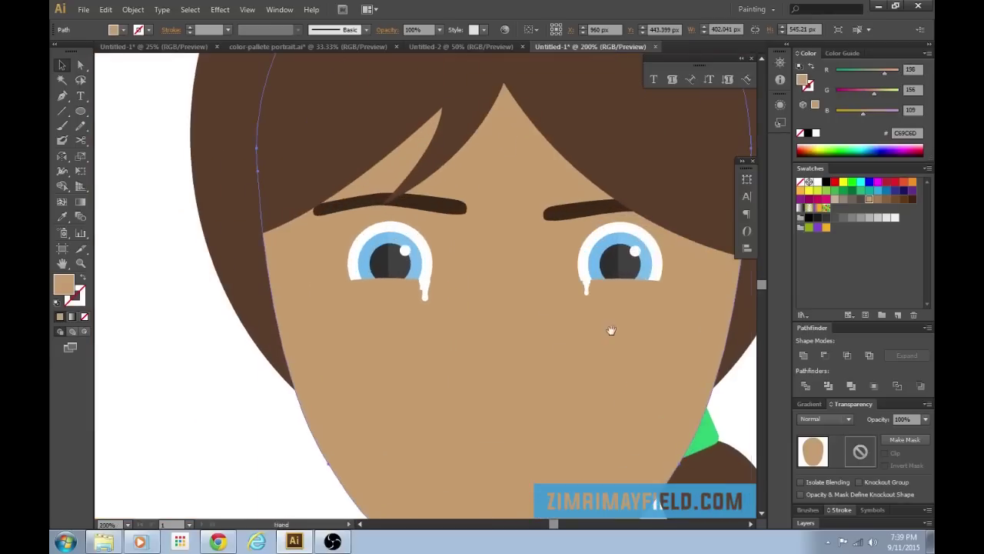
drag(309, 384, 344, 380)
drag(301, 316, 295, 316)
drag(312, 378, 330, 398)
drag(293, 347, 289, 350)
click(393, 398)
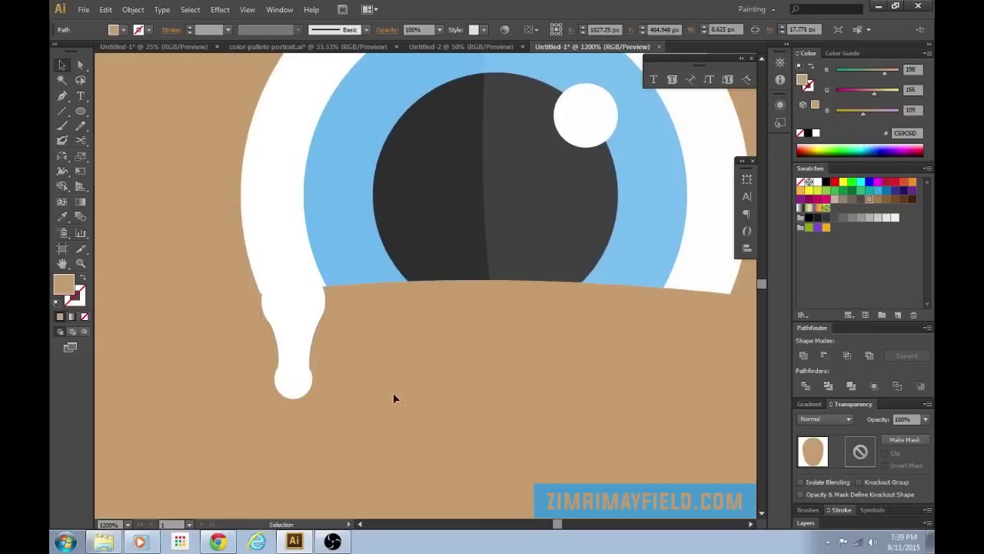
Examine the size of both tears on the full portrait and up close
key(ctrl+minus)
key(ctrl+minus)
key(ctrl+minus)
key(ctrl+minus)
key(ctrl+minus)
key(ctrl+minus)
key(ctrl+minus)
key(ctrl+minus)
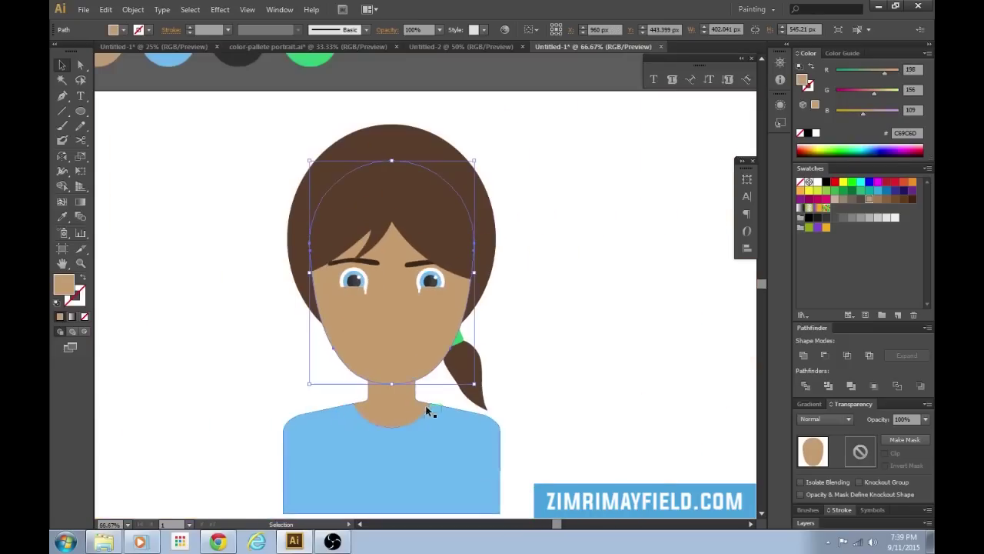
click(579, 395)
key(space)
scroll(345, 290, up, 7)
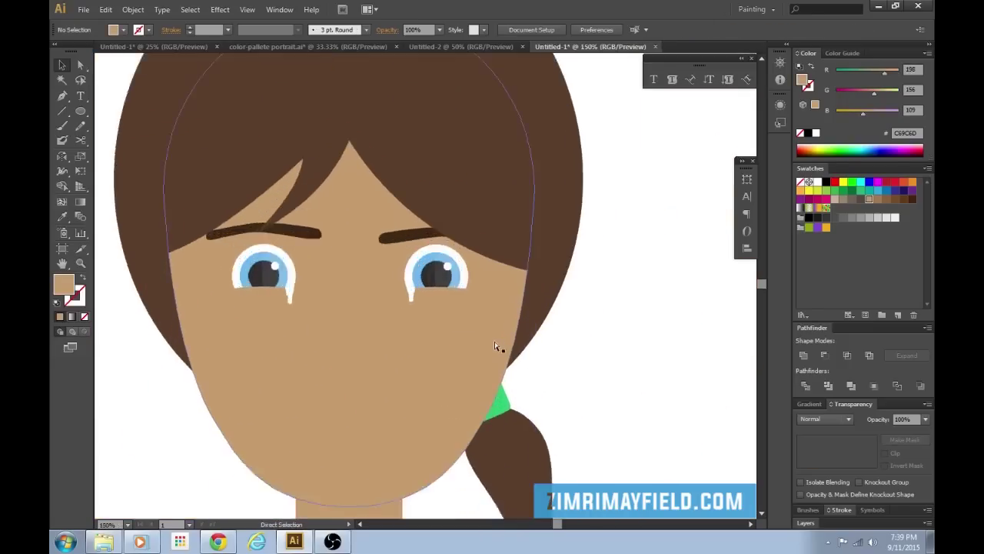
Shorten the right-hand eye's tear to about 17 px high and shift it slightly toward the pupil
drag(343, 324, 352, 322)
click(556, 411)
key(ctrl+minus)
key(ctrl+minus)
key(ctrl+minus)
key(ctrl+minus)
key(ctrl+minus)
key(ctrl+minus)
scroll(453, 308, up, 5)
drag(370, 318, 377, 285)
click(493, 382)
click(377, 285)
click(451, 387)
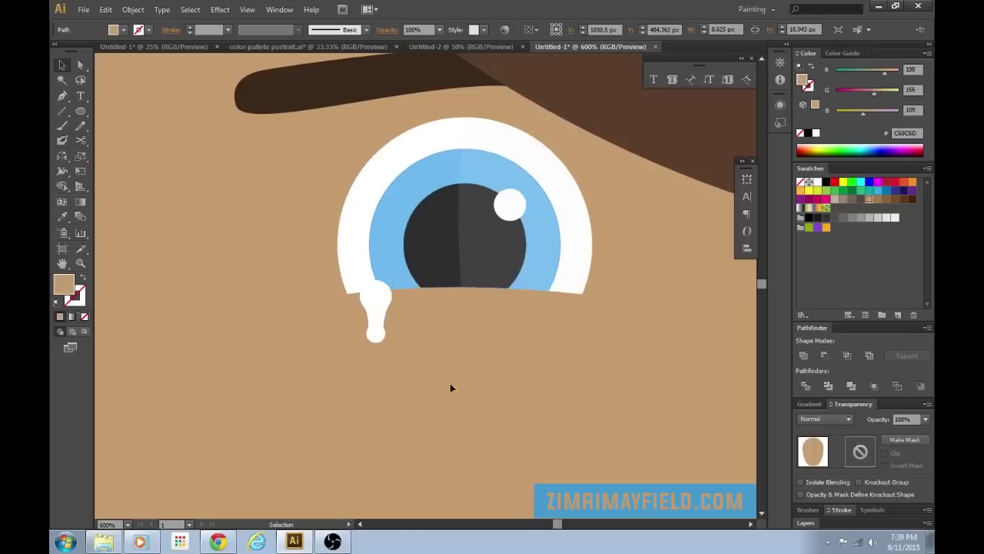
Scale up the right-hand eye's tear and reposition it over the inner end of the lower lid
scroll(450, 383, down, 5)
scroll(450, 333, up, 6)
click(368, 330)
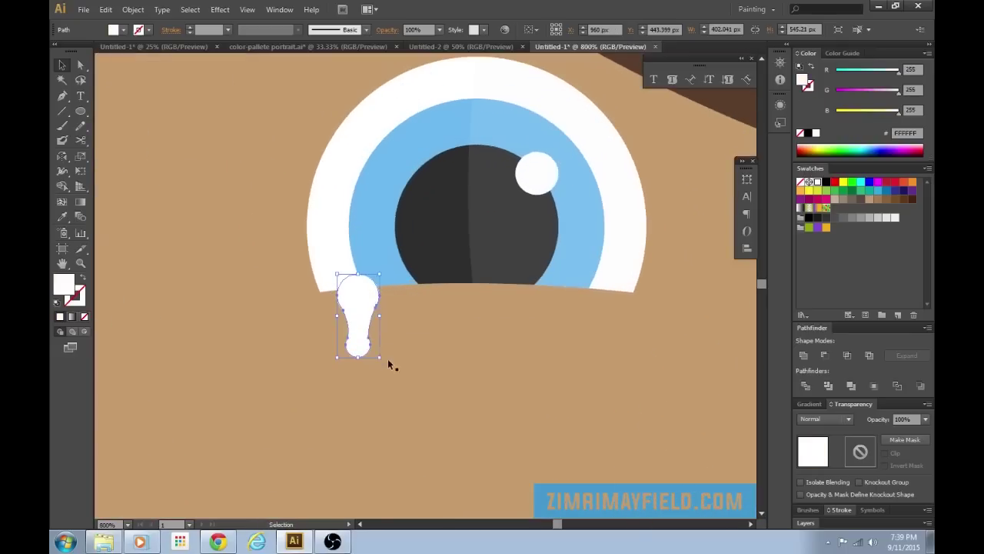
drag(380, 358, 402, 378)
drag(368, 328, 339, 300)
click(410, 376)
click(453, 446)
key(ctrl+minus)
key(ctrl+minus)
key(ctrl+minus)
key(ctrl+minus)
key(ctrl+minus)
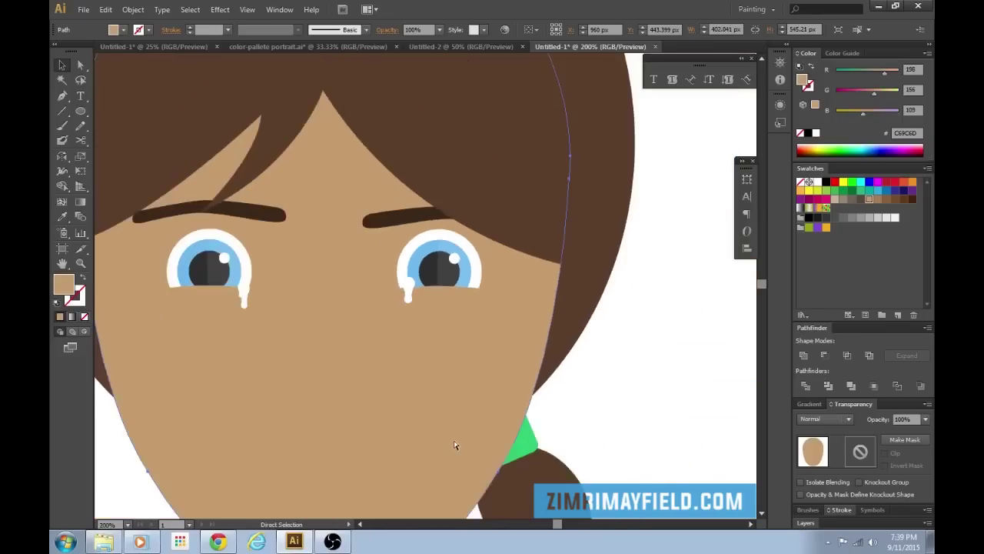
Nudge the right-hand eye's tear slightly down and toward the inner corner
key(ctrl+equal)
key(ctrl+equal)
key(ctrl+equal)
key(ctrl+equal)
mouse_move(374, 312)
mouse_down()
mouse_move(358, 323)
mouse_move(369, 330)
mouse_up()
click(478, 450)
key(ctrl+minus)
key(ctrl+minus)
key(ctrl+minus)
key(ctrl+minus)
key(ctrl+minus)
key(ctrl+minus)
key(ctrl+minus)
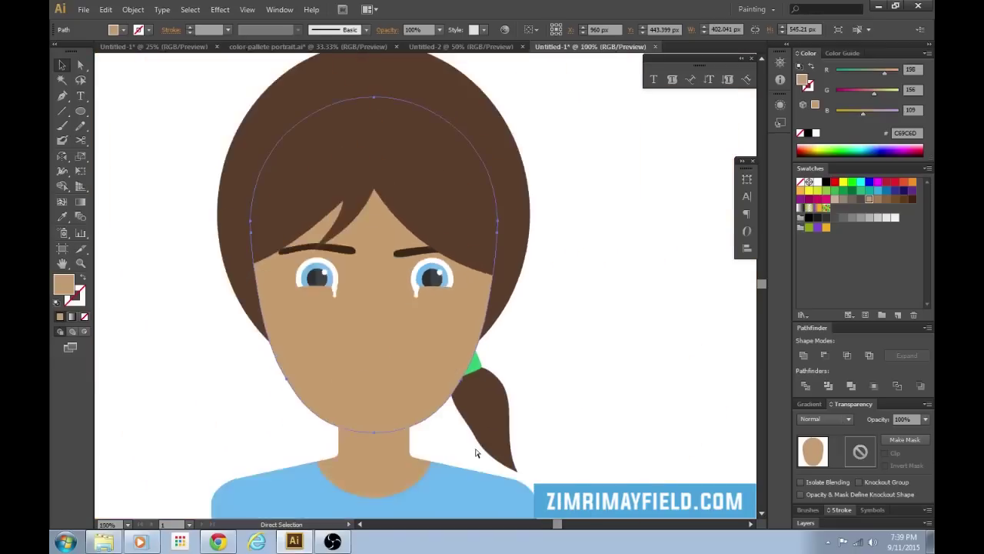
Move the right-hand eye's tear to that eye's outer corner and make it narrower
key(ctrl+equal)
key(ctrl+equal)
key(ctrl+equal)
key(ctrl+equal)
key(ctrl+equal)
key(ctrl+equal)
key(ctrl+equal)
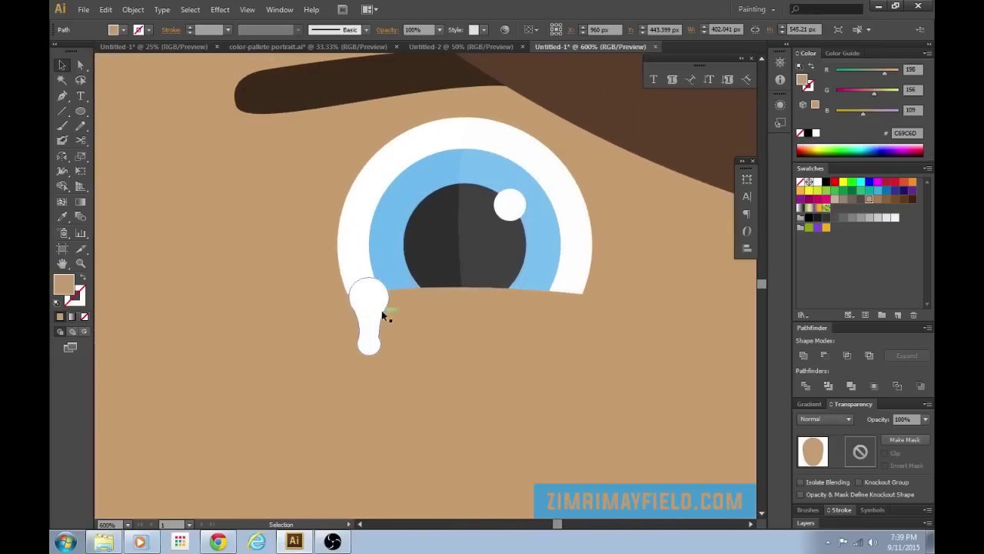
drag(382, 312, 590, 315)
key(ctrl+equal)
key(ctrl+equal)
key(ctrl+equal)
drag(466, 375, 425, 377)
drag(384, 352, 435, 352)
click(550, 389)
Inspect the tears at both eyes, comparing the full portrait with close-up views
key(ctrl+minus)
key(ctrl+minus)
key(ctrl+minus)
key(ctrl+minus)
key(ctrl+minus)
key(ctrl+minus)
key(ctrl+minus)
key(ctrl+minus)
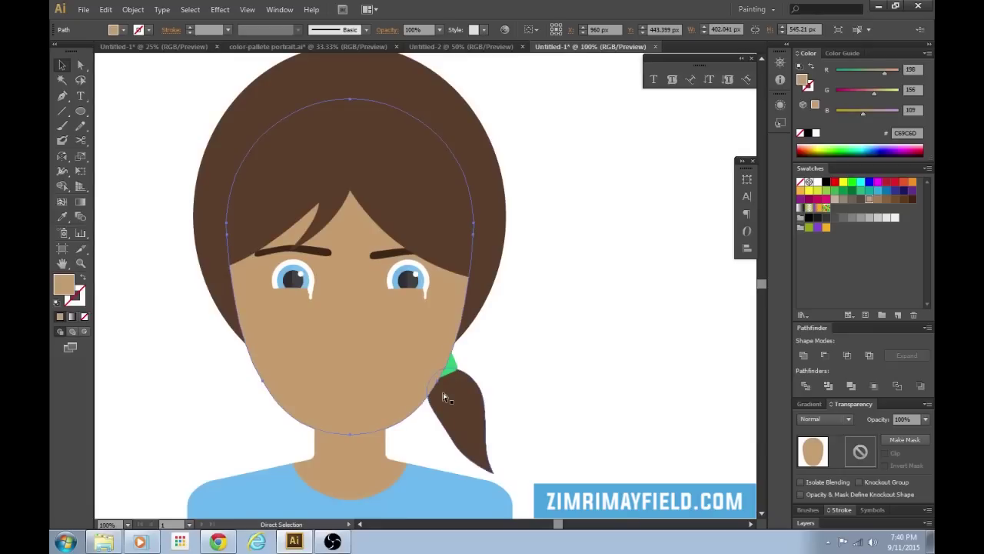
key(v)
key(ctrl+minus)
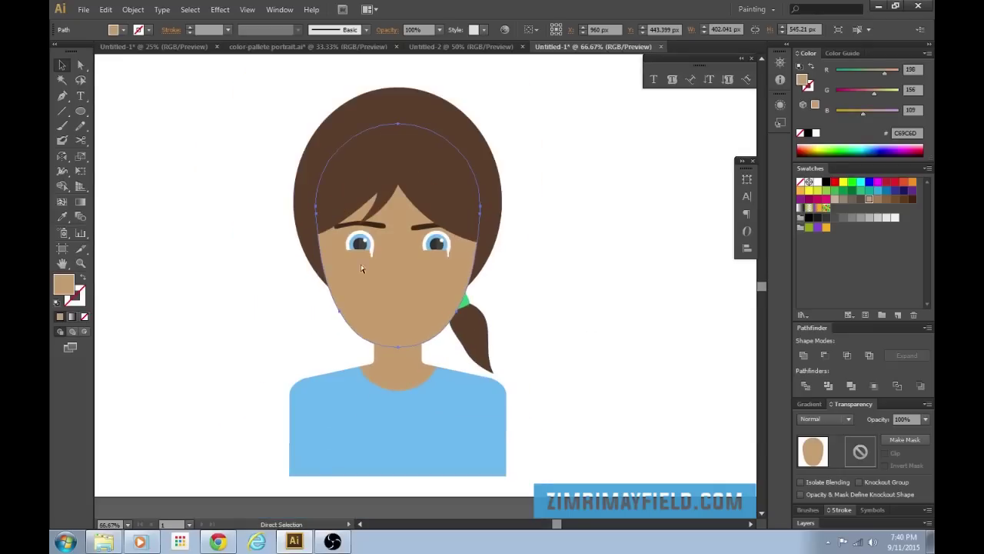
drag(518, 297, 510, 329)
click(559, 324)
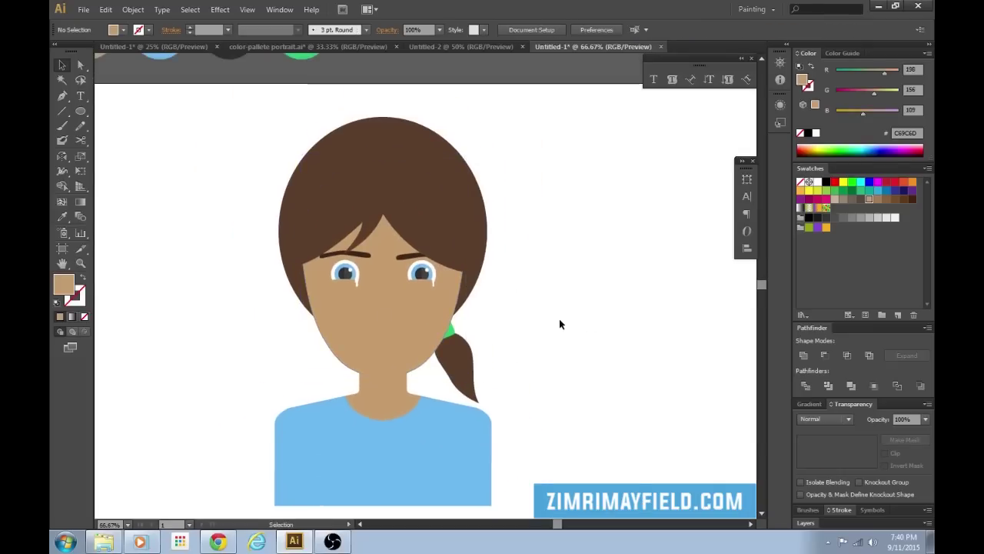
key(a)
key(ctrl+plus)
key(ctrl+plus)
key(ctrl+plus)
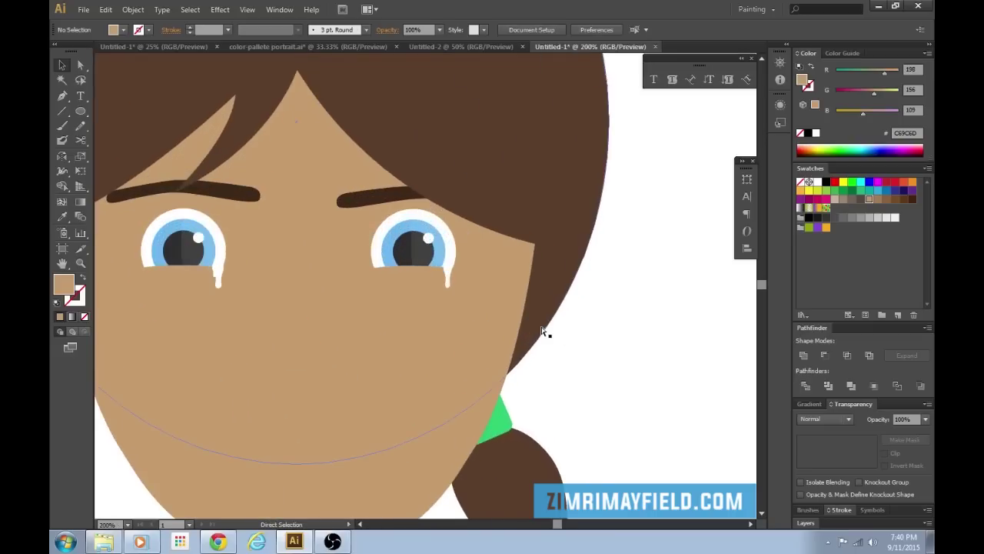
key(ctrl+minus)
key(ctrl+minus)
key(ctrl+minus)
key(ctrl+plus)
key(ctrl+plus)
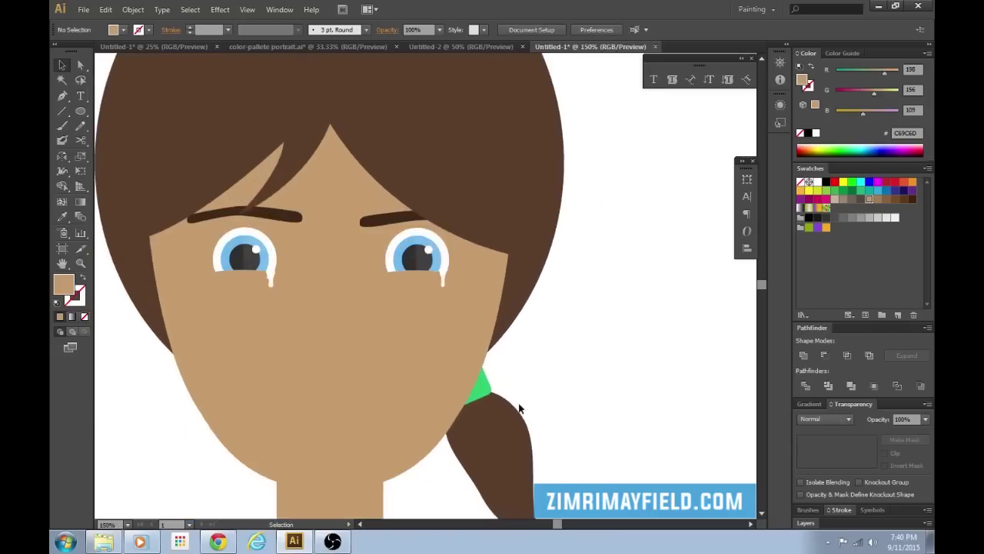
Duplicate the face and neck shapes in place
scroll(580, 284, down, 3)
key(ctrl+plus)
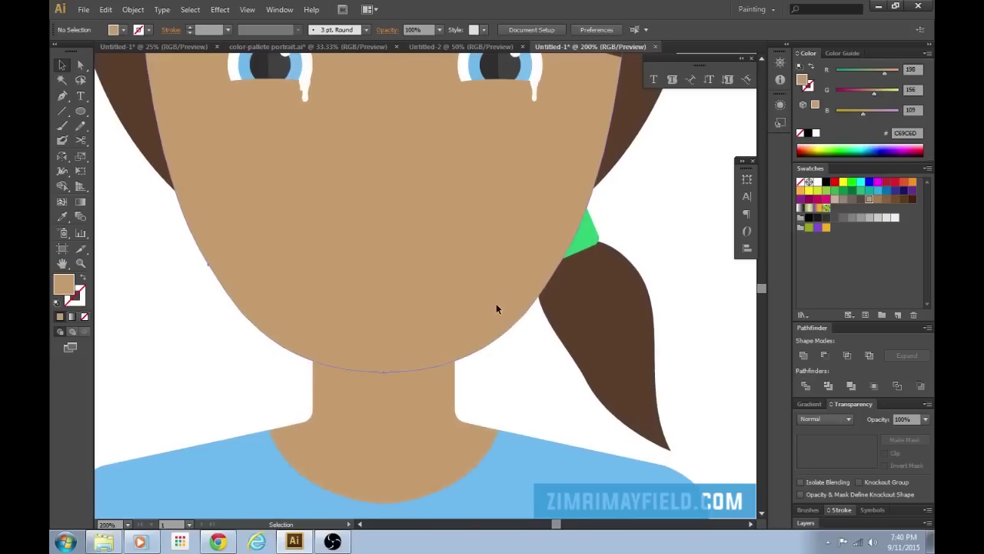
click(496, 308)
key(ctrl+c)
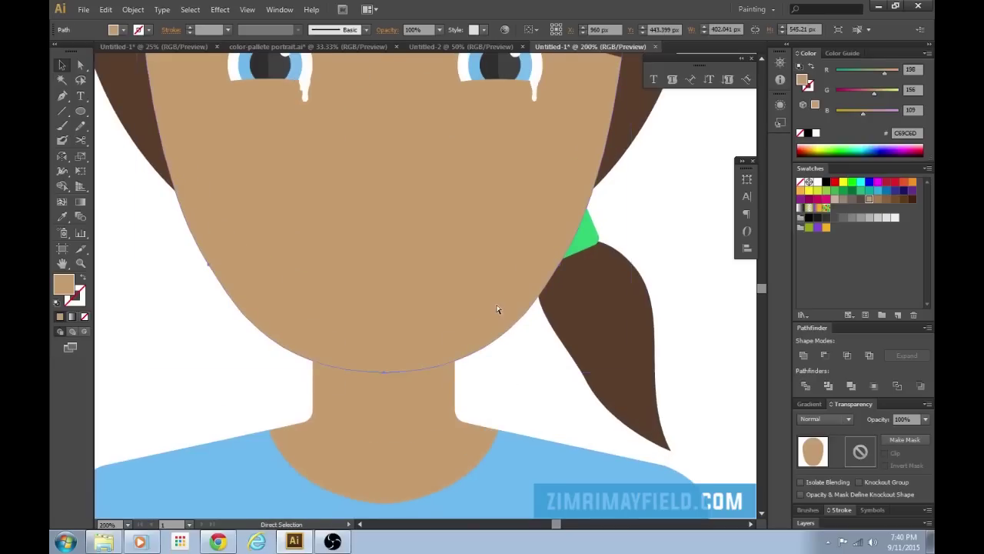
click(534, 328)
click(449, 366)
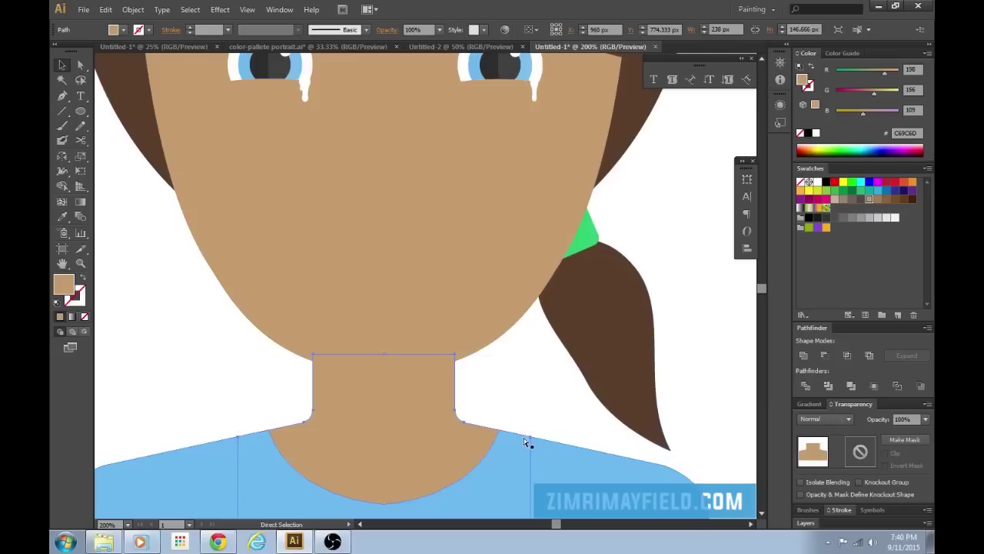
click(679, 366)
click(394, 435)
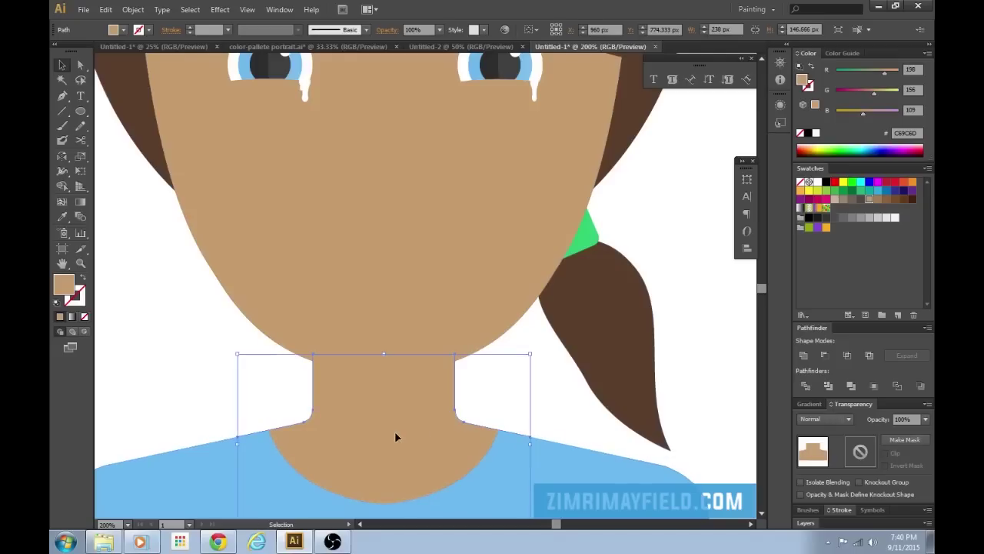
Intersect the duplicated face and neck shapes and move the resulting sliver about 7.5 px down the neck
click(485, 307)
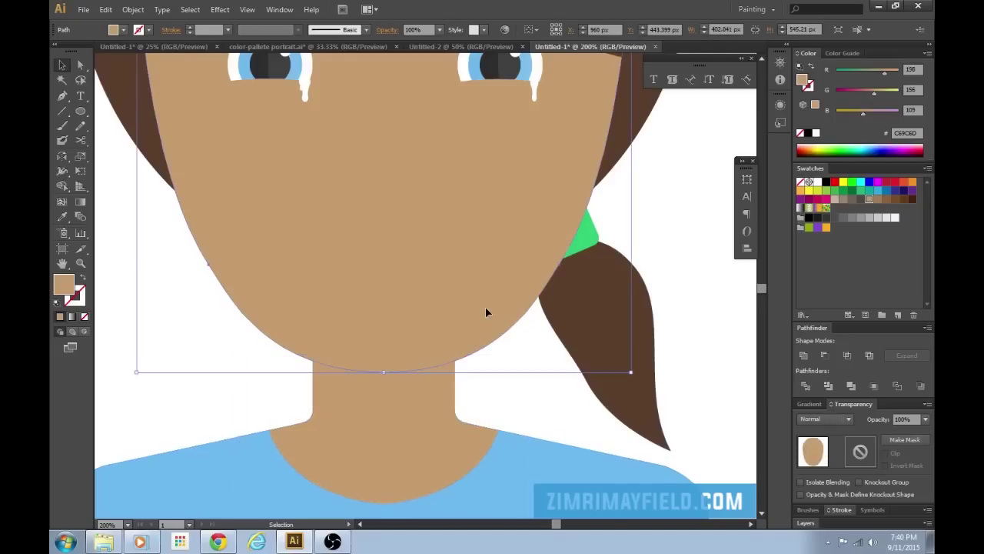
shift+click(450, 438)
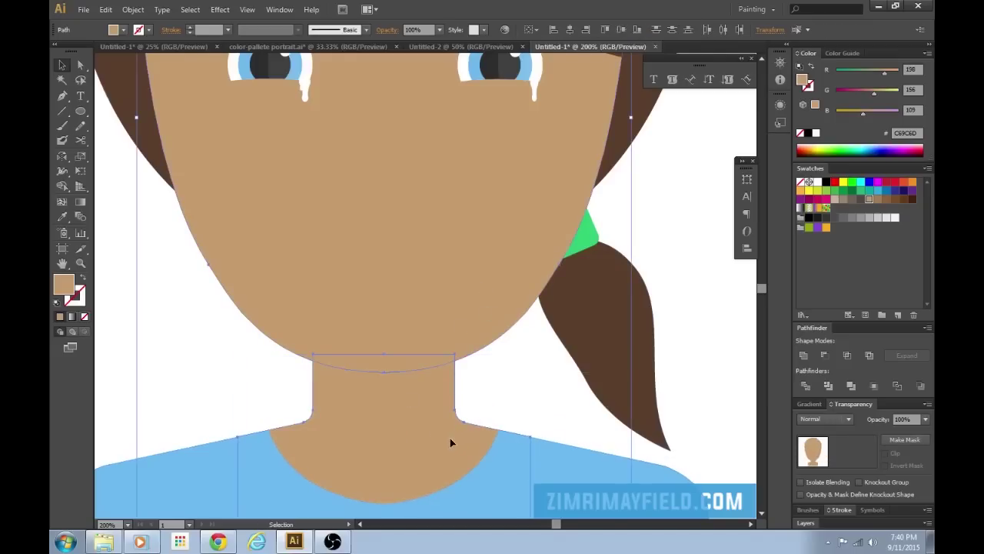
click(847, 355)
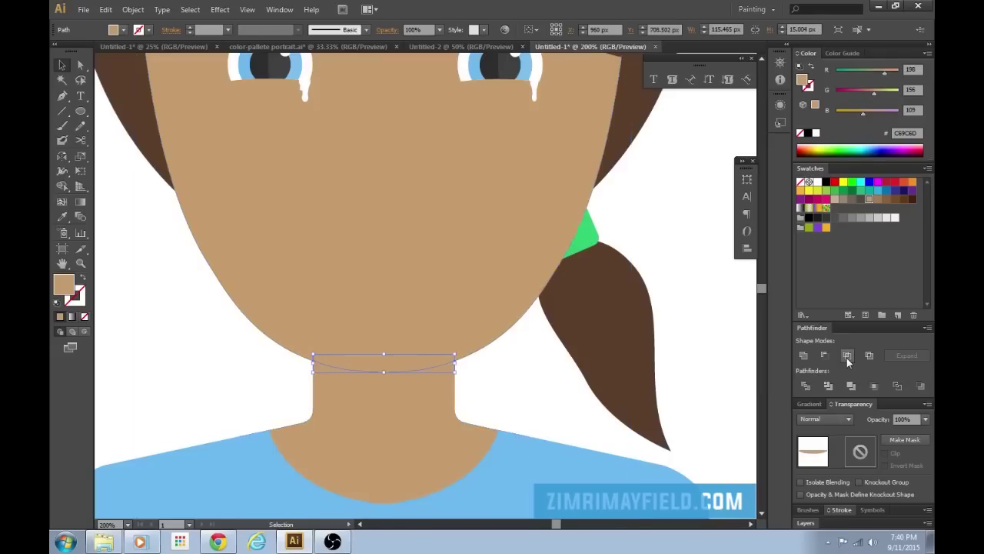
drag(410, 364, 410, 374)
click(545, 407)
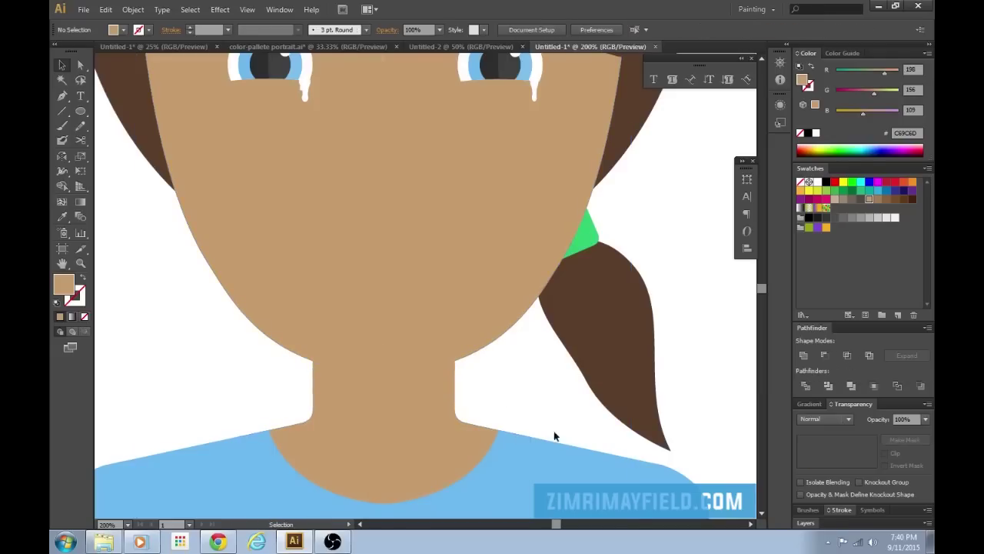
Fill the sliver under the chin with black and set its opacity to 10%
click(423, 376)
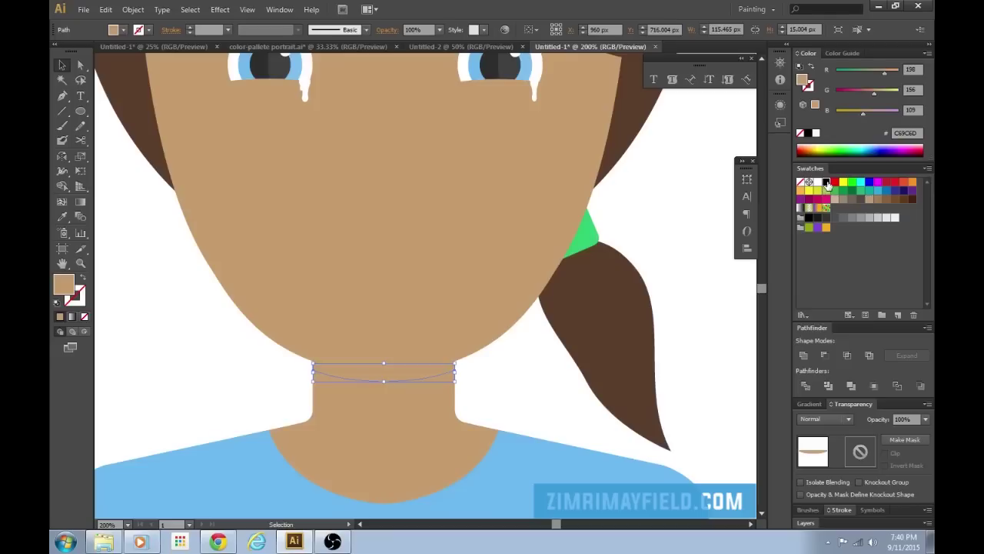
click(827, 183)
click(925, 419)
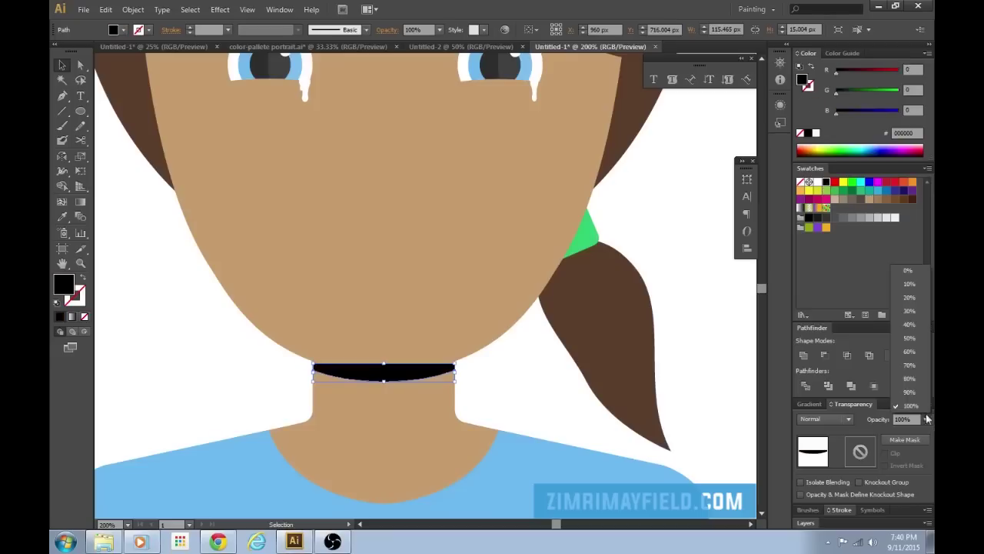
click(918, 298)
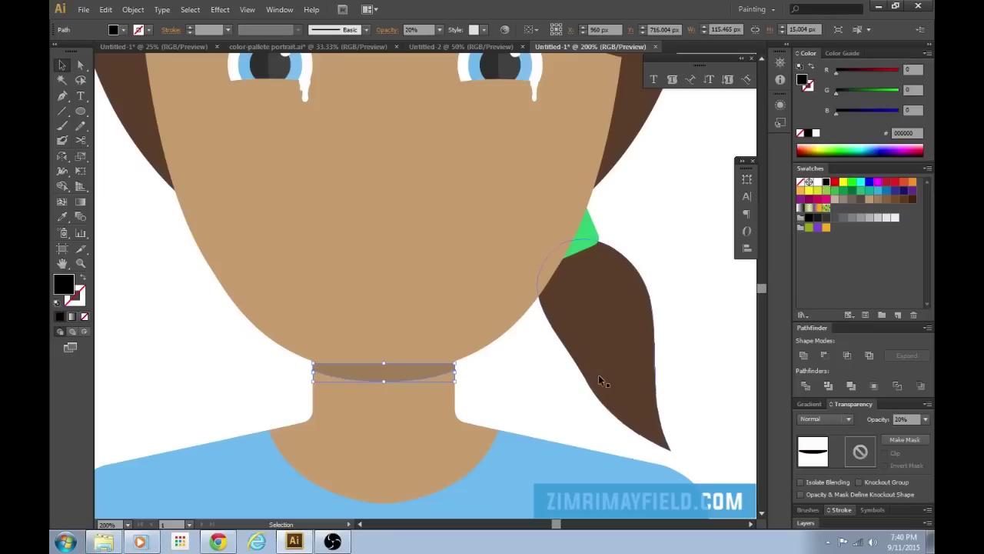
click(926, 419)
click(918, 288)
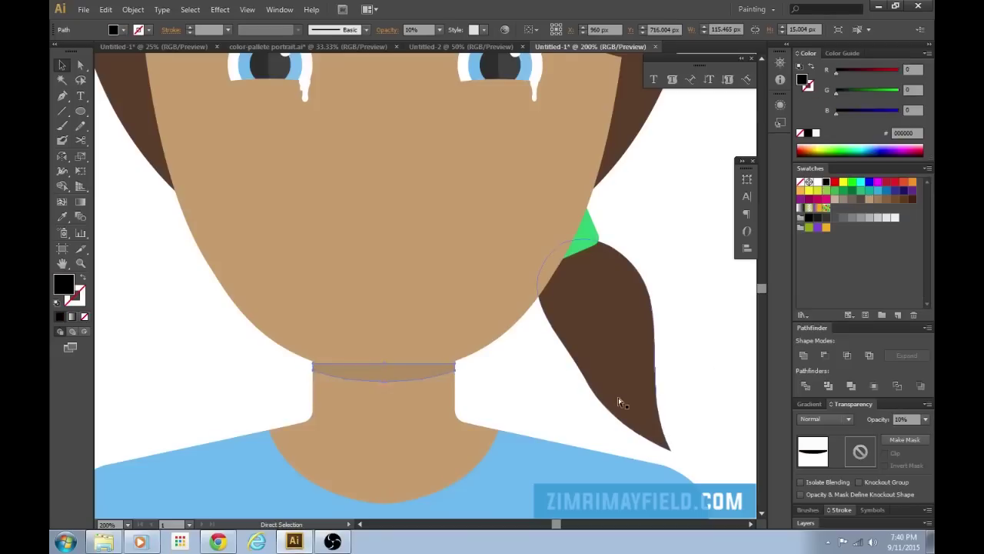
Move the black chin shadow up about 2 px against the lower edge of the face
key(ctrl+plus)
key(ctrl+plus)
key(ctrl+plus)
drag(569, 424, 630, 254)
drag(442, 382, 442, 373)
click(736, 460)
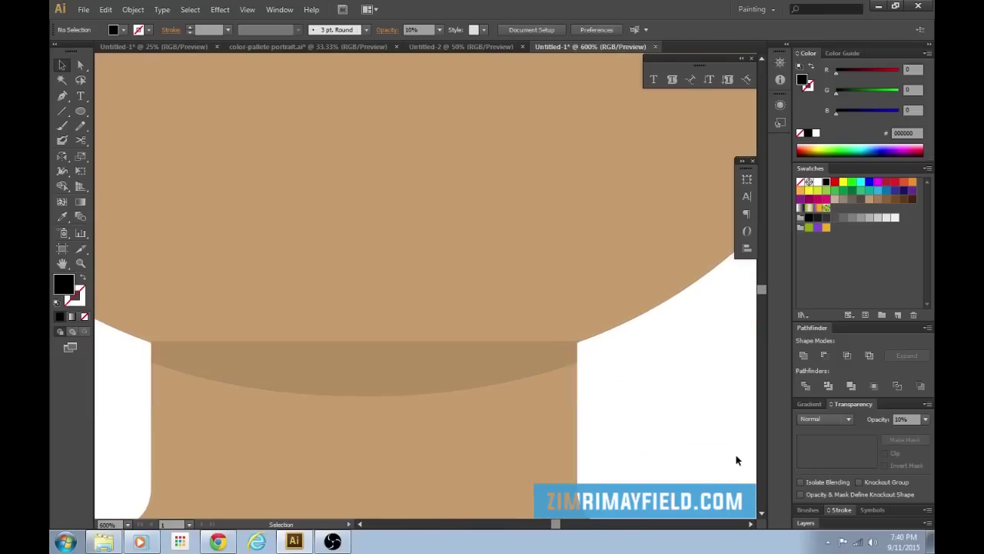
Rearrange the stacking order so the chin shadow lies behind the face and in front of the neck
key(ctrl+minus)
key(ctrl+minus)
key(ctrl+minus)
key(ctrl+minus)
key(ctrl+plus)
click(438, 317)
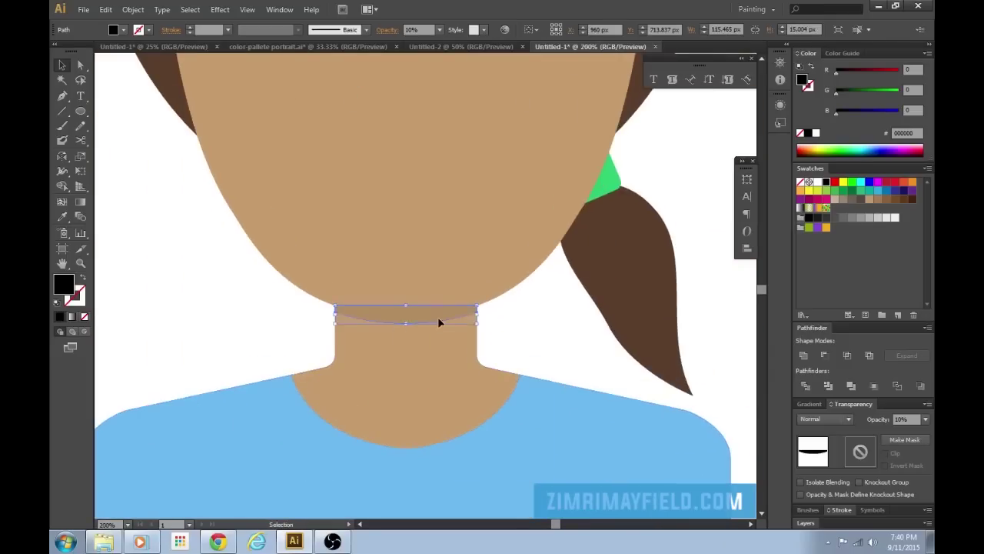
click(454, 396)
key(ctrl+bracketleft)
click(571, 363)
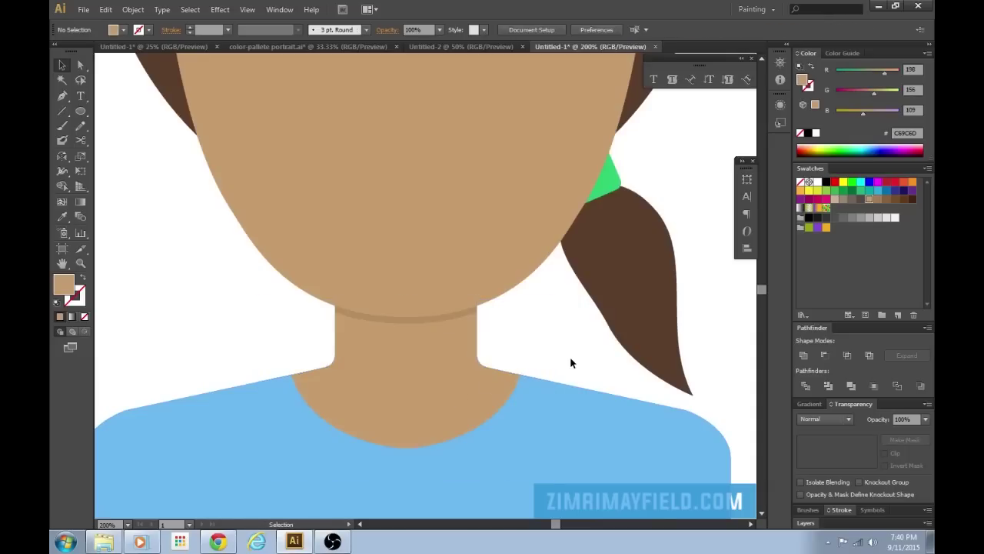
Move the chin shadow down about 2 px and raise both of its upper corner points about 6 px behind the face
key(ctrl+equal)
key(ctrl+equal)
key(ctrl+equal)
drag(404, 391, 406, 397)
key(a)
drag(581, 352, 579, 328)
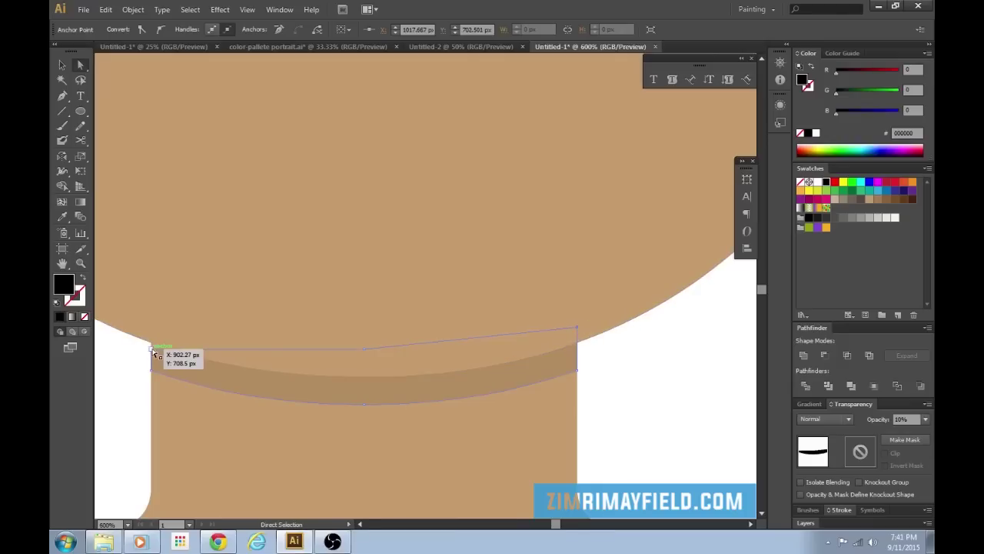
drag(151, 352, 154, 331)
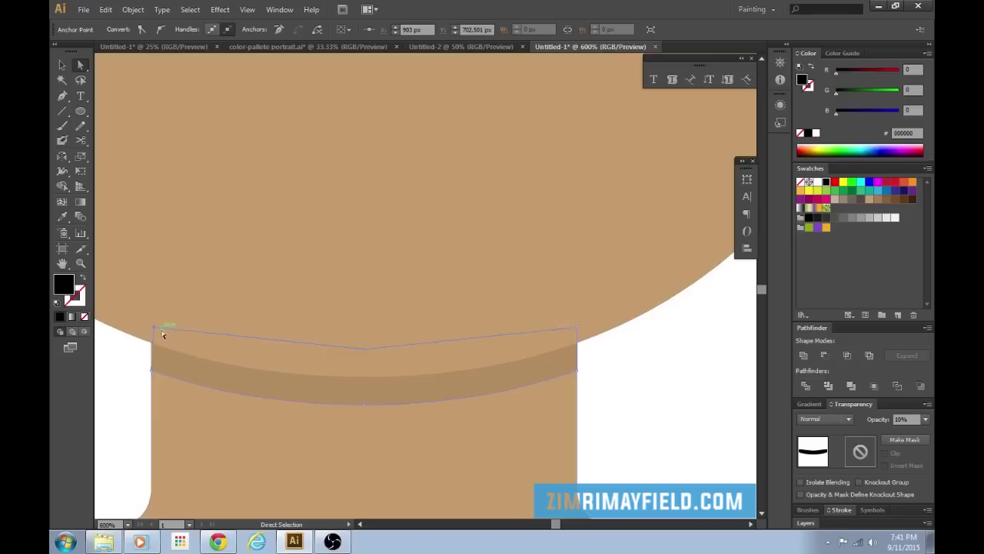
click(596, 435)
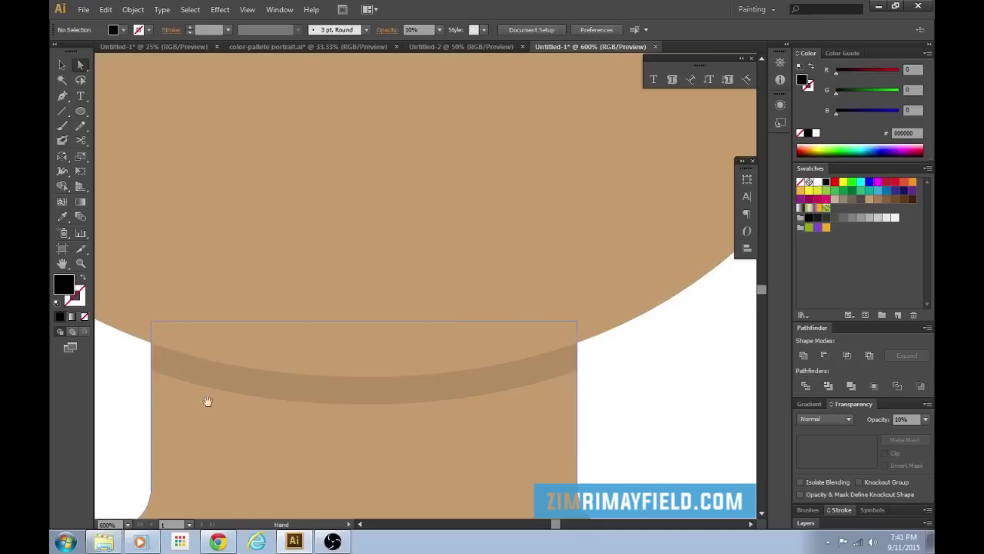
Align the shadow's upper-left corner point with the left edge of the neck
drag(208, 402, 425, 370)
key(ctrl+equal)
key(ctrl+equal)
key(ctrl+equal)
click(312, 412)
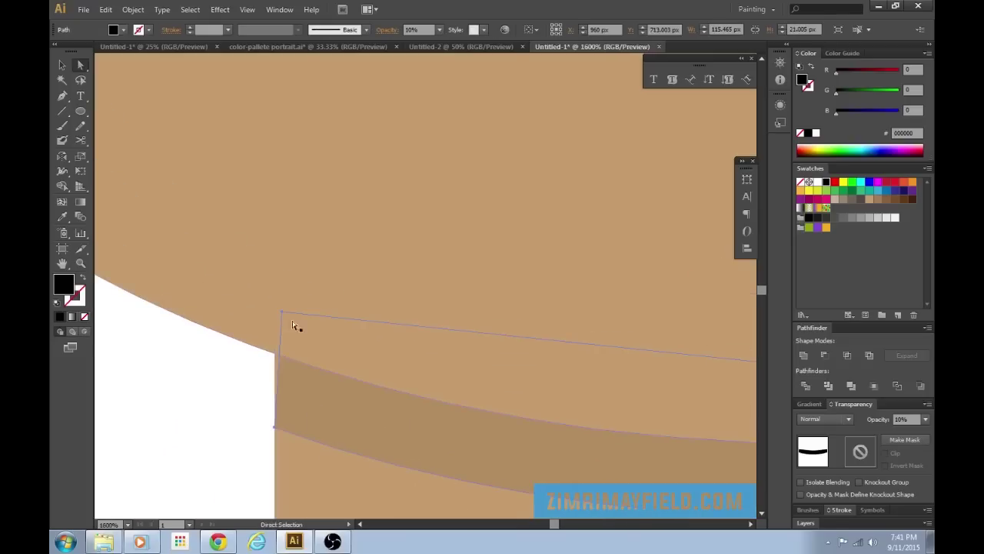
drag(281, 309, 274, 309)
key(ctrl+minus)
key(ctrl+minus)
key(ctrl+minus)
key(ctrl+minus)
key(ctrl+minus)
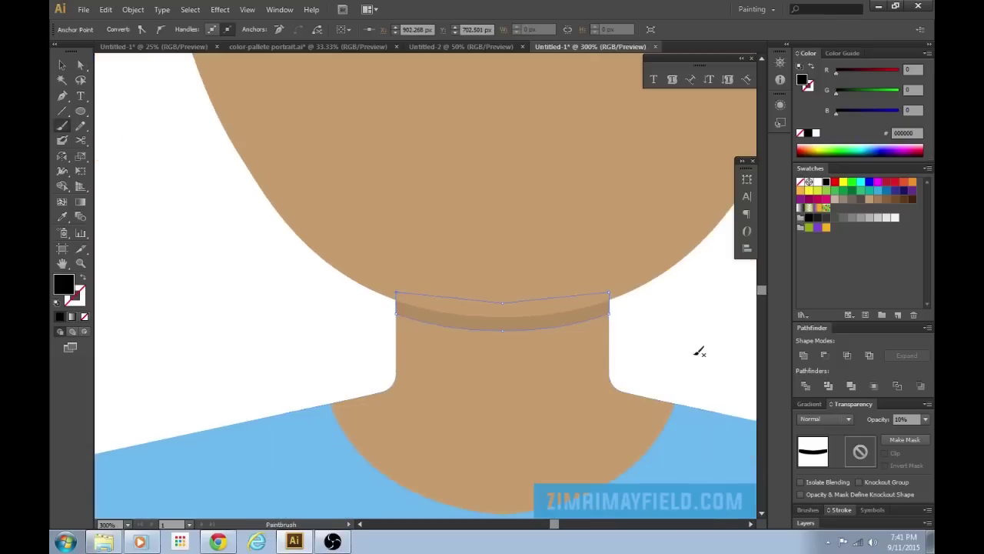
click(702, 335)
key(ctrl+minus)
key(ctrl+minus)
key(ctrl+minus)
key(ctrl+plus)
key(v)
click(520, 310)
click(677, 363)
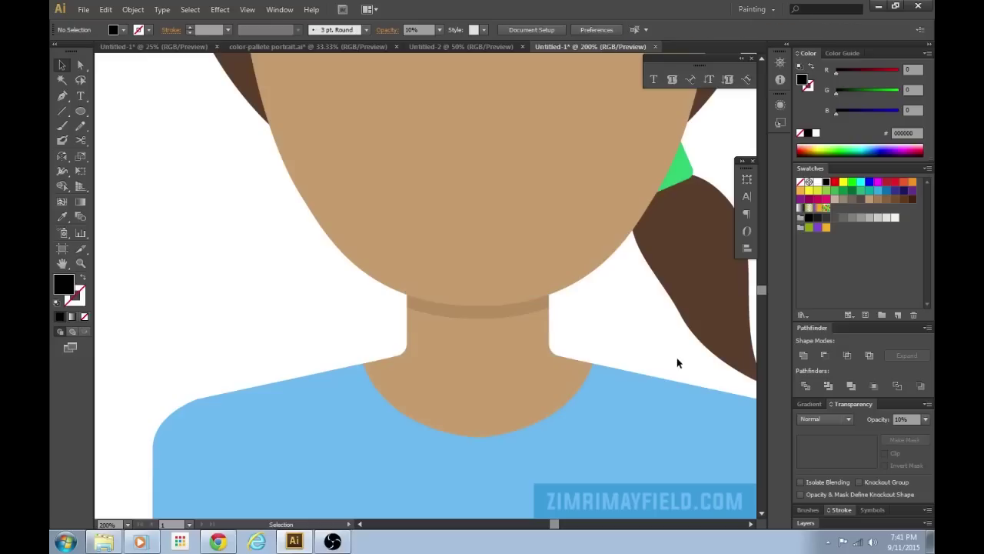
Widen the blue shirt slightly and equally on both sides
key(ctrl+minus)
key(ctrl+minus)
key(ctrl+minus)
key(ctrl+minus)
drag(604, 301, 577, 307)
click(479, 377)
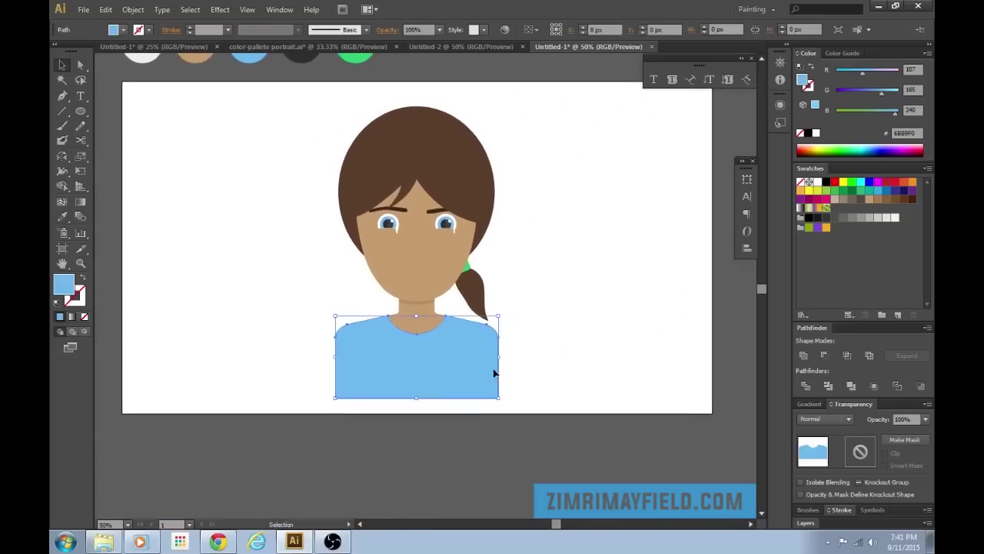
drag(499, 357, 507, 358)
click(696, 371)
Examine the widened shirt and chin shadow, comparing the full portrait with close-up views
key(ctrl+minus)
key(ctrl+minus)
key(ctrl+plus)
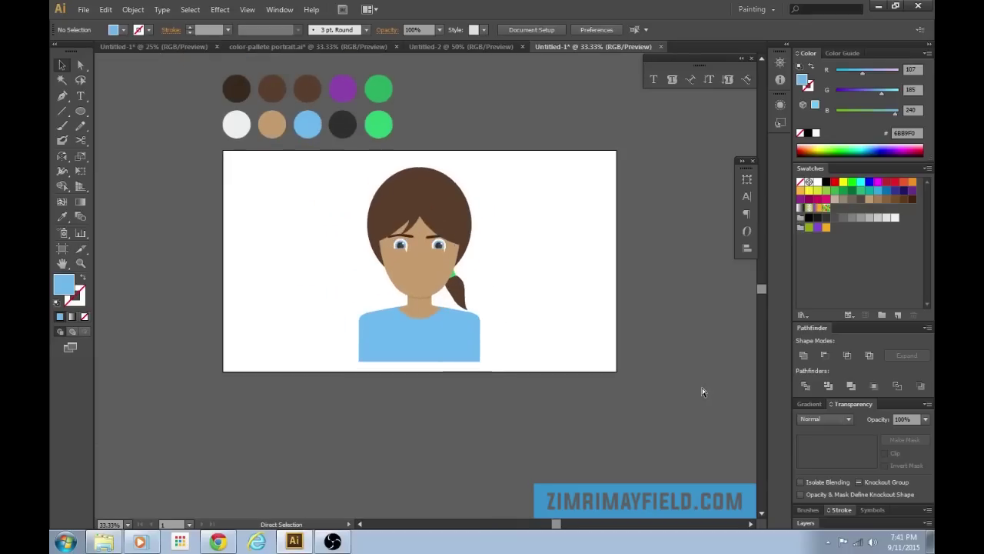
key(ctrl+plus)
key(ctrl+plus)
key(ctrl+plus)
key(ctrl+plus)
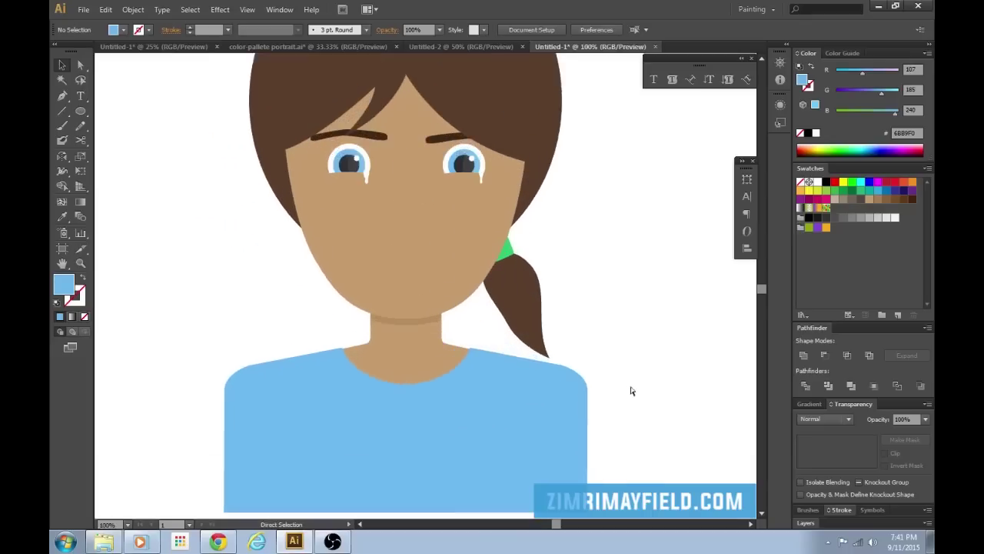
key(ctrl+minus)
key(ctrl+minus)
key(ctrl+minus)
key(ctrl+plus)
key(ctrl+plus)
key(ctrl+plus)
key(ctrl+plus)
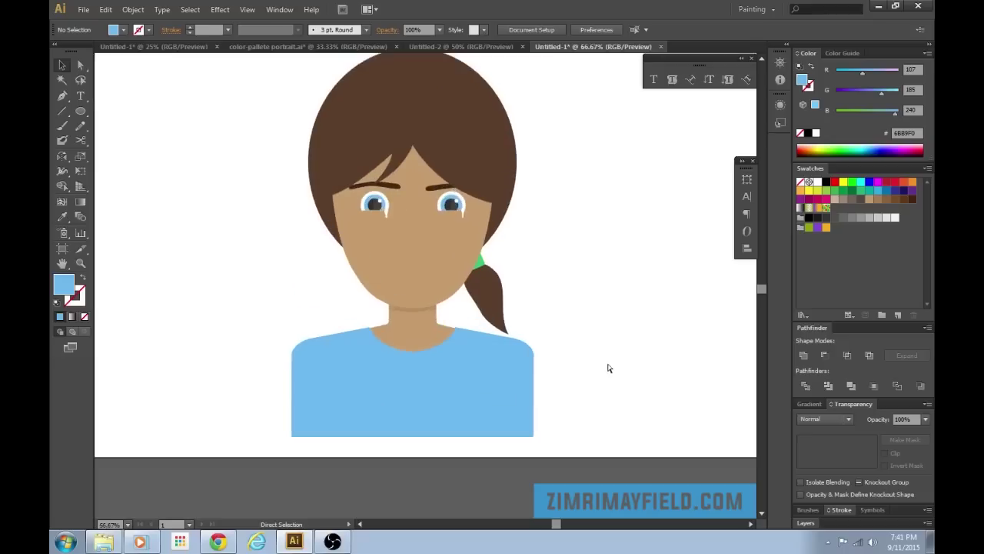
Draw a slightly curved mouth line about 121 px wide on the lower face with the Pen tool, using a stroke without fill
drag(559, 386, 569, 439)
key(p)
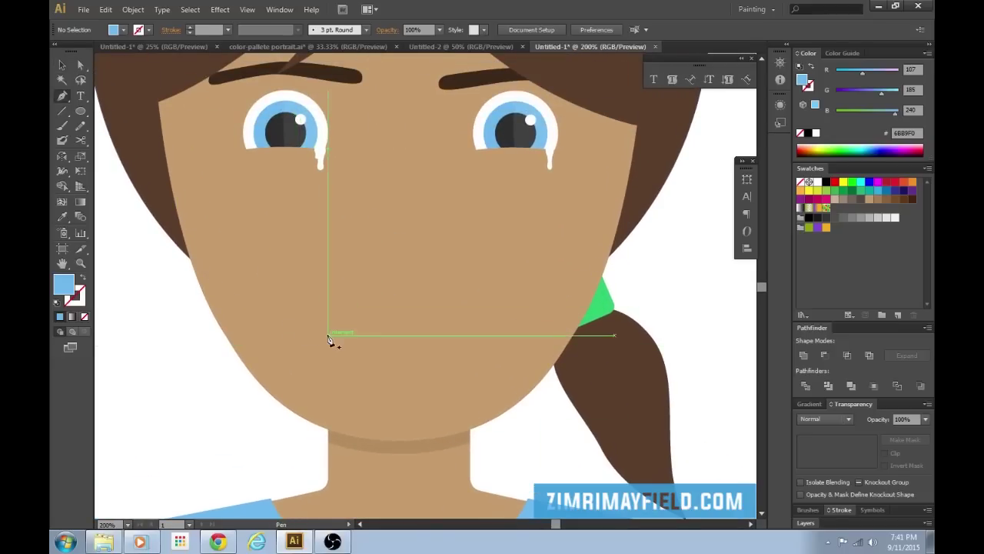
click(321, 335)
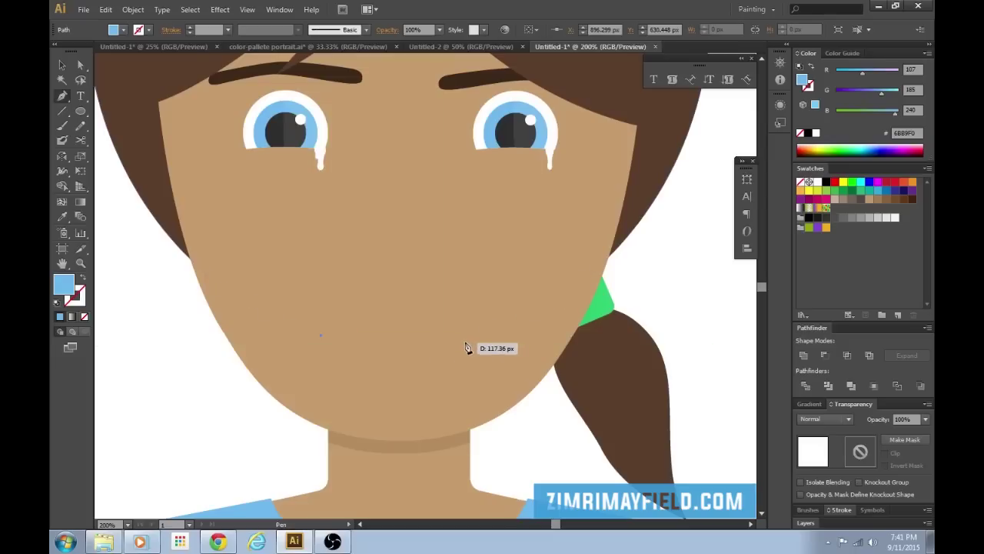
click(471, 339)
click(575, 328)
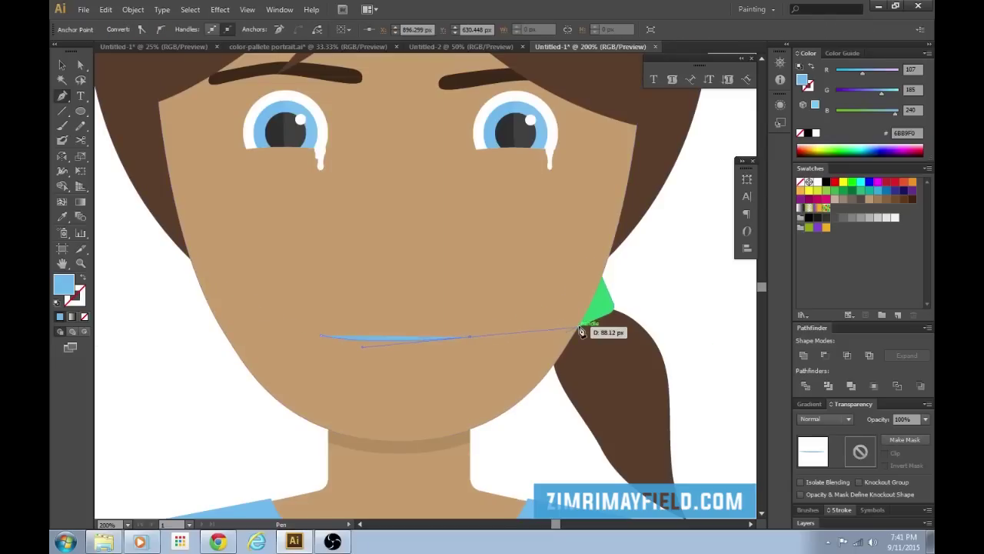
key(shift+x)
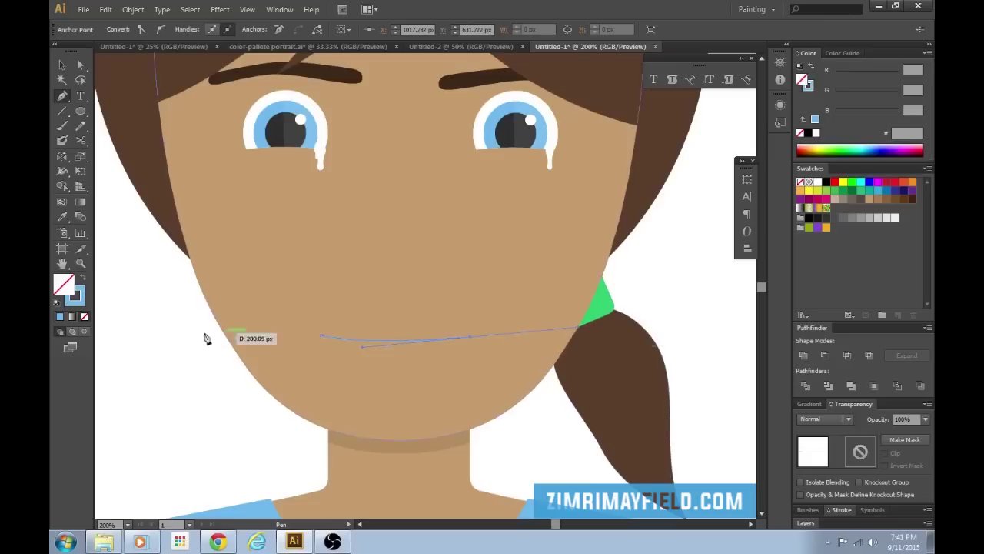
click(81, 301)
Color the mouth path with the medium brown sampled from the palette circles above the artboard
key(ctrl+minus)
key(ctrl+minus)
key(ctrl+minus)
key(ctrl+minus)
key(ctrl+minus)
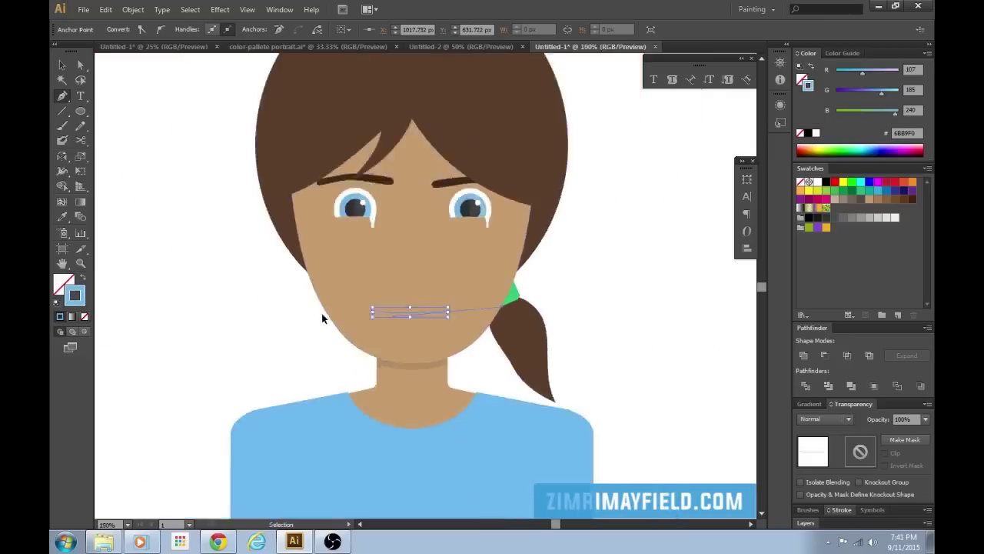
drag(312, 204, 320, 263)
key(i)
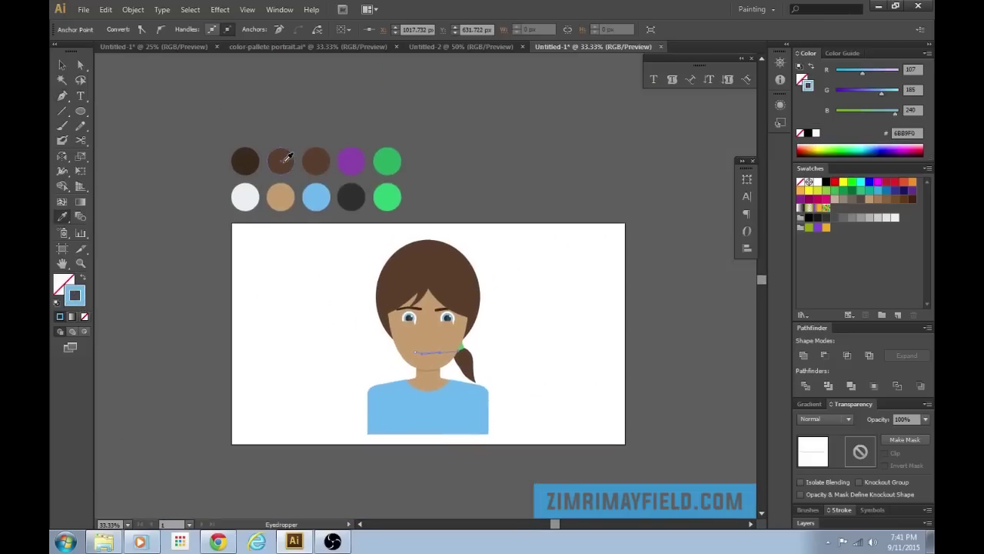
click(295, 166)
key(v)
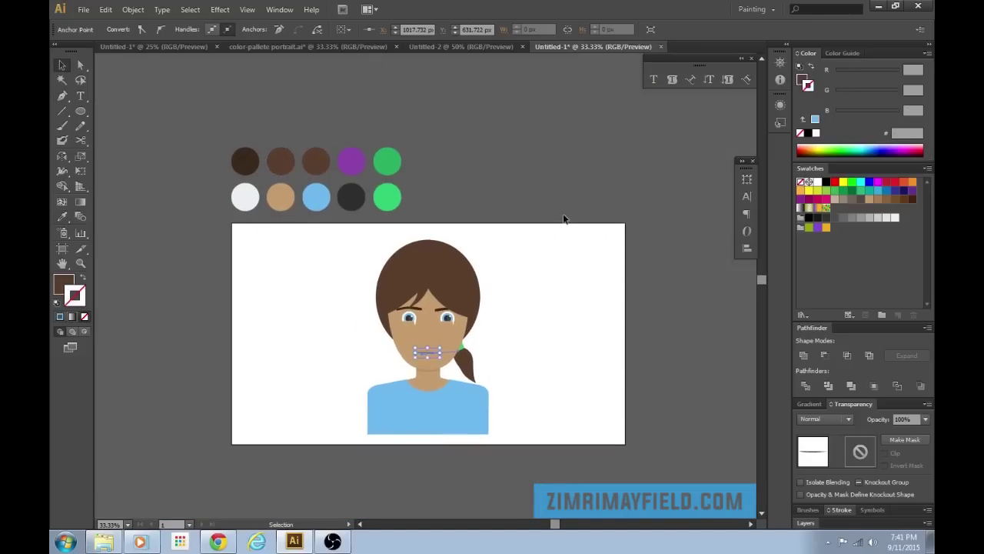
click(578, 277)
Swap the mouth path's fill and stroke so it has a brown outline and no fill
key(ctrl+plus)
key(ctrl+plus)
key(ctrl+plus)
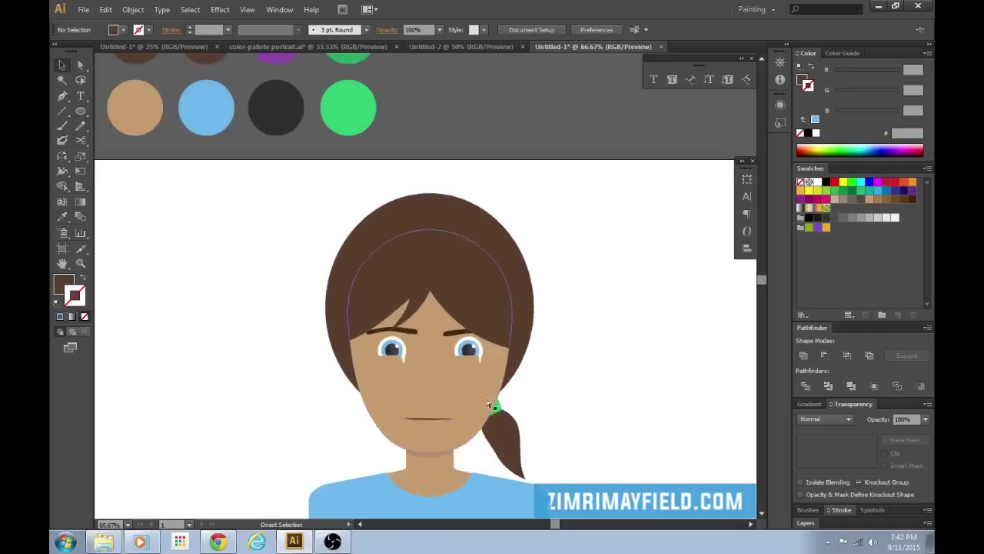
drag(452, 471, 484, 314)
click(476, 328)
click(475, 324)
key(shift+x)
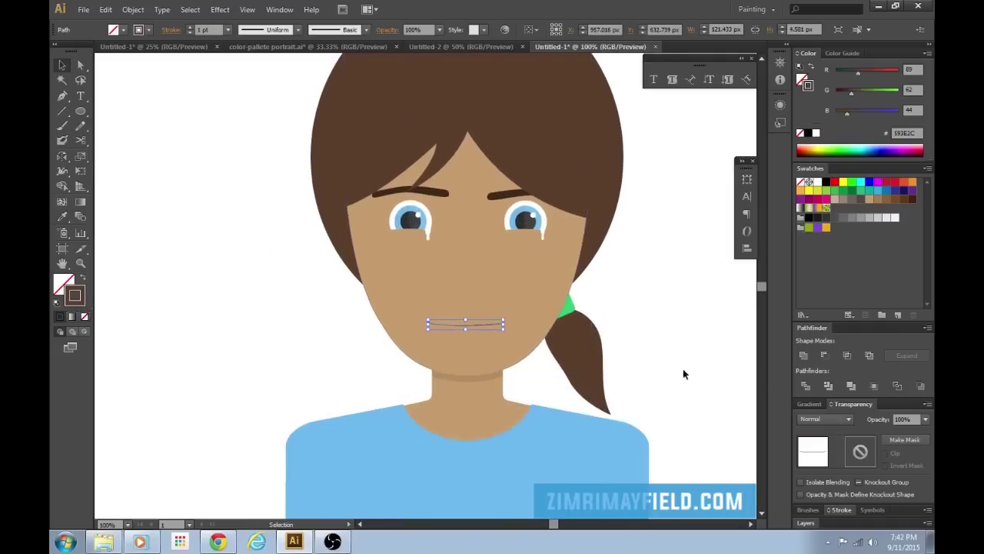
Give the mouth line a 5 pt stroke with round caps
click(839, 510)
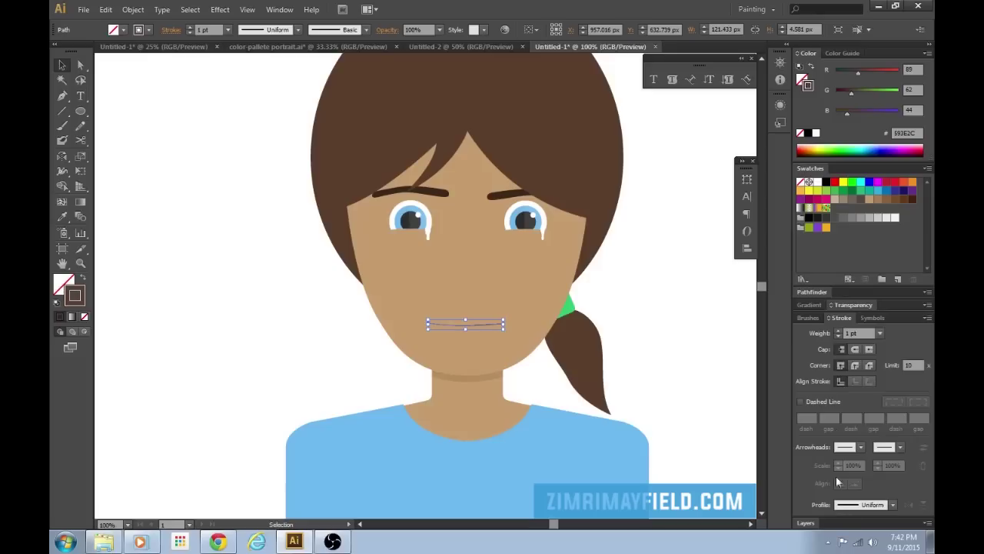
click(855, 350)
click(723, 374)
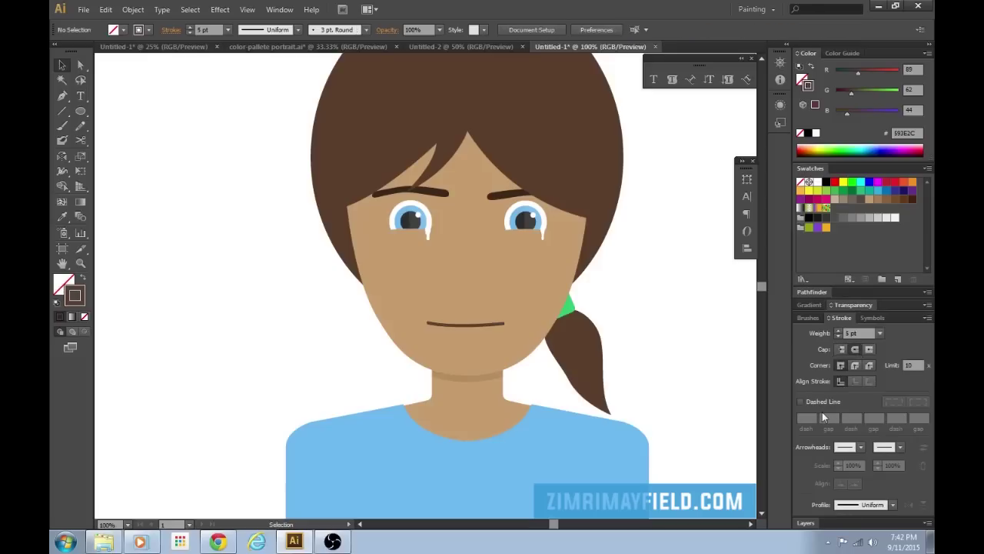
Examine the mouth's thickness and placement in the full portrait and up close
key(ctrl+minus)
key(ctrl+minus)
key(ctrl+minus)
key(ctrl+equal)
key(ctrl+equal)
key(ctrl+equal)
key(ctrl+equal)
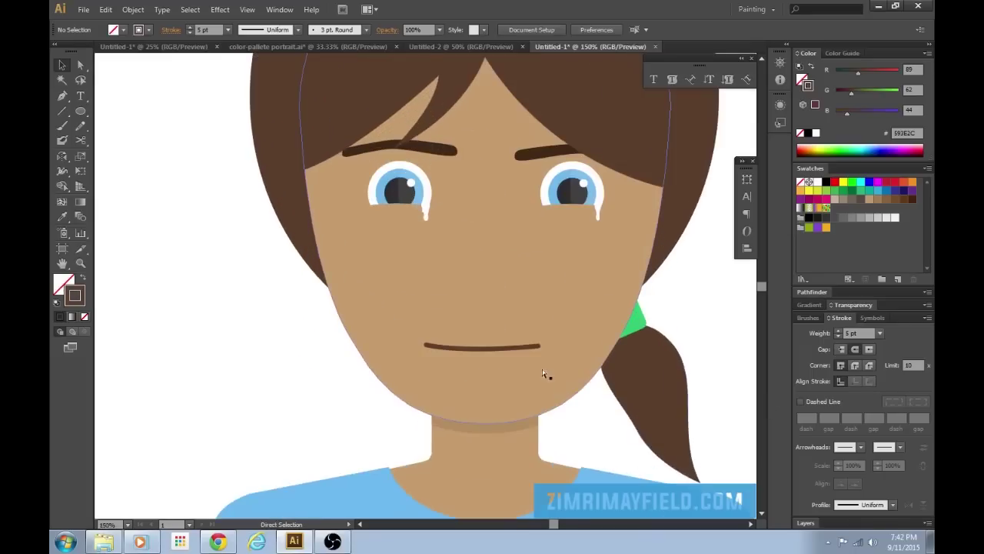
key(ctrl+equal)
click(514, 356)
click(612, 449)
key(ctrl+minus)
key(ctrl+minus)
key(ctrl+minus)
key(ctrl+minus)
key(ctrl+equal)
key(ctrl+minus)
key(ctrl+equal)
key(ctrl+equal)
key(ctrl+equal)
Draw a closed, curved strand shape about 110 by 103 px in the left part of the fringe with the Pen tool
drag(427, 193, 403, 440)
key(p)
click(394, 278)
drag(294, 378, 220, 399)
click(293, 375)
click(394, 279)
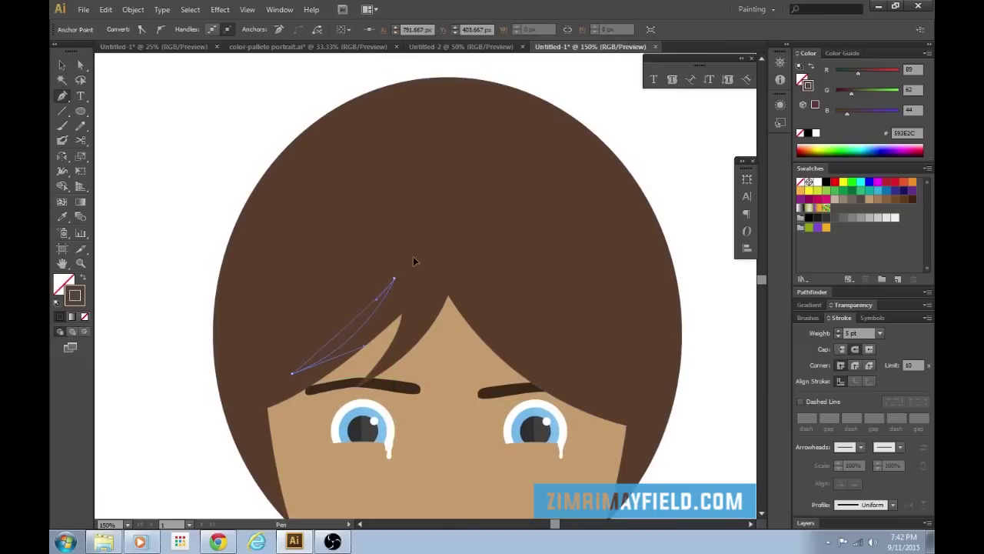
drag(414, 249, 416, 248)
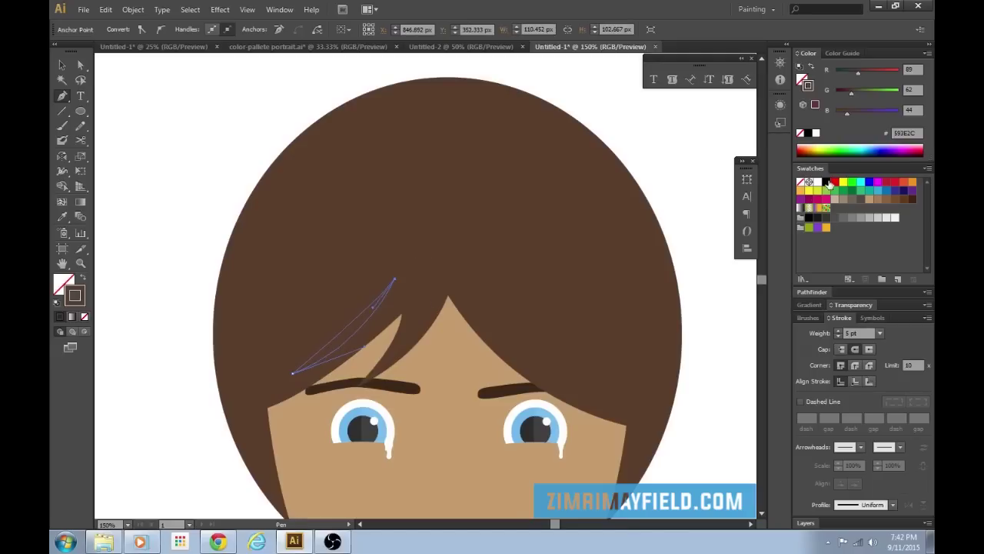
Fill the strand shape with black, remove its stroke and set its opacity to 20%
click(827, 183)
key(shift+x)
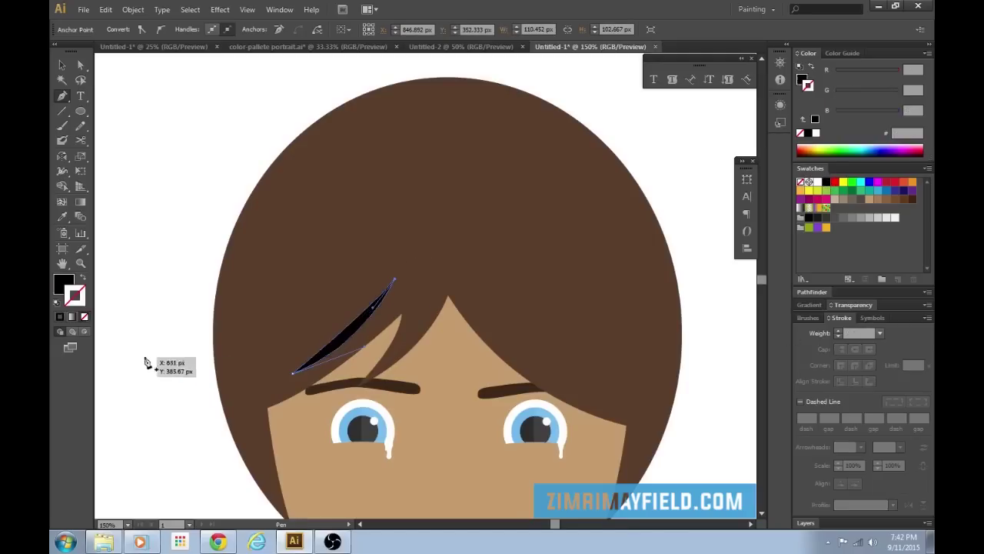
click(853, 305)
click(927, 419)
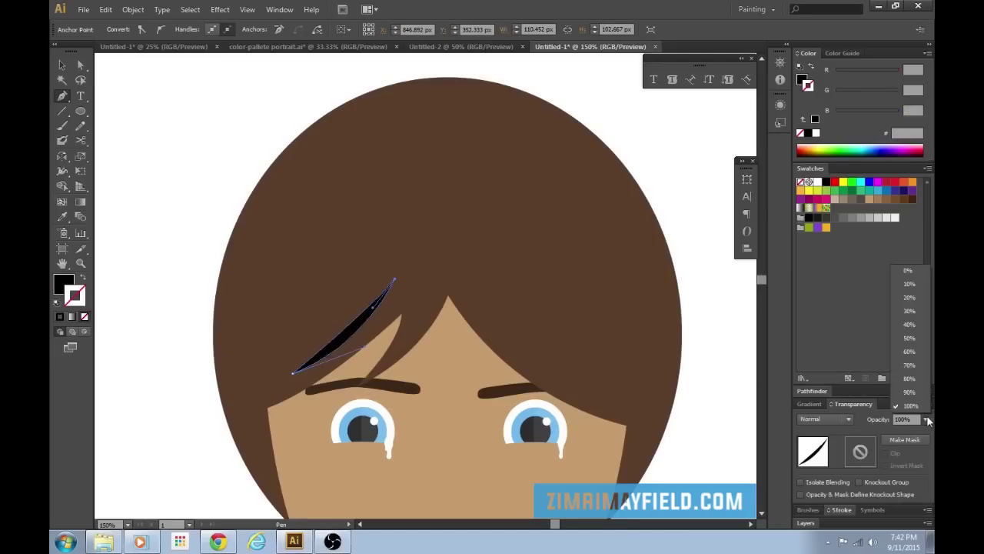
click(909, 284)
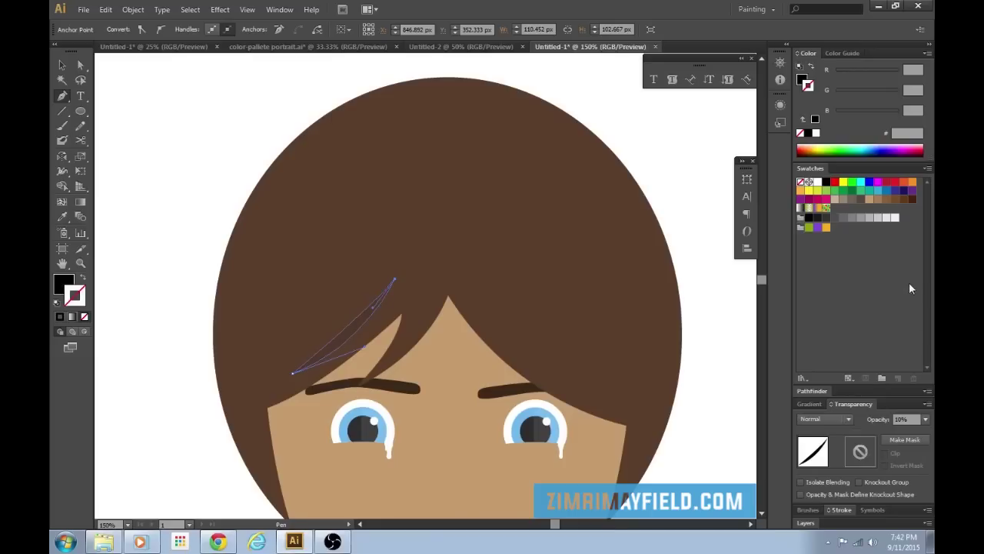
click(927, 419)
click(912, 301)
key(v)
click(717, 261)
Draw a second curved strand shape about 44 by 69 px in the lock beside the fringe's parting with the Pen tool
drag(712, 203, 702, 232)
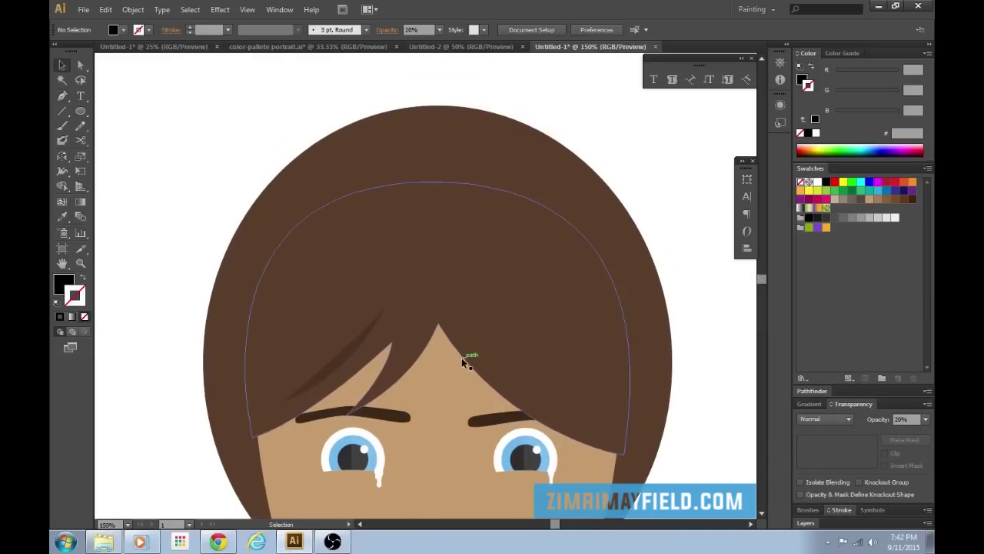
key(p)
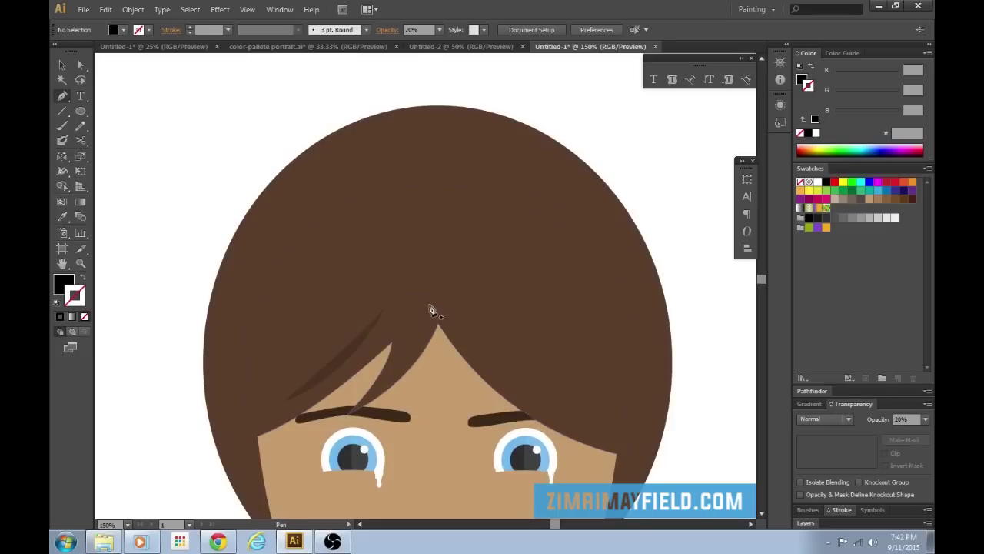
drag(425, 318, 359, 405)
click(425, 318)
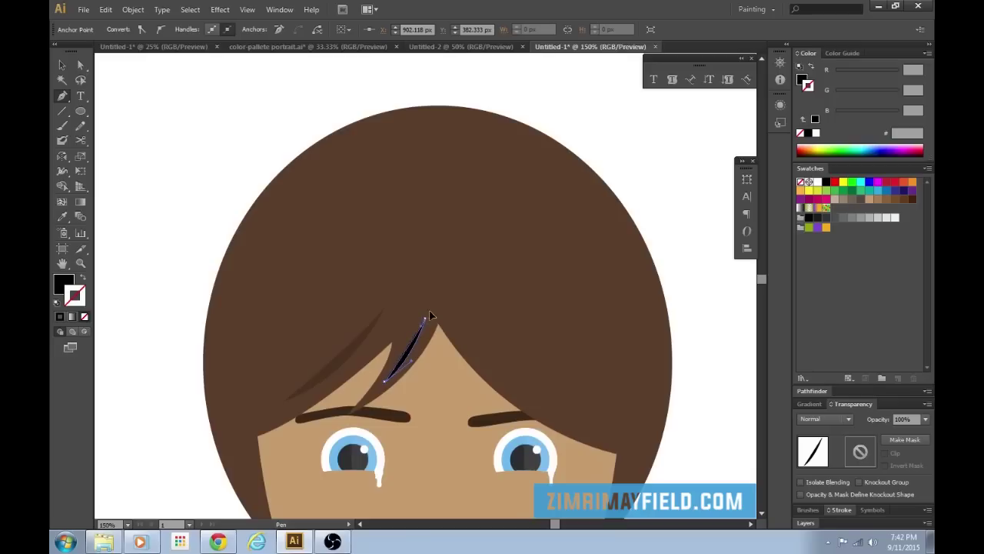
Copy the first strand's appearance onto the second strand with the Eyedropper
key(i)
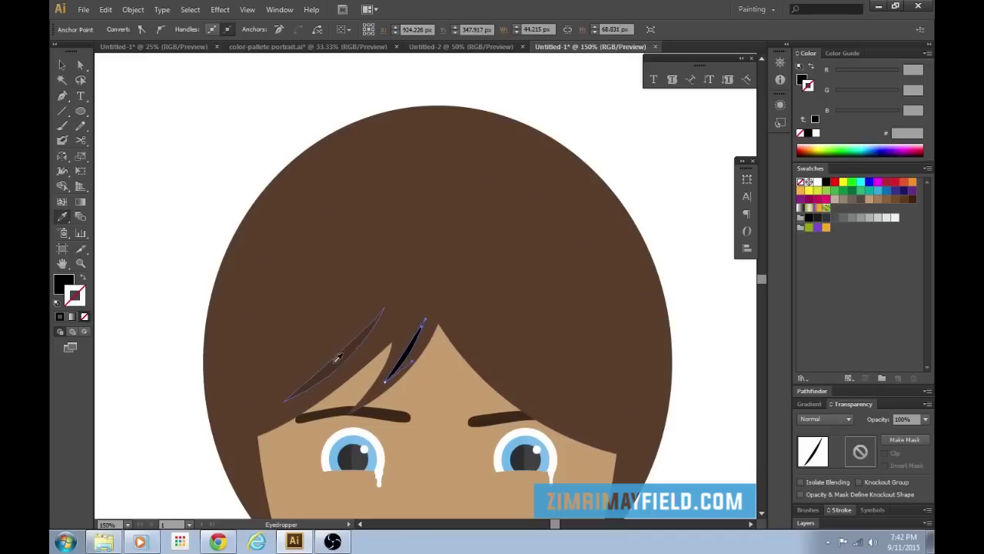
click(342, 354)
key(v)
click(689, 286)
drag(705, 363, 720, 312)
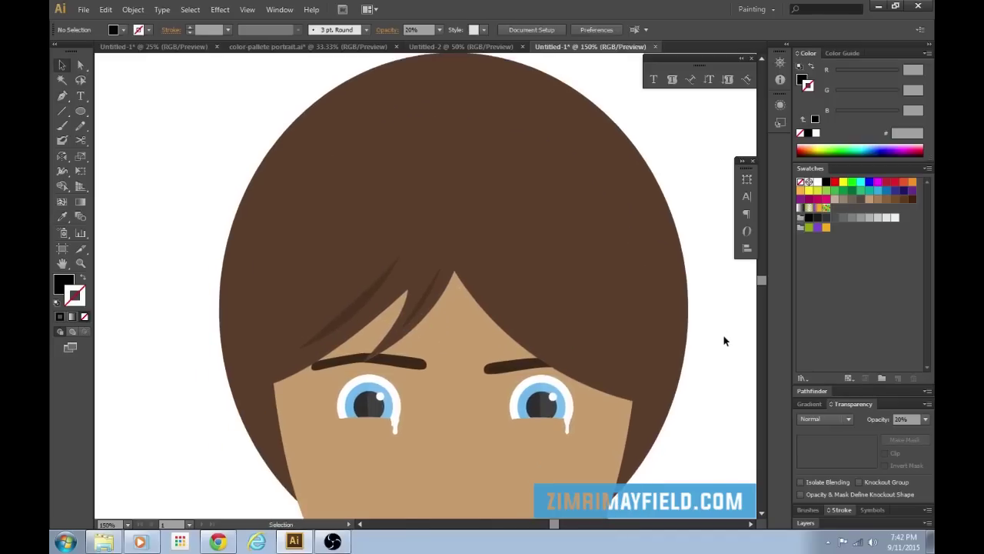
Examine the whole portrait at several magnifications to judge how the new fringe strands look
key(ctrl+minus)
key(ctrl+minus)
key(ctrl+minus)
key(ctrl+plus)
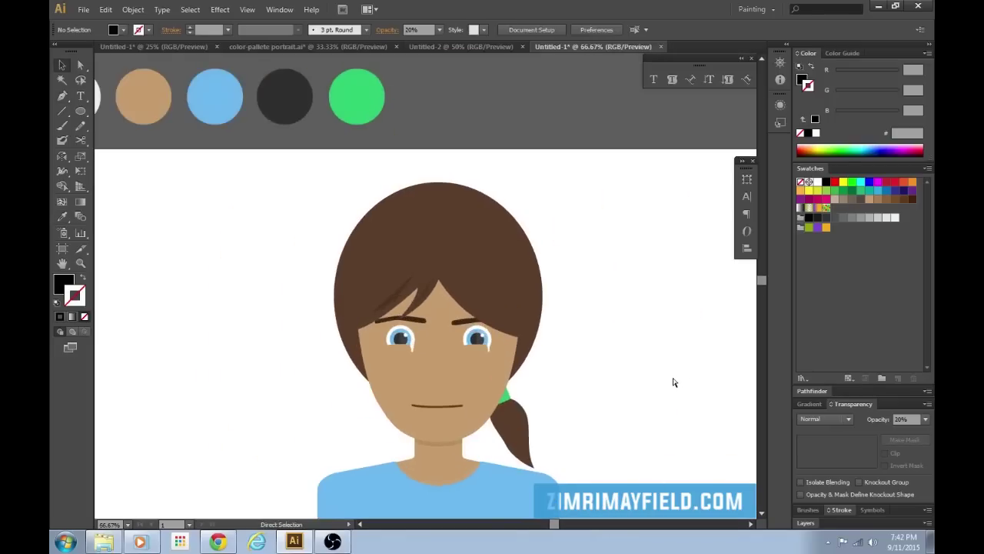
key(ctrl+plus)
key(ctrl+plus)
key(ctrl+minus)
key(ctrl+minus)
key(ctrl+minus)
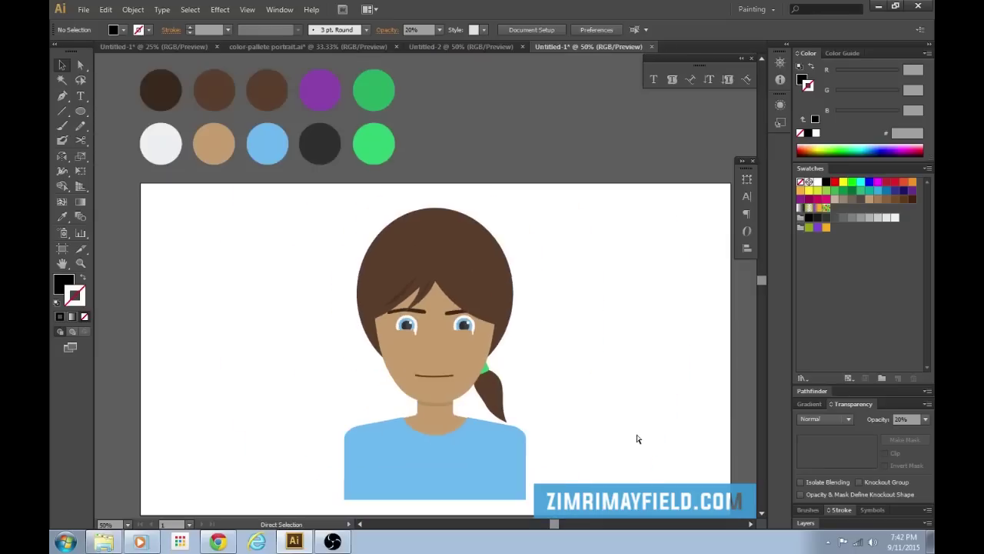
key(ctrl+plus)
key(ctrl+minus)
key(space)
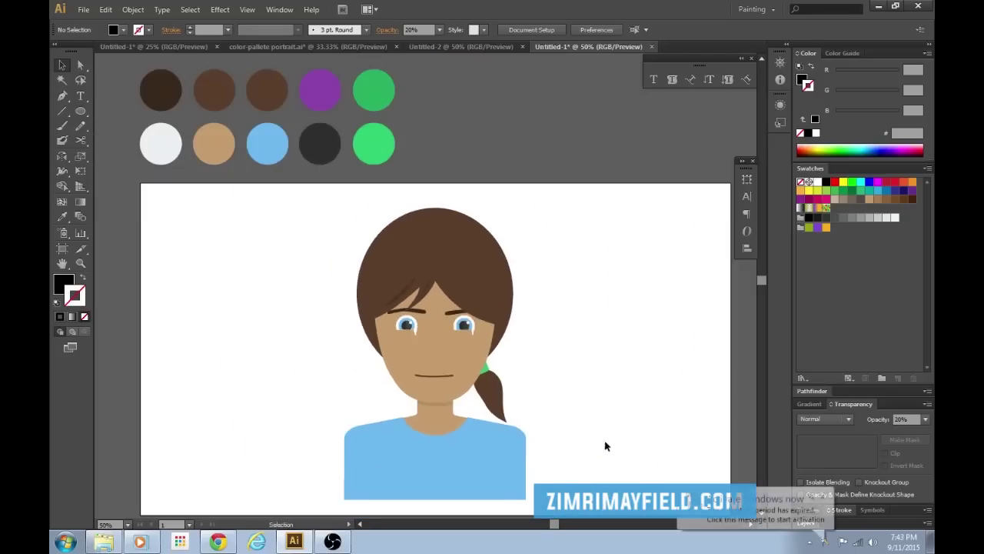
click(822, 497)
drag(591, 434, 604, 357)
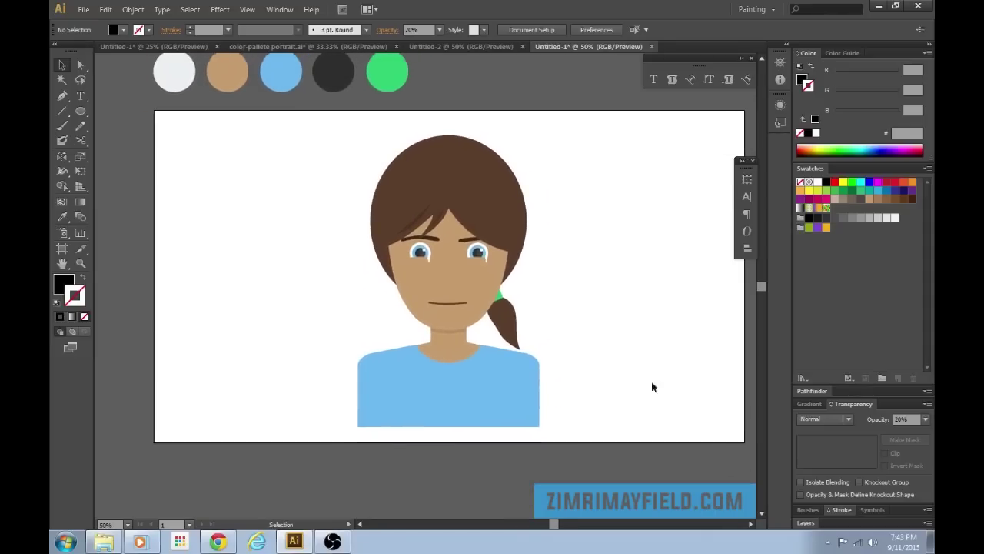
Set the opacity of the shadow shape under the chin to 20%
key(ctrl+plus)
key(ctrl+plus)
key(ctrl+plus)
key(ctrl+plus)
drag(610, 472, 536, 307)
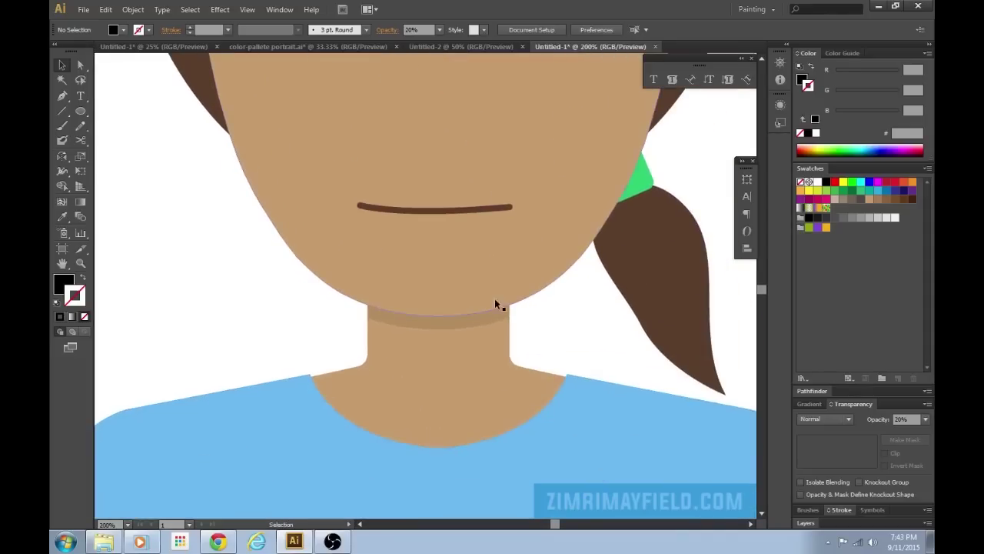
click(494, 301)
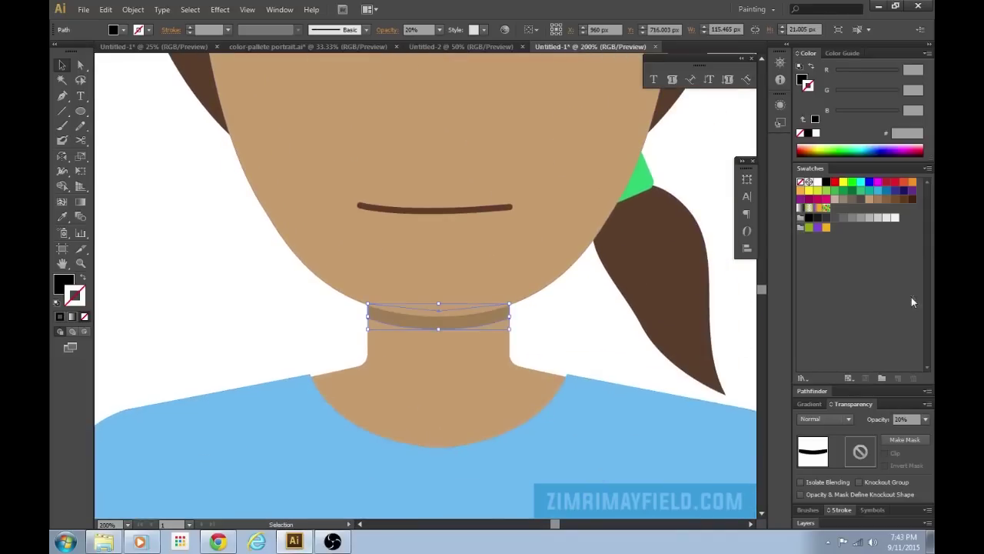
click(571, 368)
Draw a closed, curved black choker band about 115 by 11.5 px across the neck below the chin shadow with the Pen tool
key(ctrl+plus)
key(ctrl+plus)
key(ctrl+plus)
drag(554, 484, 552, 290)
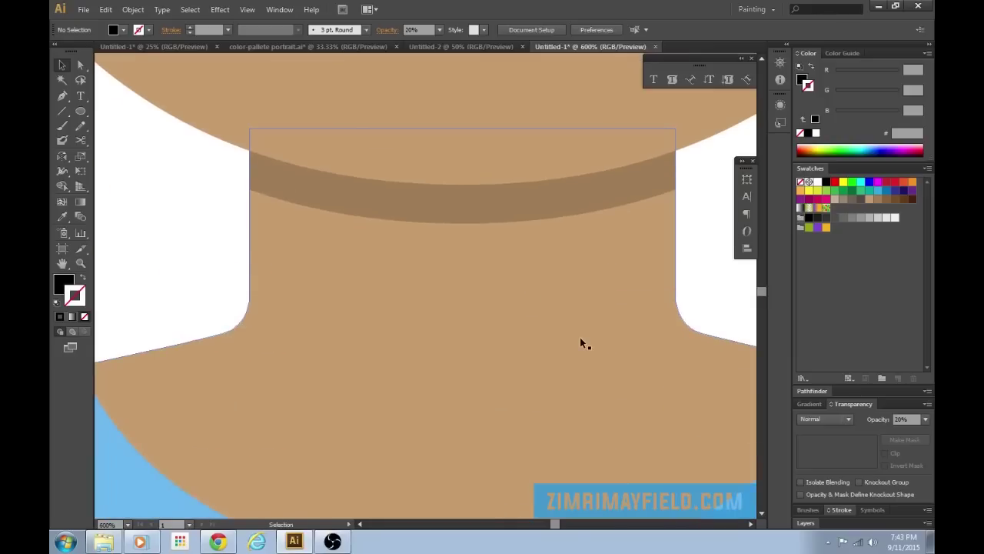
key(p)
click(676, 256)
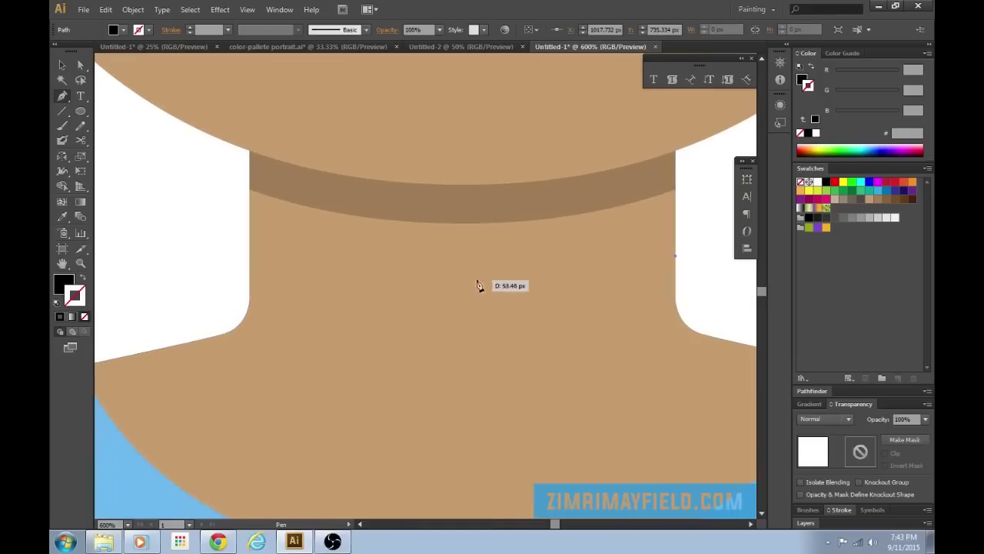
drag(461, 277, 432, 283)
drag(371, 274, 369, 276)
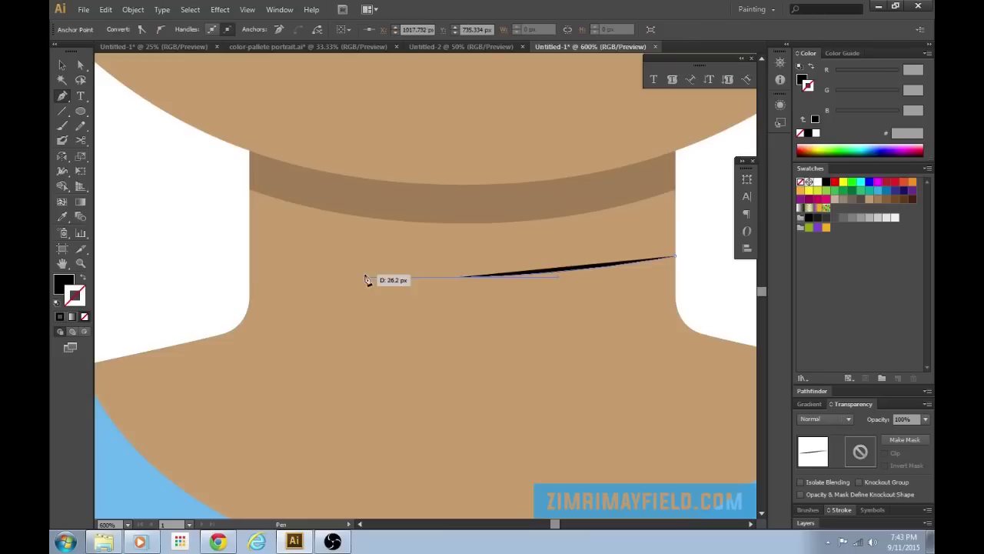
drag(234, 247, 253, 259)
click(249, 277)
key(ctrl+z)
click(250, 278)
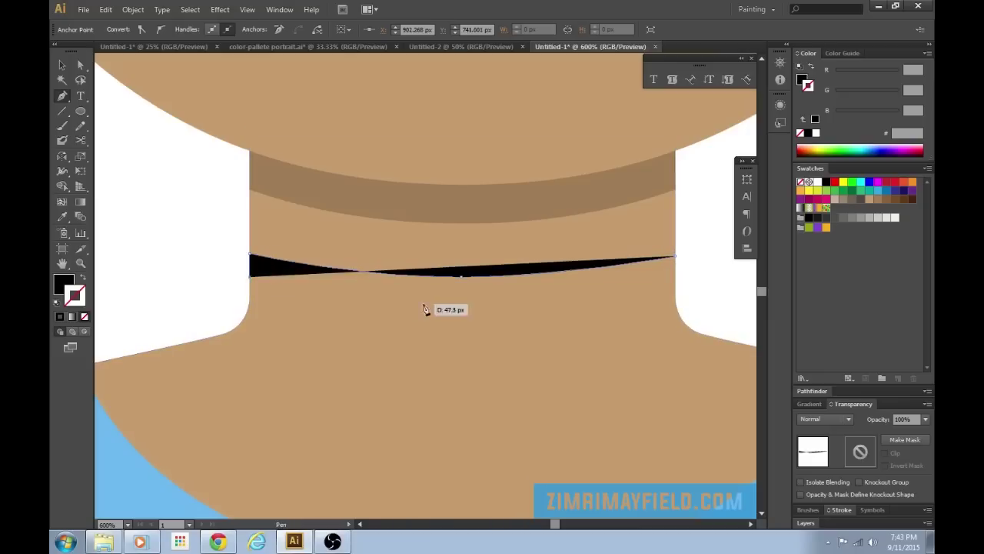
drag(461, 294, 589, 301)
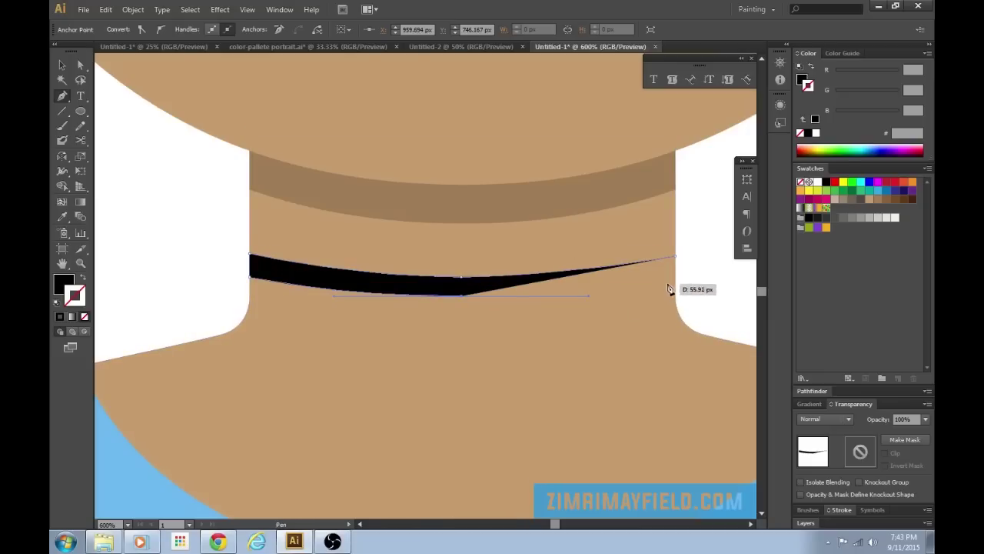
click(677, 280)
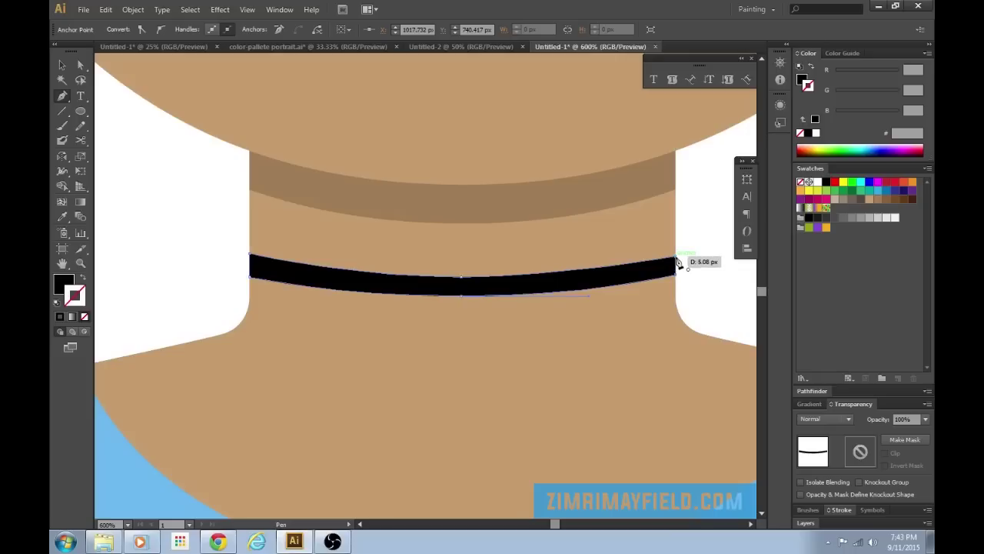
key(v)
click(709, 283)
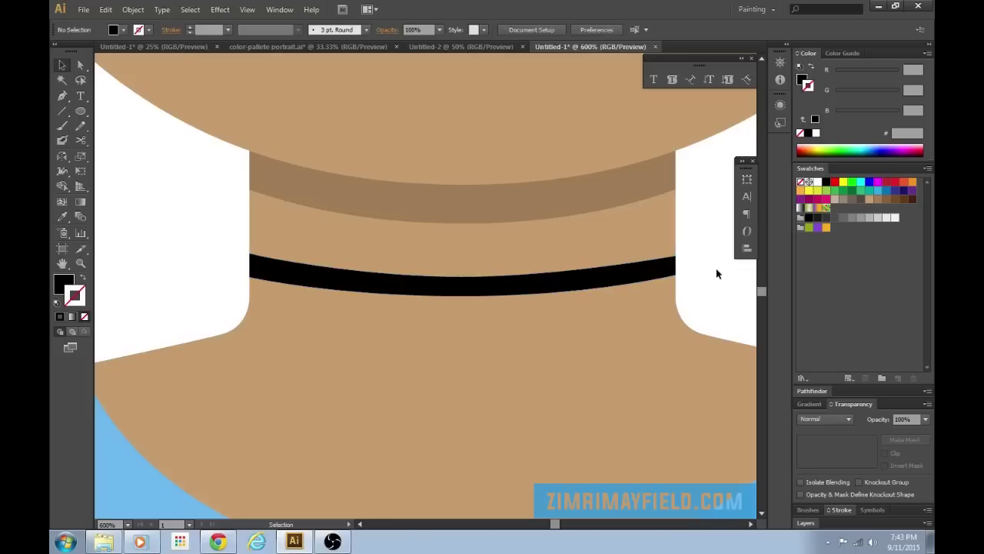
Shift the middle anchor point of the choker's lower edge down about 1 px to thicken its centre
scroll(717, 273, down, 5)
scroll(618, 300, up, 5)
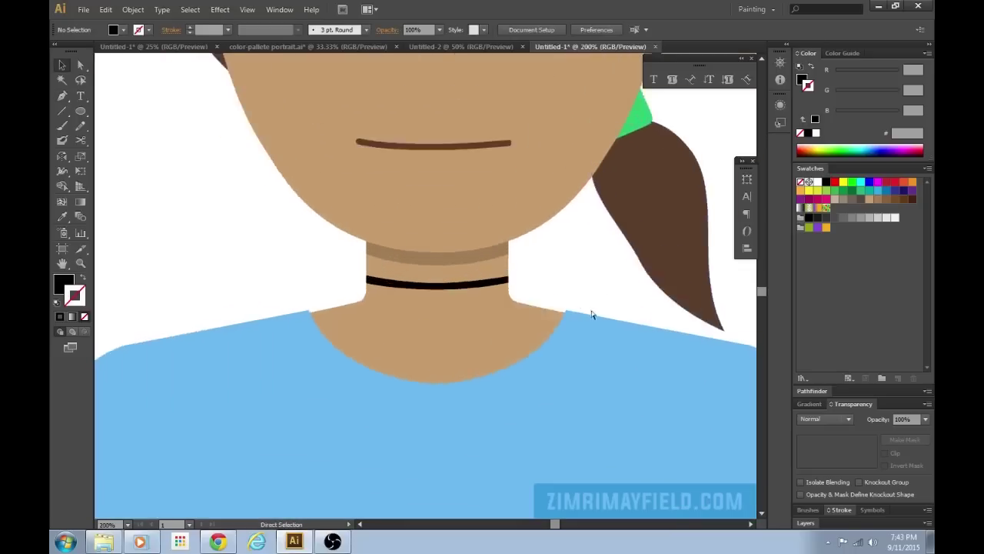
key(a)
click(488, 293)
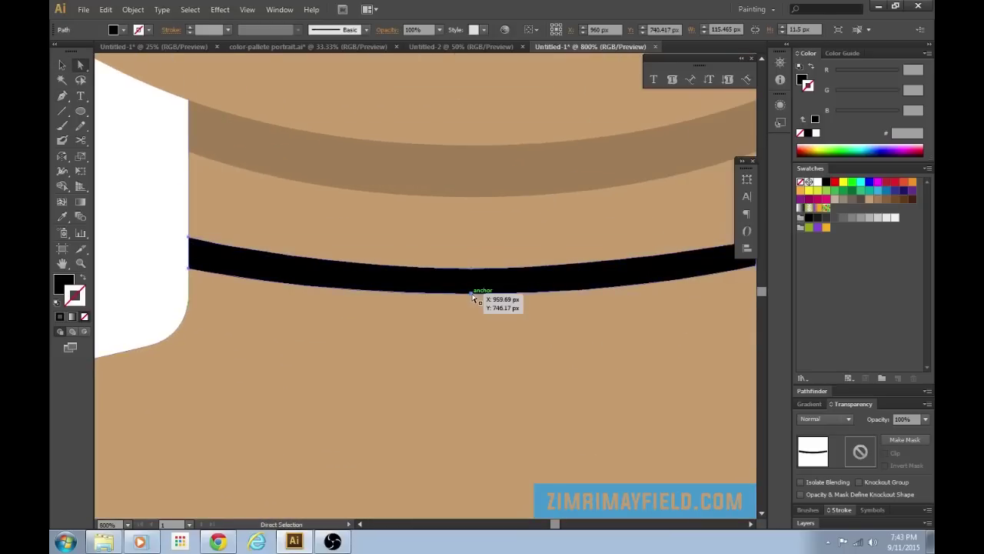
click(470, 294)
key(v)
scroll(663, 399, down, 6)
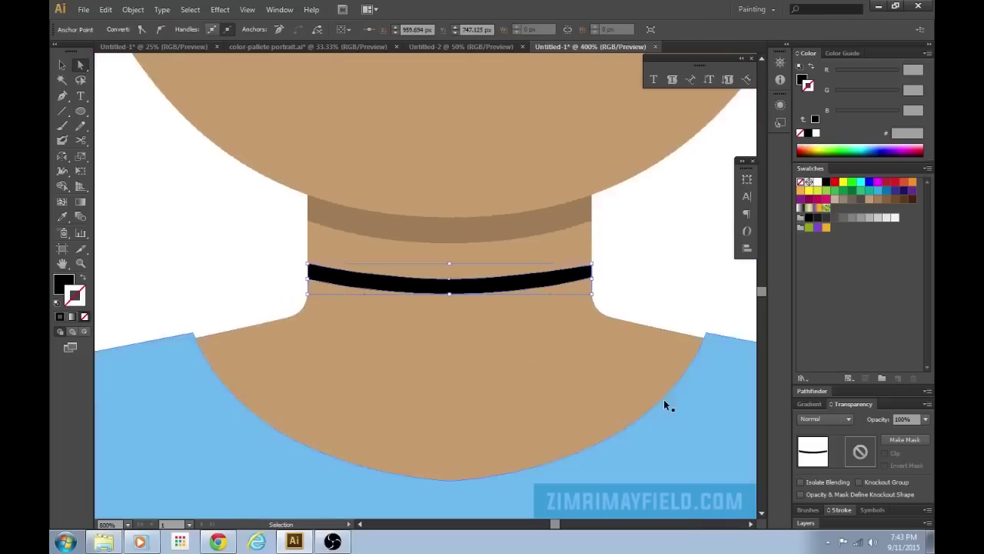
key(v)
click(617, 305)
drag(613, 268, 620, 316)
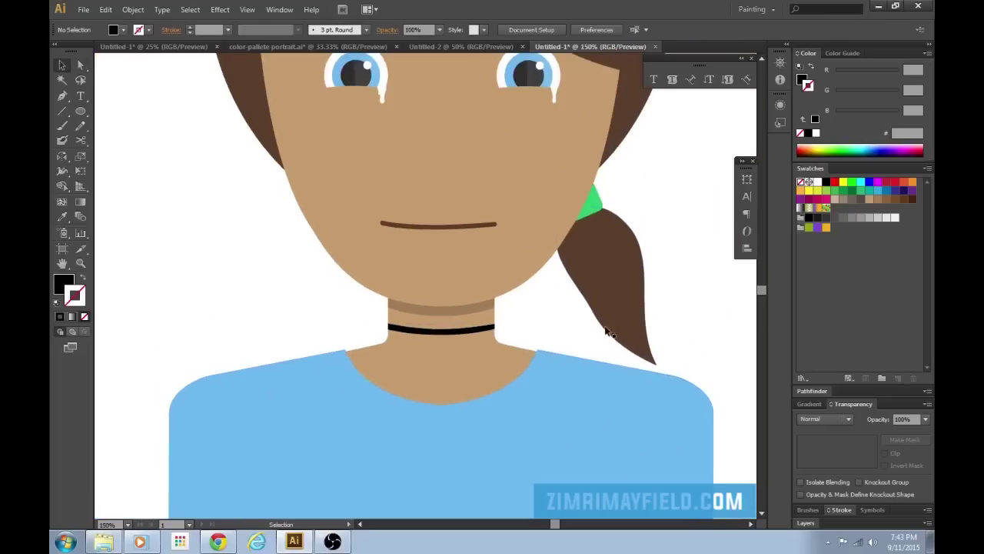
Lower the choker's bottom middle anchor point further, to Y 748 px
key(ctrl+minus)
key(ctrl+minus)
key(ctrl+minus)
key(ctrl+plus)
key(ctrl+plus)
key(ctrl+plus)
key(ctrl+plus)
key(ctrl+plus)
drag(550, 461, 555, 371)
key(ctrl+plus)
key(ctrl+plus)
key(ctrl+plus)
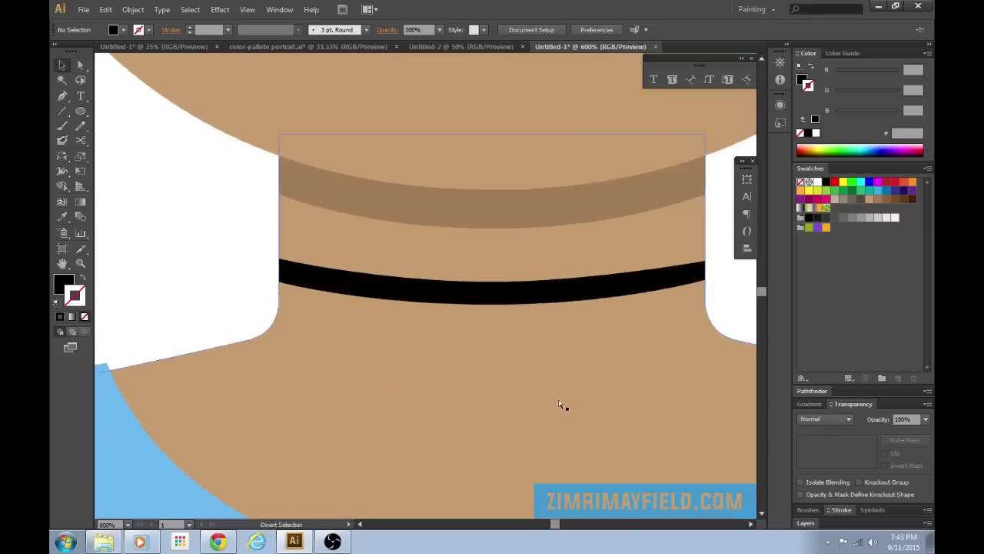
click(527, 306)
key(a)
mouse_move(511, 308)
mouse_down()
mouse_move(513, 324)
mouse_move(511, 312)
mouse_up()
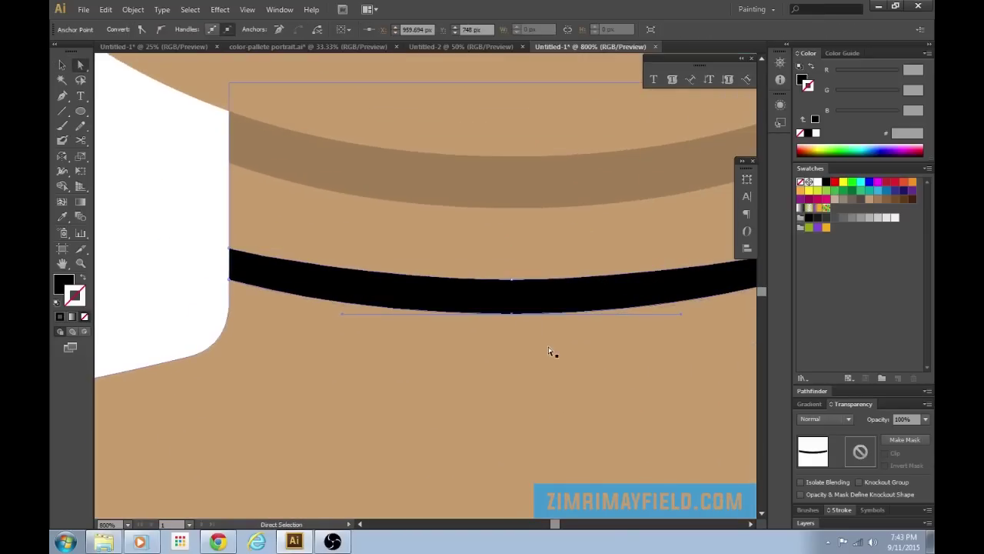
Check the choker's thickness and placement against the whole portrait
key(ctrl+minus)
key(ctrl+minus)
key(ctrl+minus)
key(ctrl+minus)
key(ctrl+minus)
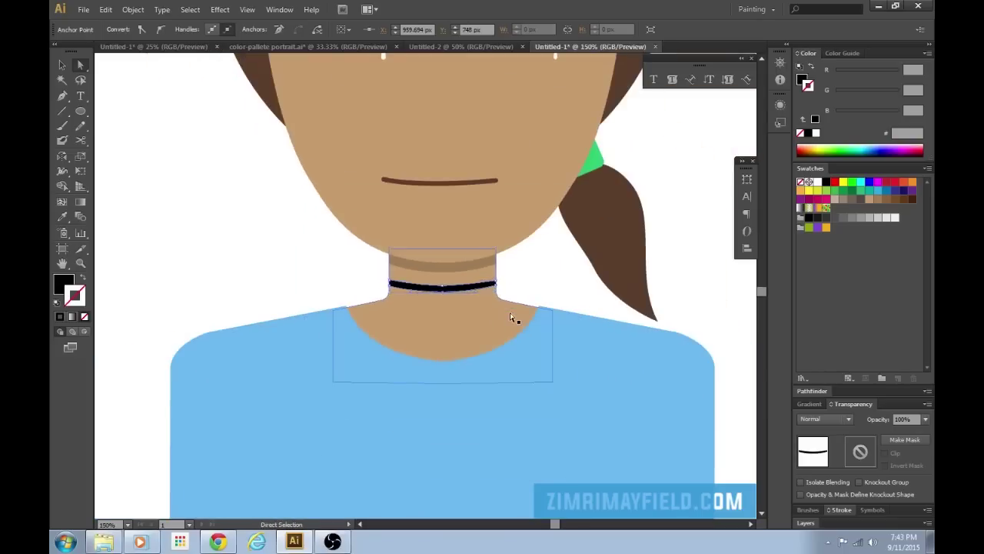
scroll(560, 343, up, 2)
key(v)
click(675, 262)
key(ctrl+minus)
key(ctrl+minus)
key(ctrl+minus)
key(ctrl+plus)
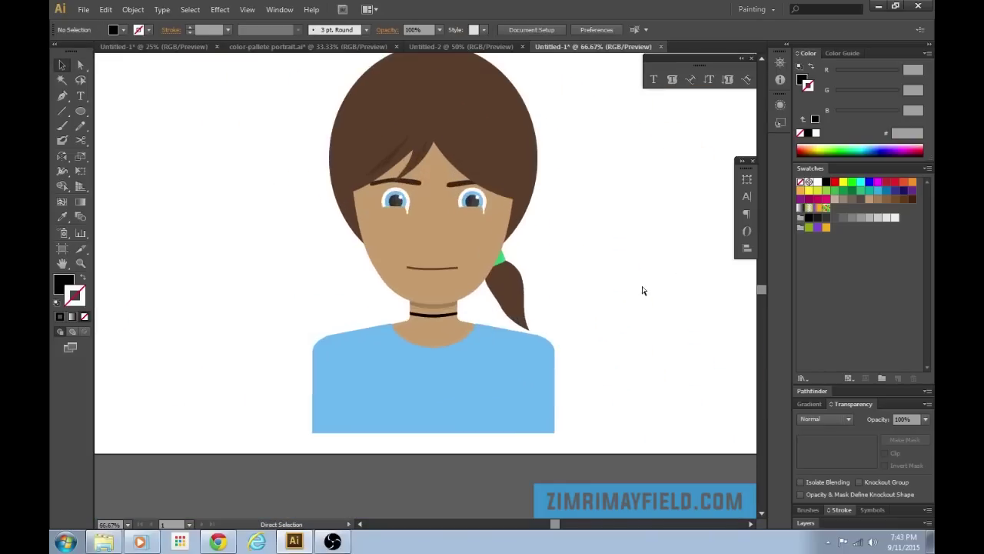
key(ctrl+plus)
key(ctrl+minus)
Select the shirt, collar and neck shapes together and nudge them up about 6 px
key(v)
drag(269, 336, 564, 424)
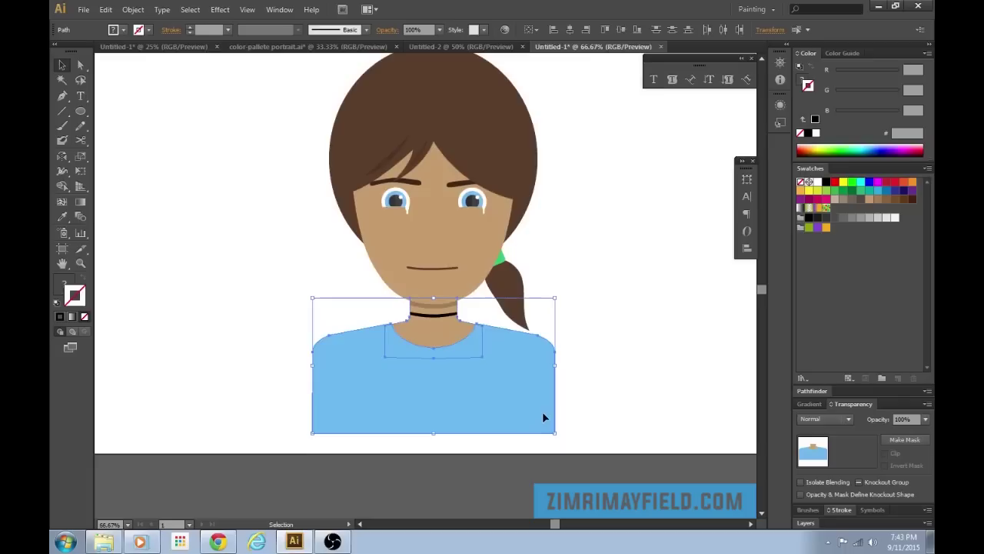
key(Up)
key(Up)
key(Up)
key(Up)
key(Up)
key(Up)
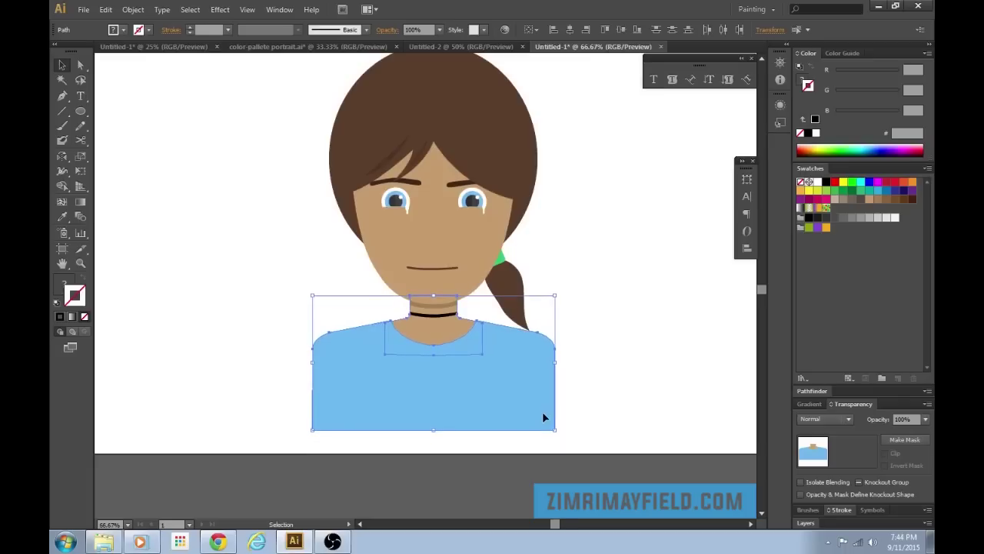
Select the ponytail together with its green hair tie and nudge both left, closer to the jaw
click(553, 315)
click(496, 260)
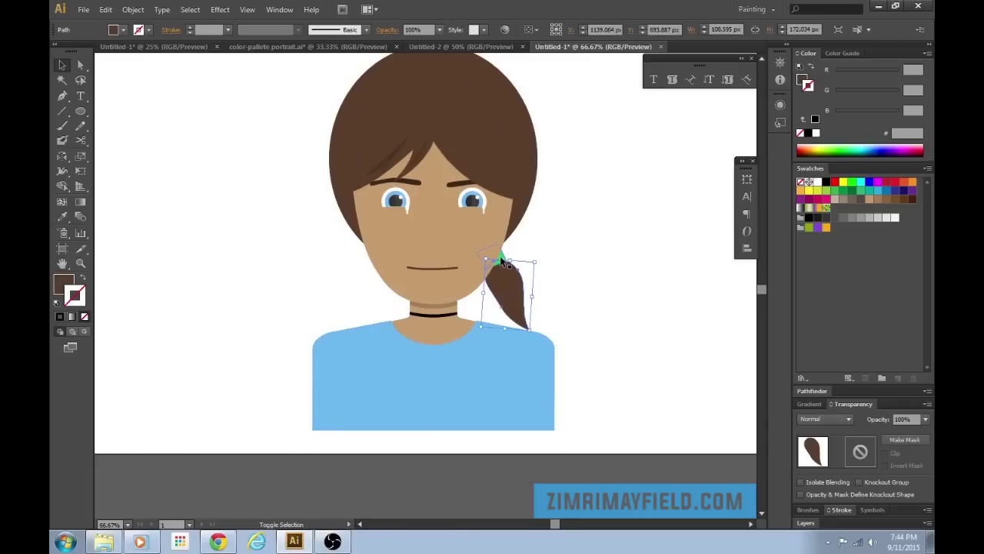
shift+click(500, 261)
key(Left)
key(Left)
key(Left)
key(Left)
key(Left)
key(Left)
key(Left)
key(Left)
key(Left)
key(Left)
key(Left)
key(Left)
key(Left)
key(Left)
key(Left)
key(Left)
key(Left)
key(Left)
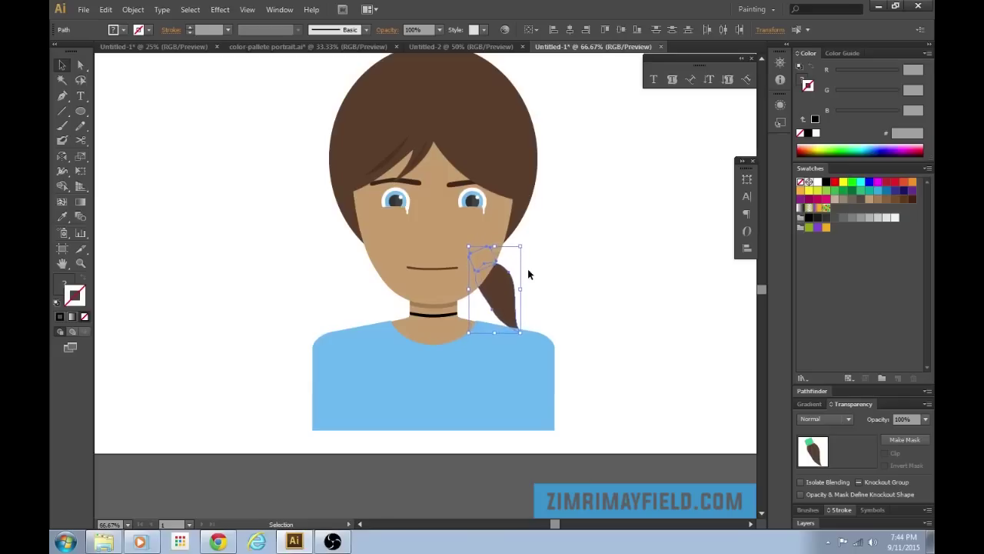
Nudge the ponytail and hair tie down towards the shoulder and send them behind the shirt
key(Down)
key(Down)
key(Down)
key(Down)
key(Down)
key(Down)
key(Down)
key(Down)
key(Down)
key(Down)
key(Down)
key(Down)
key(Down)
key(Down)
key(Down)
key(Down)
key(Down)
key(Down)
key(Down)
key(Down)
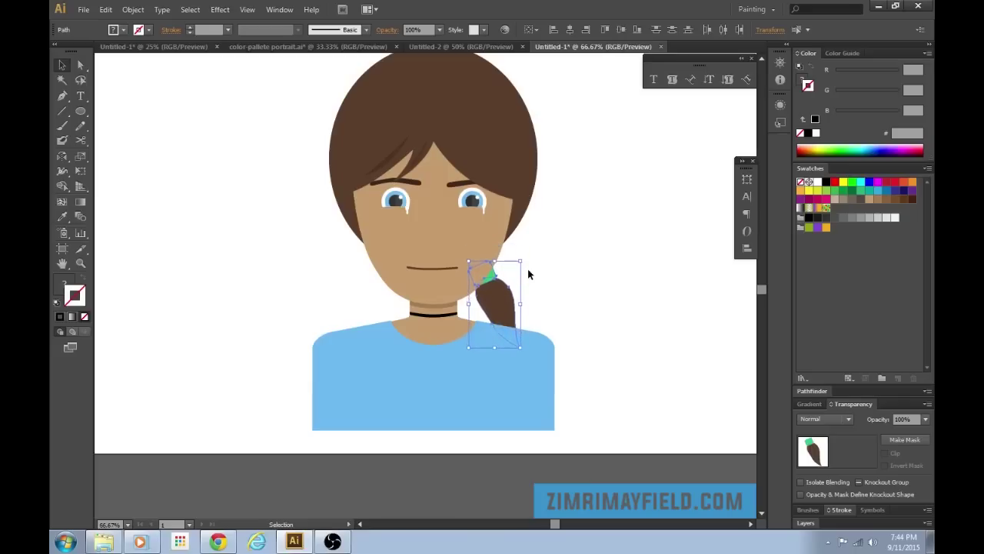
key(ctrl+shift+bracketleft)
click(648, 261)
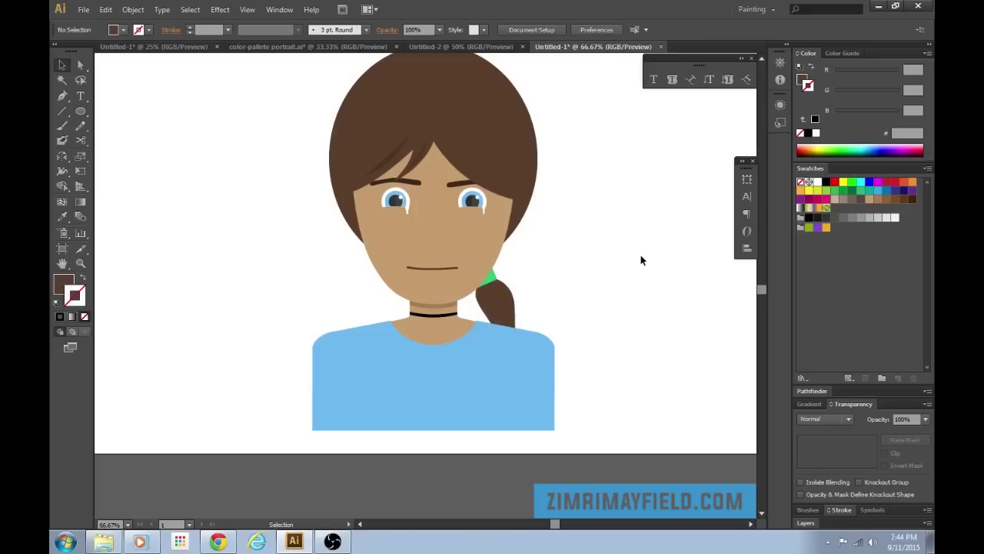
Draw a 20 px circle centred on the choker as a pendant and fill it with white sampled from the background
key(ctrl+minus)
key(ctrl+minus)
key(ctrl+plus)
key(ctrl+plus)
key(ctrl+plus)
key(ctrl+plus)
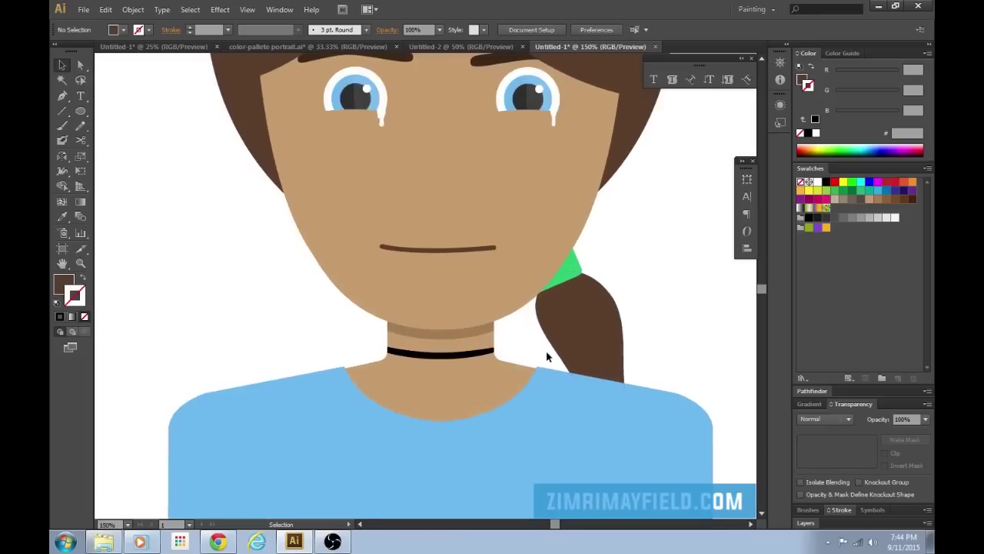
key(ctrl+plus)
key(ctrl+plus)
key(ctrl+plus)
key(ctrl+plus)
key(ctrl+plus)
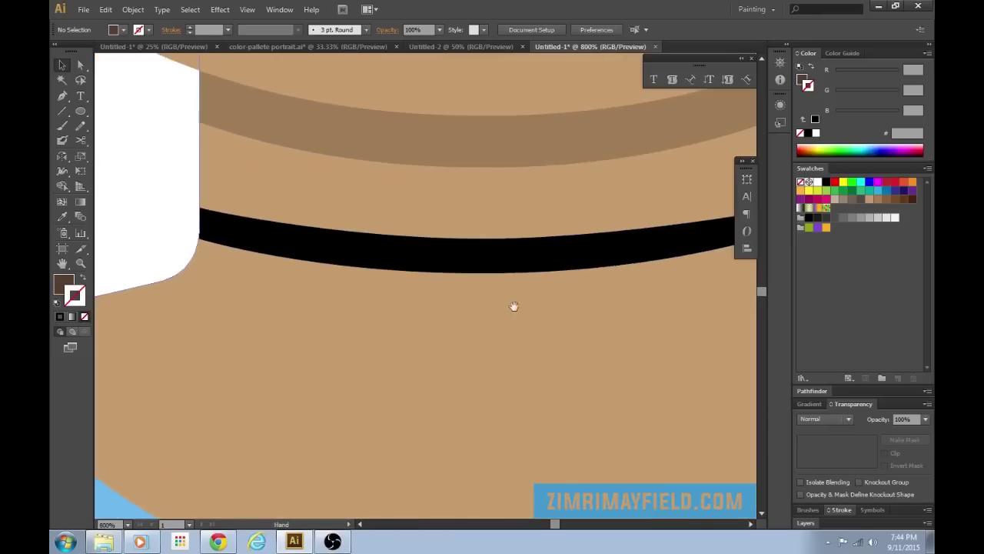
drag(513, 305, 457, 347)
key(l)
drag(423, 283, 473, 332)
key(i)
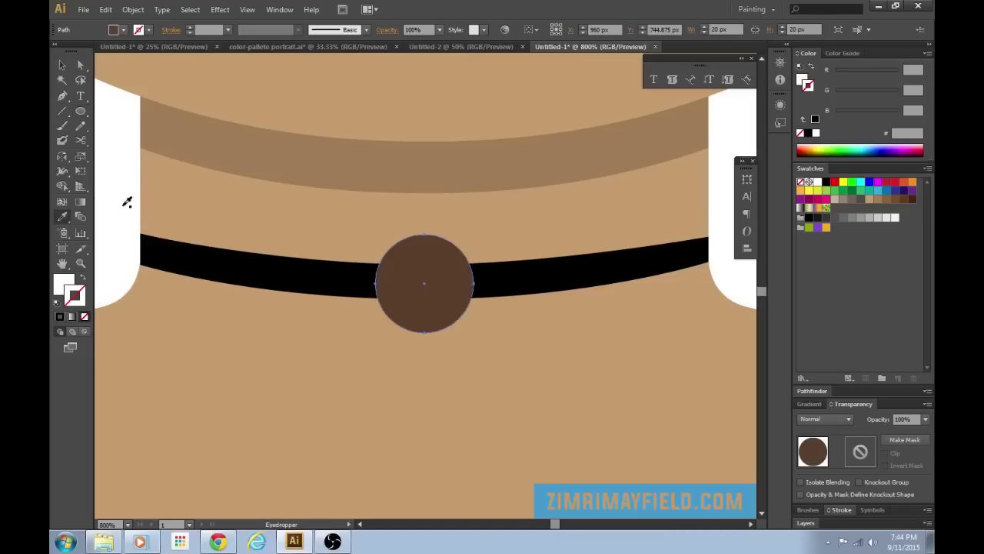
click(127, 201)
Review the whole portrait with the choker, pendant and repositioned ponytail
key(ctrl+minus)
key(ctrl+minus)
key(ctrl+minus)
key(ctrl+minus)
key(ctrl+minus)
key(ctrl+minus)
key(ctrl+minus)
key(v)
click(594, 250)
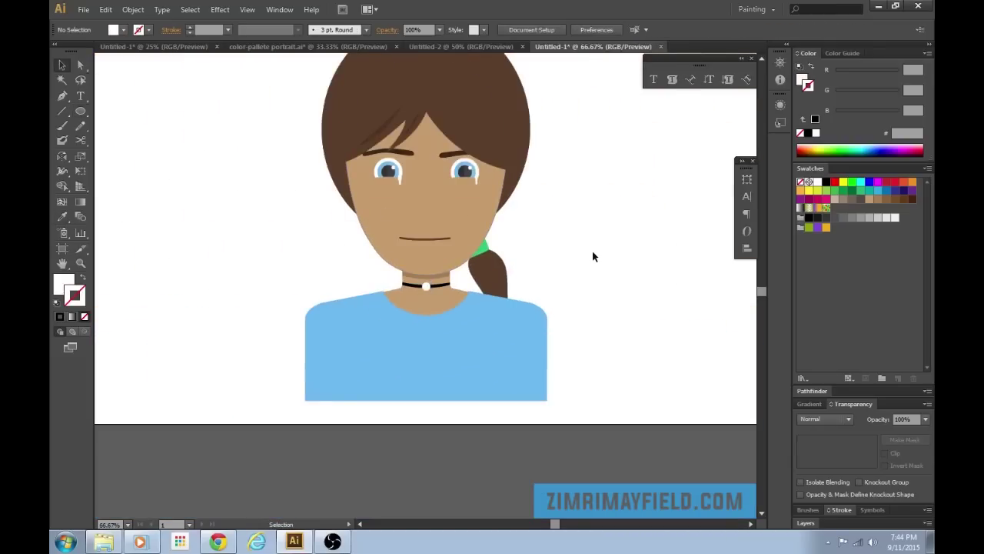
key(ctrl+minus)
drag(567, 220, 630, 324)
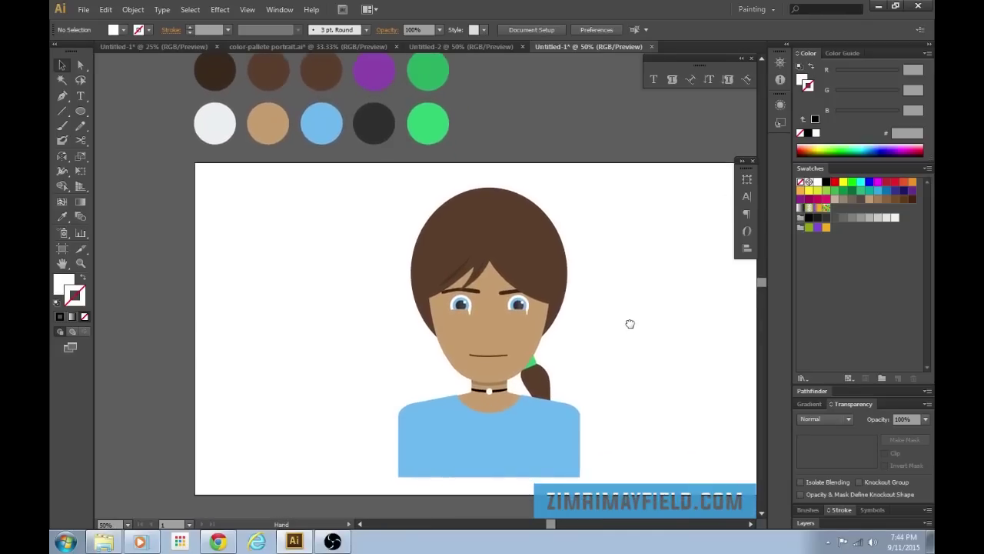
drag(630, 315, 618, 270)
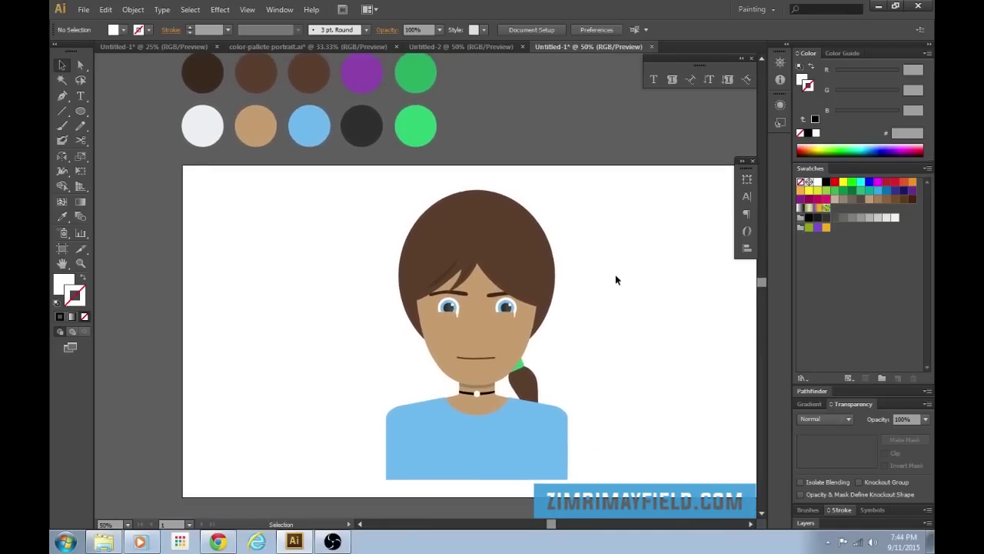
Select every piece of the woman's portrait on the artboard, ready for merging with the Pathfinder
key(ctrl+minus)
key(ctrl+plus)
drag(615, 323, 598, 295)
drag(317, 148, 618, 393)
key(a)
key(v)
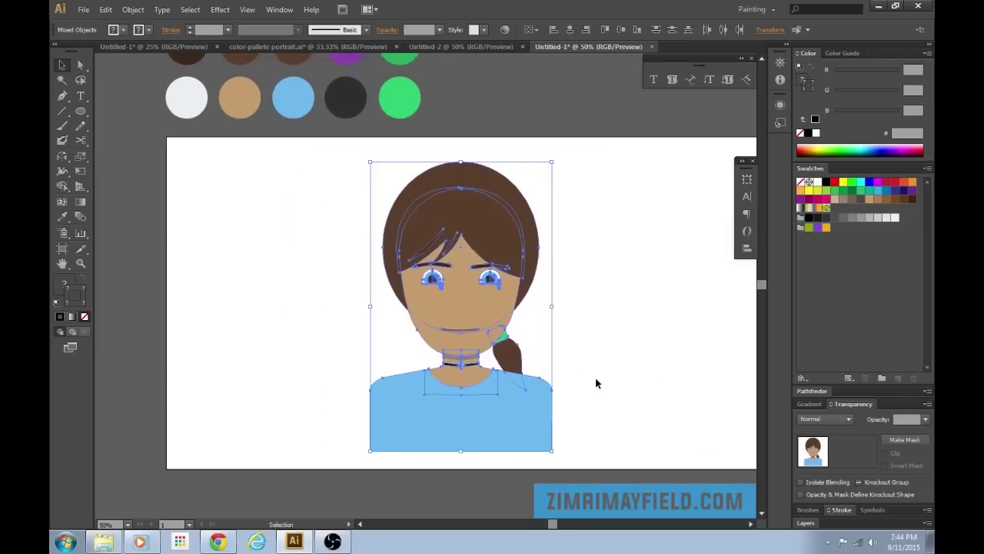
click(812, 392)
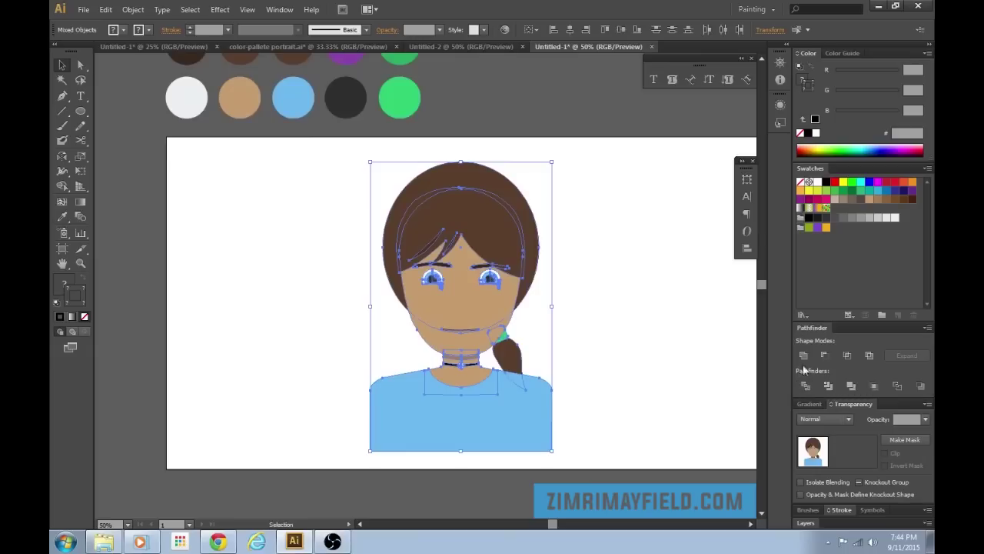
Try uniting the portrait pieces into one shape with a black stroke, and try placing a duplicate beside the original
click(803, 355)
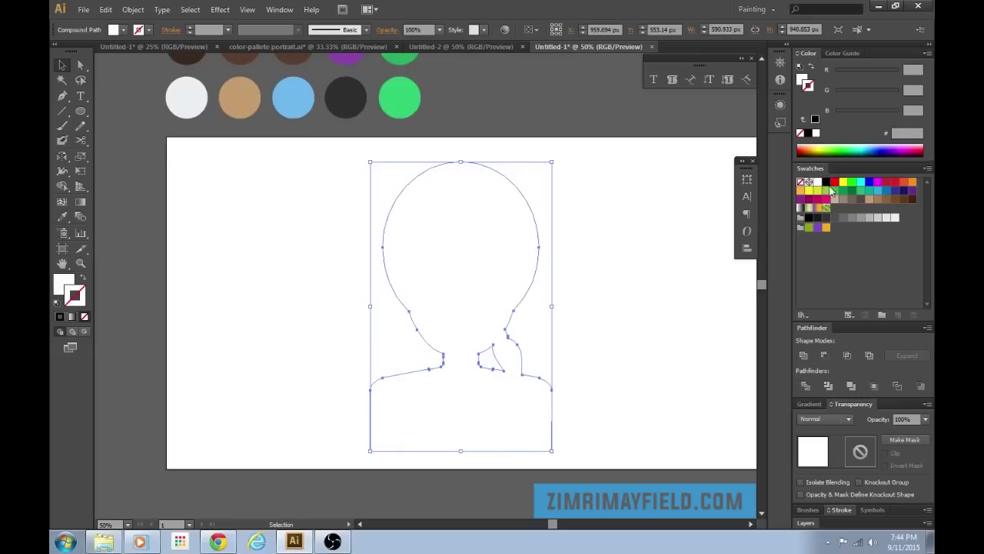
click(825, 183)
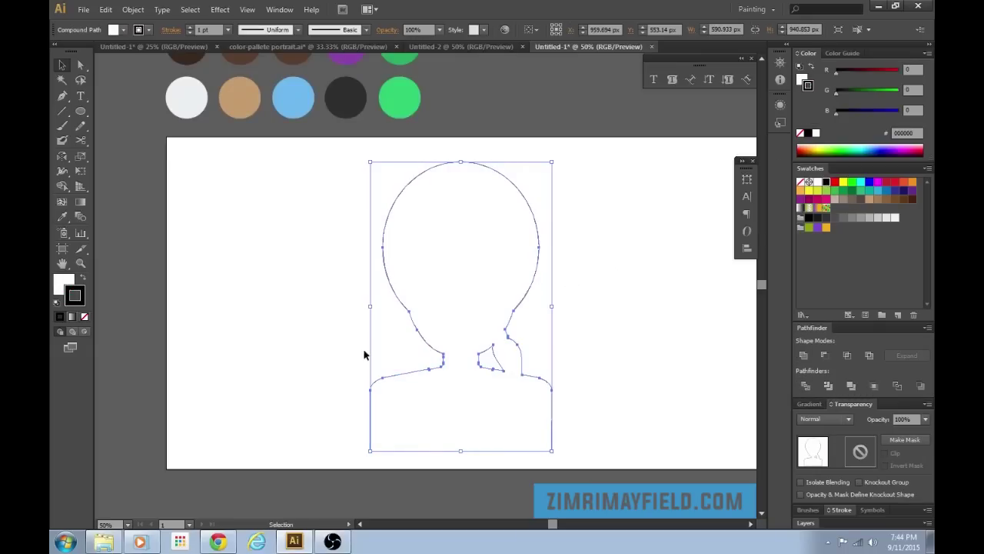
key(ctrl+z)
key(ctrl+z)
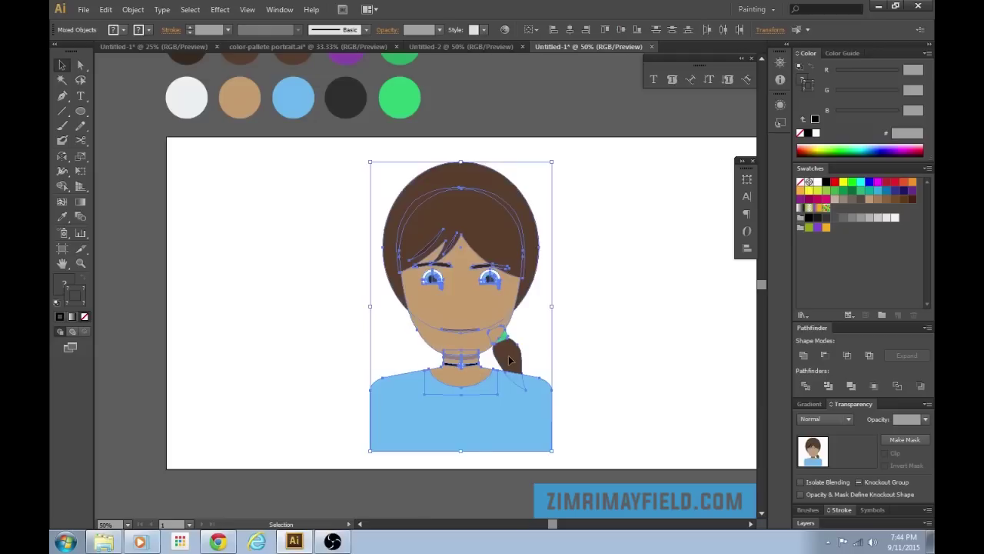
drag(488, 309, 578, 309)
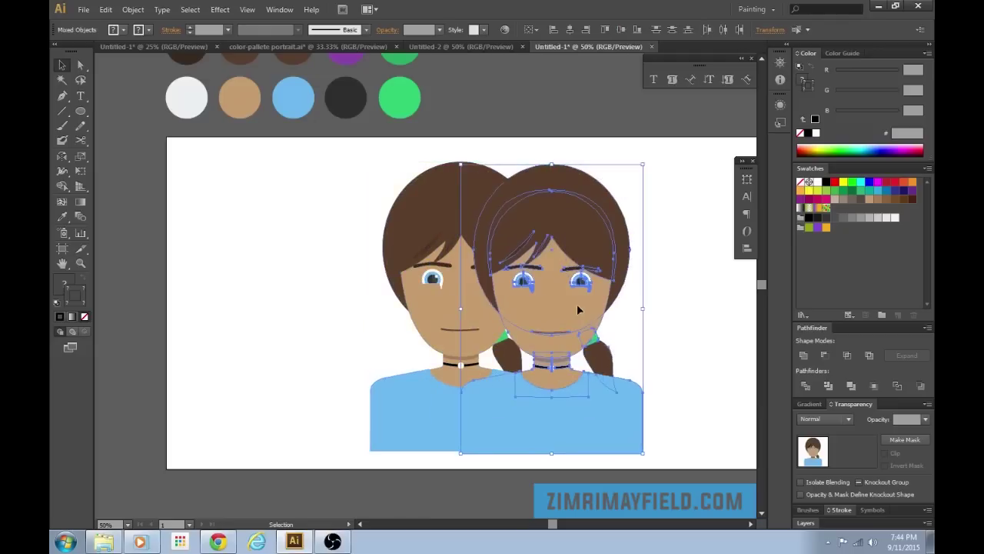
key(ctrl+z)
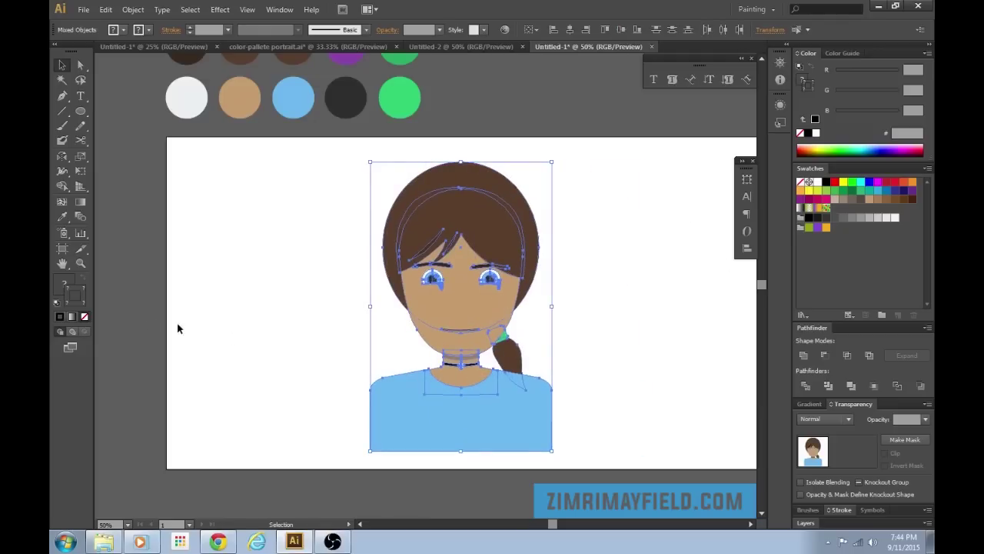
click(803, 359)
key(ctrl+z)
Unite a copy of the portrait pieces into one silhouette with a solid black fill and no stroke
click(826, 181)
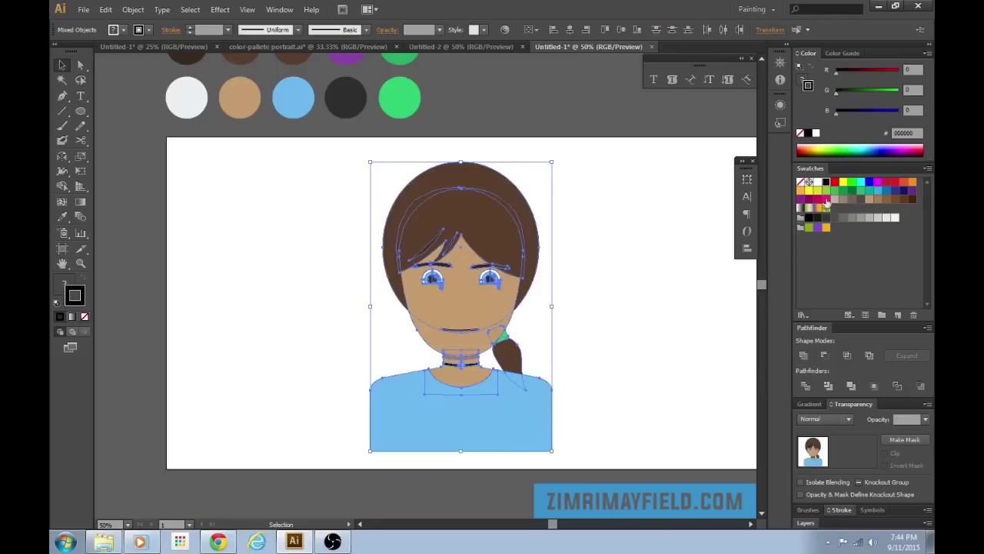
click(805, 356)
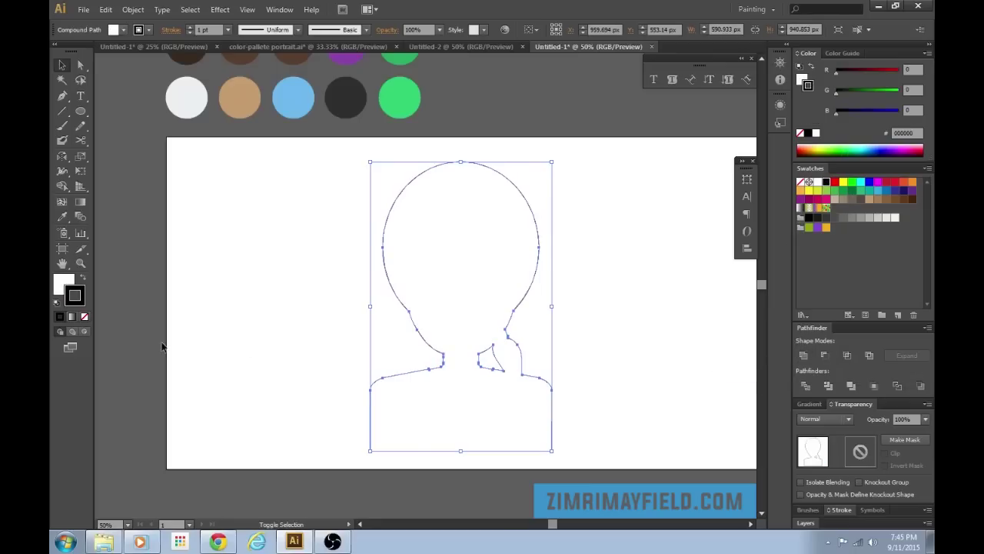
key(shift+x)
click(84, 316)
click(64, 284)
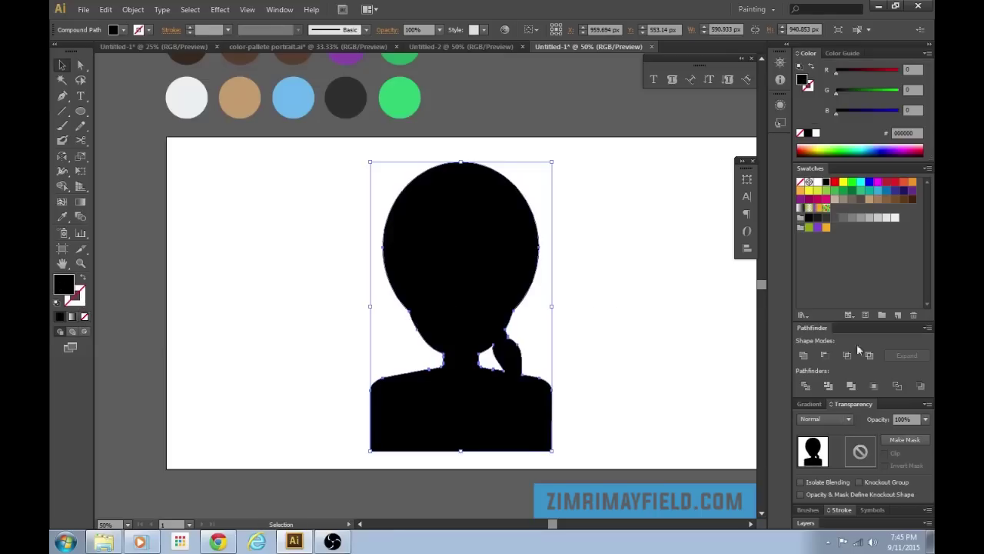
Set the black silhouette's opacity to 30%
mouse_move(635, 327)
mouse_down()
mouse_move(629, 300)
mouse_move(627, 322)
mouse_up()
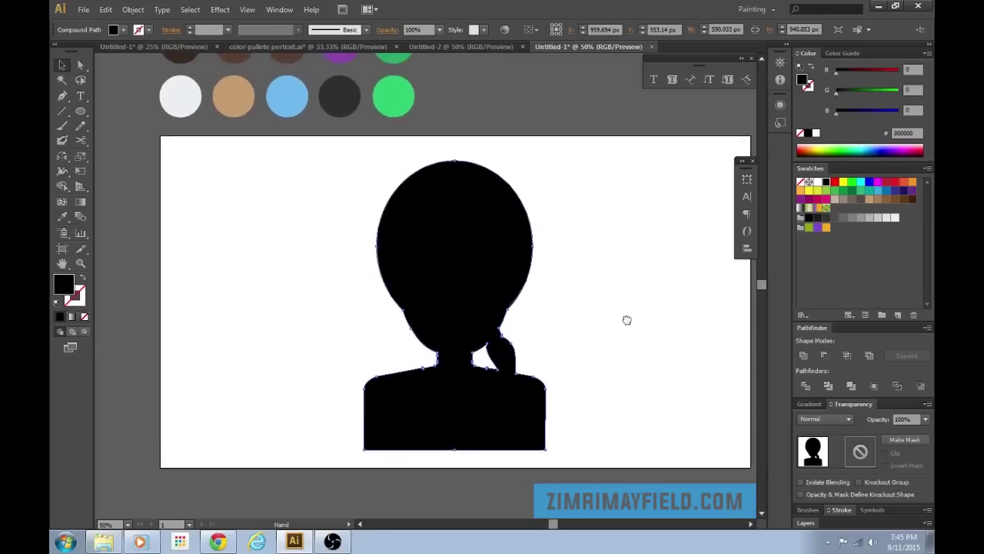
click(926, 419)
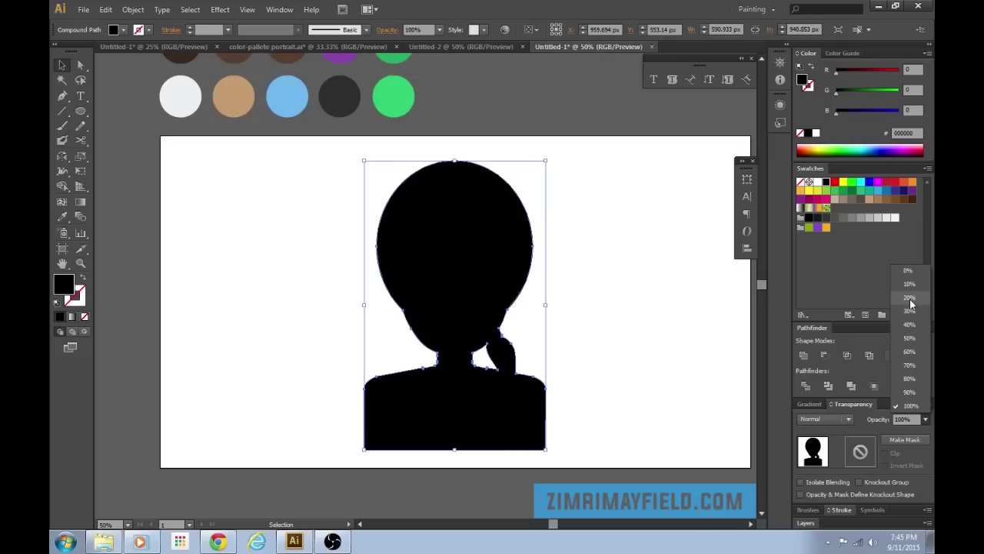
click(912, 312)
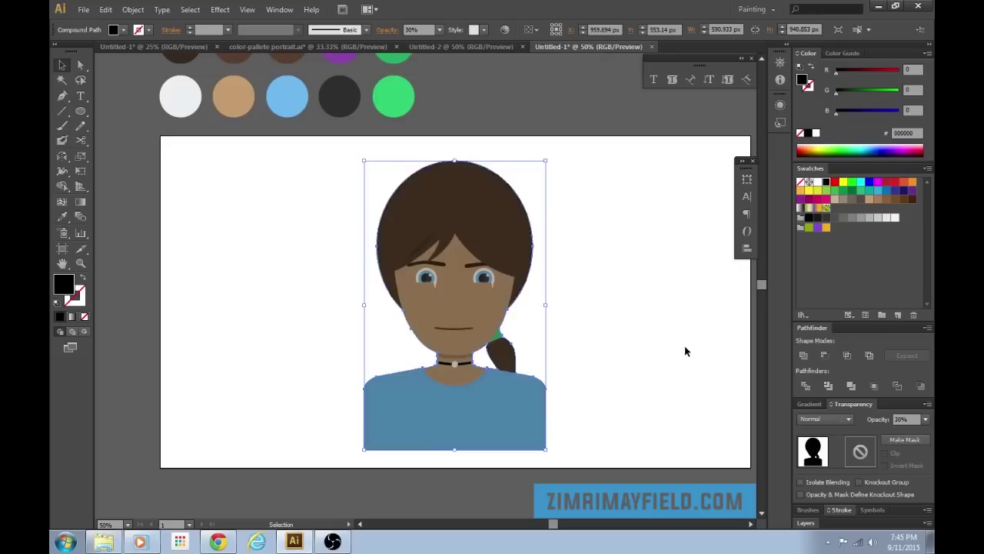
Start a dividing path with the Pen tool just above the head and curve it down to the hair parting on the forehead
key(ctrl+equal)
key(ctrl+equal)
drag(705, 313, 636, 412)
key(p)
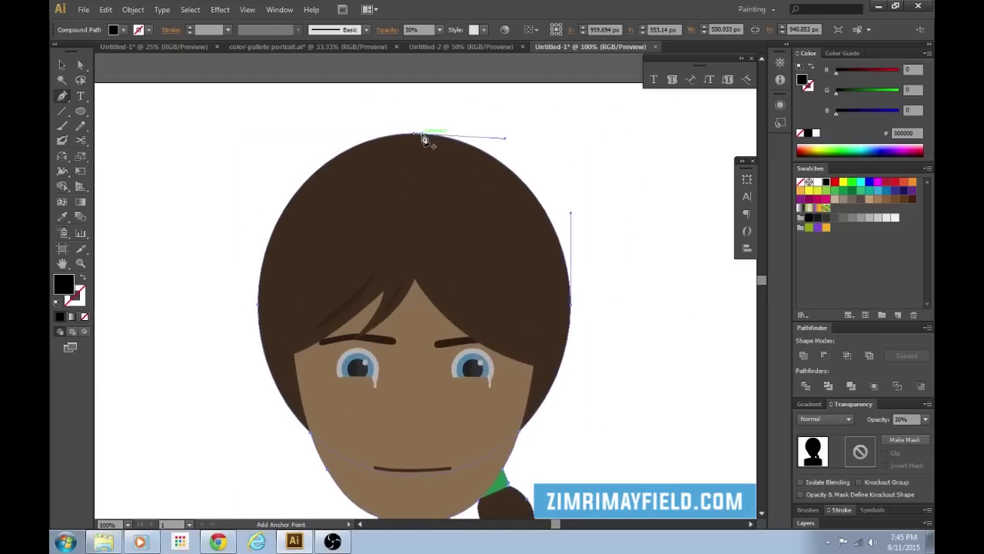
click(422, 135)
drag(433, 244, 436, 176)
drag(417, 209, 422, 265)
ctrl+click(426, 188)
drag(453, 73, 453, 123)
click(430, 103)
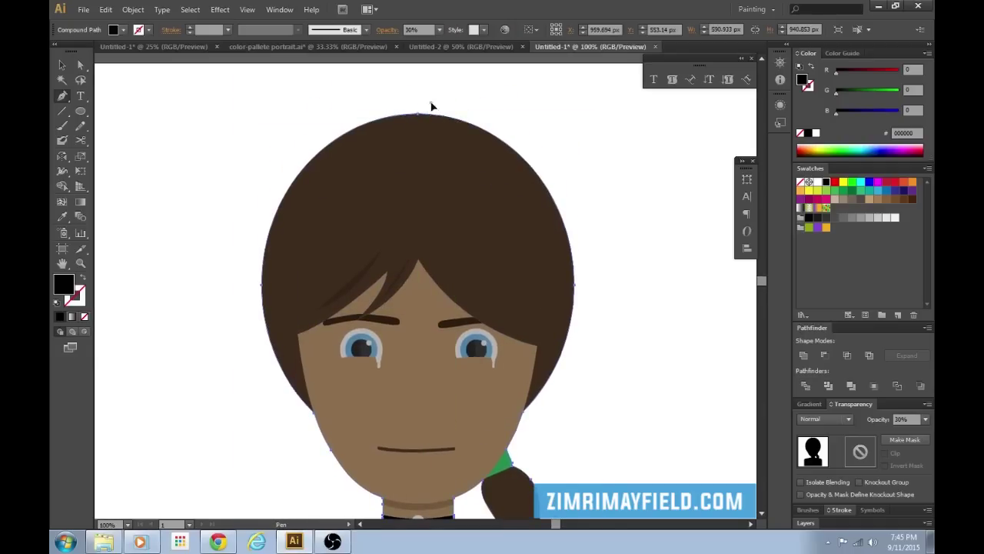
drag(418, 258, 423, 302)
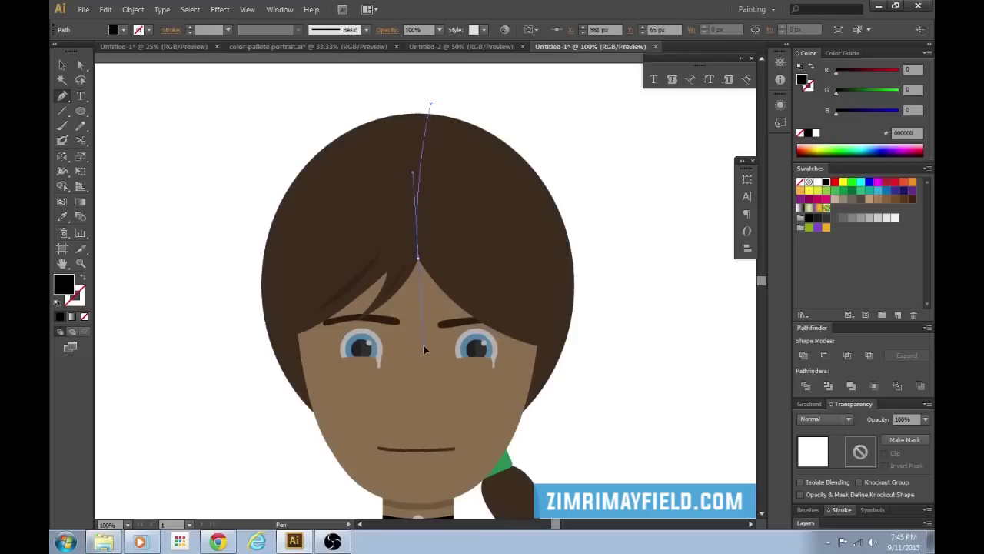
drag(424, 350, 423, 346)
Make the anchor at the hair parting a corner and extend the dividing path down the face to the mouth
scroll(427, 330, down, 3)
drag(421, 272, 417, 364)
key(ctrl+z)
click(419, 151)
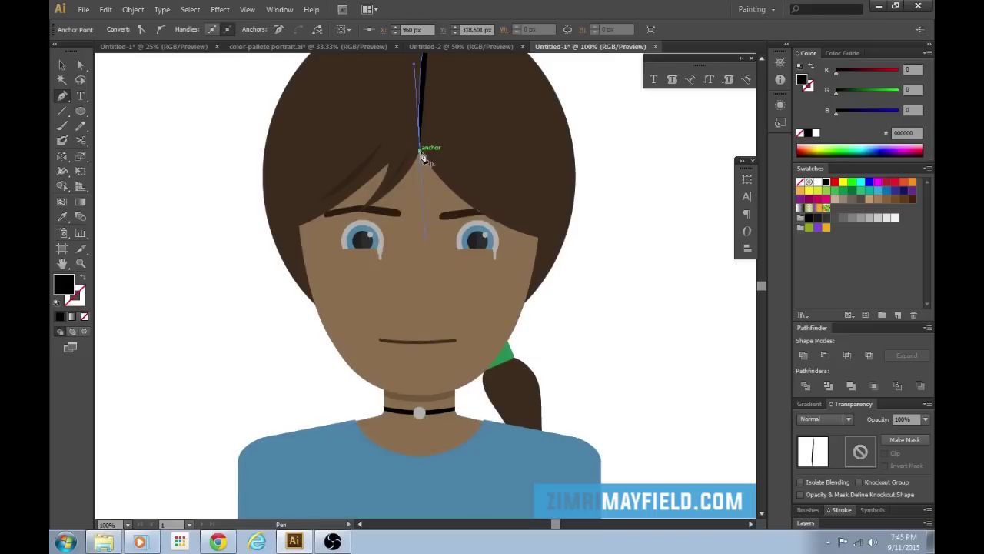
drag(417, 409, 419, 436)
key(ctrl+plus)
key(ctrl+plus)
key(ctrl+plus)
key(ctrl+plus)
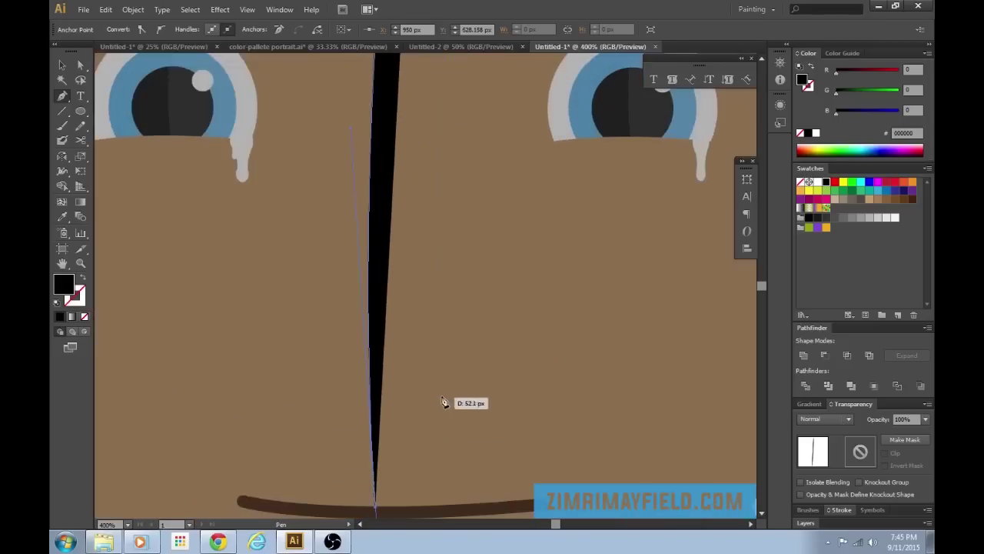
Continue the dividing path in small curves below the lower lip and down to the chin's edge
scroll(450, 403, down, 5)
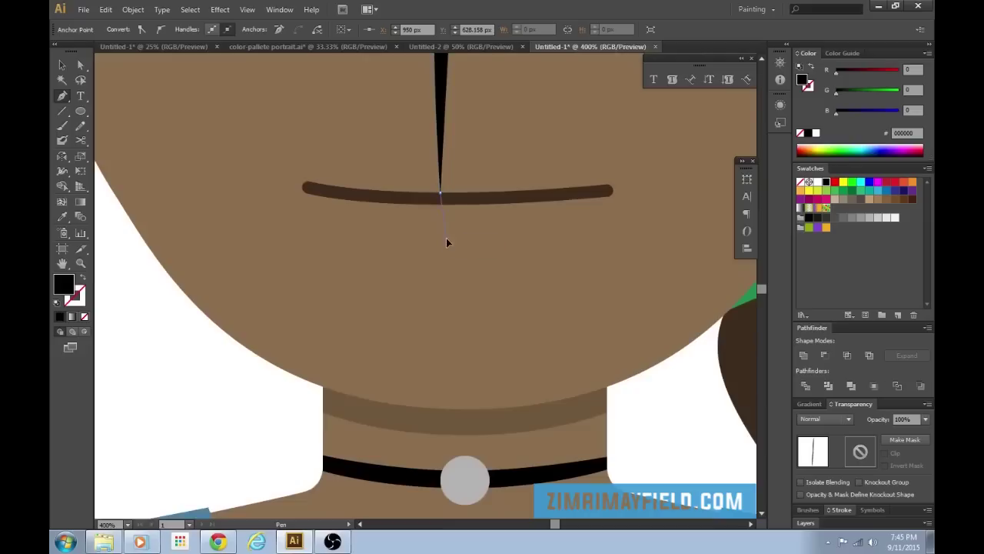
click(446, 237)
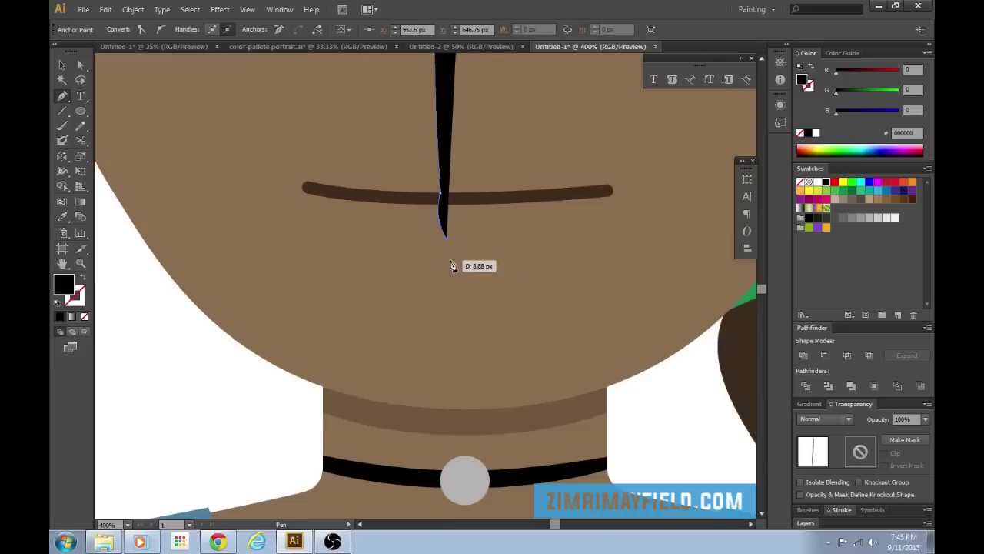
scroll(442, 300, down, 2)
drag(433, 313, 464, 372)
click(434, 312)
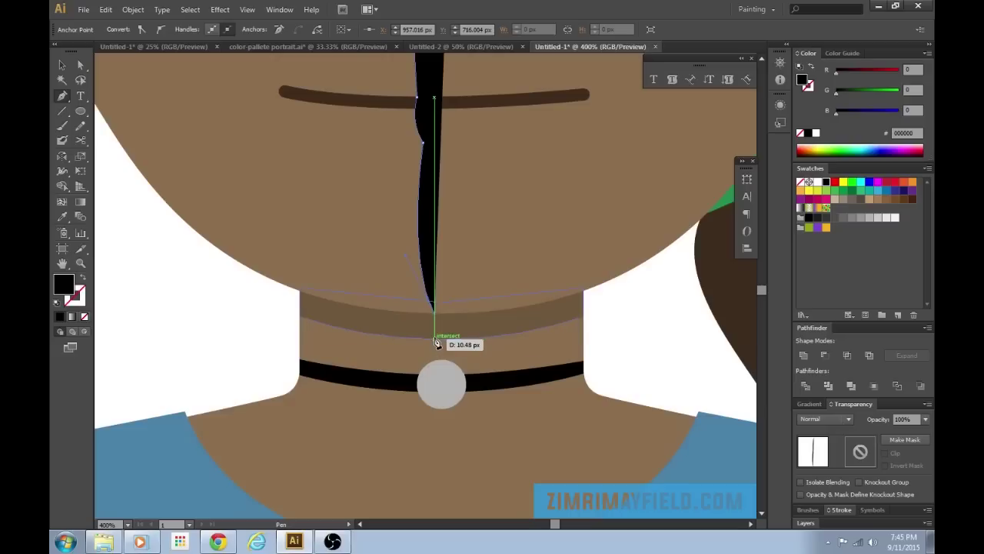
Contour the dividing path across the chin shadow, neck and choker pendant, then curve it down to the shirt's neckline
drag(434, 336, 410, 341)
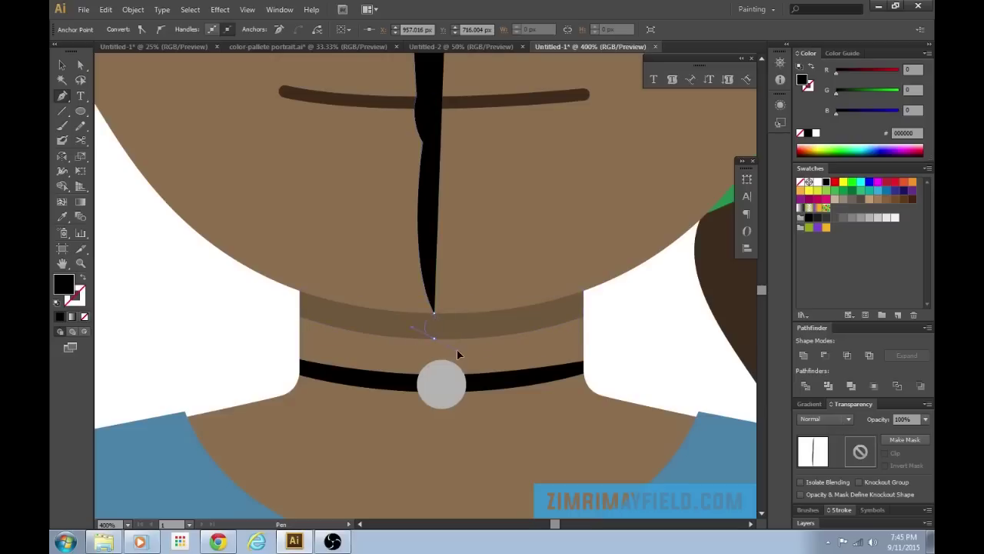
drag(457, 351, 484, 292)
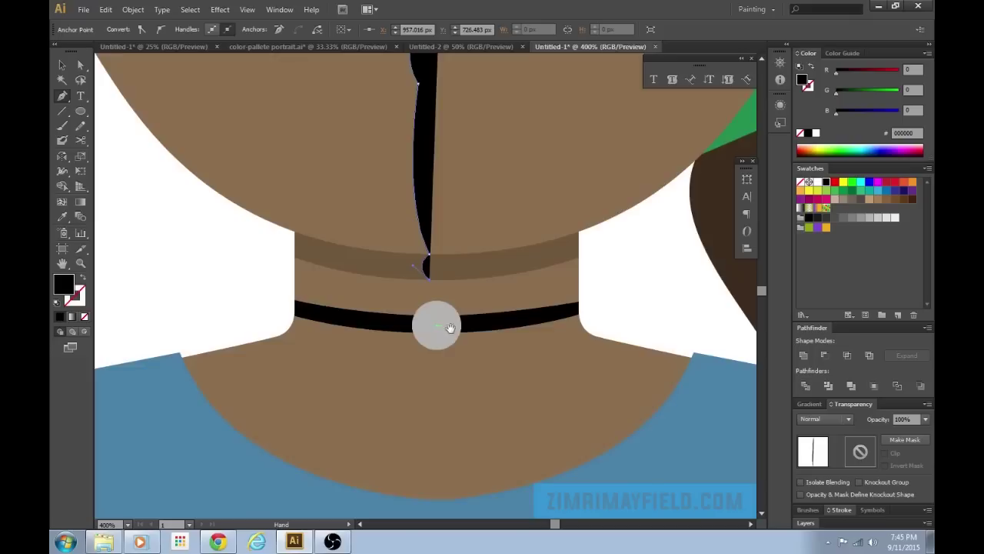
drag(450, 325, 461, 250)
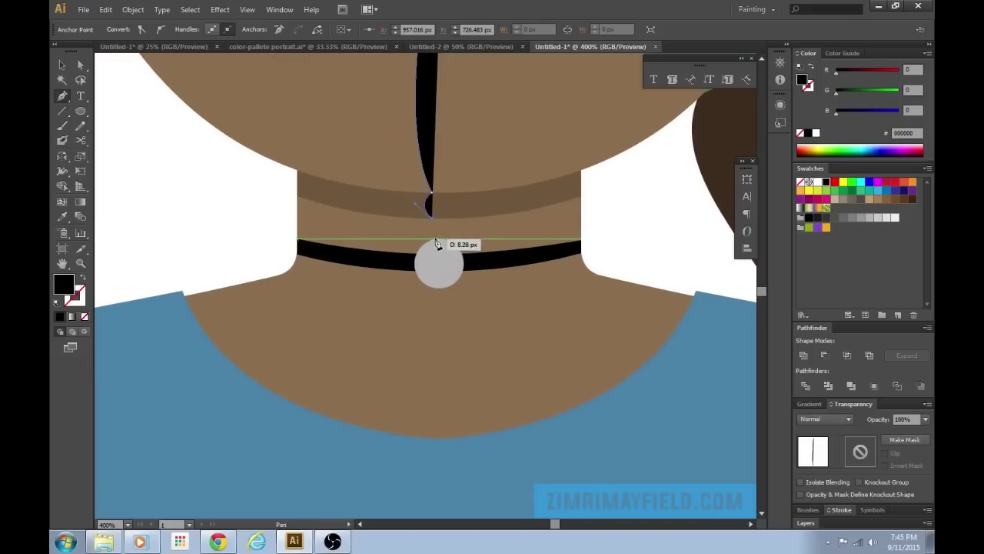
click(435, 240)
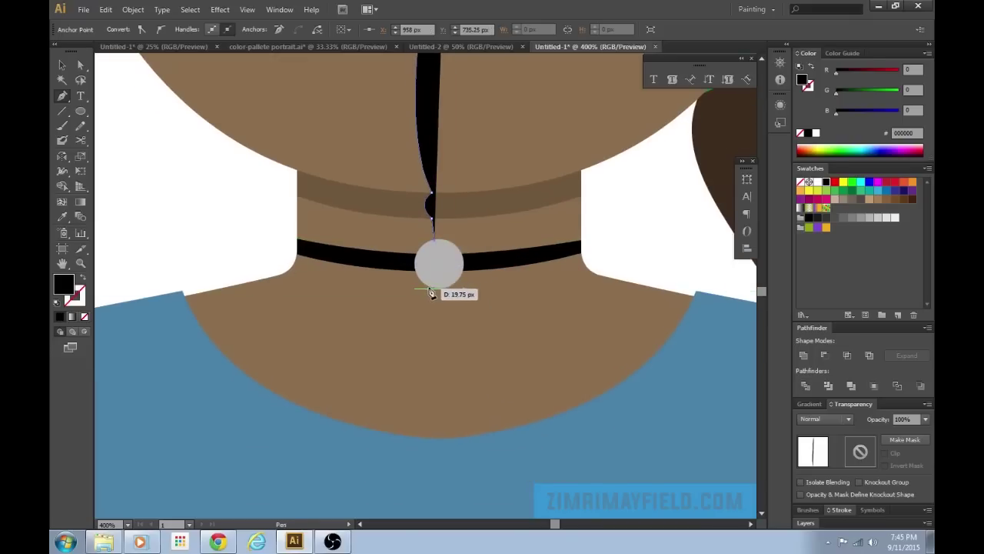
click(431, 292)
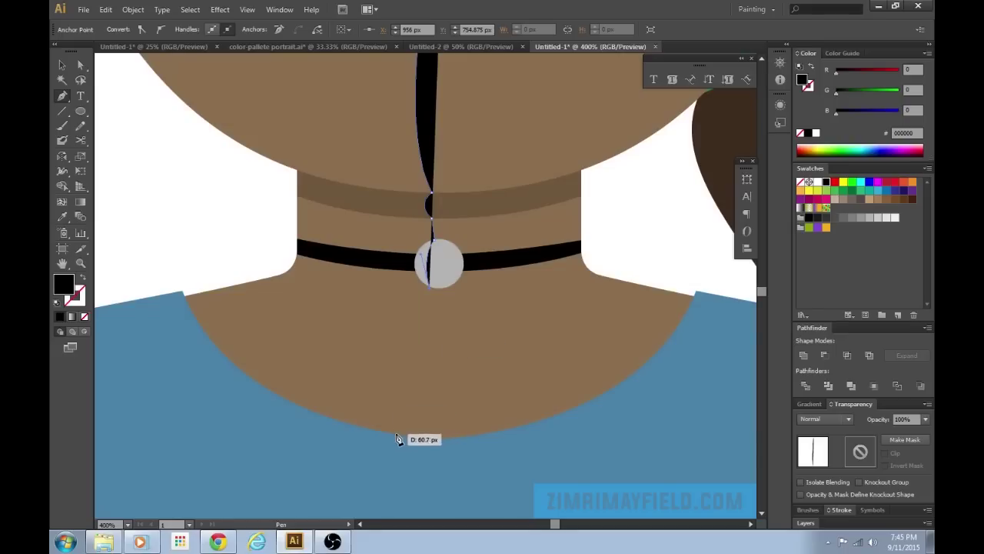
drag(407, 487, 409, 491)
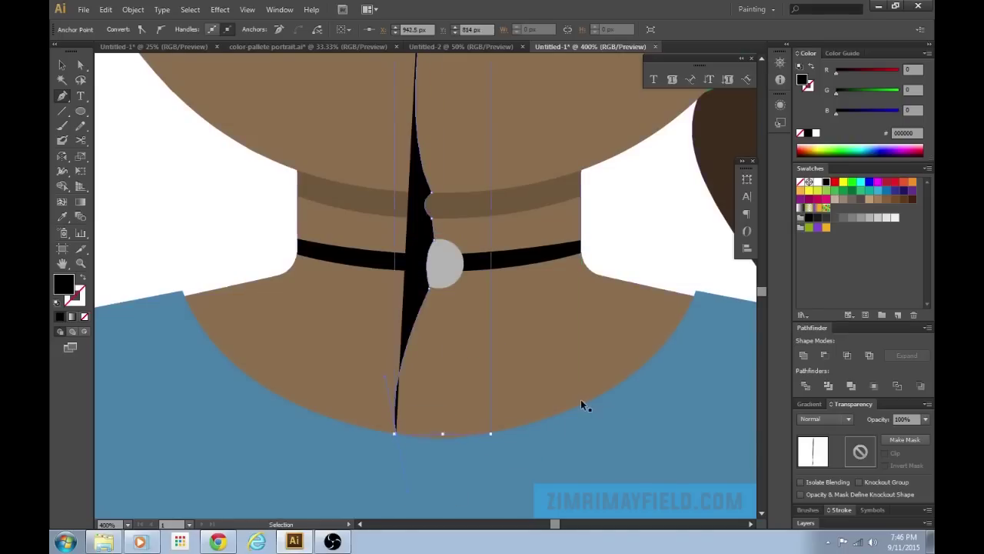
Extend the dividing path from the neckline down to the shirt's bottom edge
key(ctrl+minus)
key(ctrl+minus)
key(ctrl+minus)
key(ctrl+minus)
key(ctrl+minus)
key(ctrl+plus)
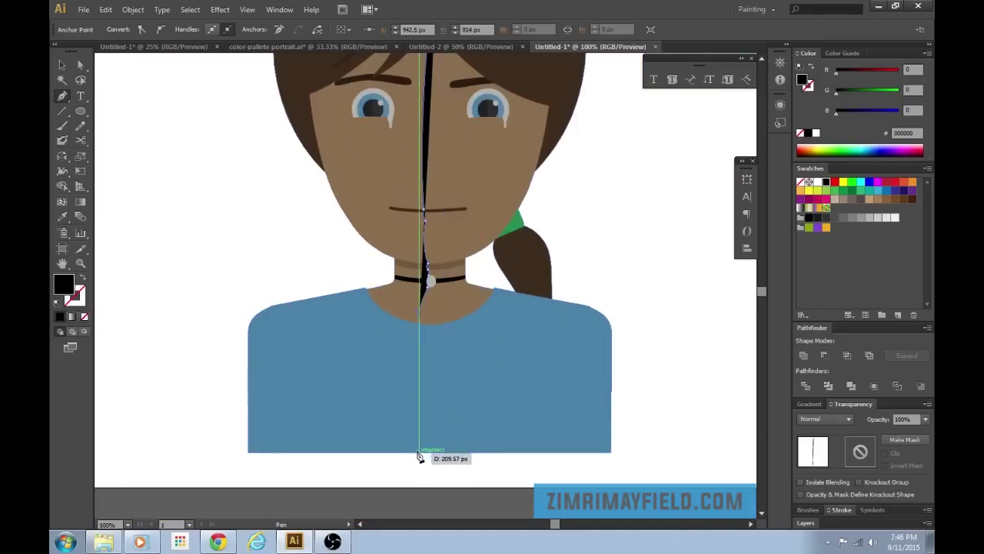
click(420, 453)
key(ctrl+minus)
key(ctrl+minus)
key(v)
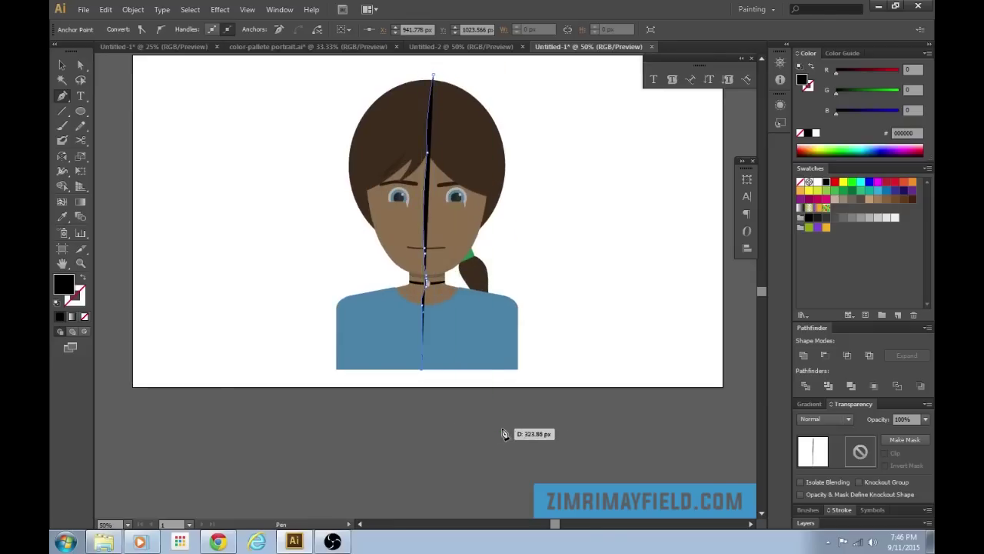
Try closing the dividing path around the left half of the portrait, and undo those points
drag(358, 409, 410, 481)
click(387, 501)
click(248, 380)
click(343, 223)
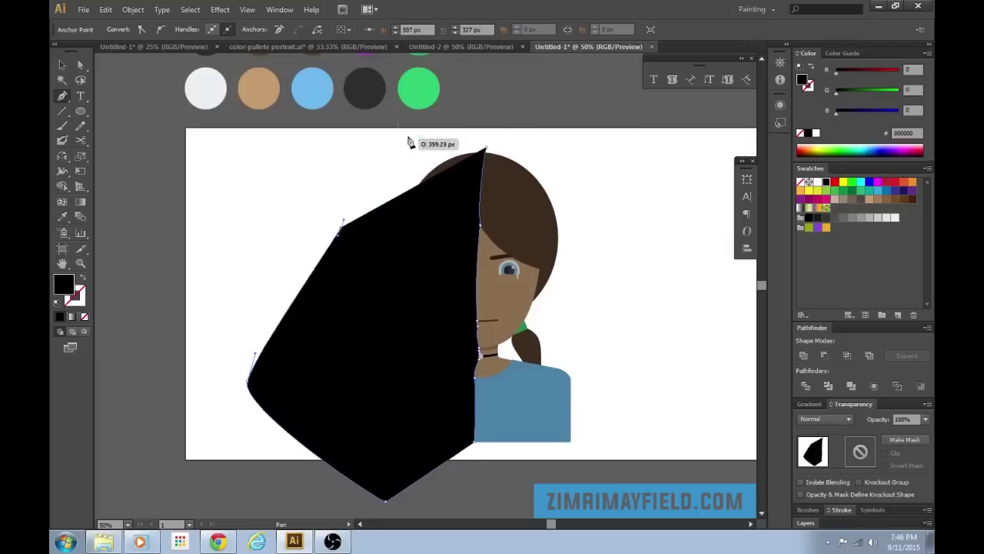
click(415, 129)
click(487, 147)
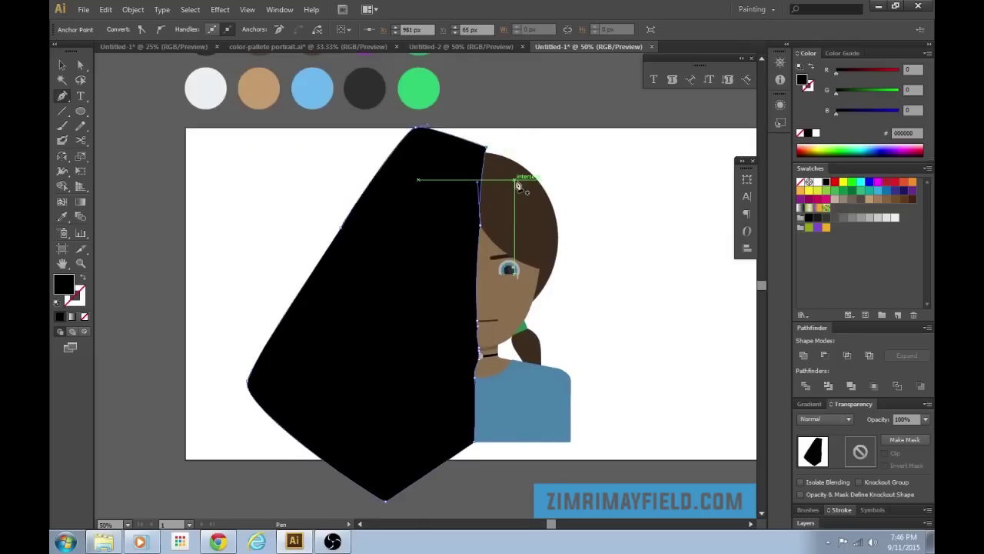
key(ctrl+z)
key(ctrl+z)
key(ctrl+z)
key(ctrl+z)
key(ctrl+z)
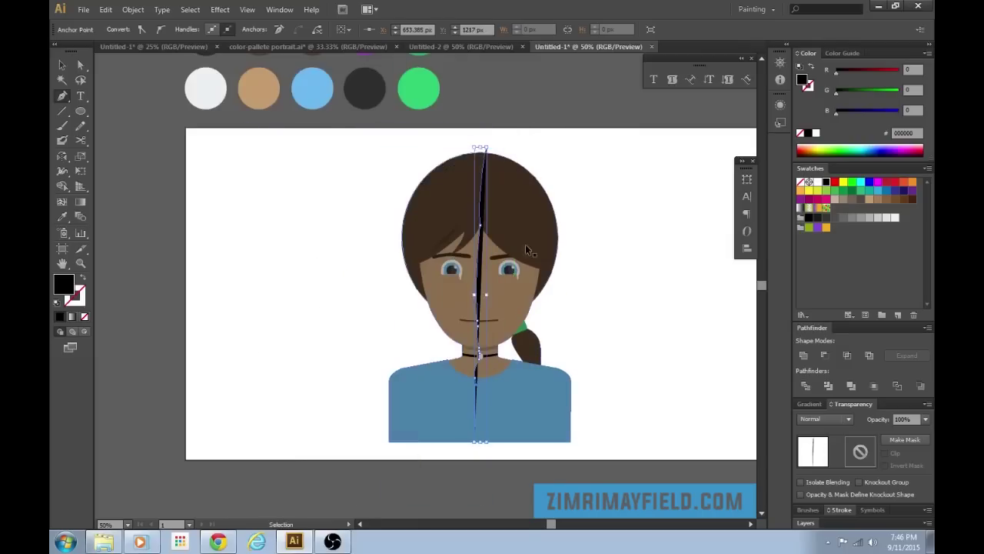
Close the dividing path around the right half of the portrait, passing well outside the shirt, ponytail and head
click(571, 482)
click(681, 461)
click(676, 237)
click(642, 127)
click(543, 90)
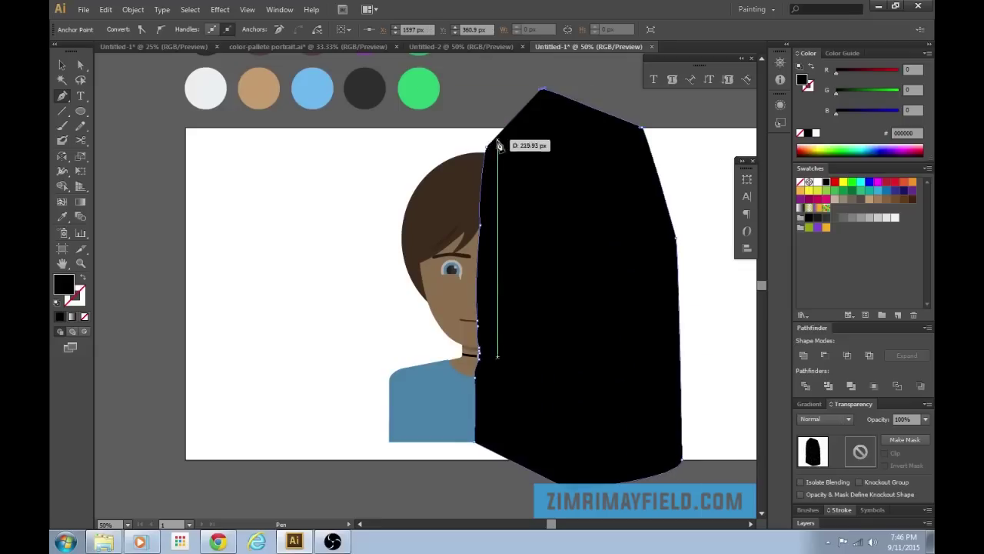
click(487, 147)
Cut the right-hand shape out of the semi-transparent black silhouette, keeping the shading only on the portrait's left half
key(ctrl+a)
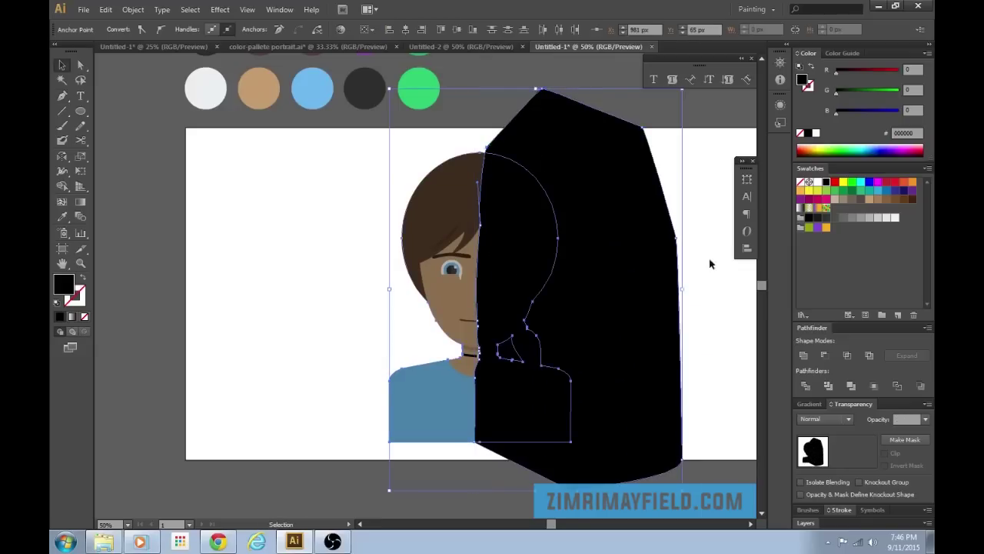
key(ctrl+7)
click(683, 242)
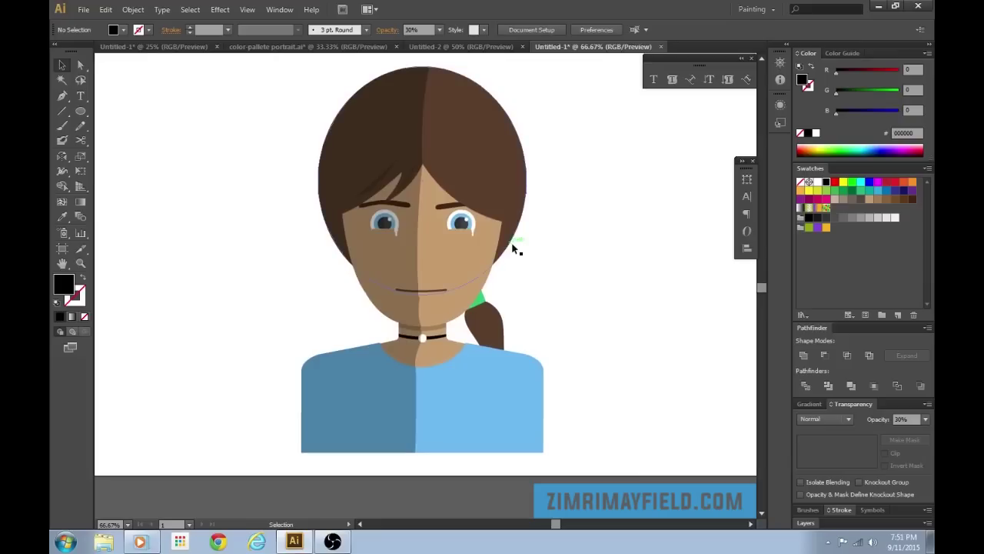
Review the half-shadow across the whole portrait, from the hair down to the shirt
key(ctrl+equal)
key(ctrl+minus)
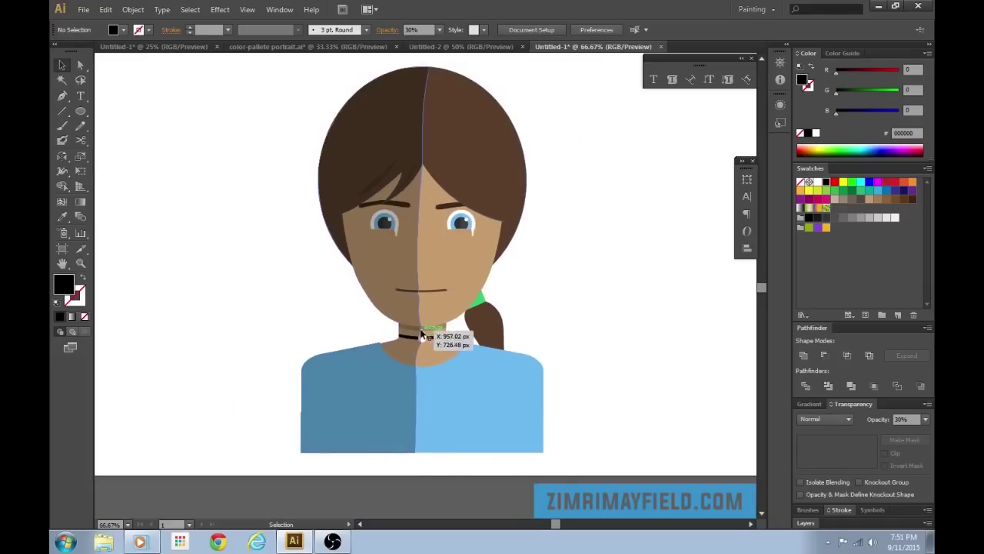
key(ctrl+minus)
key(ctrl+minus)
key(ctrl+equal)
drag(619, 281, 573, 338)
key(ctrl+minus)
key(ctrl+equal)
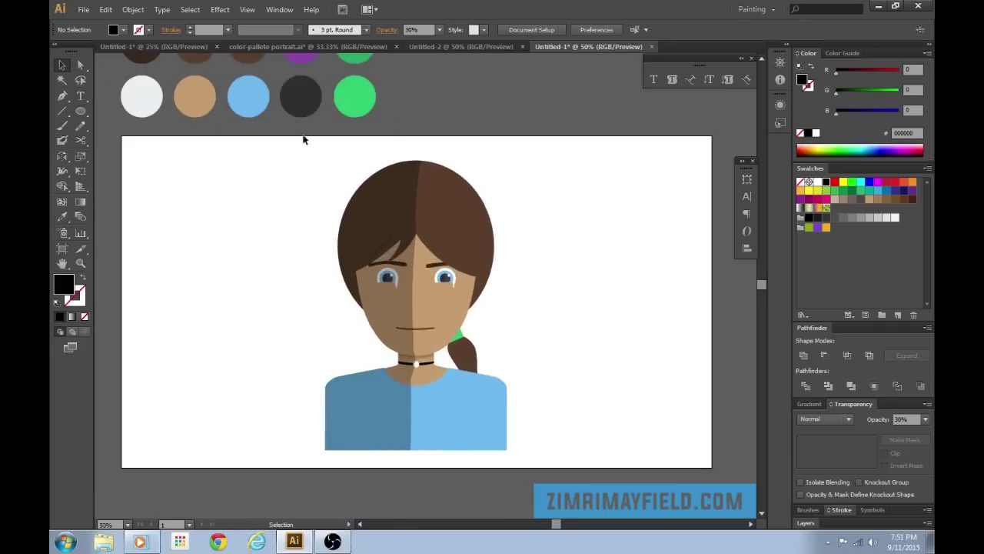
key(ctrl+minus)
key(ctrl+equal)
Draw a black hexagon about 1081 by 936 px centred over the portrait and send it behind all the artwork
drag(83, 115, 146, 157)
drag(161, 199, 248, 237)
key(v)
drag(171, 206, 411, 300)
drag(509, 220, 623, 163)
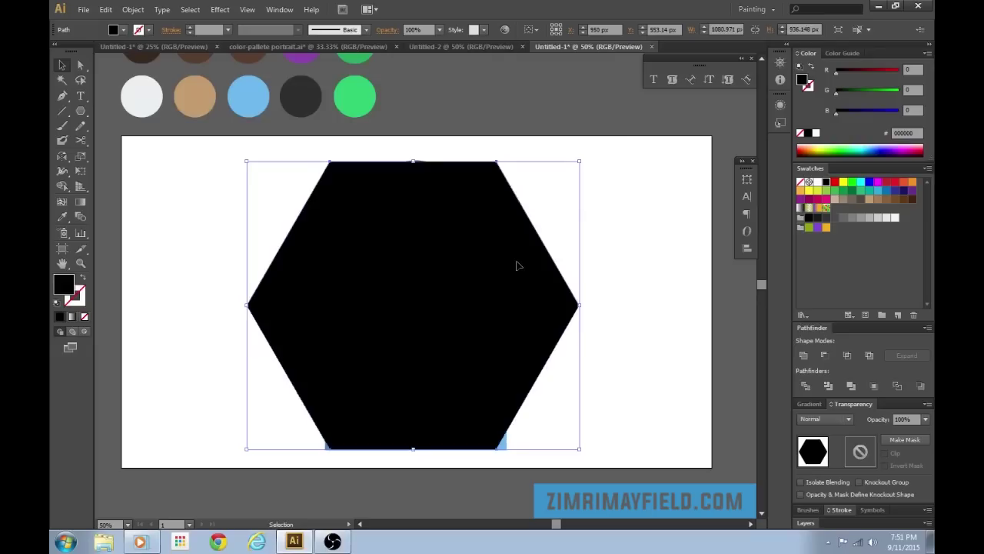
key(ctrl)
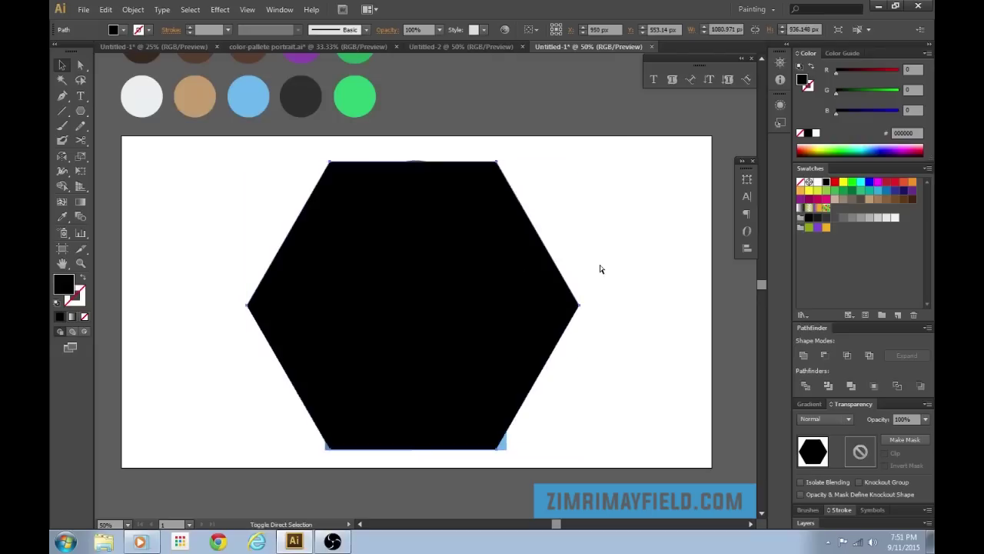
key(ctrl+shift+bracketleft)
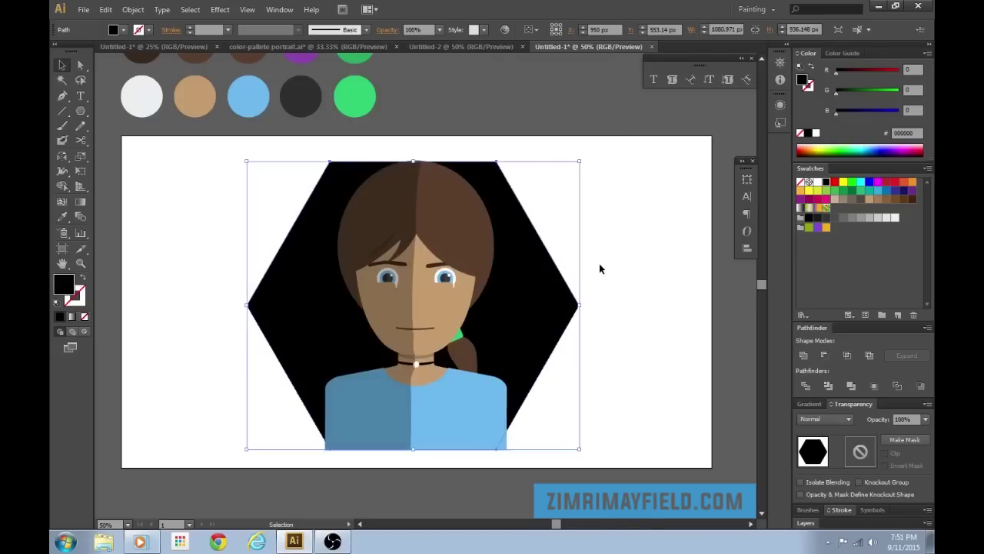
click(638, 279)
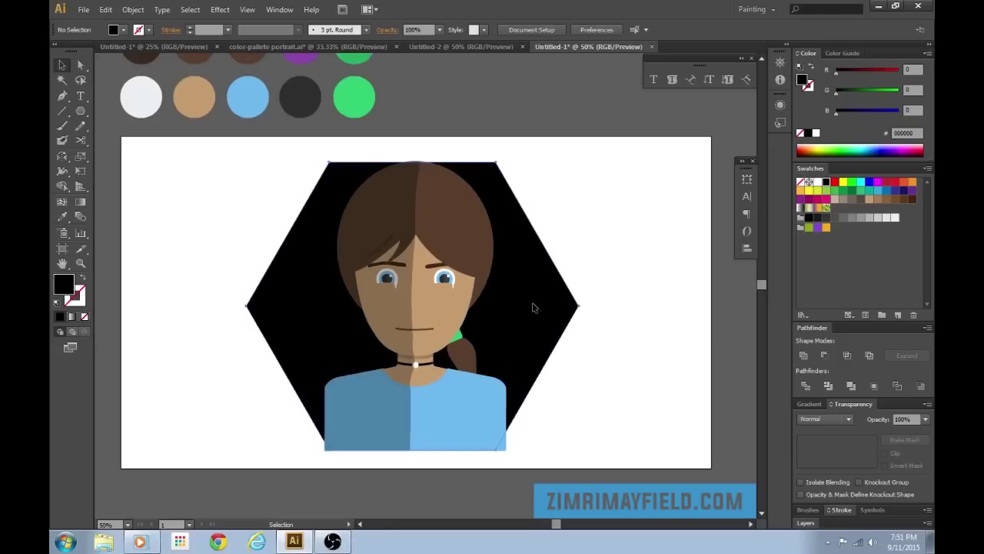
Enlarge the hexagon slightly around its centre and move it up so its bottom edge aligns with the shirt's bottom
click(538, 304)
drag(577, 169, 589, 153)
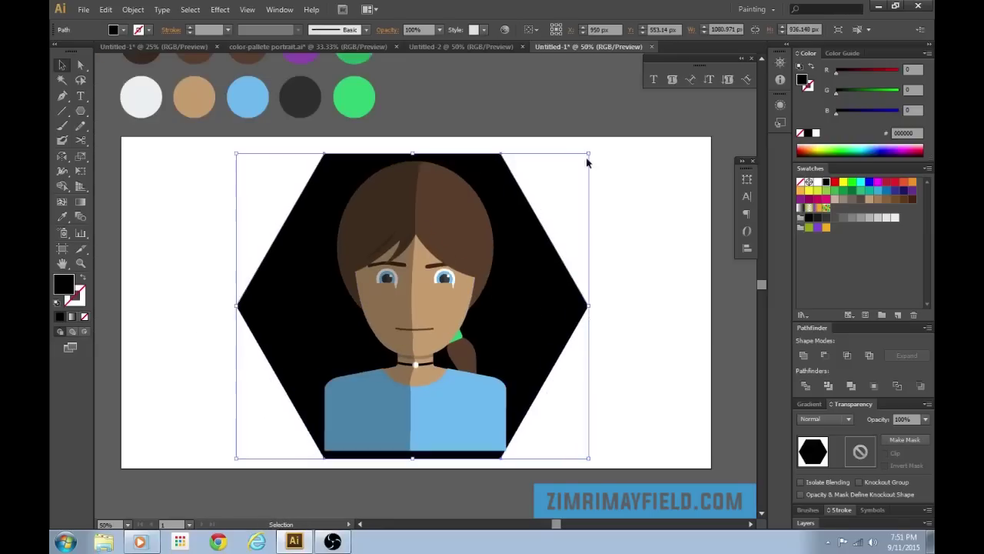
drag(533, 301, 532, 289)
click(595, 391)
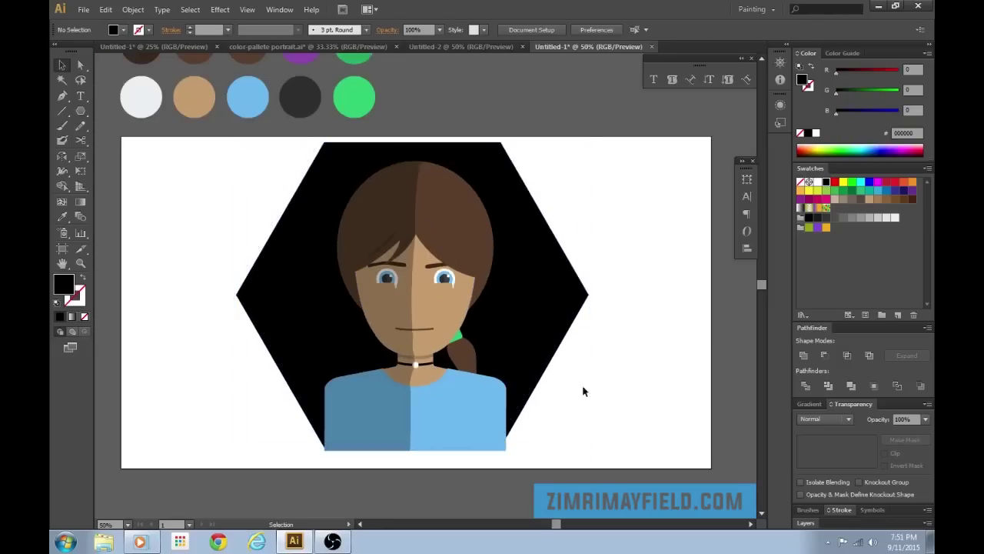
Scale the portrait and hexagon down together around their centre, until the hexagon is about 1004 px wide
drag(206, 173, 558, 411)
drag(588, 144, 572, 160)
click(623, 369)
Check how the shirt's lower corners and bottom edge line up with the hexagon
scroll(624, 353, down, 3)
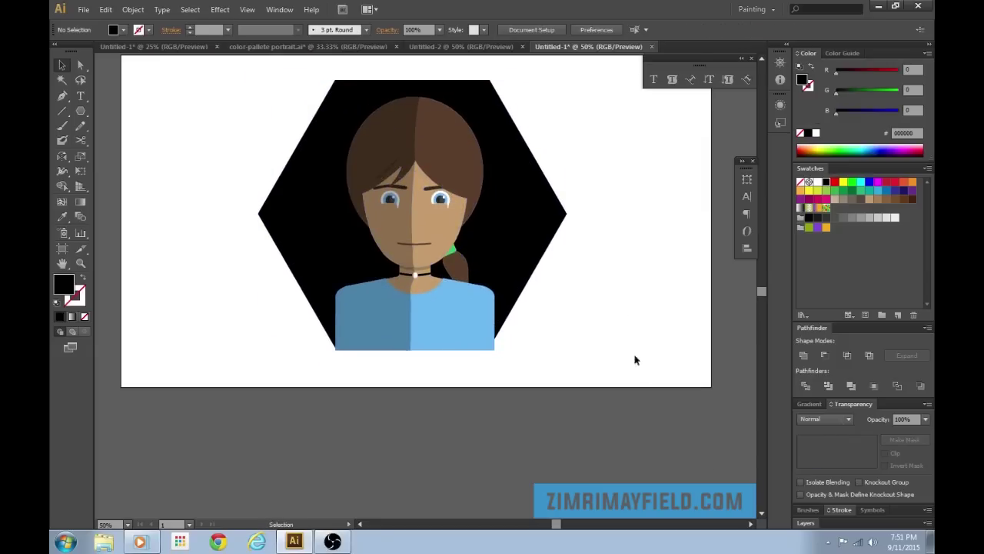
key(ctrl+plus)
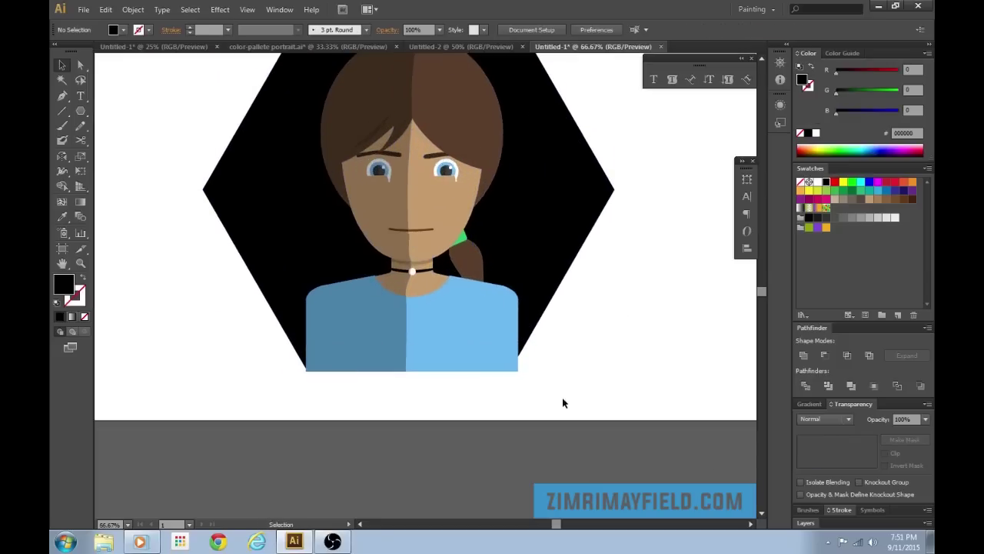
click(495, 370)
scroll(620, 410, up, 2)
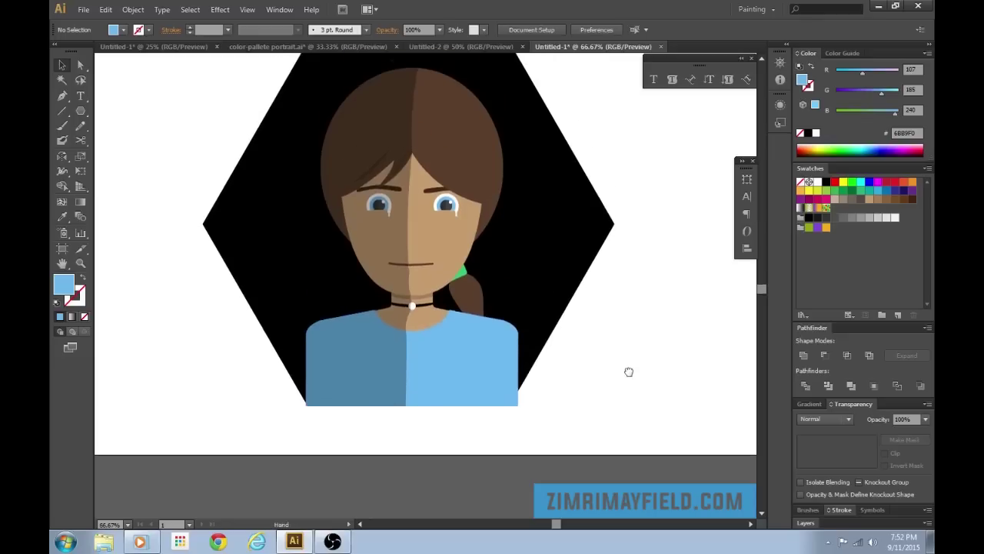
click(380, 386)
click(546, 450)
scroll(561, 408, down, 1)
scroll(564, 369, up, 1)
click(490, 390)
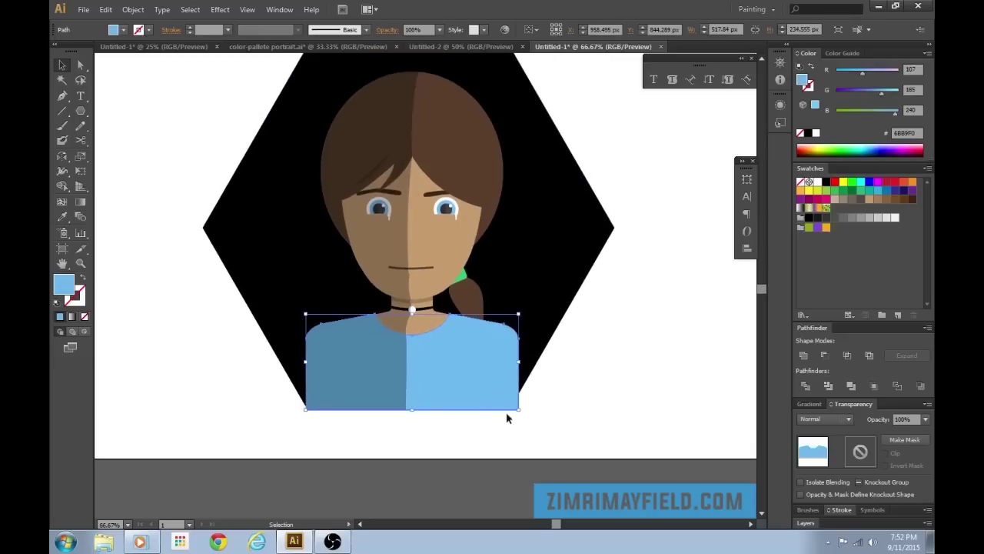
Duplicate the hexagon in place and intersect the copy with the shirt, cropping the shirt to the hexagon's outline
click(573, 286)
key(a)
key(v)
key(a)
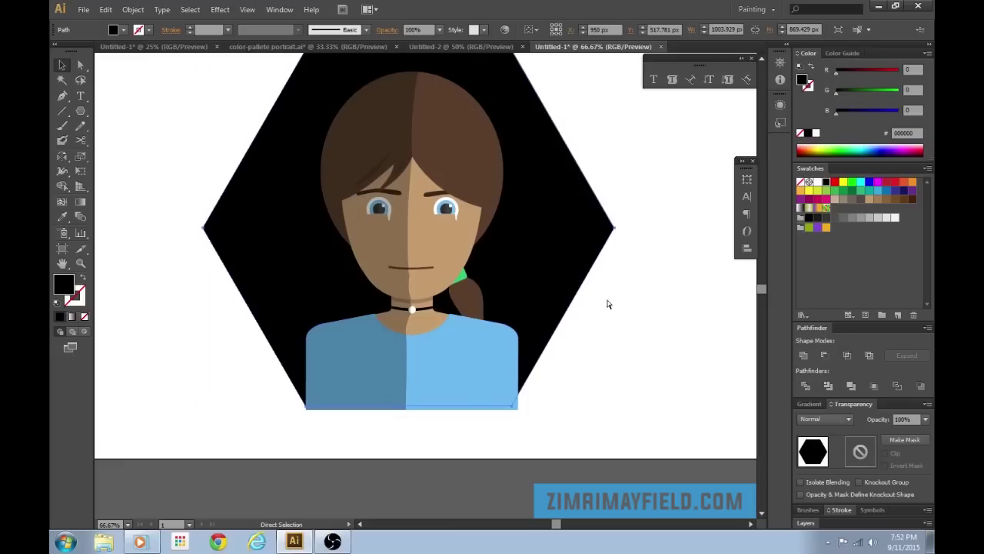
key(v)
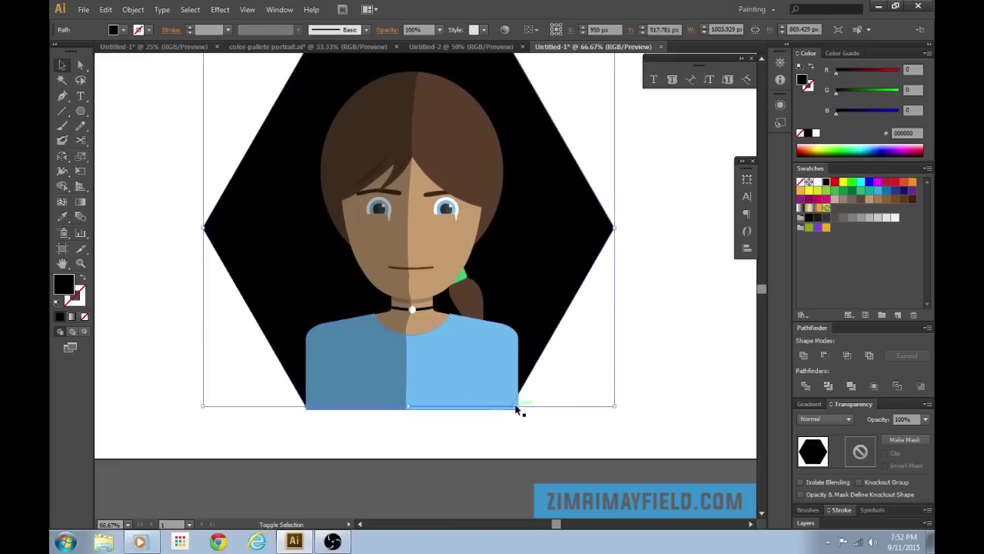
shift+click(487, 366)
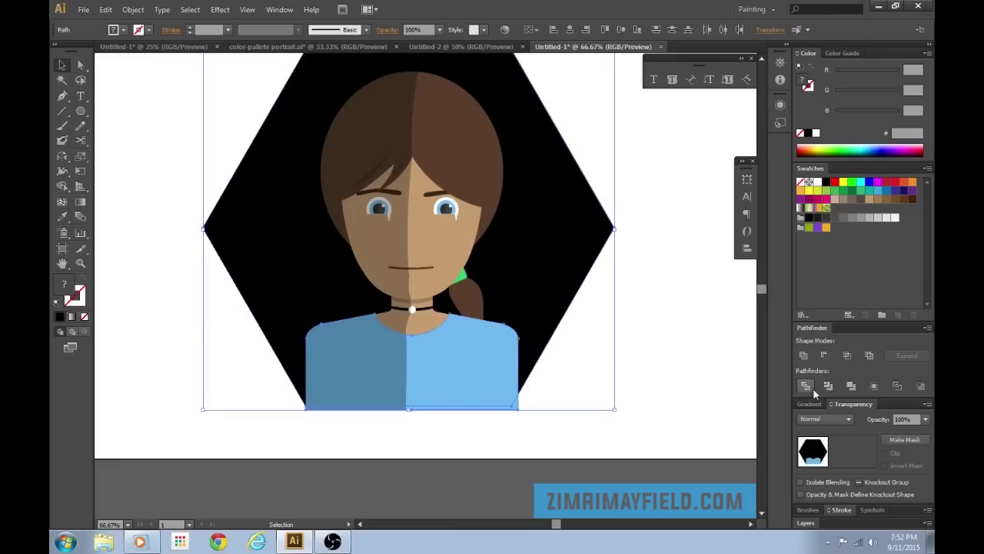
click(847, 356)
click(637, 394)
Inspect the cropped shirt's bottom edge and corners up close
drag(623, 410, 720, 321)
key(ctrl+plus)
key(ctrl+plus)
key(ctrl+plus)
key(ctrl+minus)
key(ctrl+minus)
key(ctrl+minus)
key(ctrl+minus)
key(ctrl+plus)
key(ctrl+plus)
drag(654, 377, 520, 440)
Intersect the half-shadow with another copy of the hexagon, trimming the shading at the hexagon's bottom edge
click(621, 254)
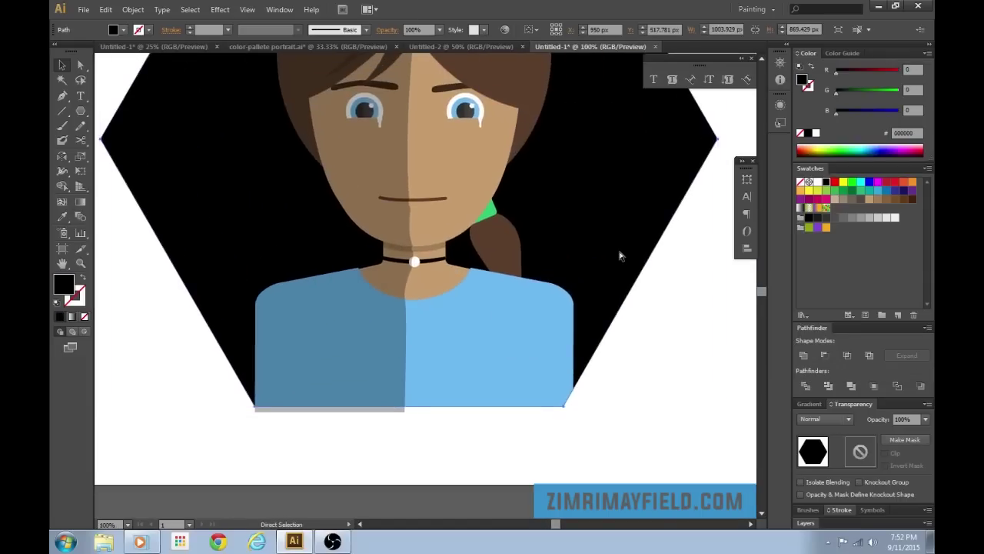
click(672, 394)
click(638, 248)
shift+click(370, 383)
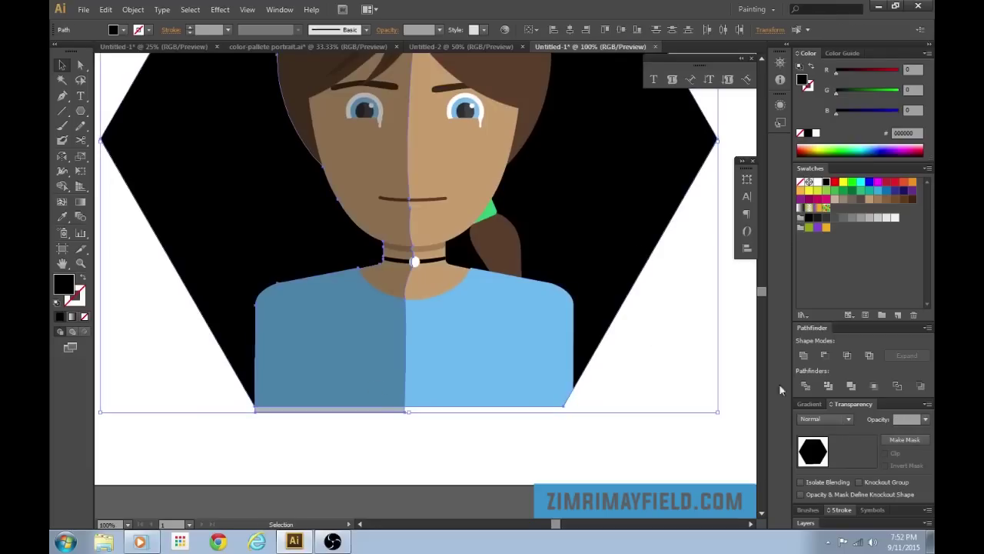
click(847, 356)
click(233, 428)
Draw a 1920 by 1080 px rectangle covering the whole artboard and send it behind all the artwork
key(ctrl+minus)
key(ctrl+minus)
key(ctrl+minus)
key(ctrl+equal)
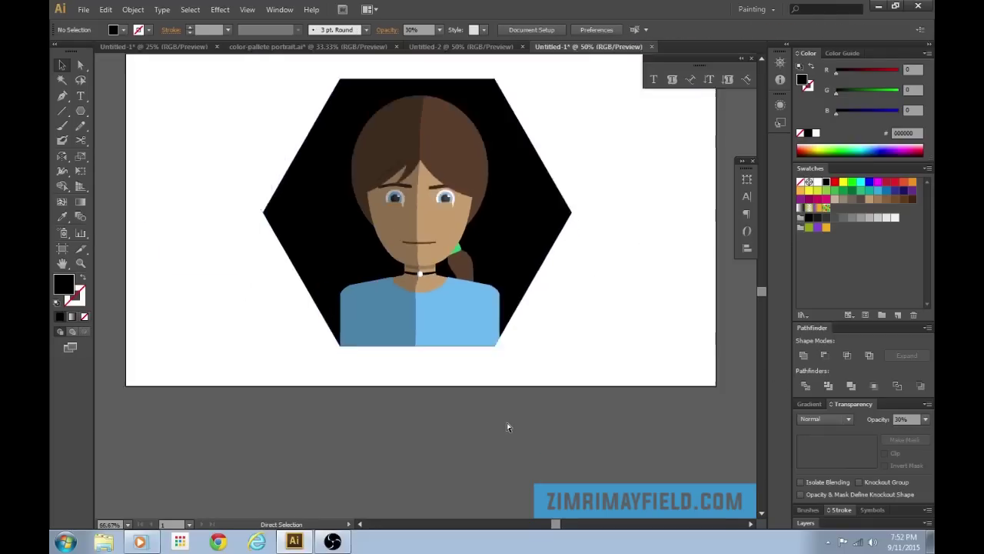
drag(575, 323, 568, 394)
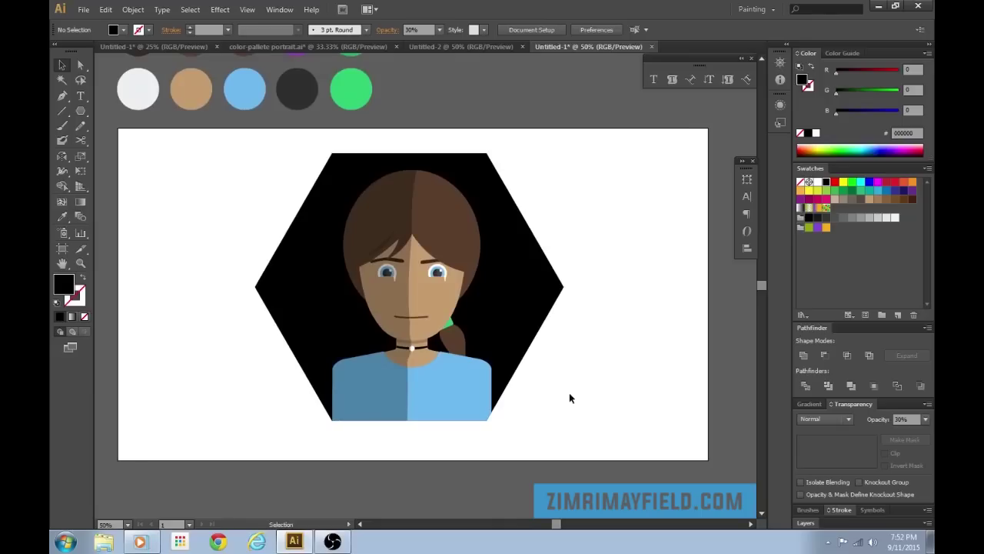
key(m)
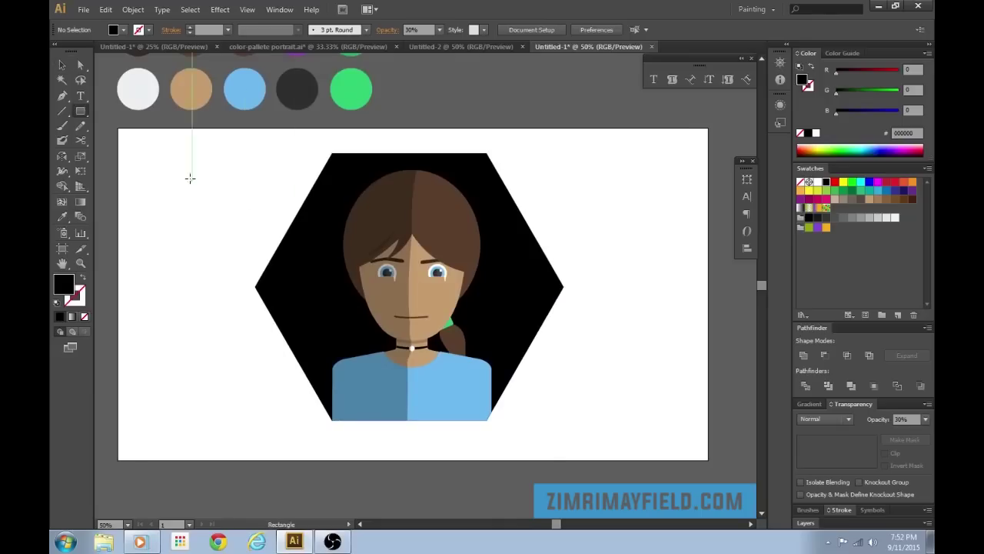
mouse_move(117, 127)
mouse_down()
mouse_move(425, 281)
mouse_move(708, 460)
mouse_up()
key(v)
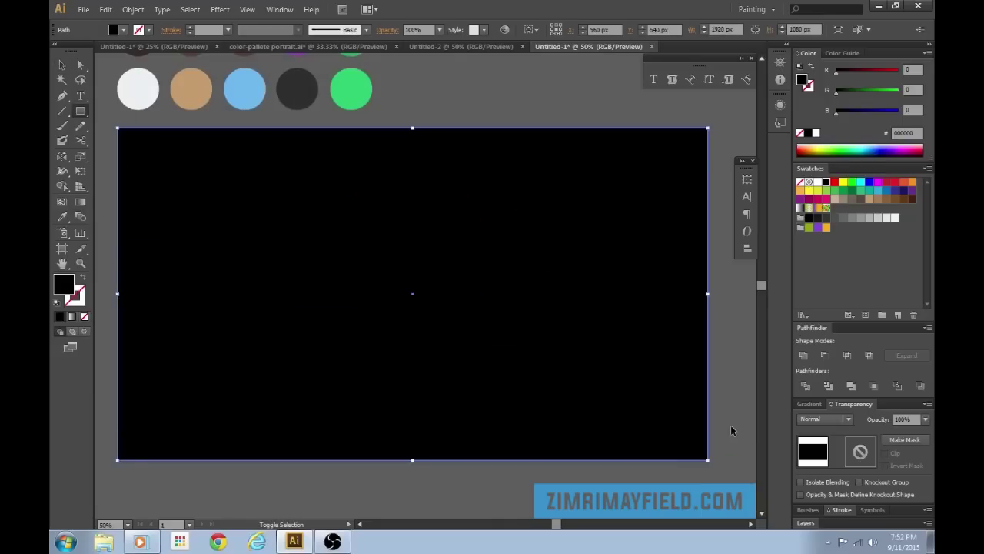
key(ctrl+shift+bracketleft)
Fill the background rectangle with the purple sampled from the palette circles
key(ctrl+minus)
key(i)
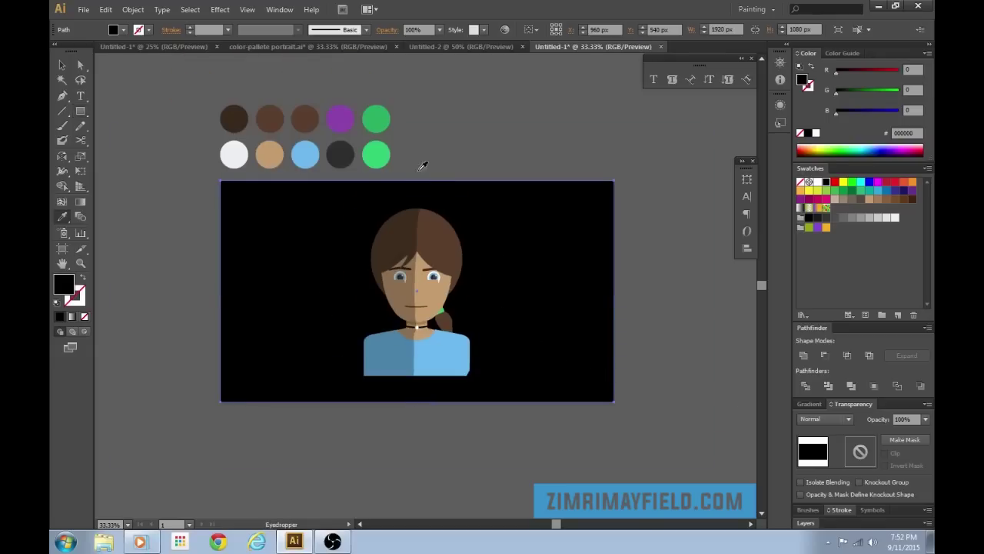
click(350, 116)
key(v)
click(574, 176)
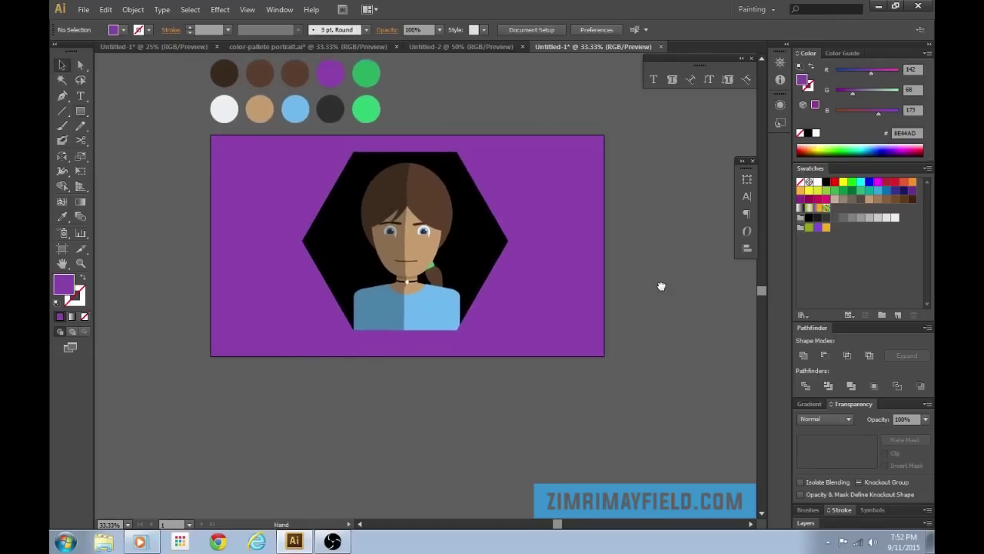
Recolour the hexagon with the brighter green from the palette, #2ECC71
key(ctrl+equal)
click(526, 285)
drag(521, 118, 527, 149)
key(i)
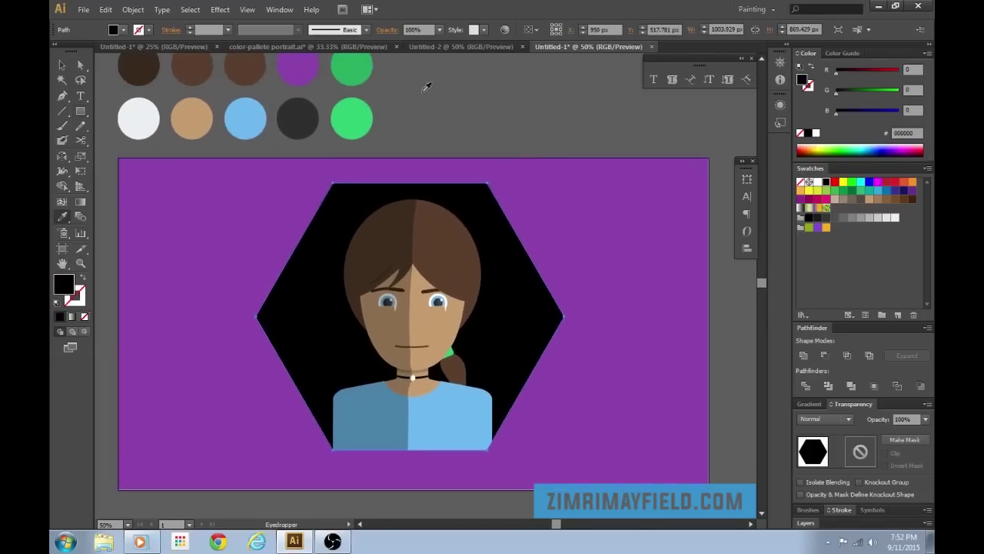
click(367, 115)
click(369, 69)
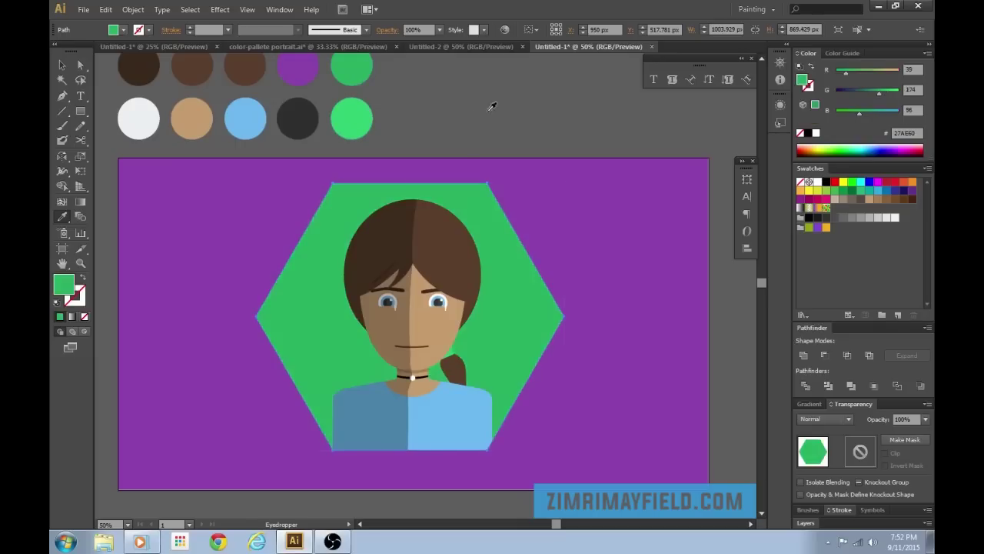
key(v)
key(i)
click(352, 116)
key(v)
click(491, 118)
drag(530, 122, 530, 117)
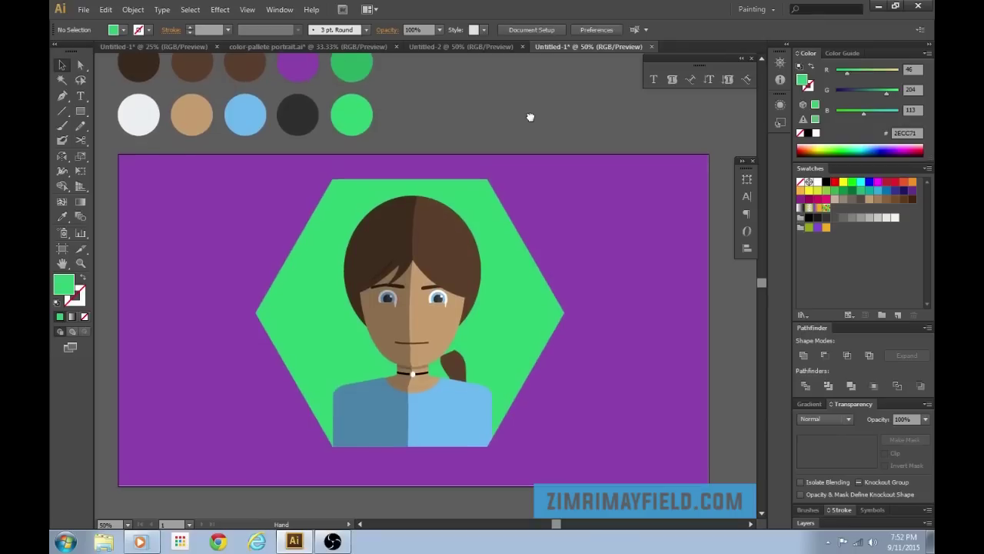
Duplicate the green hexagon in place behind itself and enlarge the copy to about 1073 by 929 px around its centre
click(538, 290)
key(a)
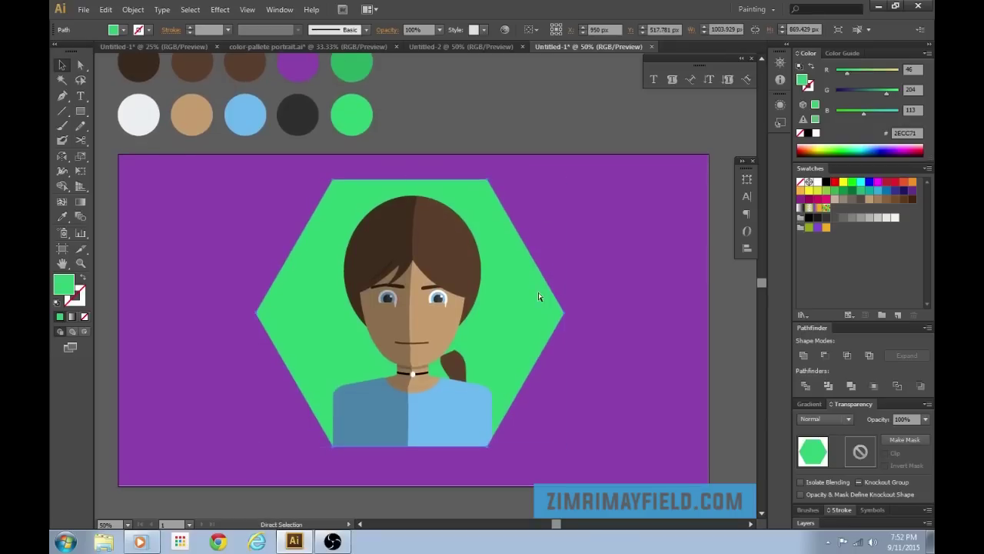
key(v)
key(a)
key(v)
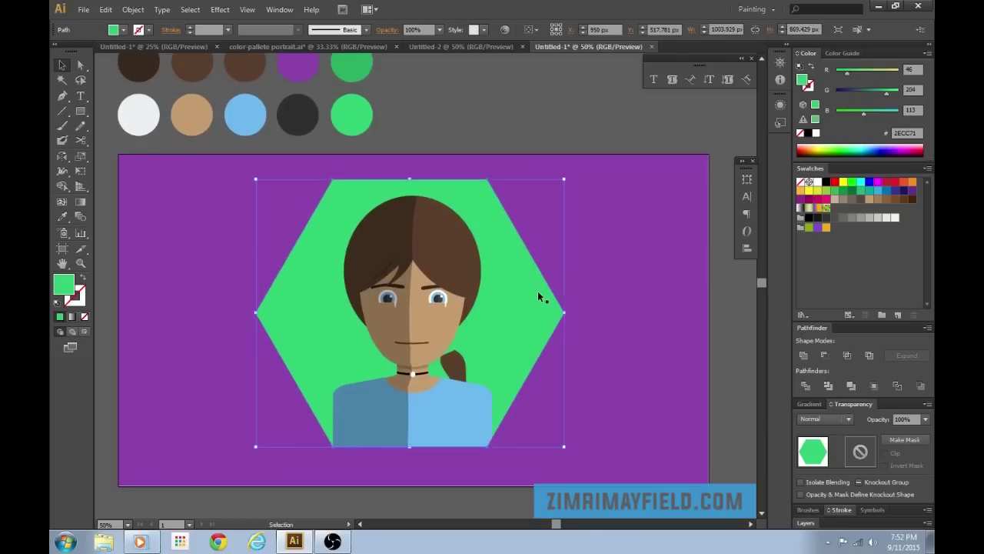
drag(565, 180, 586, 171)
Fill the larger rear hexagon with the palette's darker green, #27AE60, to form a border
key(i)
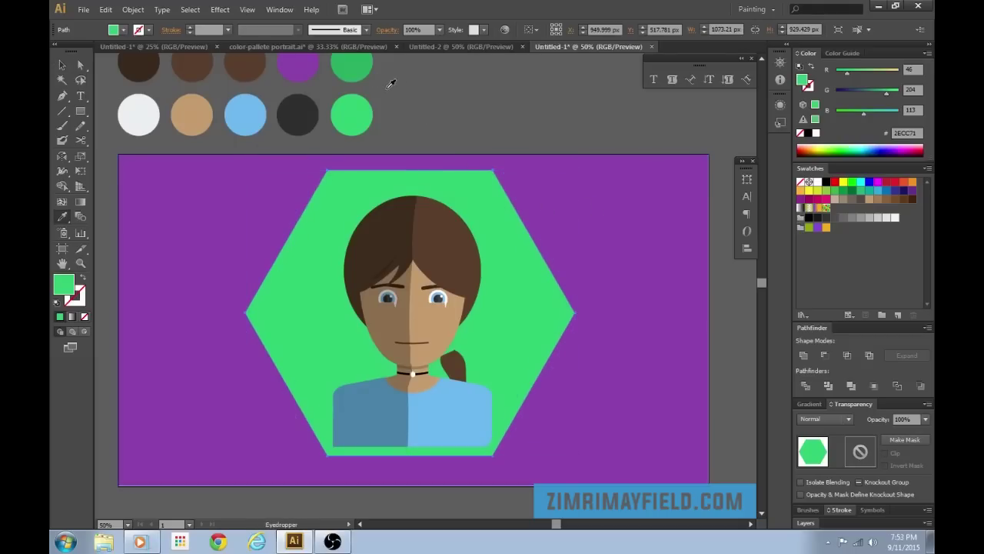
click(362, 67)
key(v)
click(535, 123)
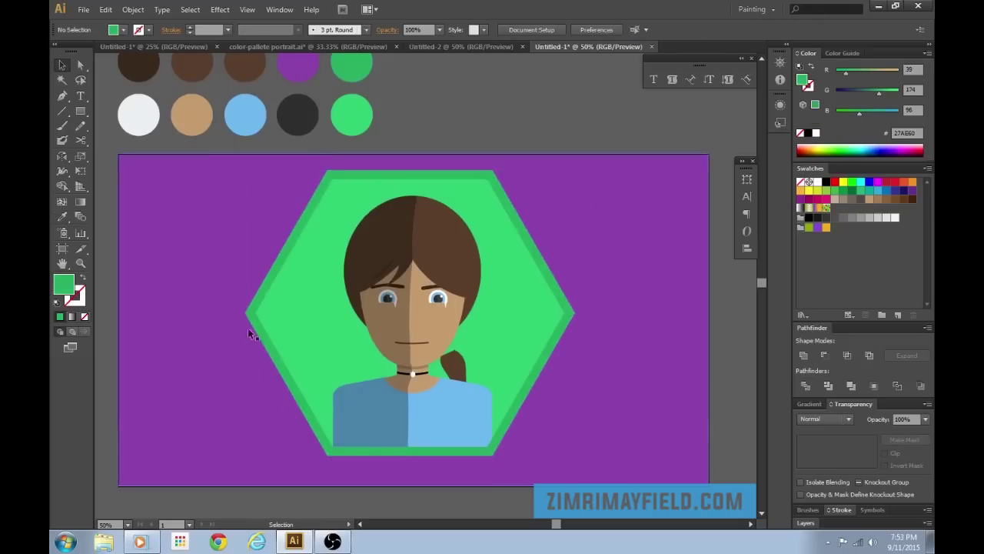
Set the opacity of the half-shadow over the portrait to 20%
click(399, 432)
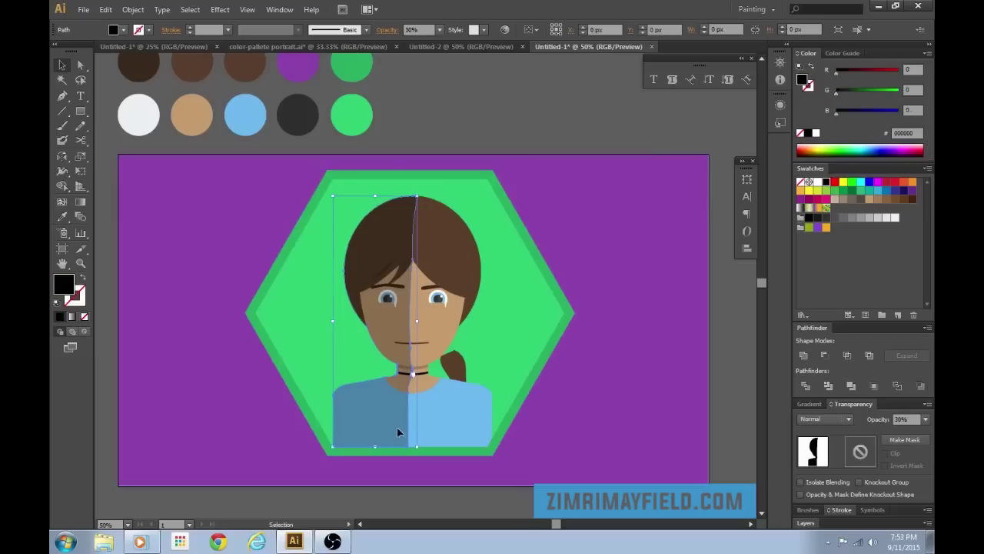
click(926, 419)
click(917, 298)
click(597, 153)
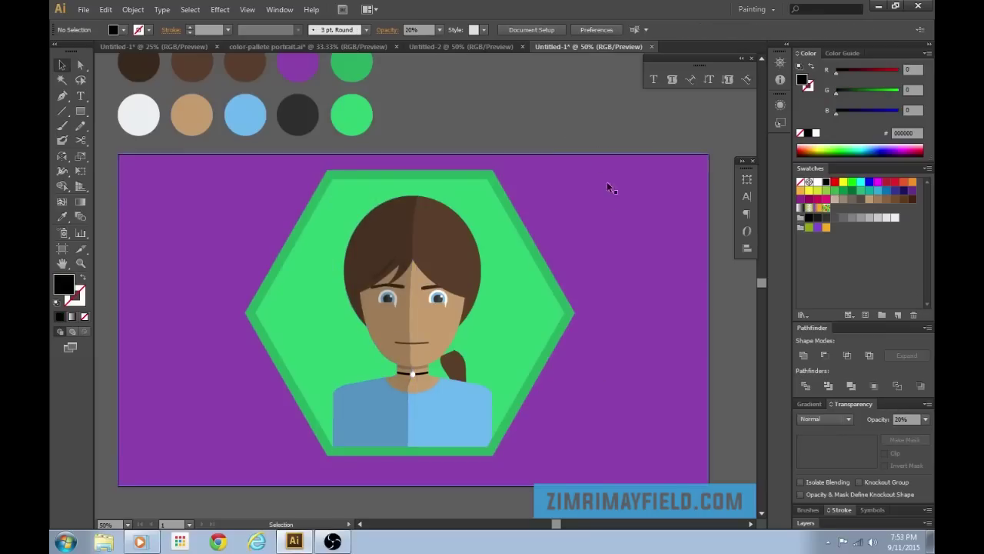
Examine the whole composition and the eye on the unshaded side of the face up close
key(ctrl+minus)
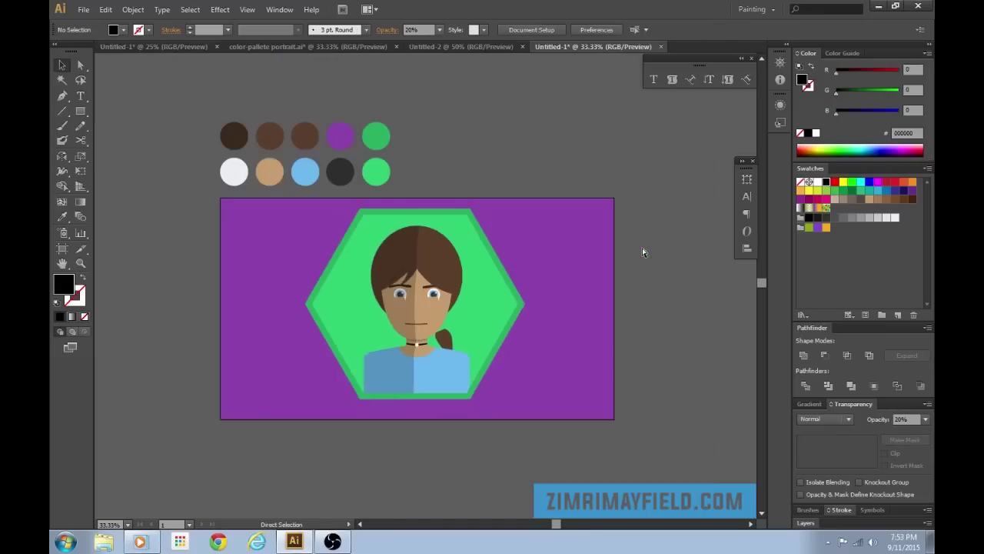
key(ctrl+plus)
key(ctrl+plus)
key(ctrl+plus)
key(ctrl+plus)
key(ctrl+plus)
drag(494, 435, 492, 319)
key(ctrl+plus)
key(ctrl+plus)
key(ctrl+plus)
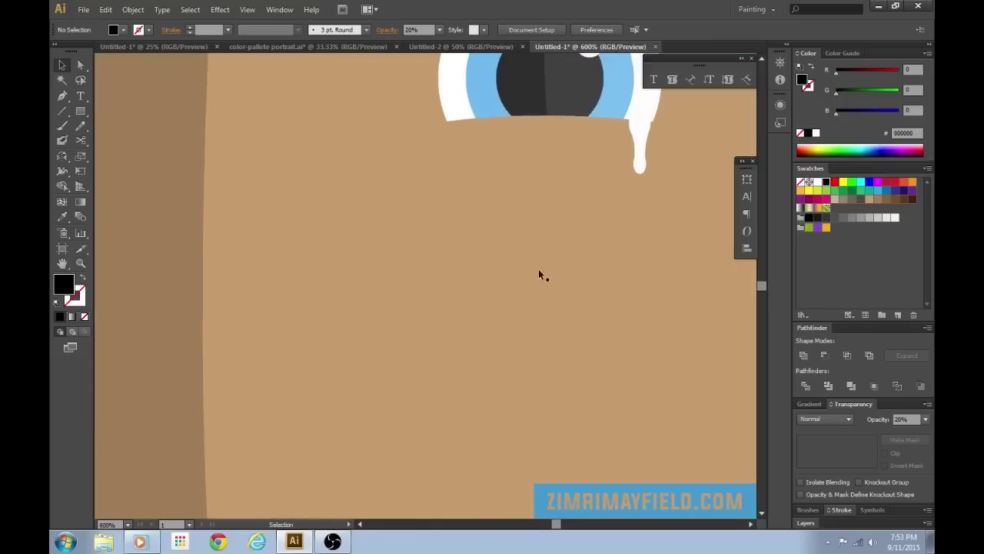
Move the white teardrop of the unshaded eye to that eye's inner corner and fine-tune its placement
scroll(538, 277, up, 3)
click(619, 250)
drag(623, 244, 442, 240)
click(487, 316)
click(441, 279)
drag(441, 280, 464, 311)
drag(446, 259, 446, 245)
click(472, 293)
key(ctrl+minus)
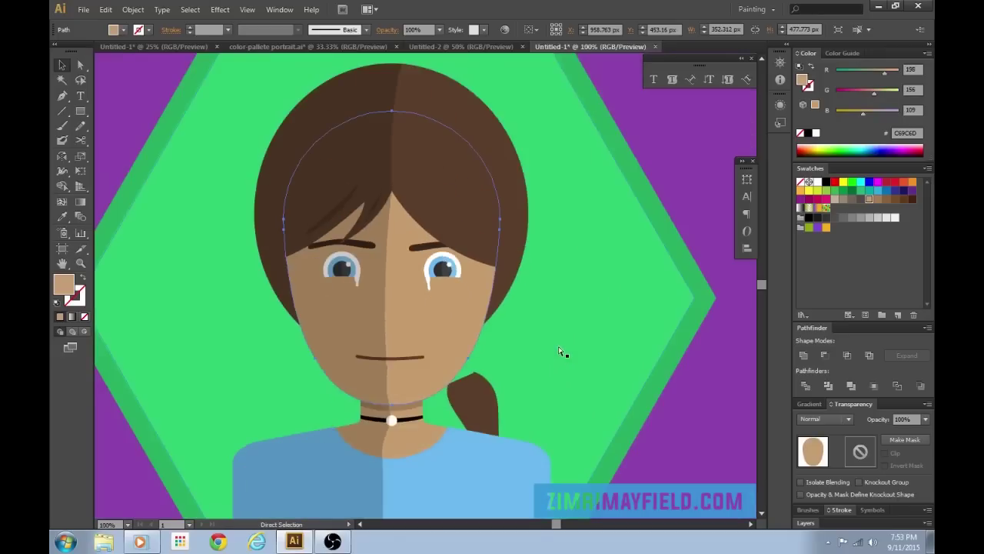
Straighten the curved mouth line by pulling out a horizontal handle from its end anchor on the unshaded side of the face
key(ctrl+minus)
key(ctrl+minus)
key(ctrl+plus)
key(ctrl+plus)
key(ctrl+plus)
key(ctrl+plus)
drag(421, 363, 484, 294)
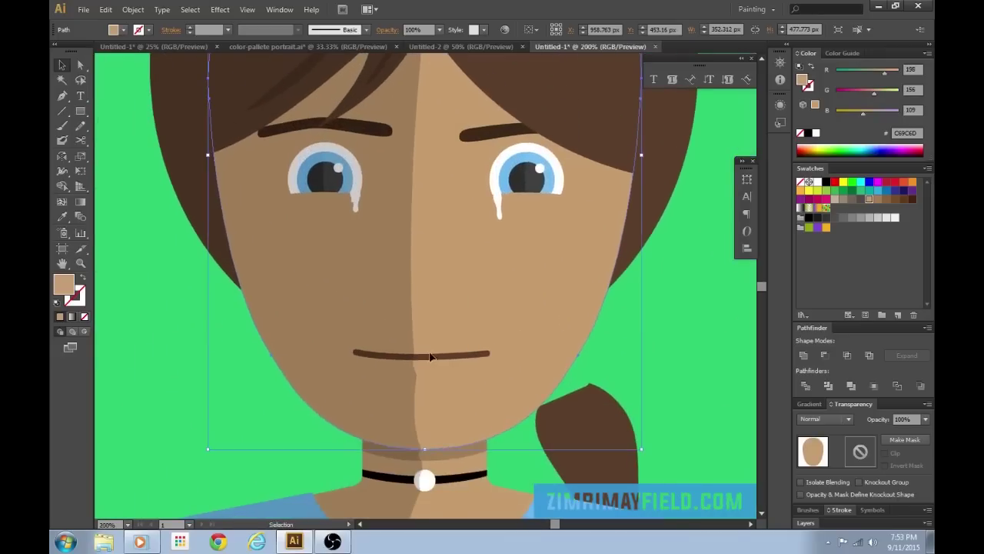
click(432, 357)
key(a)
drag(488, 355, 578, 355)
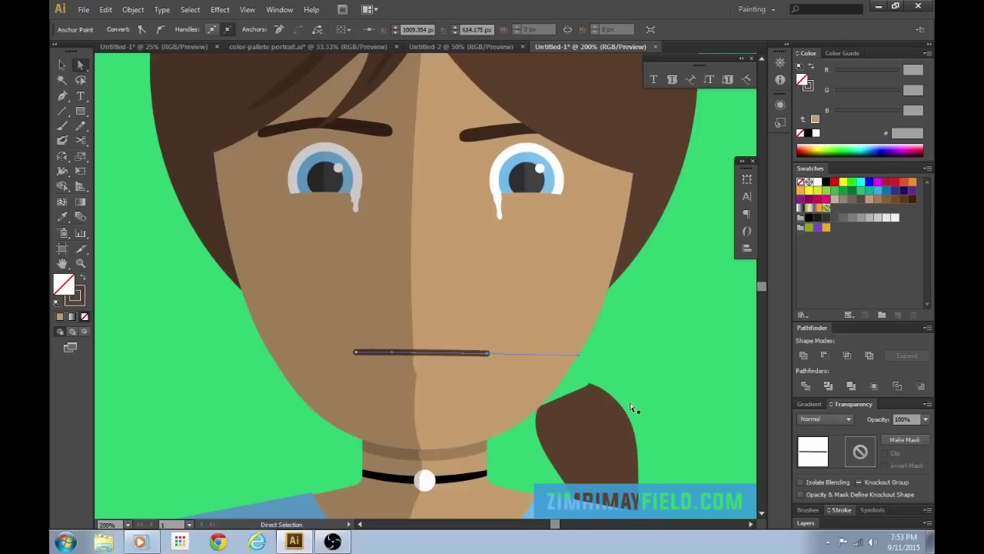
click(681, 380)
Scale the portrait and both hexagons down together about their centre, leaving the inner hexagon about 881 px wide on the purple background
key(ctrl+minus)
key(ctrl+minus)
key(ctrl+minus)
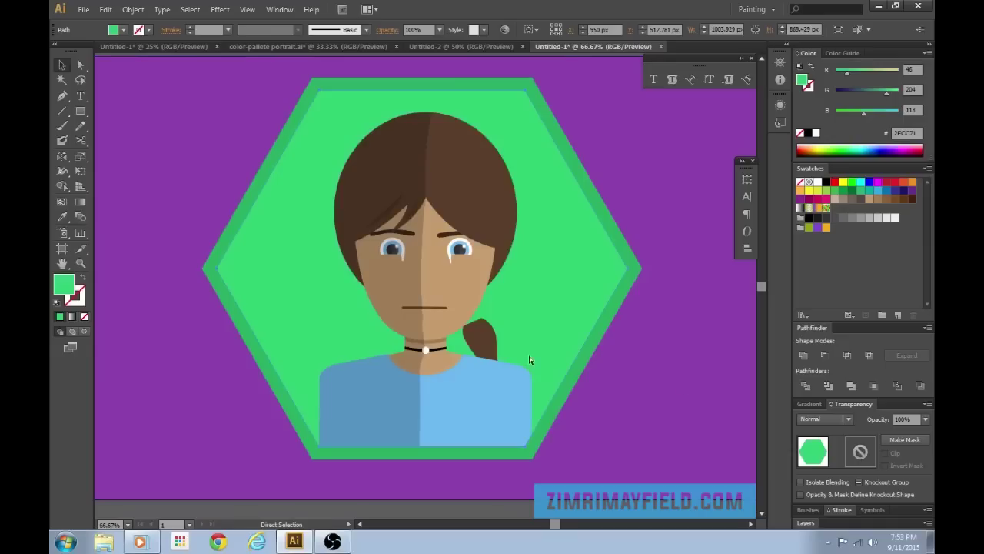
key(ctrl+minus)
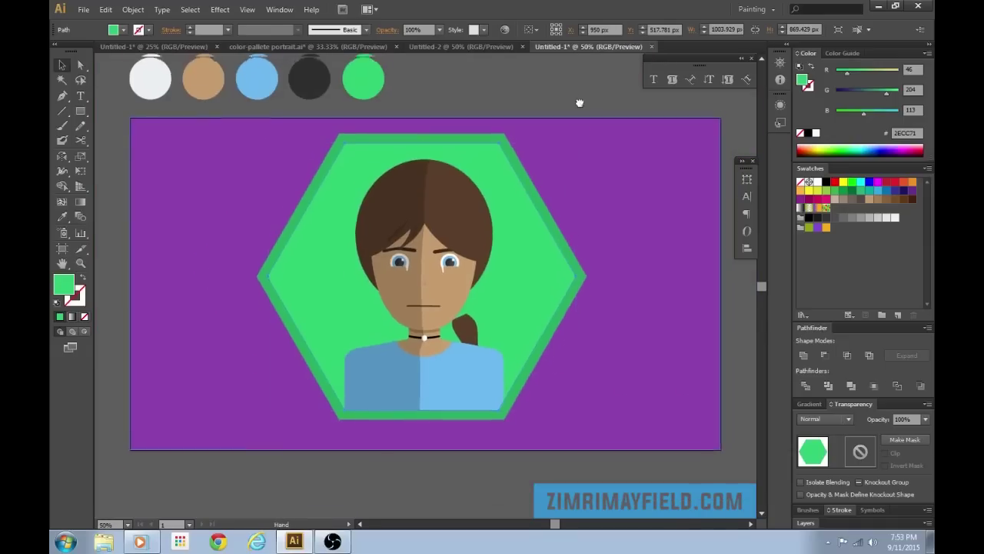
drag(579, 102, 559, 131)
key(ctrl+minus)
drag(544, 464, 306, 209)
shift+click(576, 250)
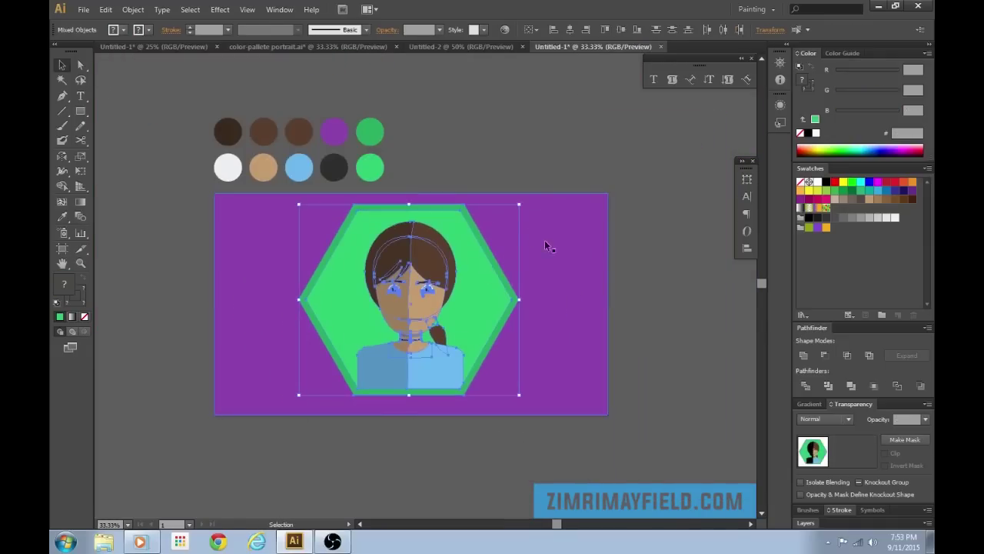
drag(518, 204, 505, 216)
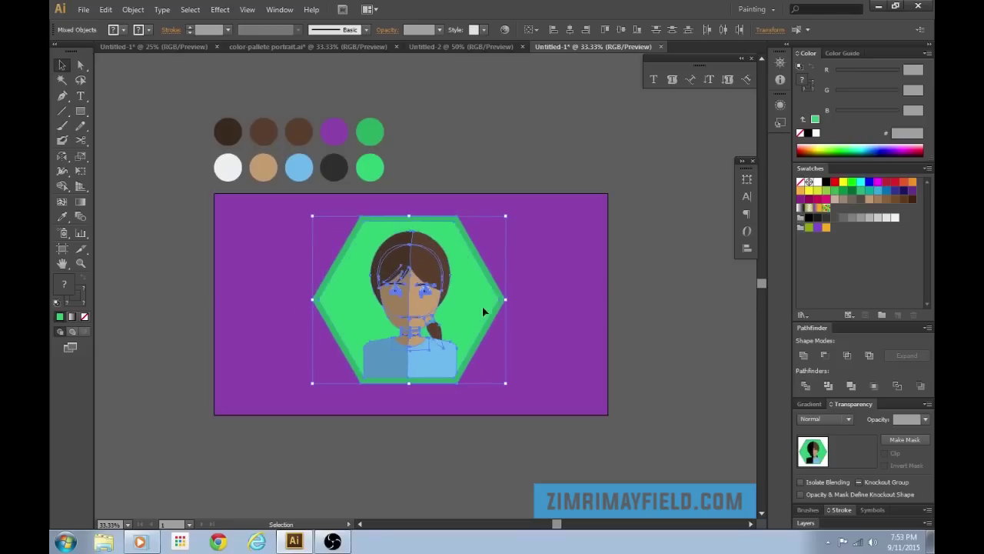
click(613, 428)
Duplicate the inner green hexagon in place and fill the copy with black
mouse_move(649, 367)
mouse_down()
mouse_move(648, 343)
mouse_move(651, 361)
mouse_up()
key(ctrl+equal)
key(ctrl+equal)
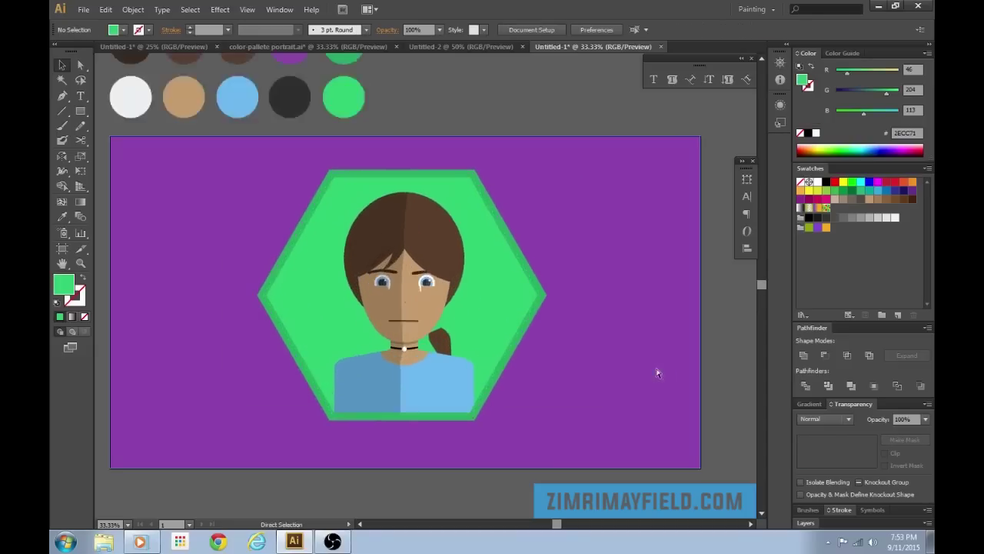
key(ctrl+minus)
click(490, 282)
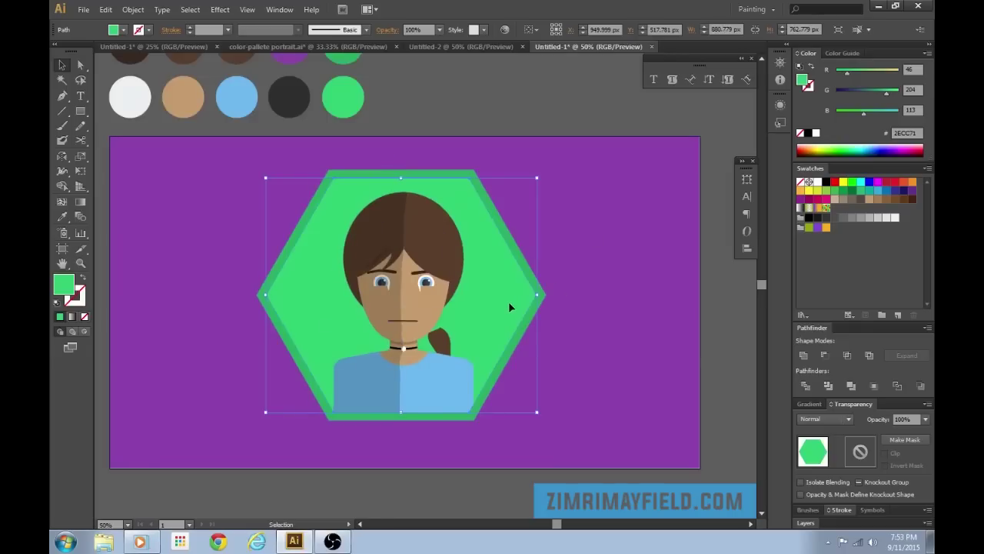
key(a)
key(v)
scroll(561, 474, right, 5)
scroll(567, 504, left, 5)
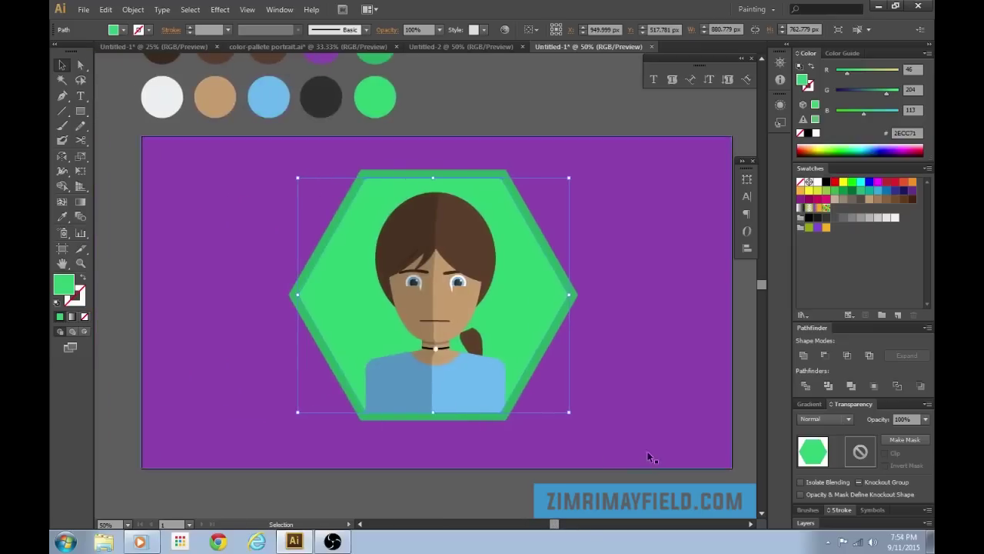
click(825, 182)
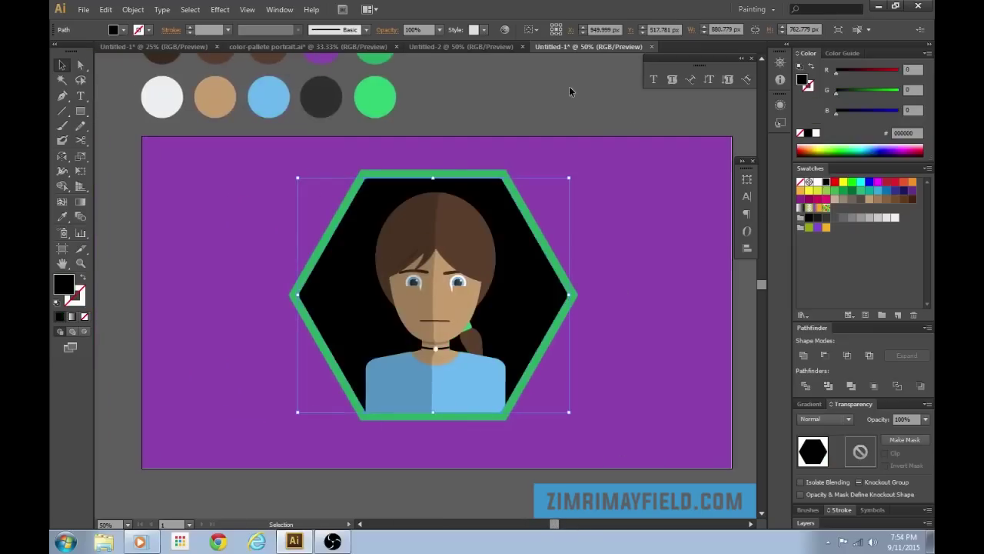
click(569, 86)
Draw a rectangle over the unshaded half of the artboard from the portrait's midline and subtract it from the black hexagon
key(m)
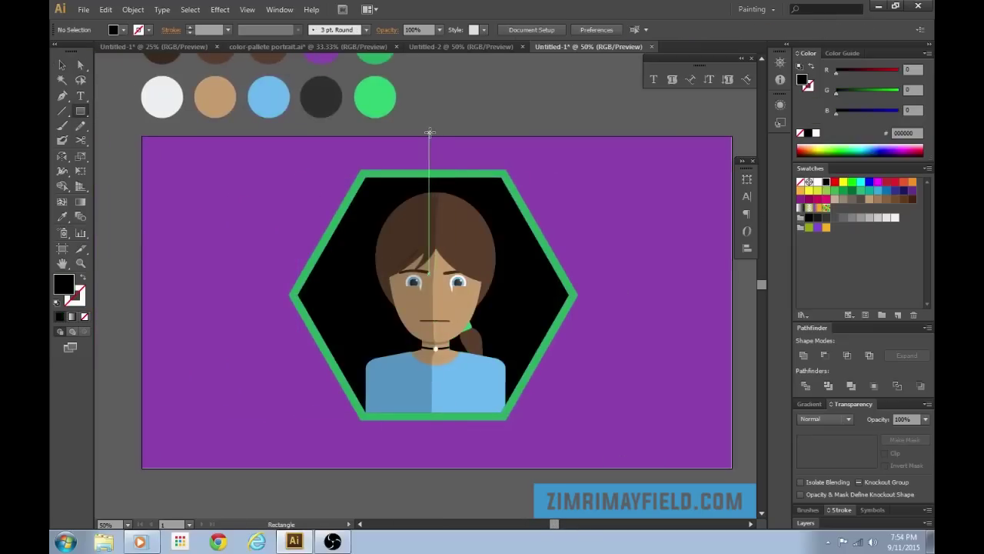
drag(435, 135, 766, 468)
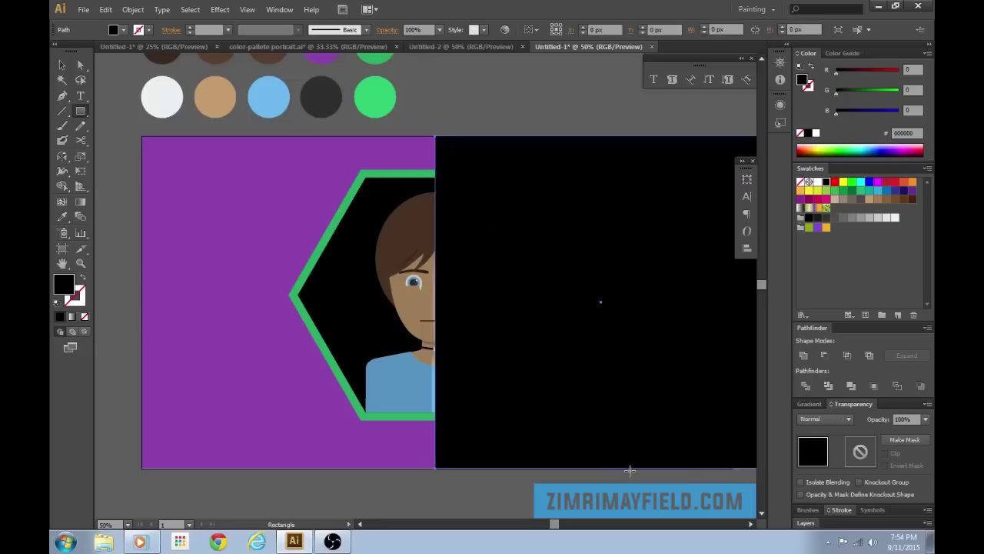
key(v)
shift+click(335, 280)
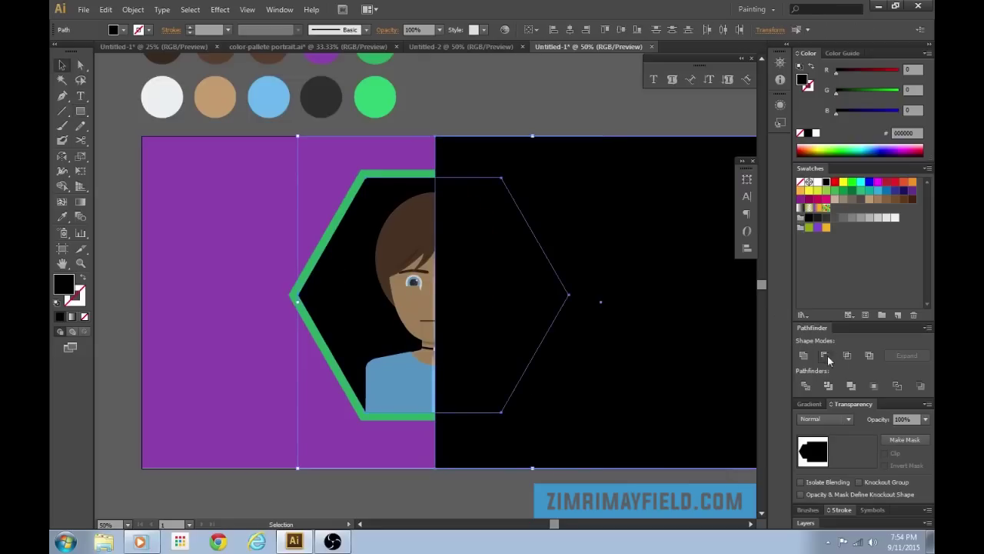
click(824, 355)
click(541, 107)
Set the opacity of the black half-hexagon to 20%
click(391, 224)
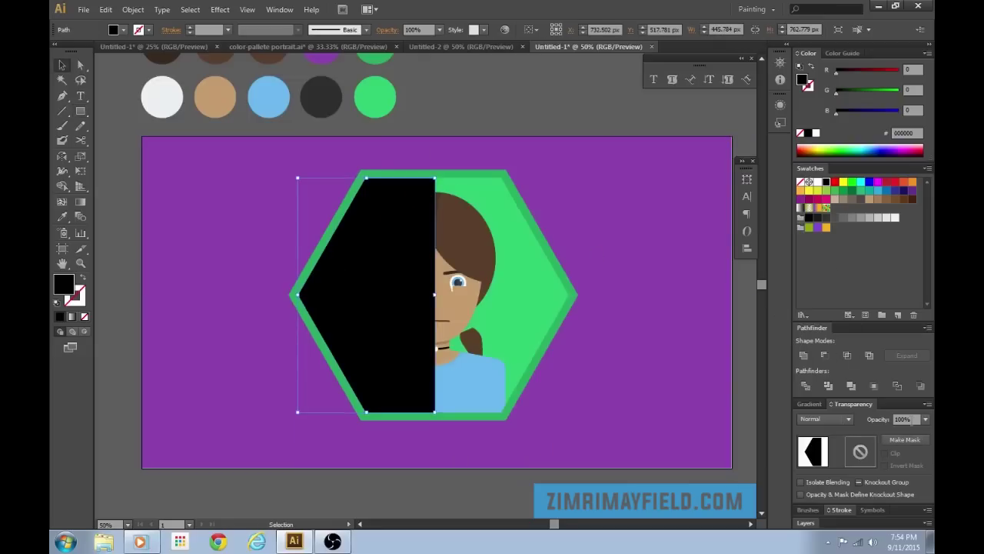
click(925, 421)
click(915, 300)
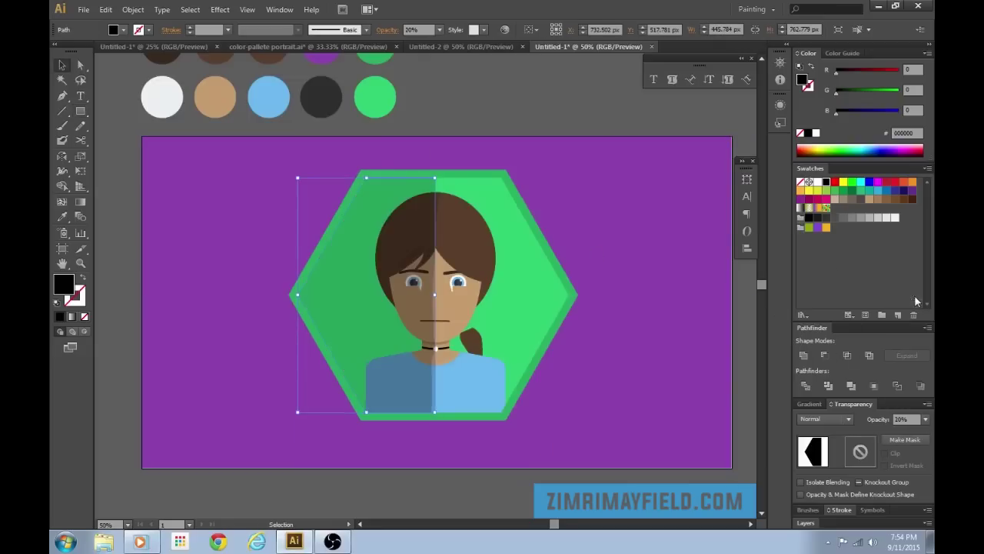
click(541, 94)
Place the half-hexagon shadow behind the portrait by sending it to the back, followed by both green hexagons and the purple background
click(380, 248)
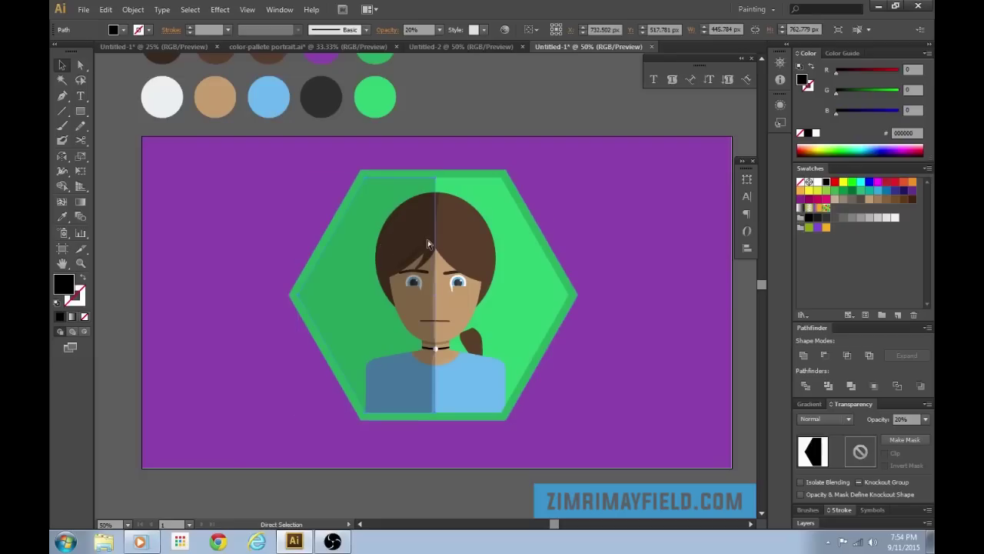
key(ctrl+shift+bracketleft)
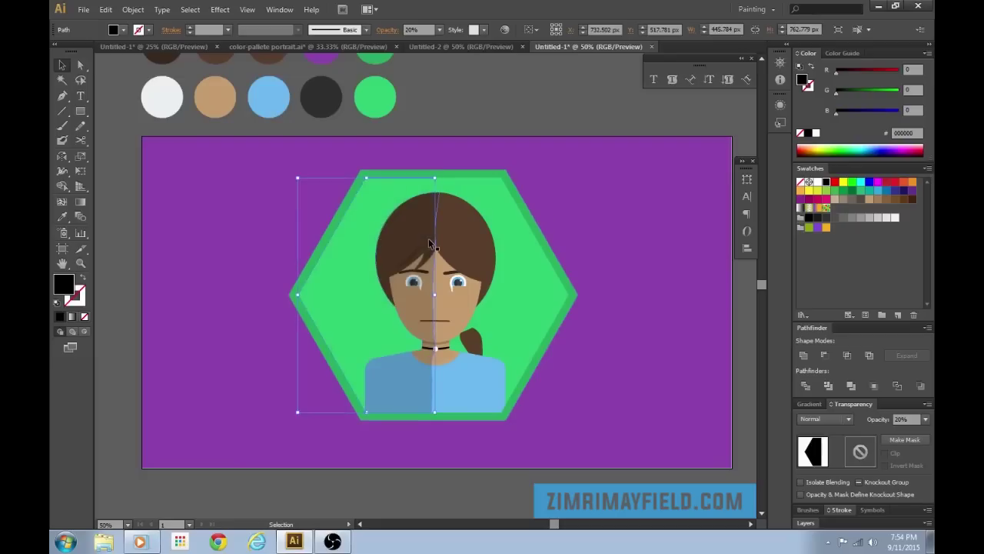
click(533, 274)
shift+click(556, 264)
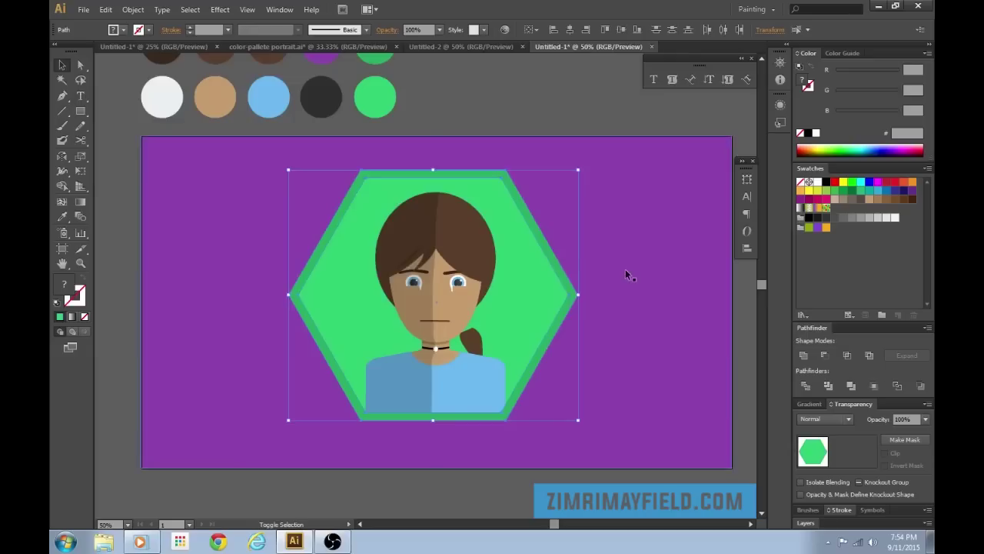
click(625, 274)
key(ctrl+shift+bracketleft)
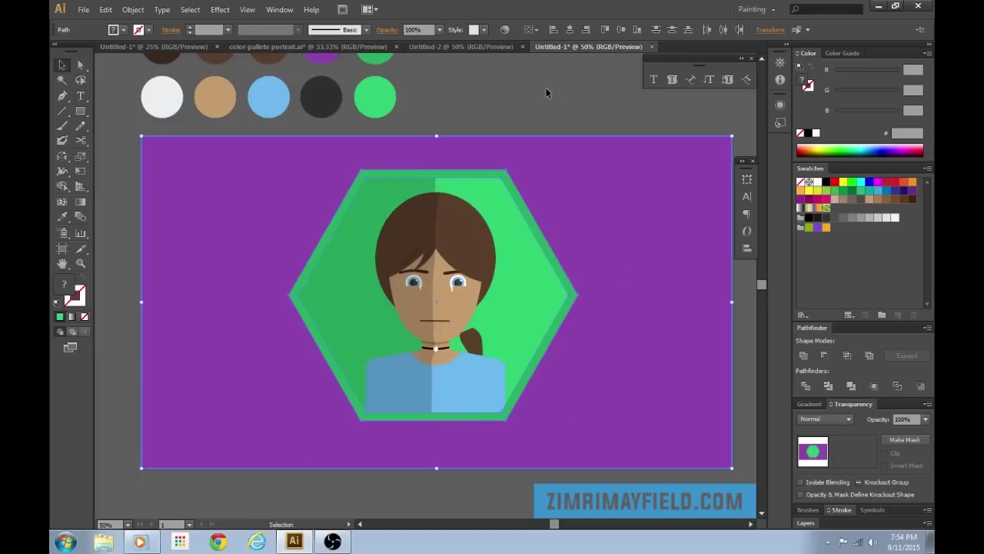
click(545, 87)
drag(549, 93, 551, 116)
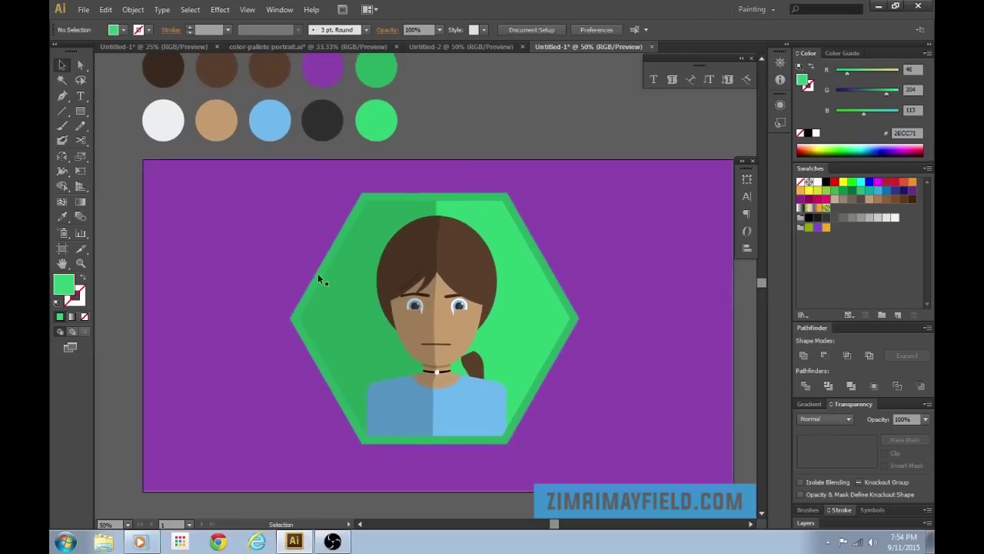
Lower the half-hexagon shadow's opacity to 10% and check the effect on the composition
click(344, 270)
click(927, 419)
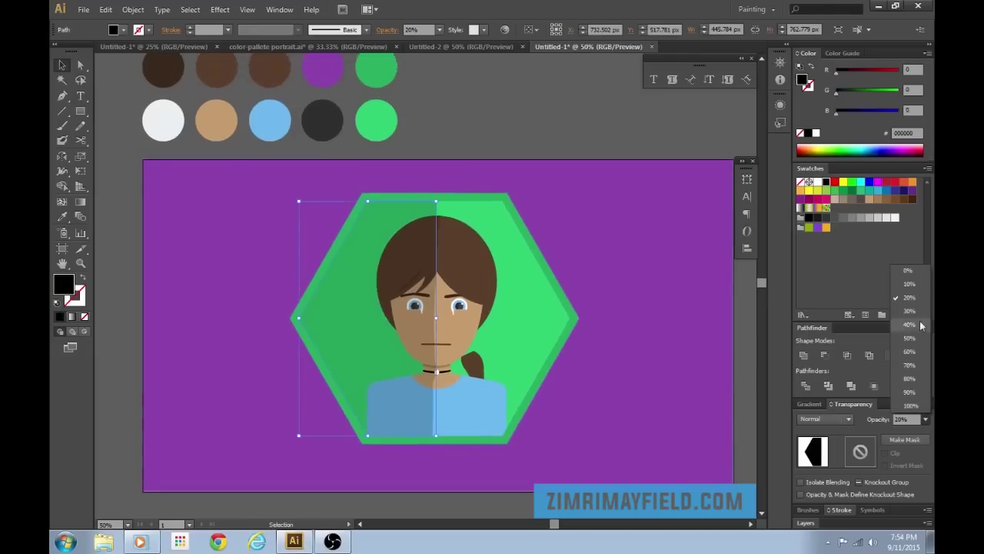
click(909, 289)
click(579, 138)
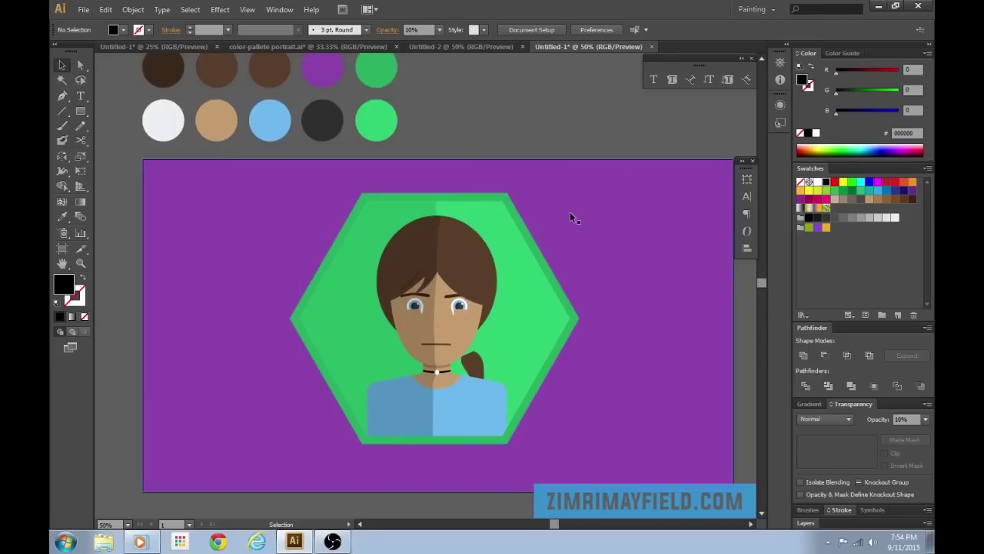
key(ctrl+minus)
key(ctrl+minus)
key(ctrl+plus)
key(ctrl+plus)
key(ctrl+plus)
key(ctrl+minus)
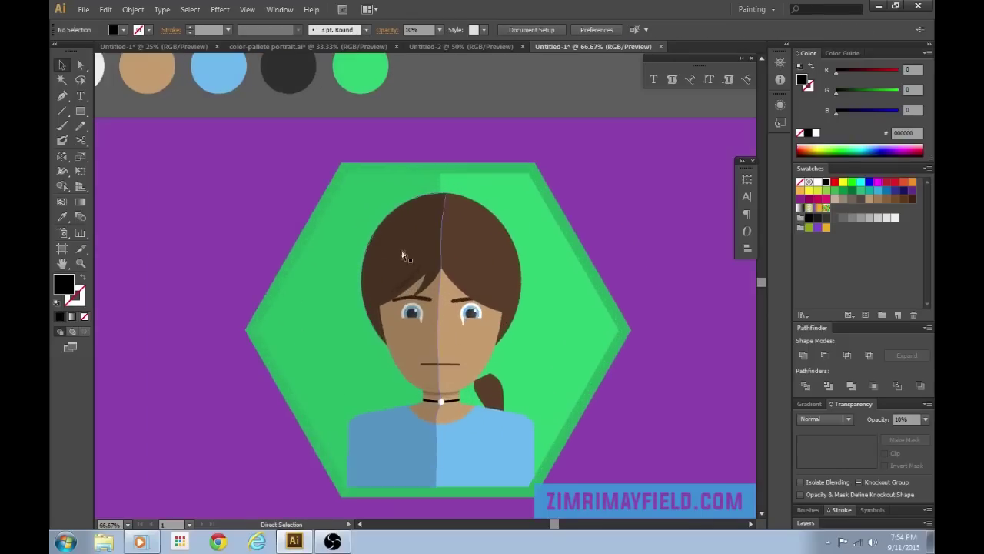
key(ctrl+plus)
Set the opacity of the half-hexagon shadow to 5% and check the composition
click(422, 281)
click(903, 420)
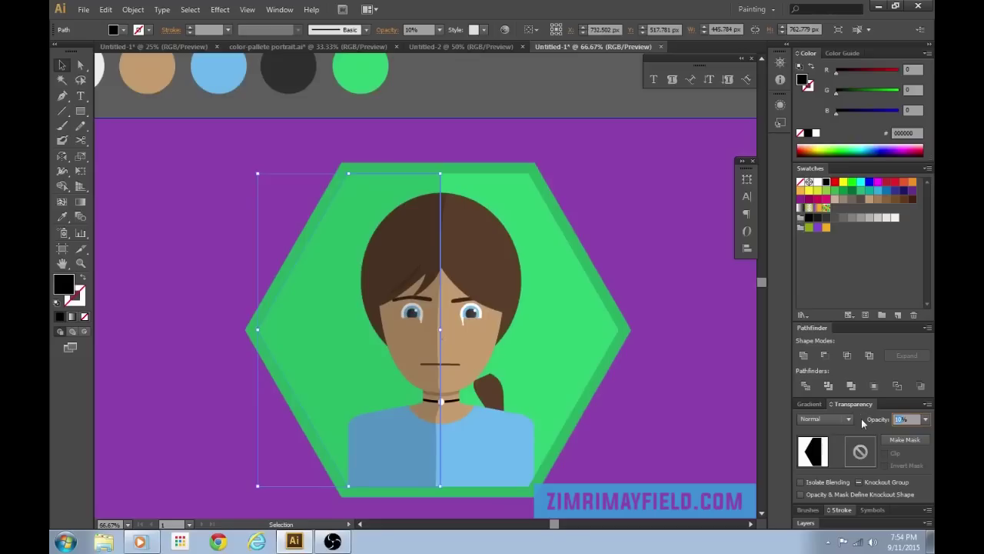
key(Return)
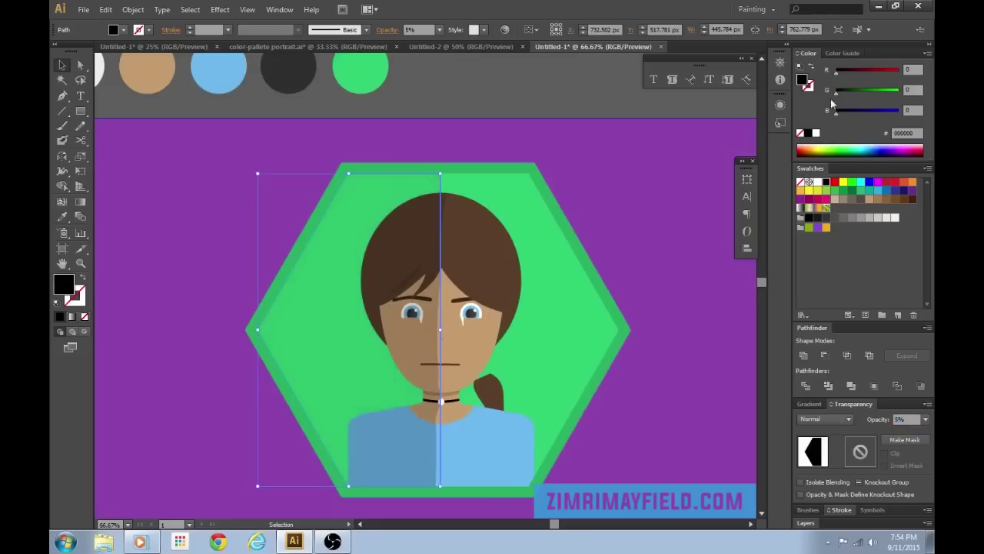
click(628, 112)
key(ctrl+minus)
key(ctrl+minus)
key(ctrl+minus)
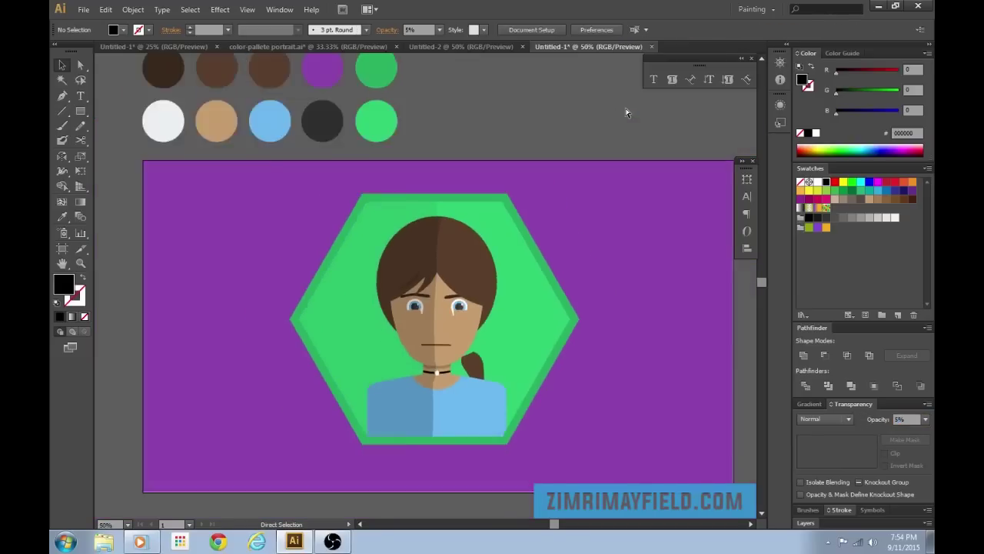
key(ctrl+plus)
key(ctrl+plus)
key(ctrl+minus)
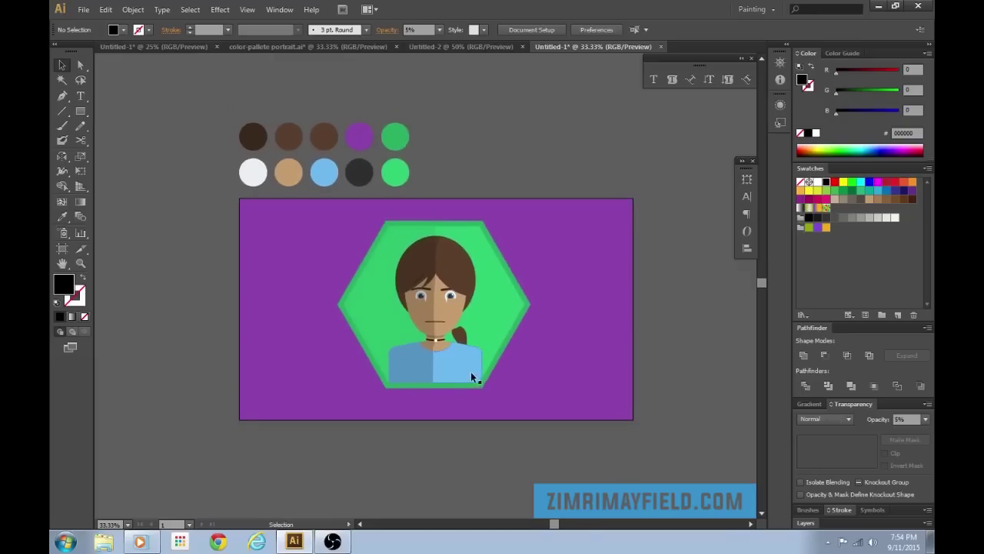
Recolour the blue shirt with the palette's off-white, #ECF0F1
click(470, 377)
key(i)
click(263, 171)
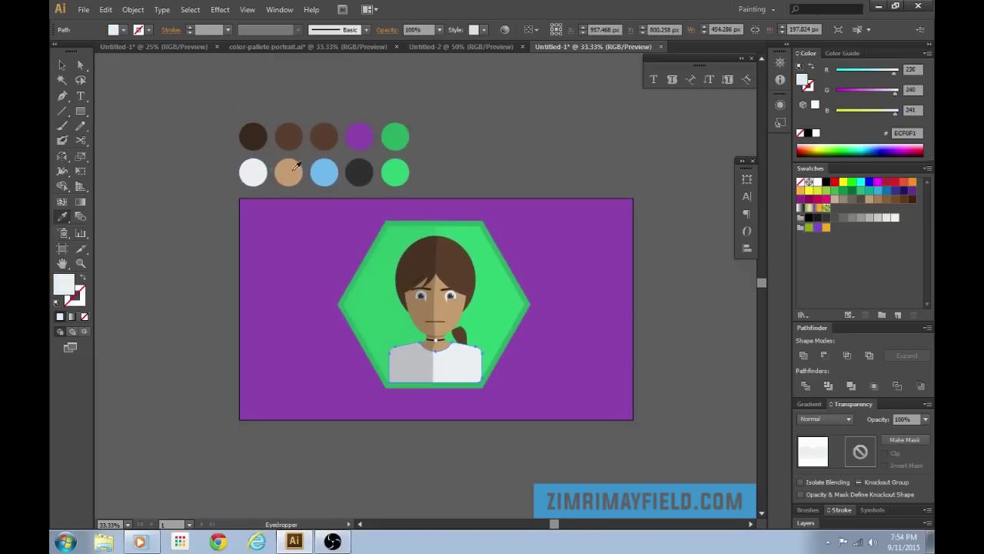
key(v)
click(271, 184)
Recolour the green hair tie above the ponytail with the palette's off-white, #ECF0F1
click(457, 326)
key(i)
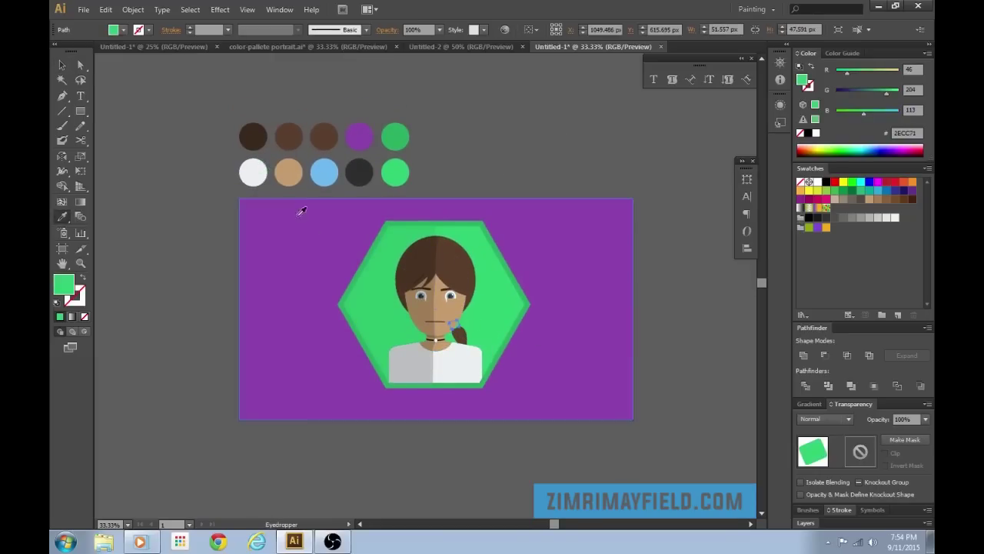
click(263, 170)
key(v)
click(275, 160)
Nudge the ponytail and its hair tie together slightly down, away from the face
drag(587, 162, 574, 119)
key(ctrl+plus)
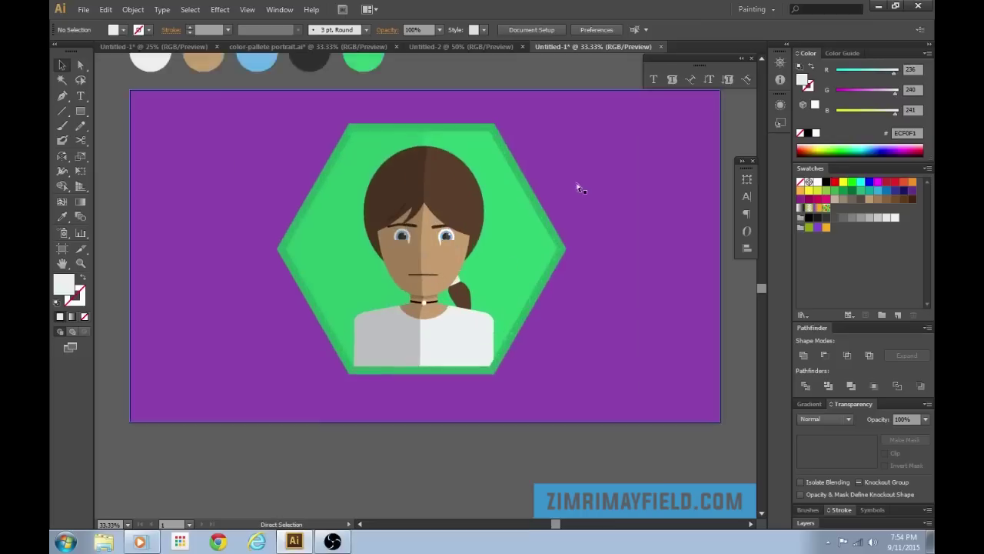
key(ctrl+plus)
key(ctrl+plus)
click(492, 275)
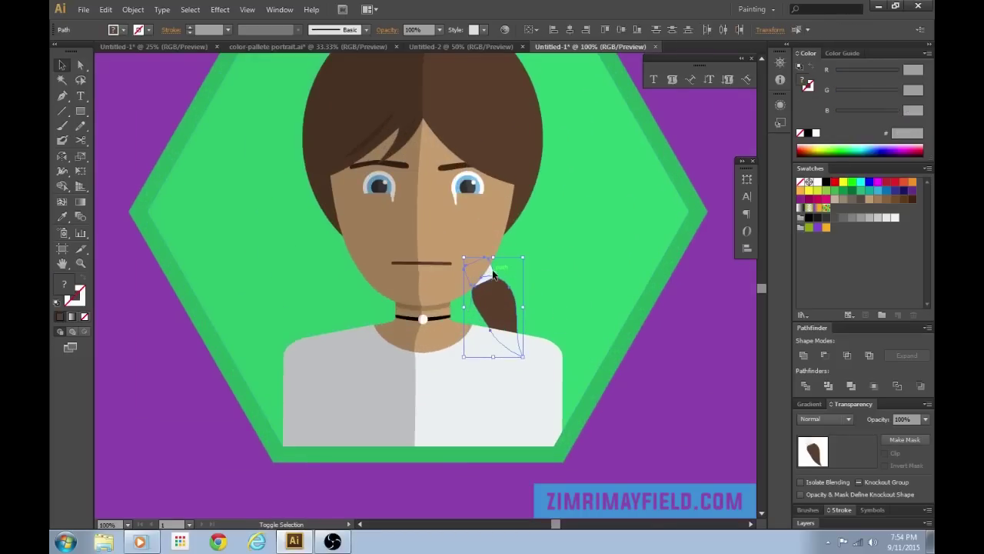
key(Down)
key(Down)
key(Down)
key(Down)
key(Down)
key(Down)
key(Down)
key(Down)
key(Down)
key(Down)
key(Down)
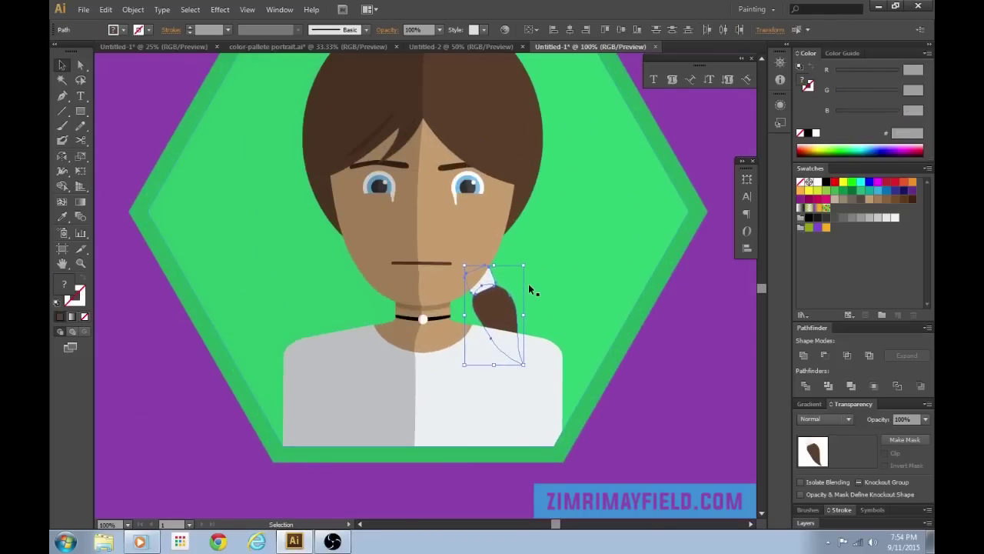
click(548, 271)
key(ctrl+minus)
key(ctrl+minus)
key(ctrl+minus)
key(ctrl+plus)
key(ctrl+minus)
Draw a closed four-sided shape from the hexagon's upper-right corner to its lower-left corner, extending diagonally down-right beyond the artboard
drag(687, 340, 623, 357)
click(624, 357)
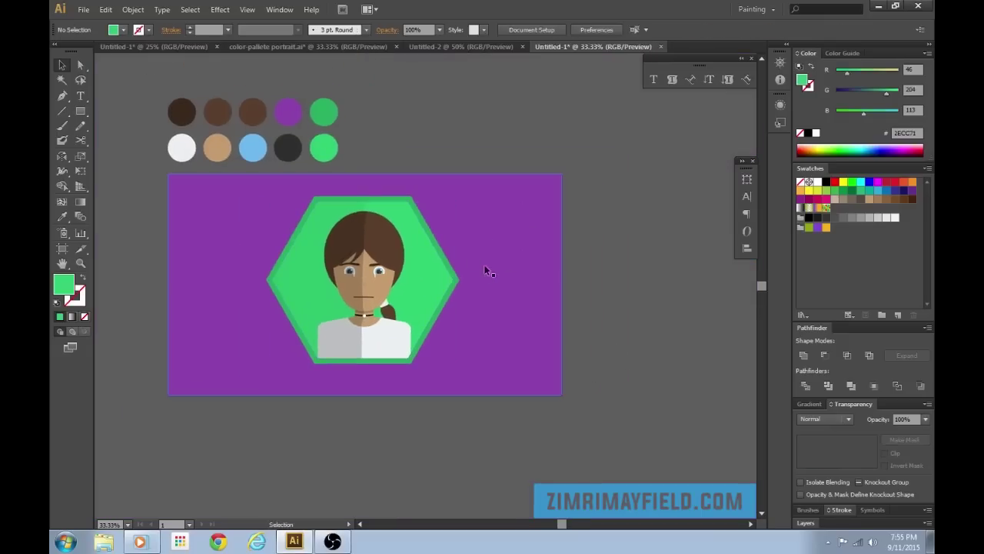
key(p)
click(413, 198)
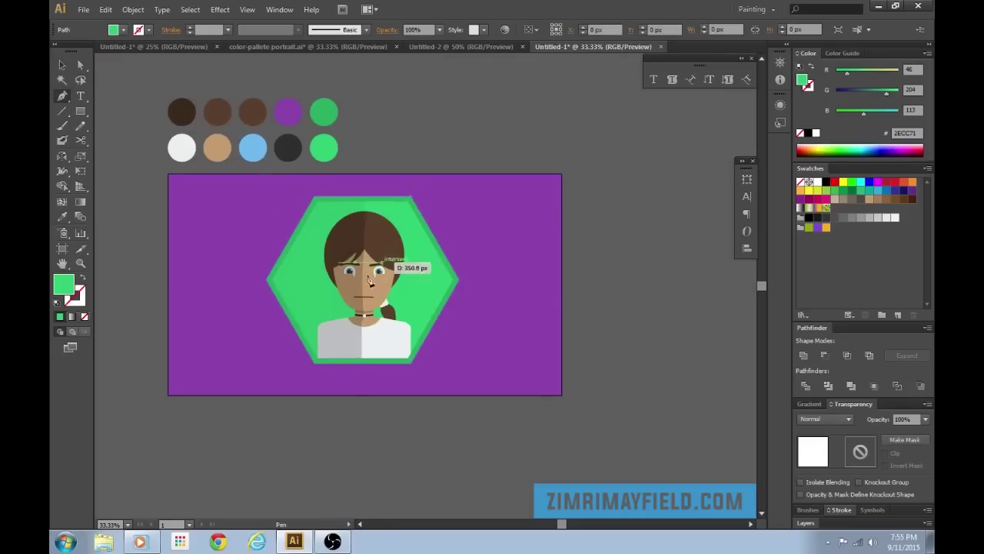
click(314, 362)
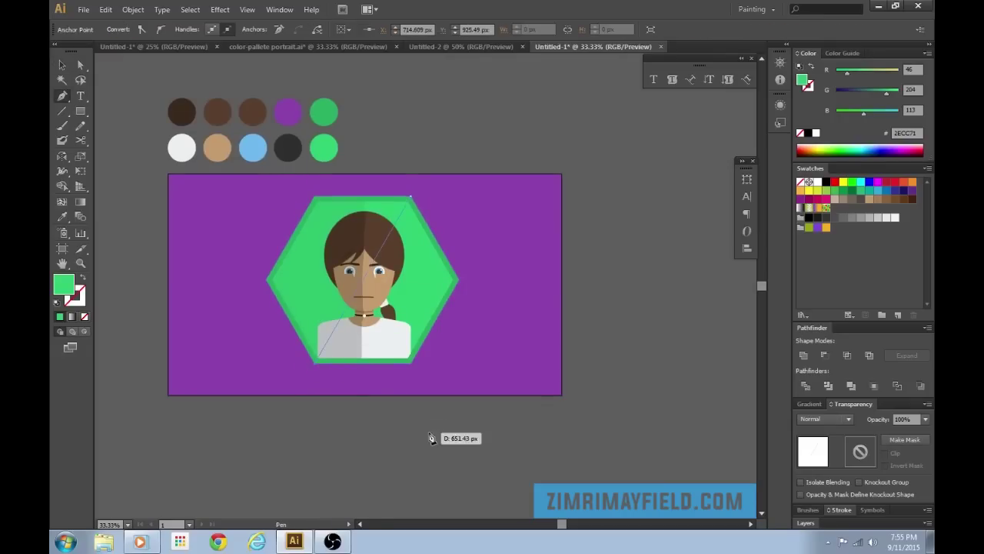
shift+click(542, 488)
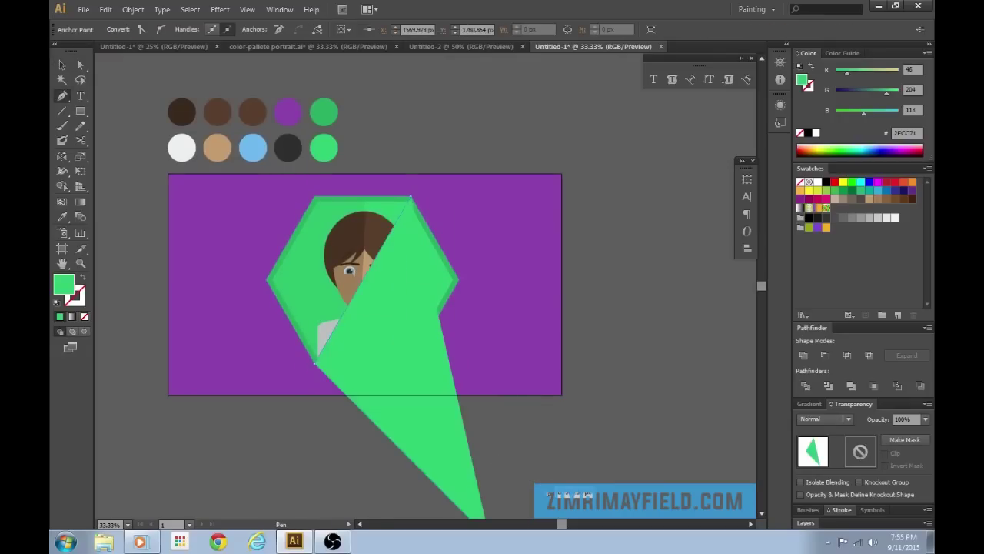
scroll(546, 459, down, 1)
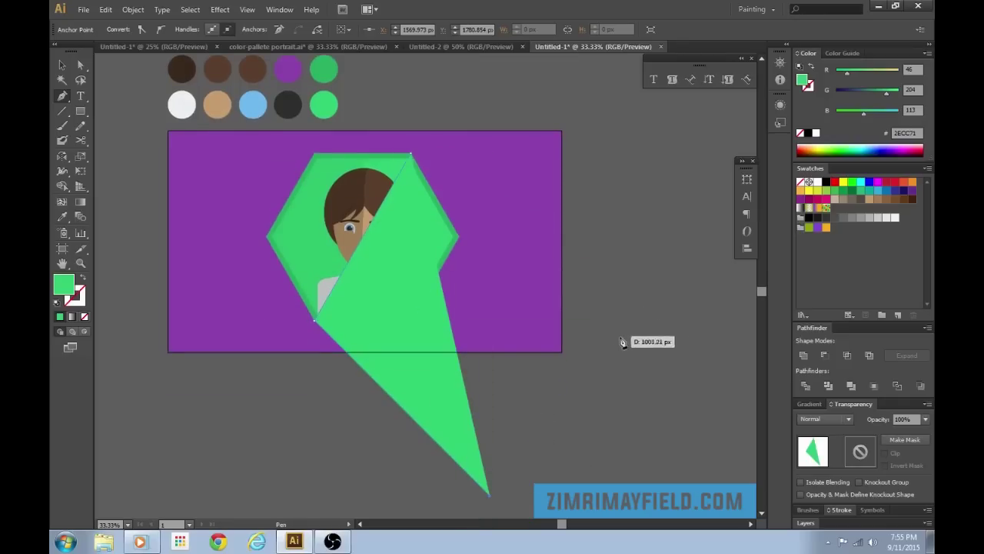
click(642, 350)
click(413, 155)
Move the diagonal shape's far-right corner point slightly down and to the left
key(a)
click(640, 339)
click(638, 347)
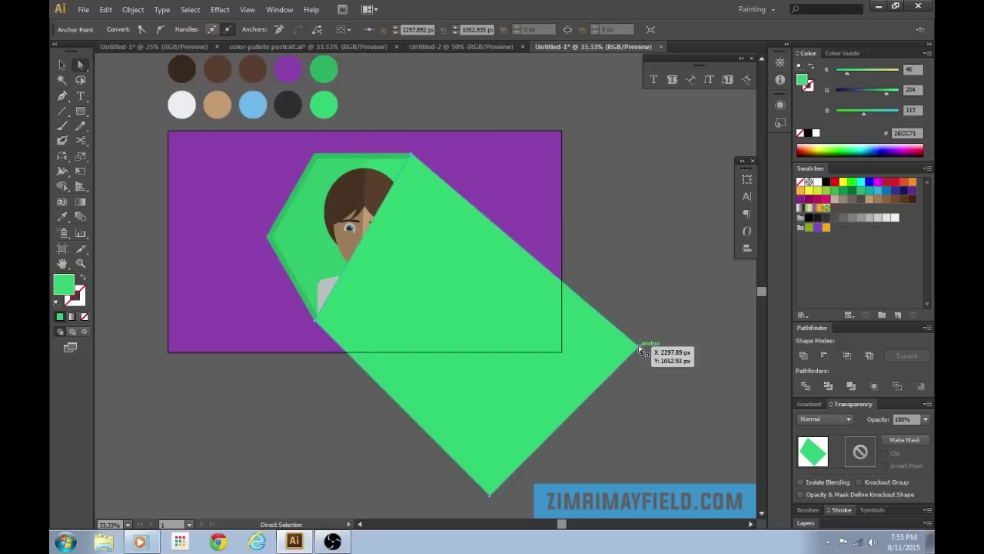
drag(638, 352, 634, 356)
Fill the diagonal shape with black and place it behind the hexagon but in front of the purple background
key(v)
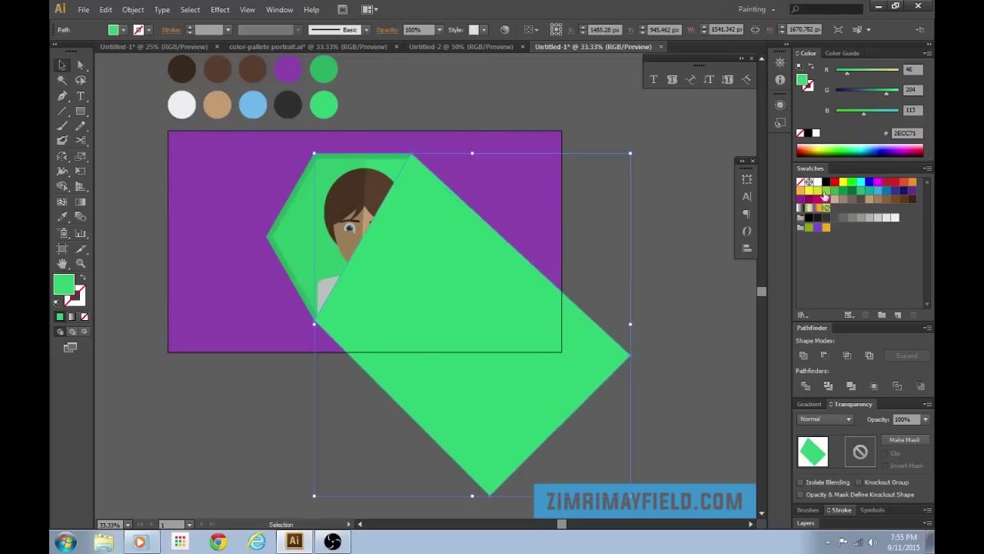
click(825, 182)
key(ctrl+shift+bracketleft)
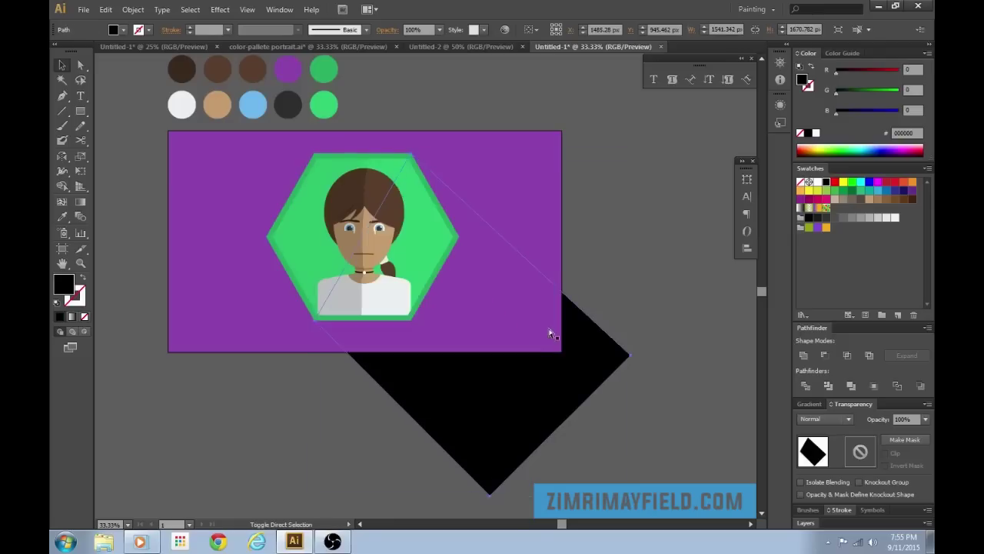
click(545, 221)
key(ctrl+shift+bracketleft)
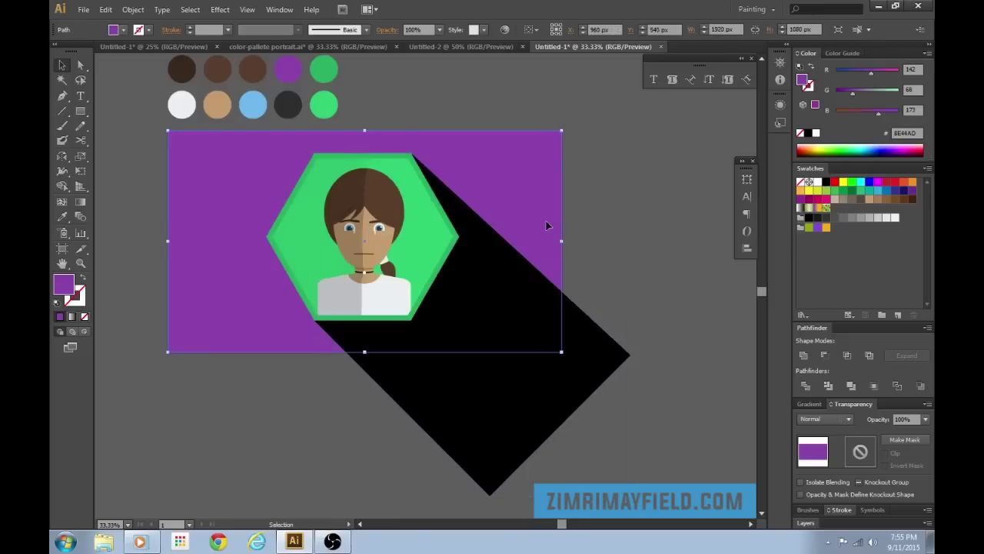
Set the opacity of the black diagonal shadow to 10%
click(582, 369)
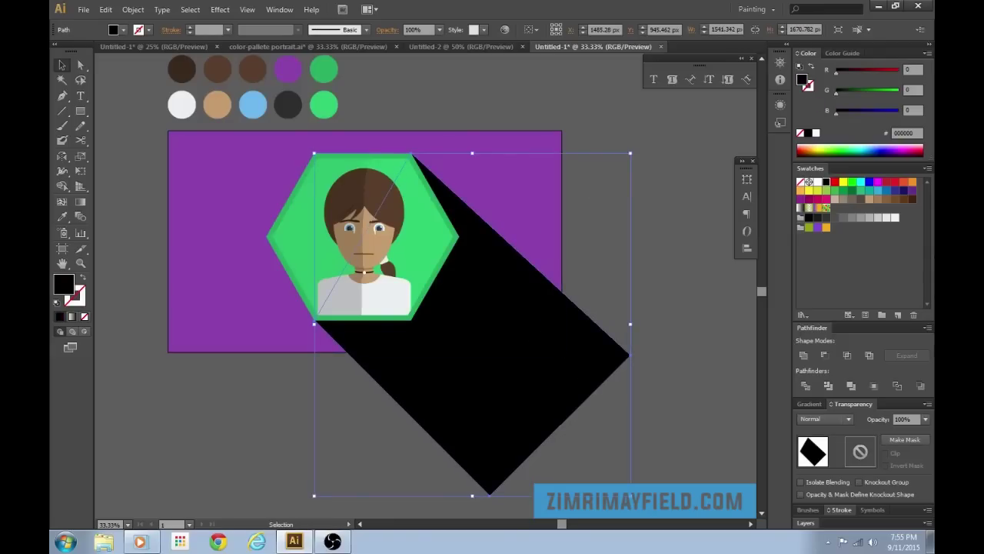
click(925, 419)
click(916, 301)
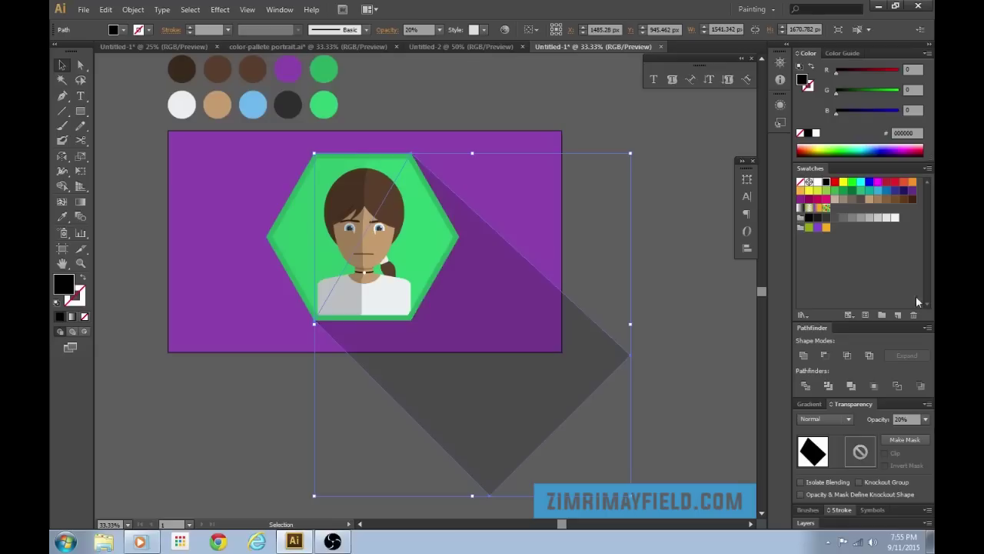
click(924, 418)
click(909, 284)
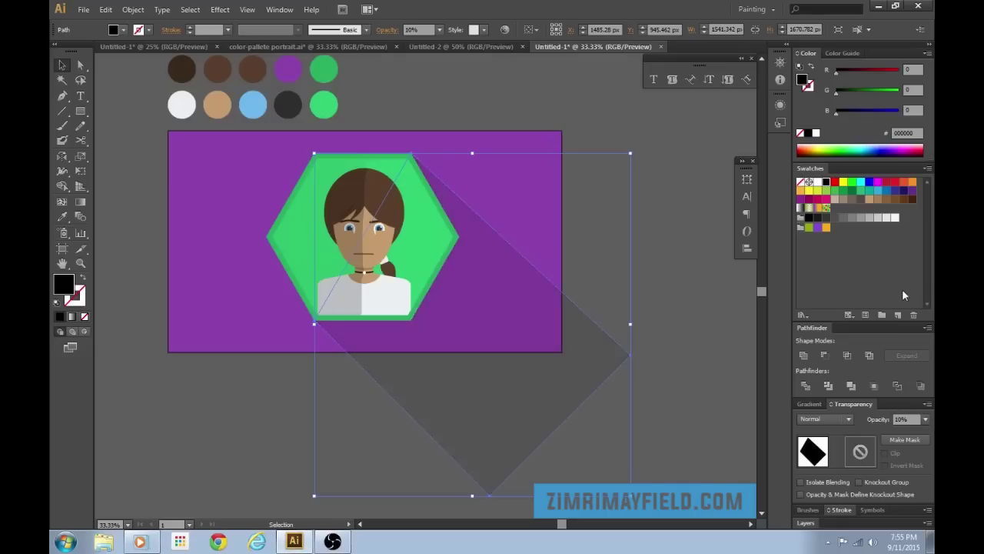
click(605, 249)
scroll(623, 235, up, 1)
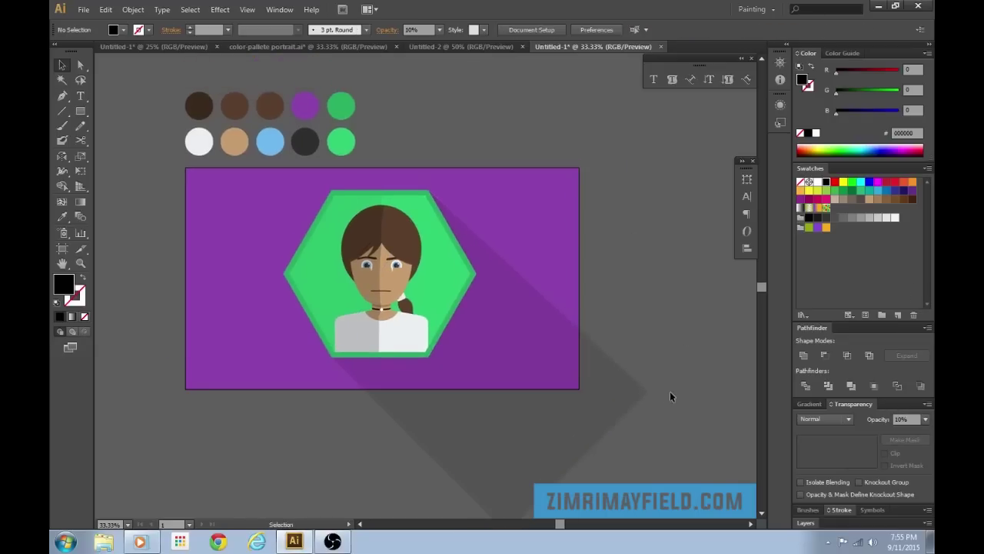
Cover the shadow's overhang with one rectangle below the artboard and one about 408 by 934 px along its right edge, and unite them
scroll(669, 391, down, 2)
key(m)
drag(668, 486, 309, 315)
key(v)
click(584, 205)
key(m)
mouse_move(572, 183)
mouse_down()
mouse_move(592, 206)
mouse_move(656, 375)
mouse_up()
key(v)
shift+click(505, 451)
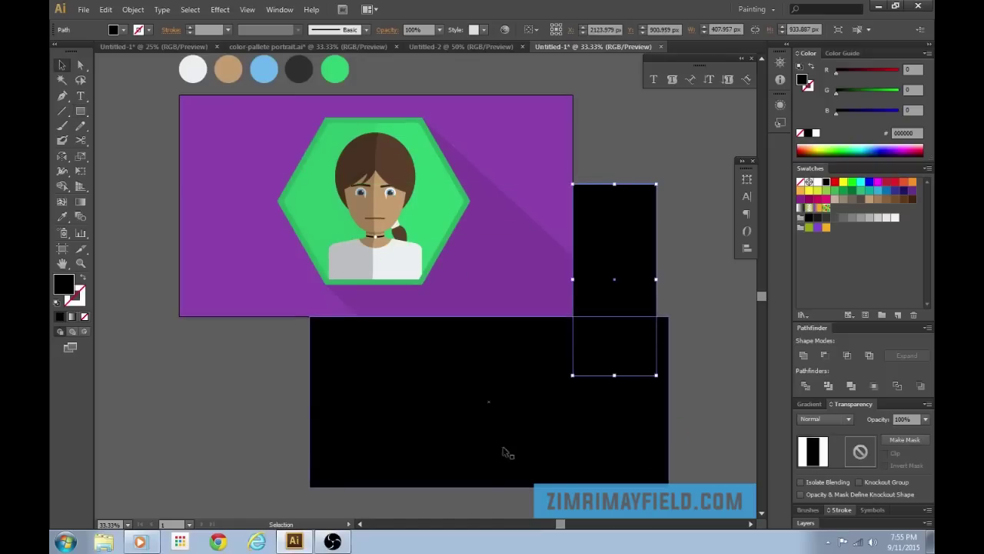
click(803, 356)
Subtract the united rectangles from the long shadow to trim it to the artboard edges
click(662, 237)
click(635, 245)
shift+click(501, 281)
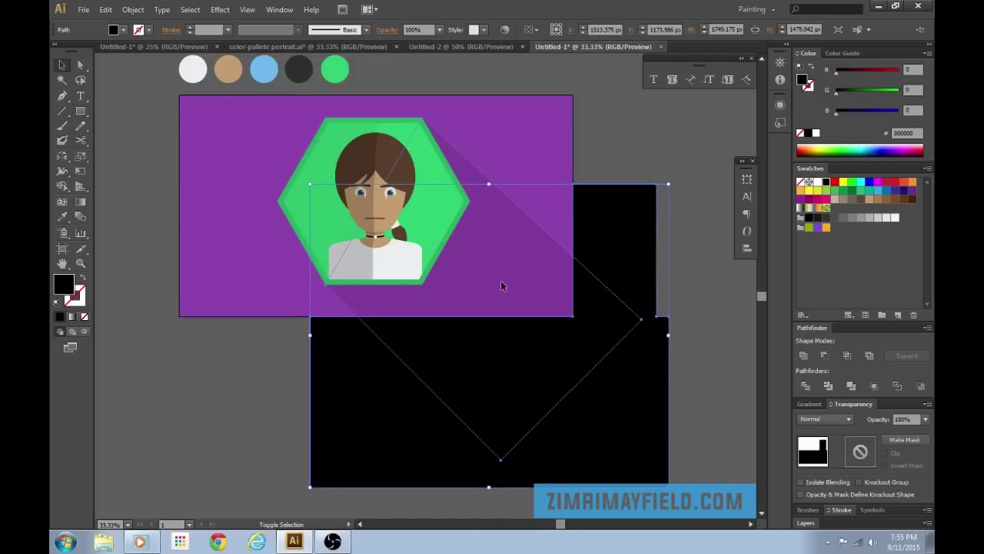
click(823, 356)
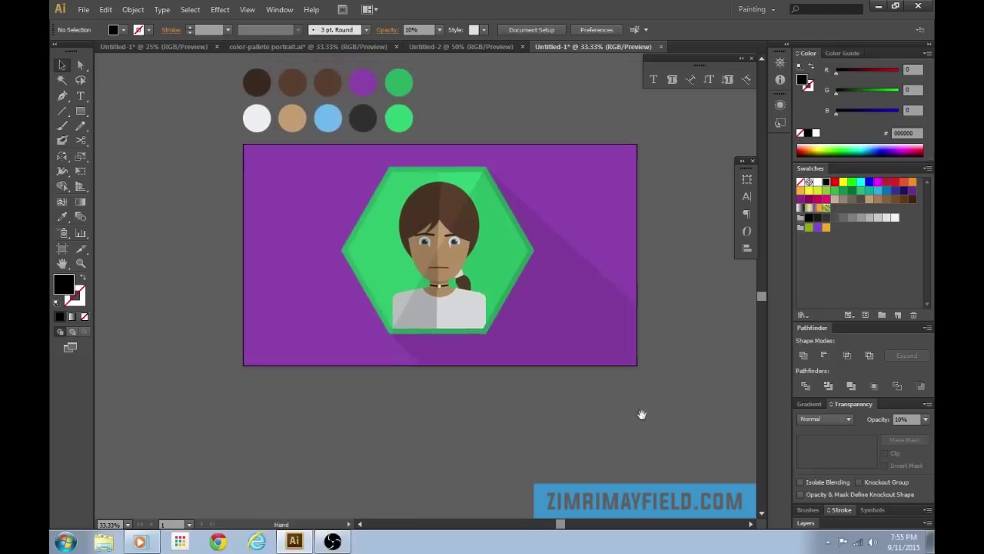
Send the trimmed shadow behind the portrait and hexagon, keeping the purple background at the very back
click(575, 303)
click(564, 215)
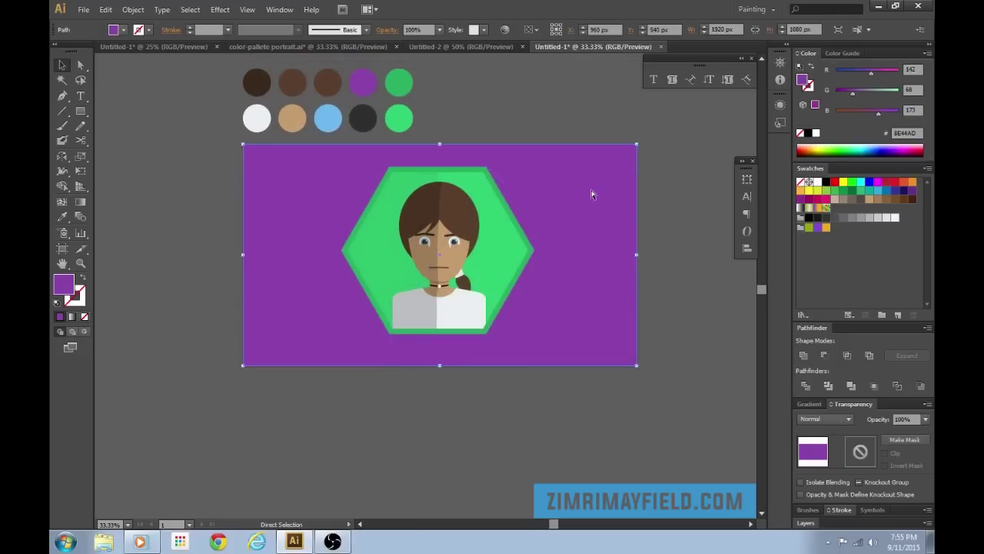
click(665, 238)
Move the palette colour circles farther up, away from the artboard
key(ctrl+0)
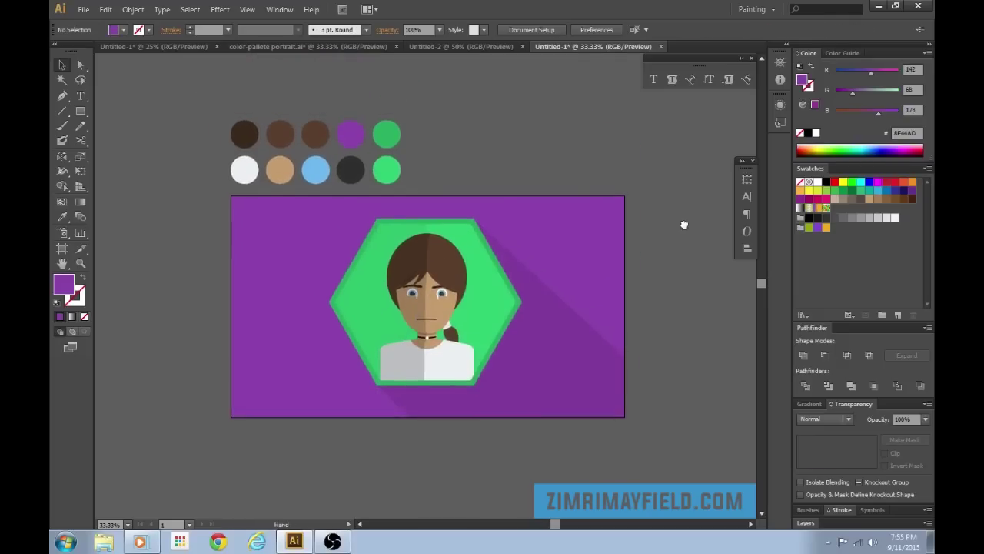
key(ctrl+equal)
key(ctrl+equal)
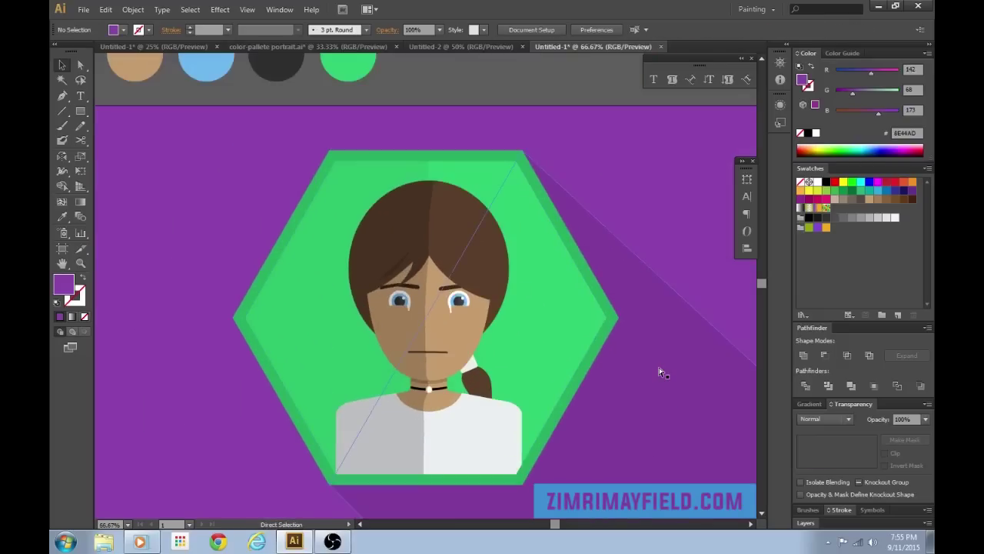
scroll(650, 369, down, 2)
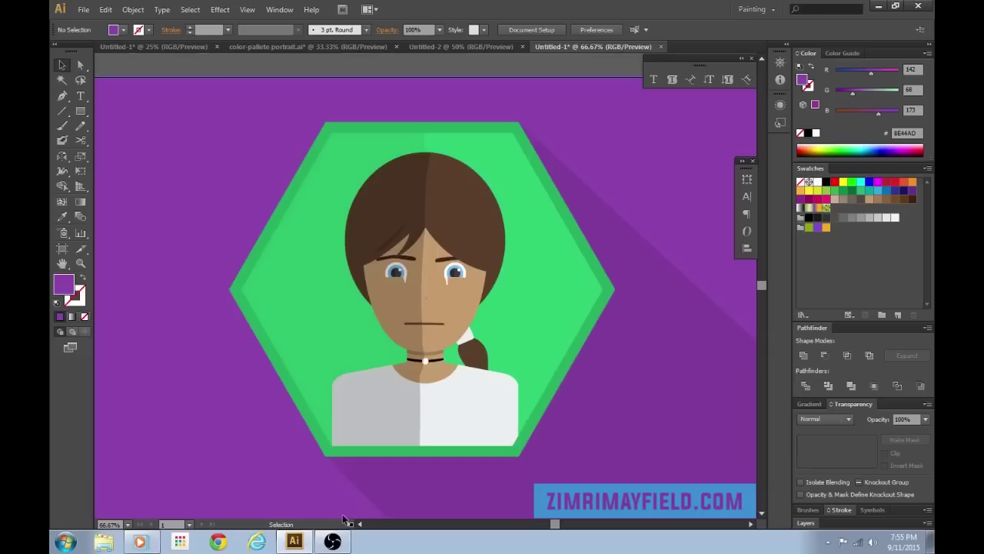
key(ctrl+minus)
drag(189, 261, 330, 518)
drag(149, 213, 529, 369)
drag(503, 347, 503, 241)
drag(586, 353, 446, 108)
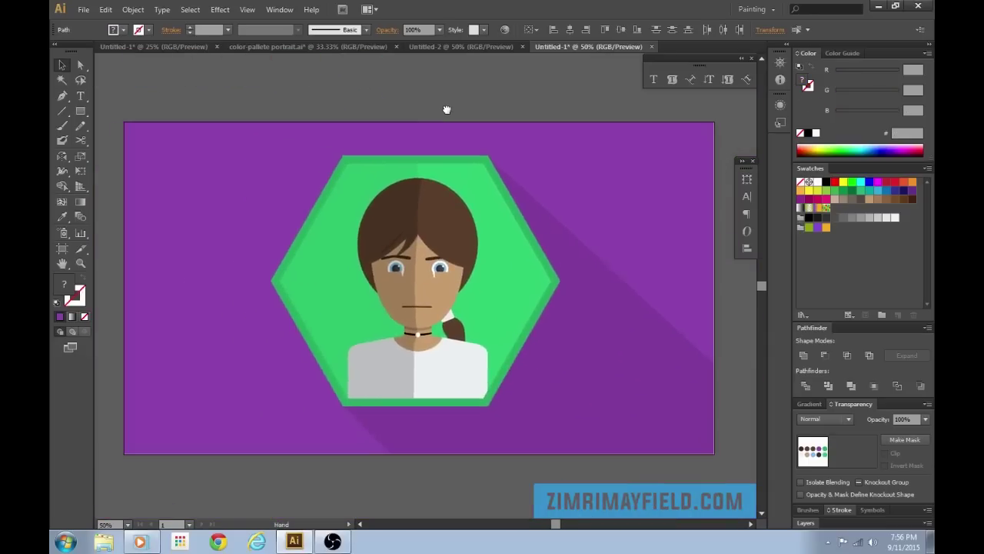
key(ctrl+plus)
drag(578, 256, 584, 266)
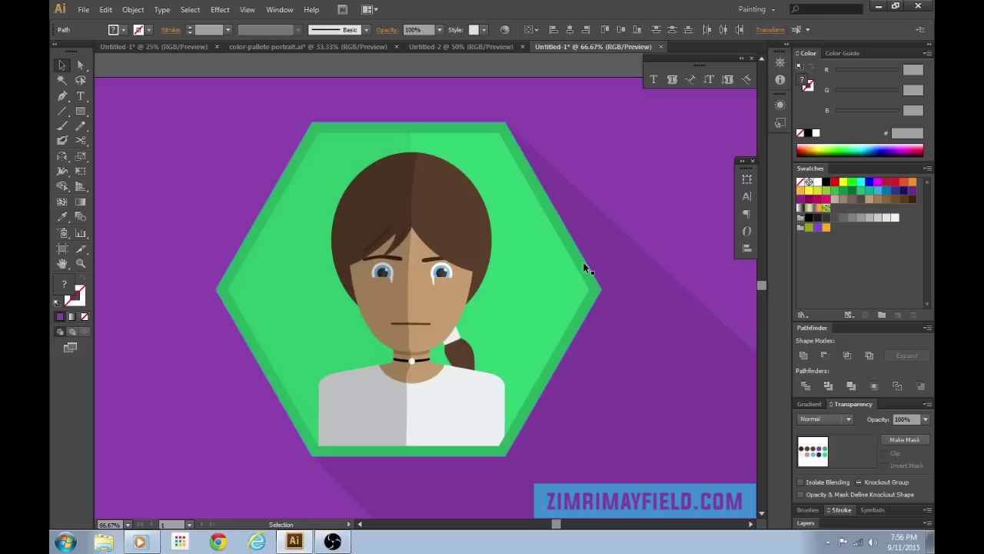
drag(583, 266, 572, 241)
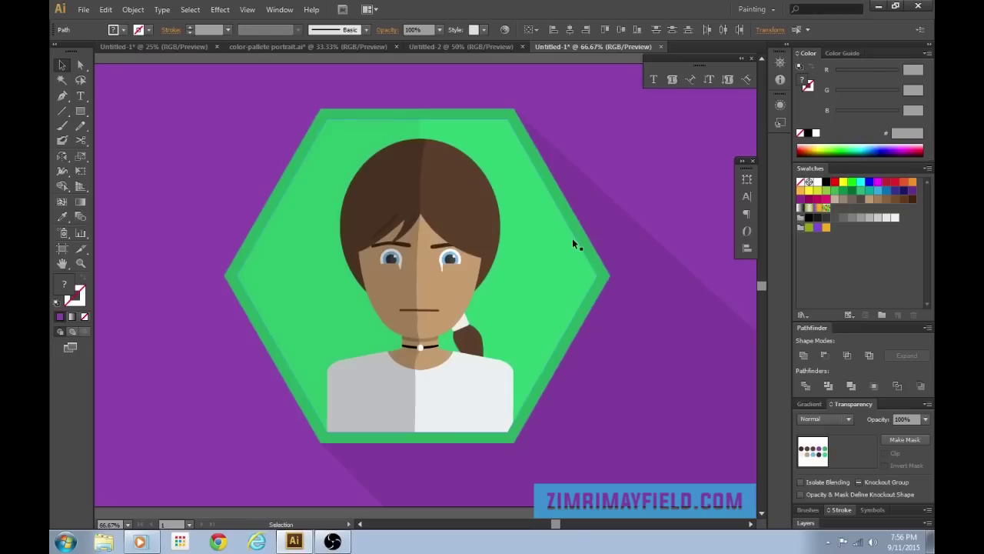